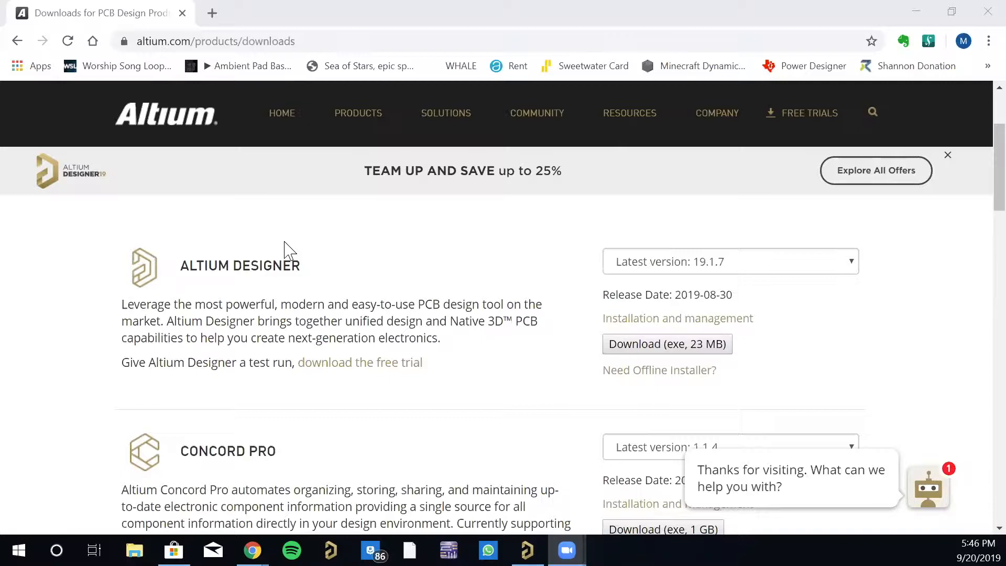
pyautogui.click(320, 41)
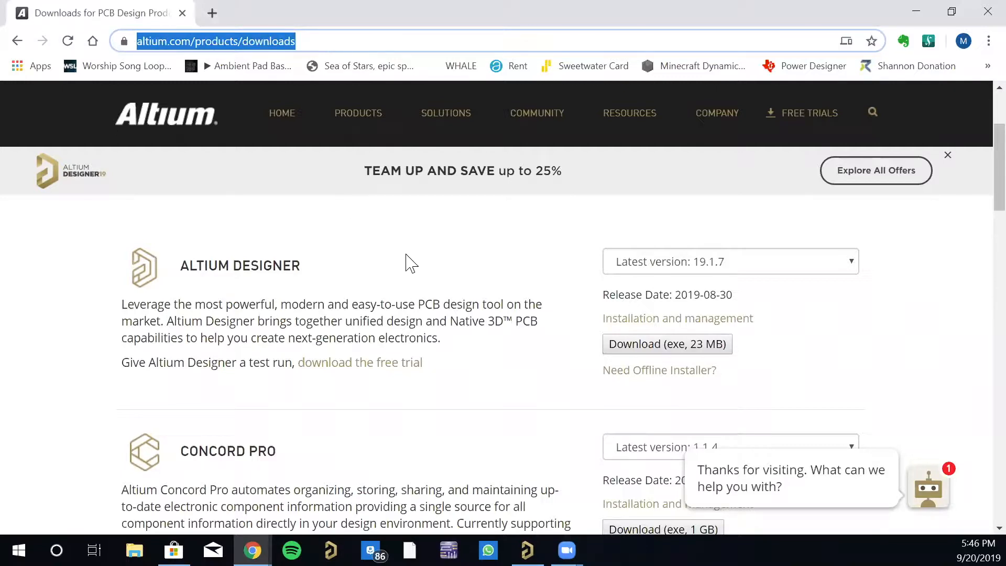
pyautogui.click(449, 296)
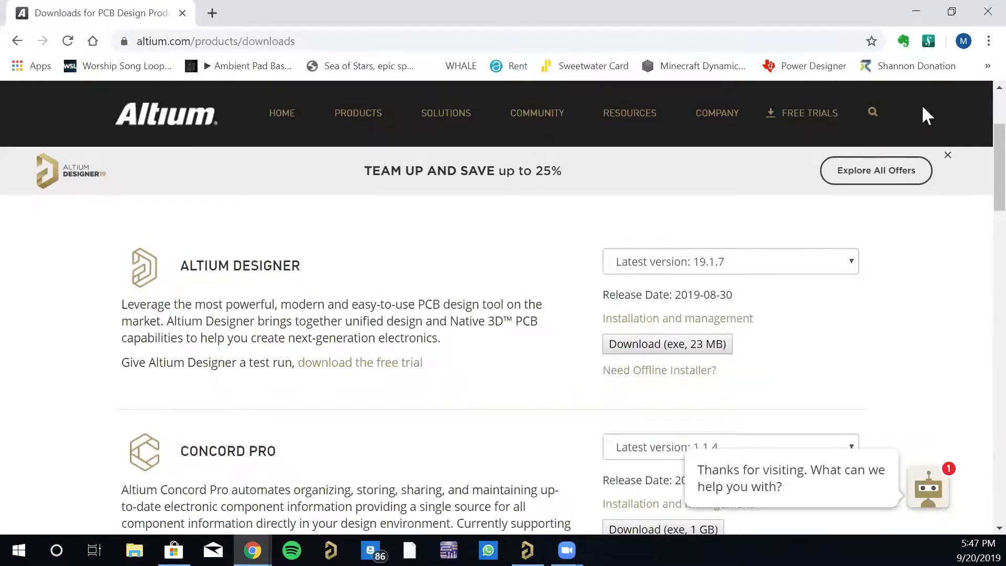
# - Switch to Altium Designer and open license management for the signed-in account
pyautogui.click(917, 13)
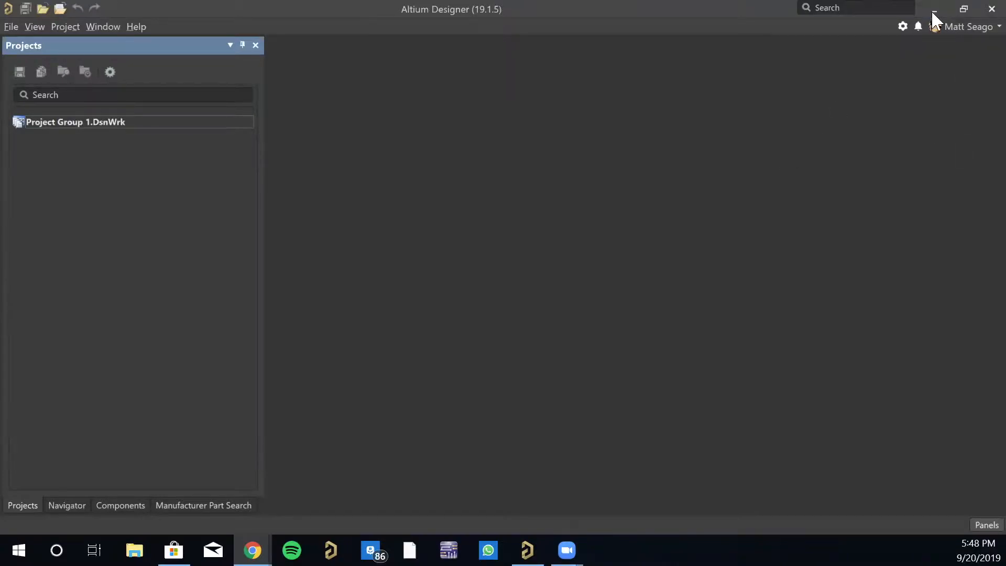
pyautogui.click(972, 27)
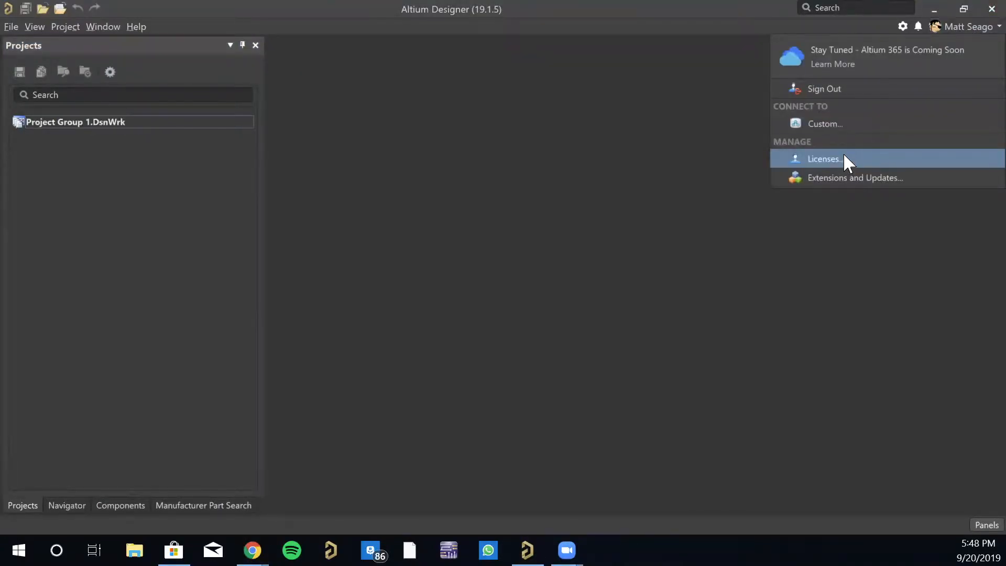
pyautogui.click(842, 159)
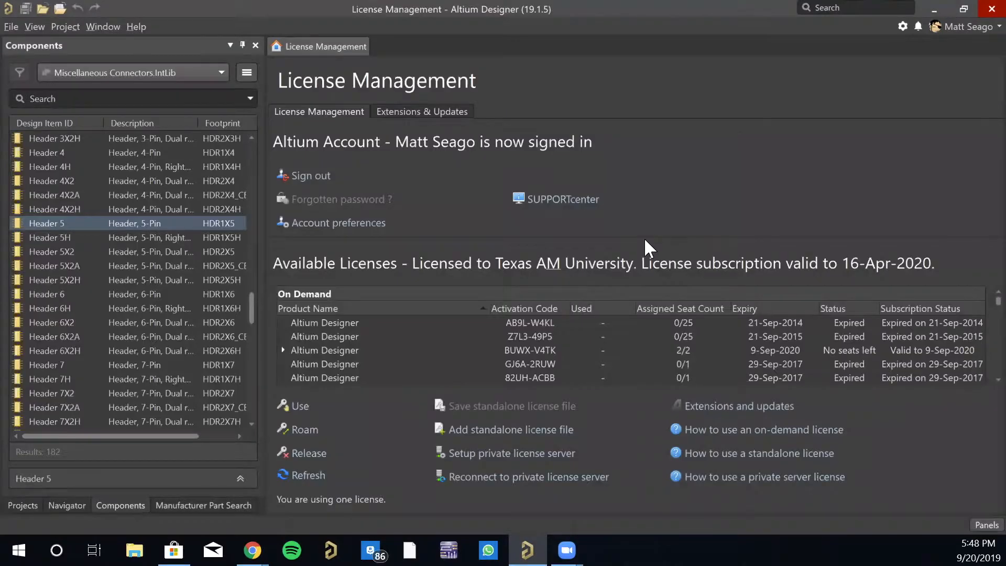
# - Look through the on-demand and standalone licenses in the list of available licenses
pyautogui.scroll(-3, 498, 345)
pyautogui.click(510, 341)
pyautogui.scroll(-1, 510, 348)
pyautogui.scroll(1, 510, 348)
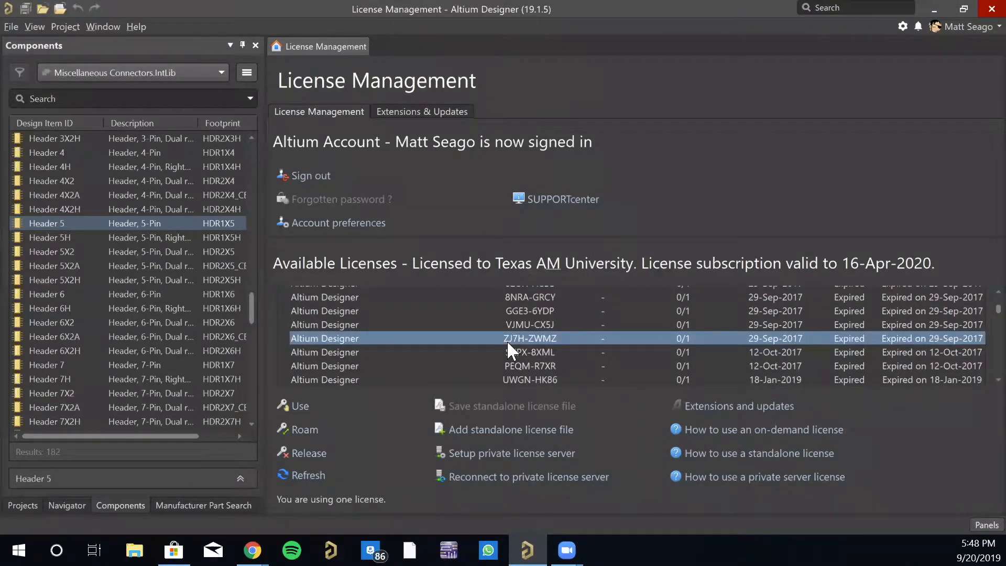
pyautogui.scroll(-10, 506, 341)
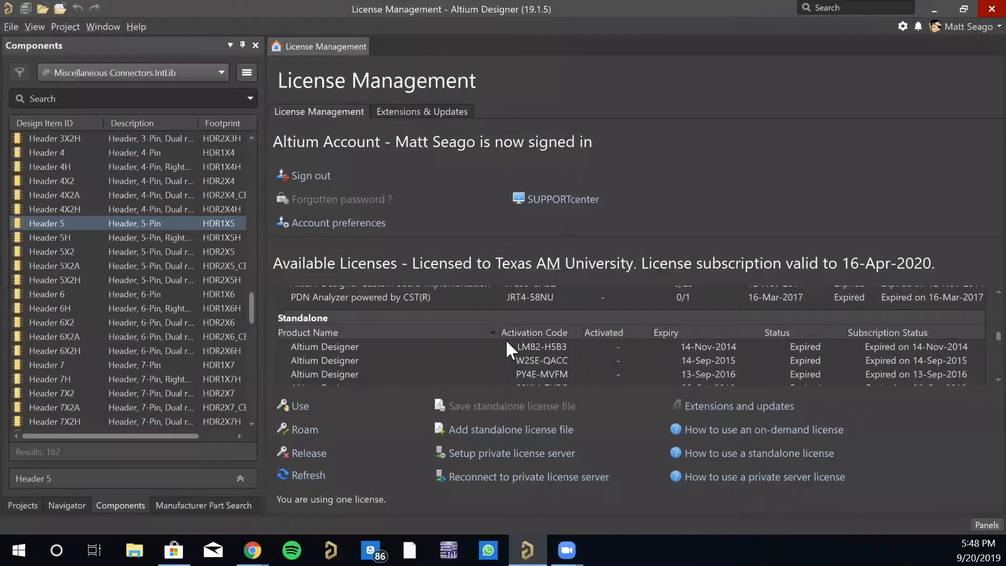
pyautogui.scroll(4, 505, 338)
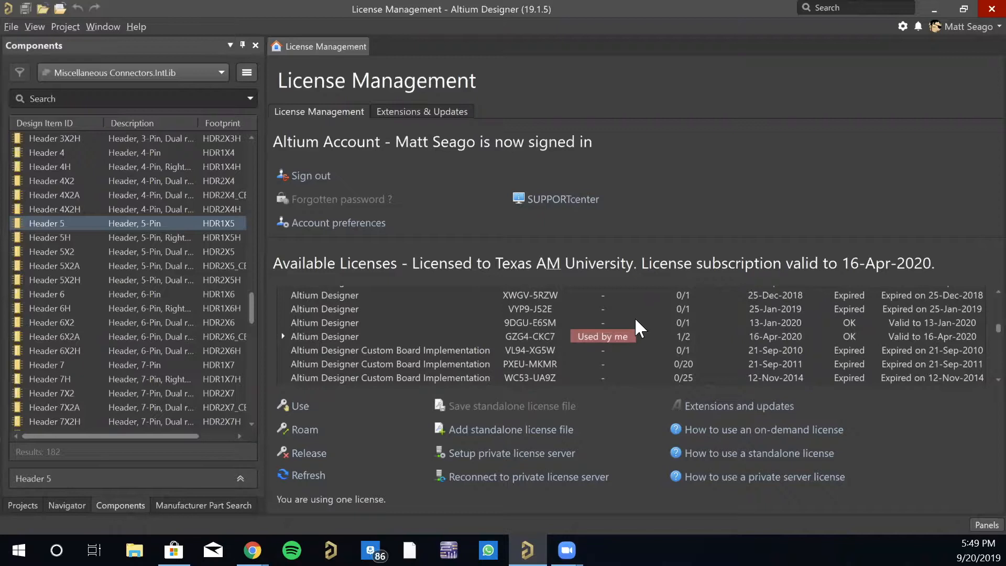
pyautogui.scroll(10, 611, 333)
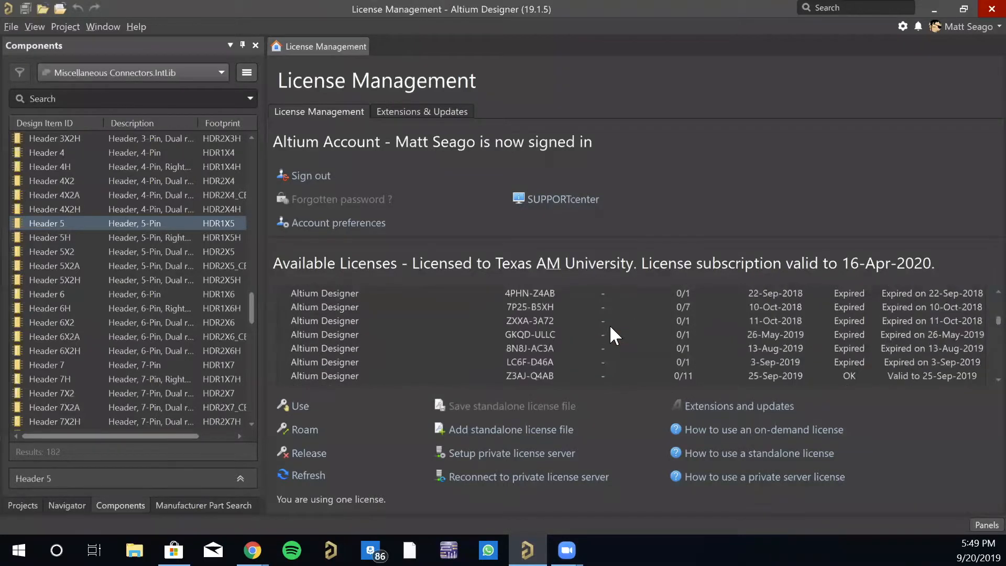
pyautogui.scroll(-10, 610, 328)
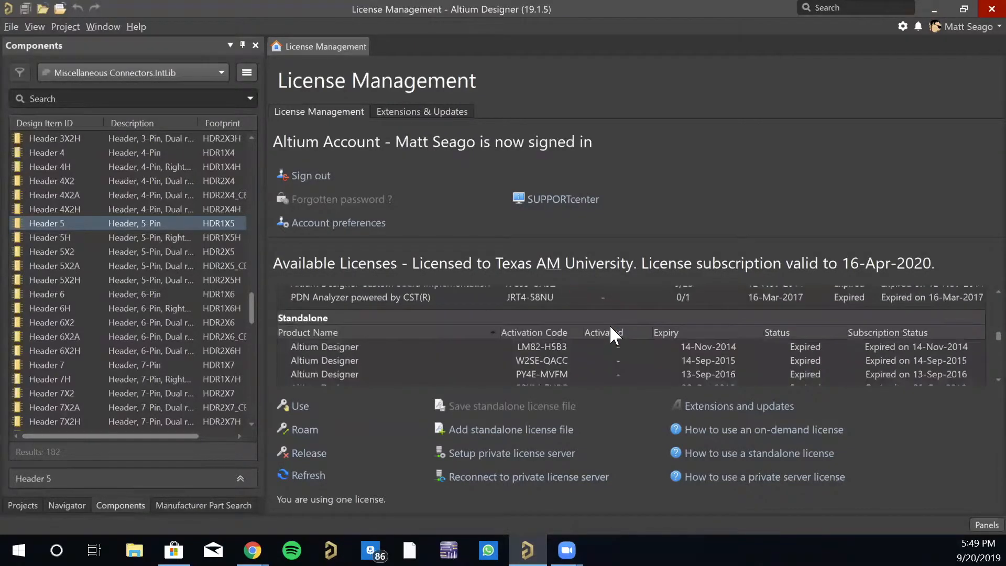
pyautogui.scroll(5, 557, 306)
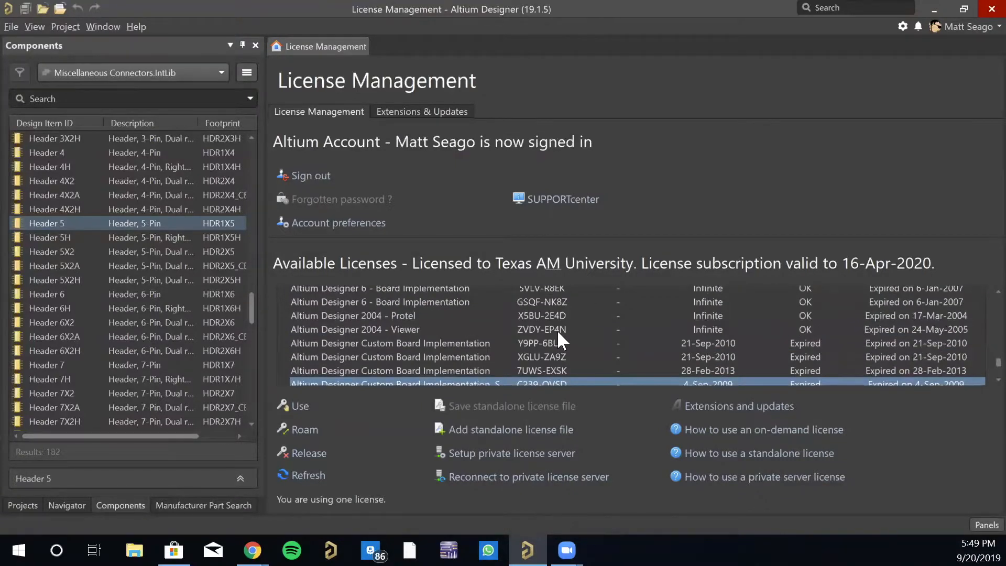
pyautogui.scroll(-5, 555, 331)
pyautogui.scroll(3, 554, 335)
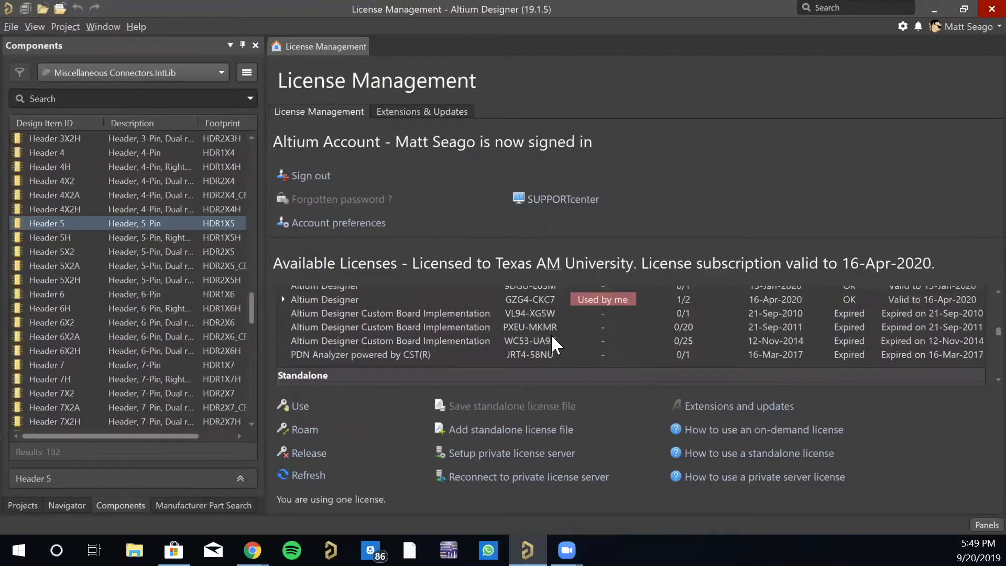
# - Find the on-demand Altium Designer license marked as used by this account and expand its seat details
pyautogui.scroll(2, 550, 341)
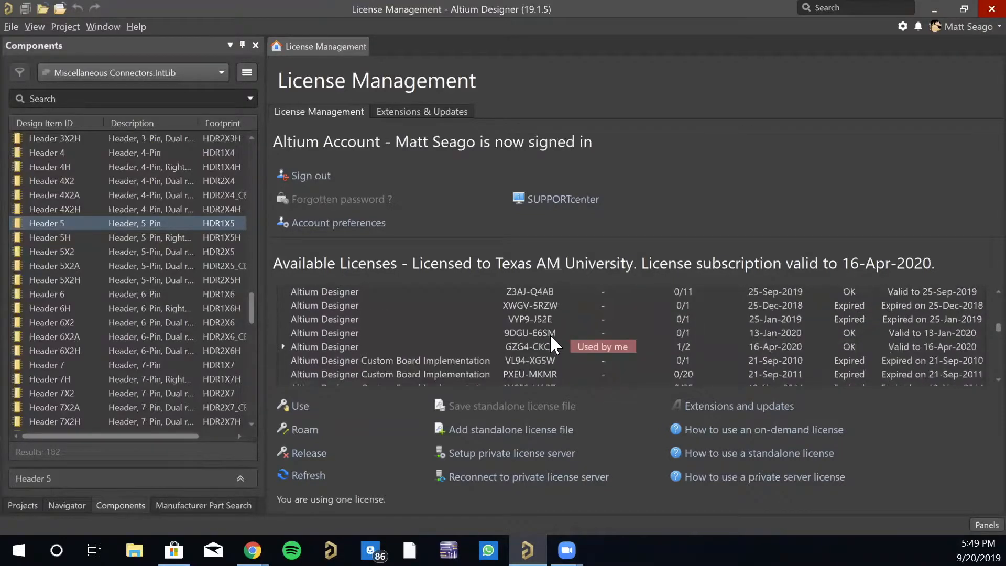
pyautogui.scroll(-2, 550, 338)
pyautogui.scroll(2, 445, 326)
pyautogui.click(282, 347)
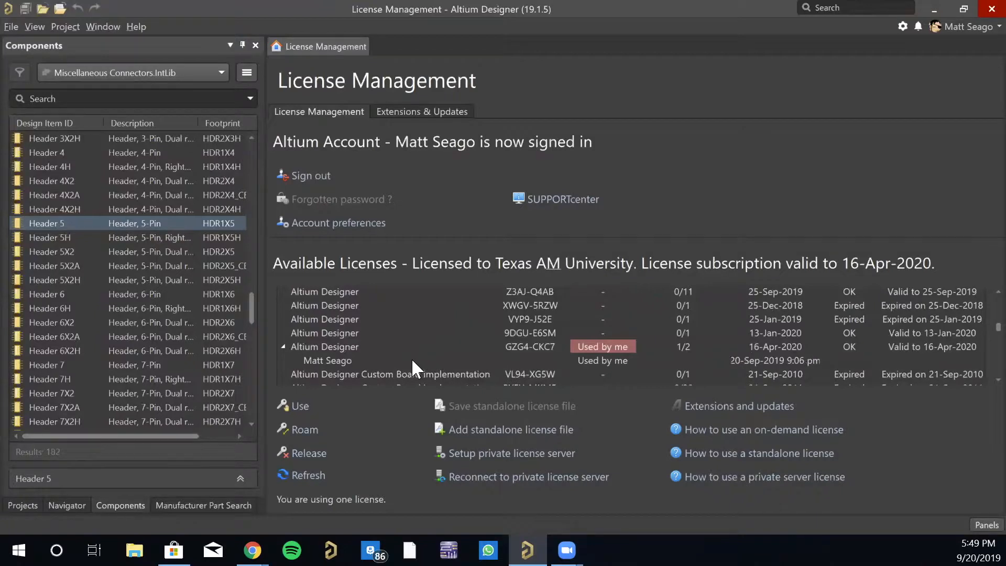
# - Expand the Altium Designer license with no seats left to check who is using it
pyautogui.scroll(-2, 410, 358)
pyautogui.scroll(2, 406, 341)
pyautogui.scroll(6, 392, 337)
pyautogui.scroll(-3, 678, 324)
pyautogui.scroll(3, 678, 325)
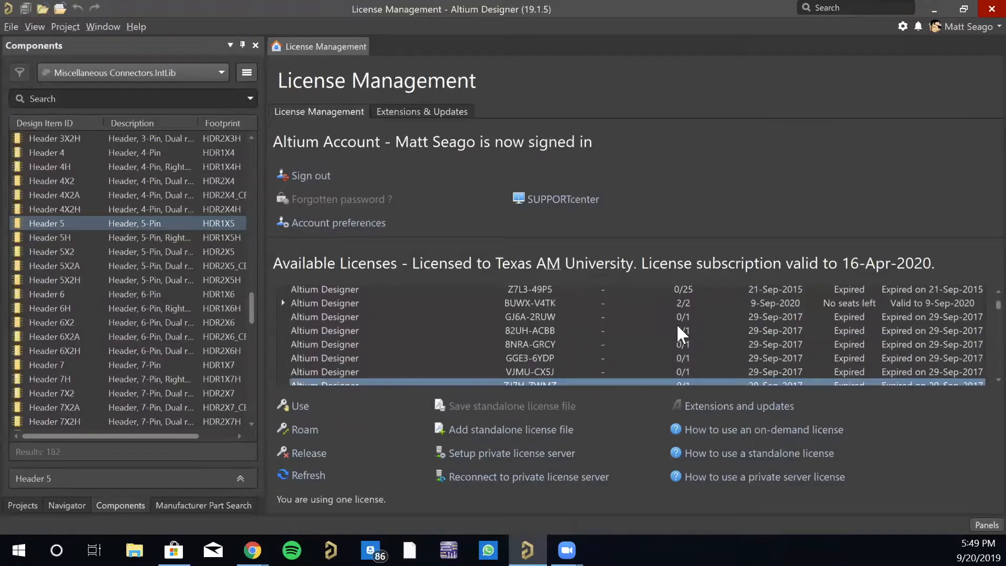
pyautogui.click(284, 302)
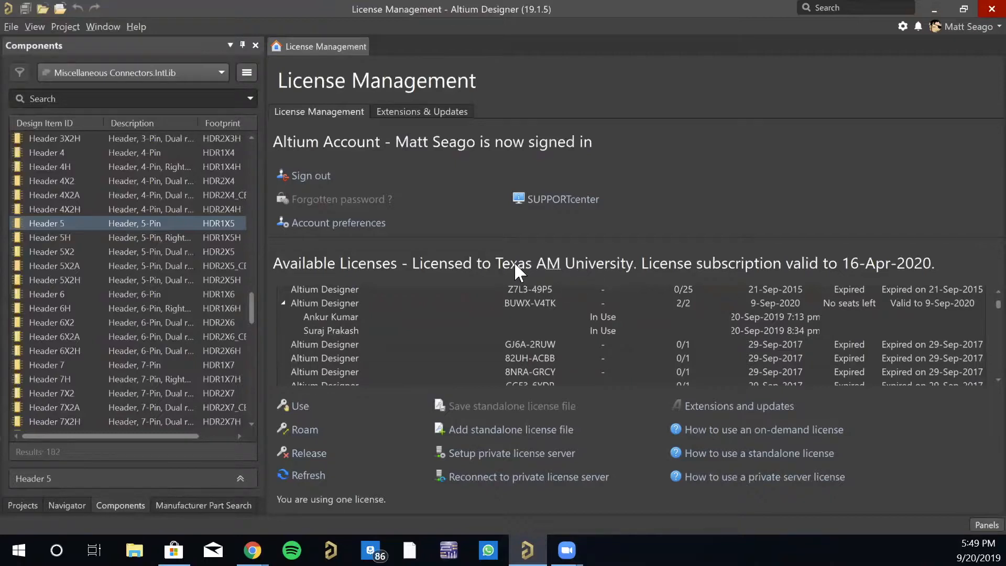
# - Browse the remaining entries below the expanded license in the available licenses list
pyautogui.scroll(-2, 397, 332)
pyautogui.click(416, 335)
pyautogui.scroll(-1, 416, 335)
pyautogui.scroll(-5, 416, 335)
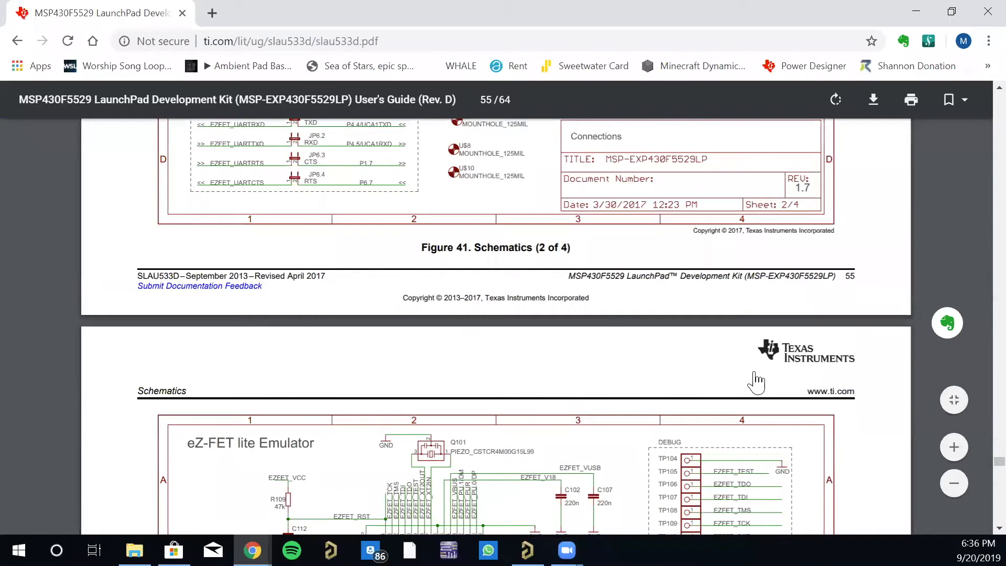
# - Examine schematic sheet 1 of the MSP430F5529 LaunchPad user's guide, covering the main microcontroller with power, clock and USB
pyautogui.scroll(10, 744, 377)
pyautogui.scroll(-3, 737, 371)
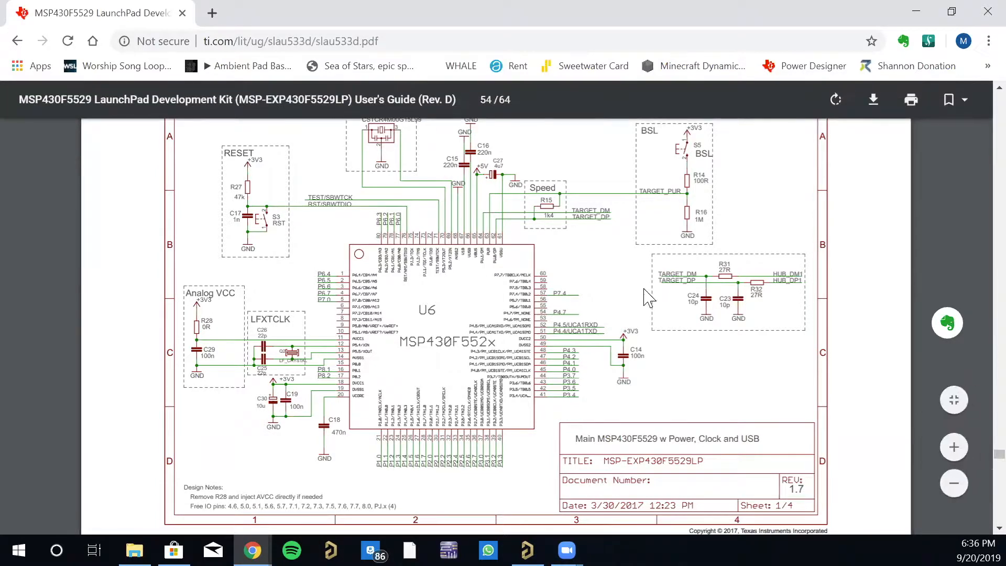
pyautogui.scroll(10, 412, 296)
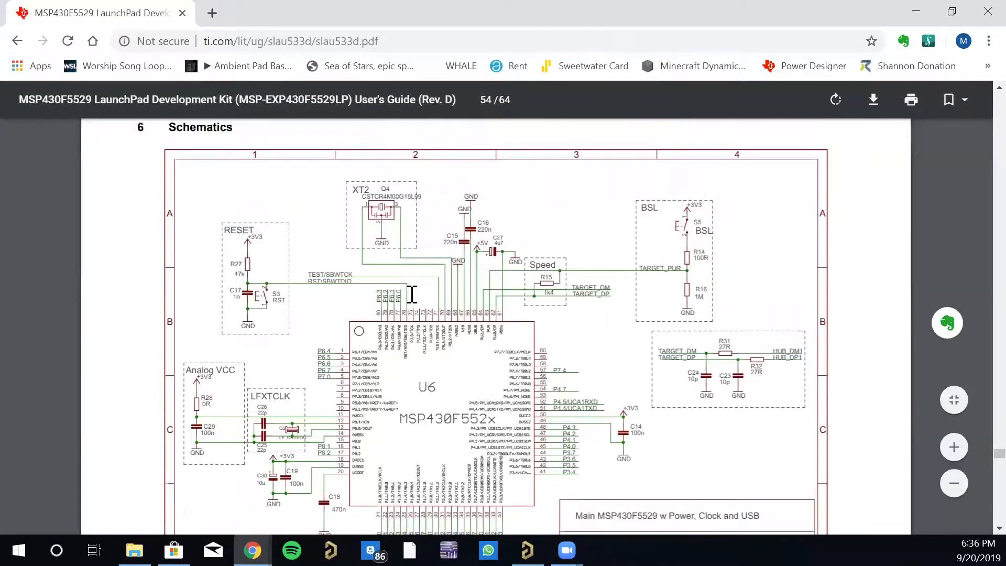
pyautogui.scroll(-10, 414, 297)
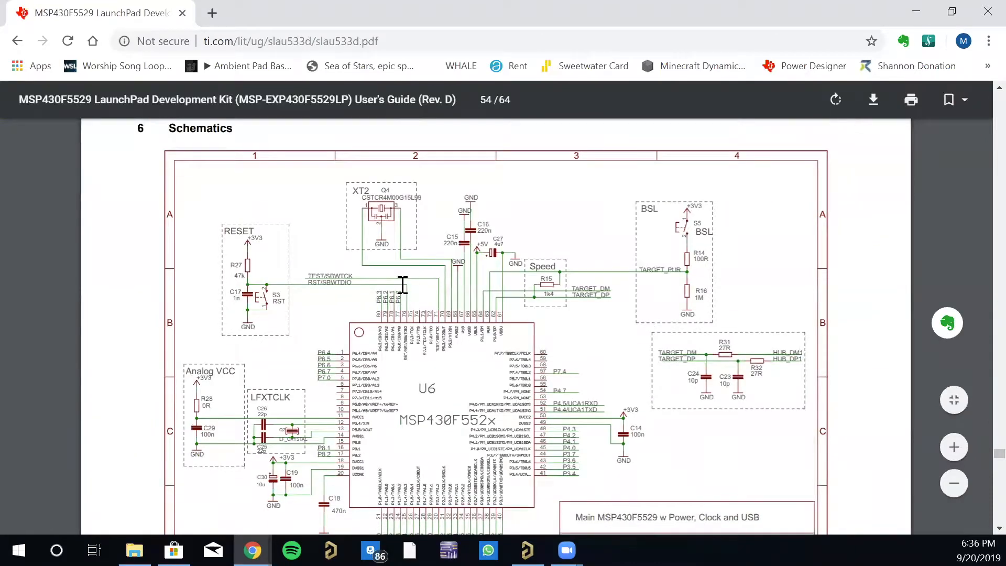
pyautogui.scroll(-3, 414, 284)
pyautogui.scroll(2, 418, 289)
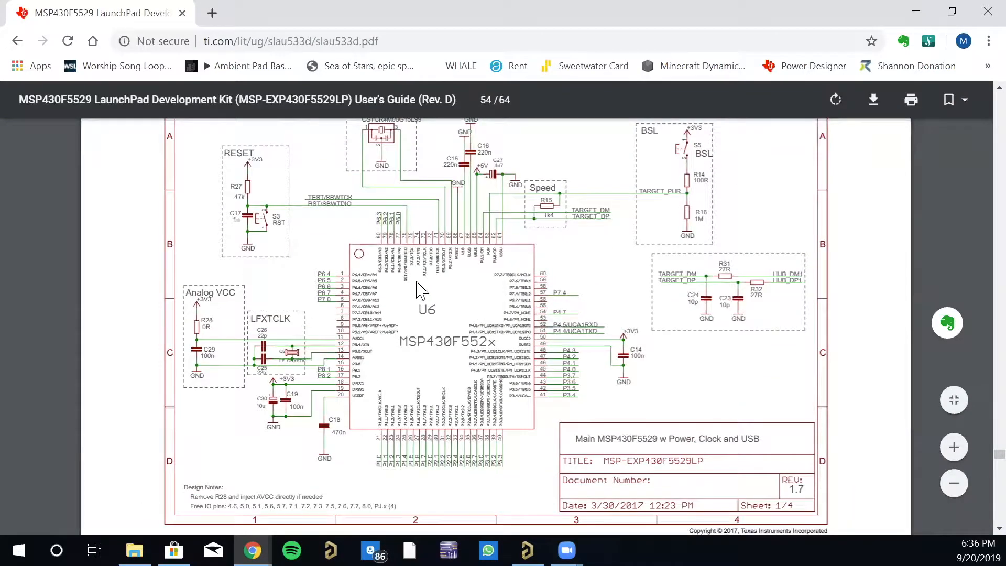
pyautogui.scroll(2, 422, 303)
# - Examine the Connections schematic on sheet 2, including the 40-pin BoosterPack headers and the ezFET to LaunchPad jumpers
pyautogui.scroll(-20, 422, 299)
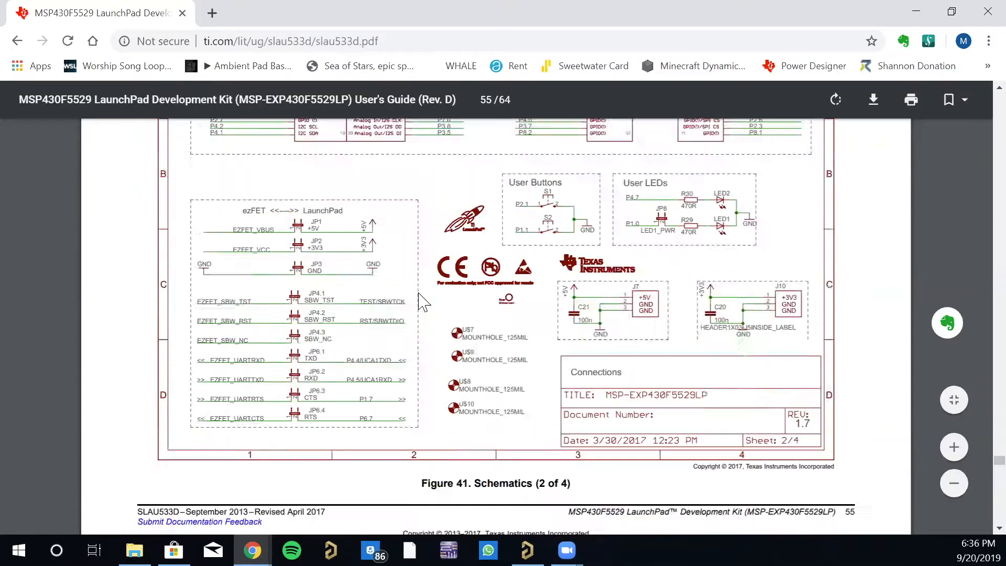
pyautogui.scroll(6, 422, 293)
pyautogui.scroll(2, 422, 294)
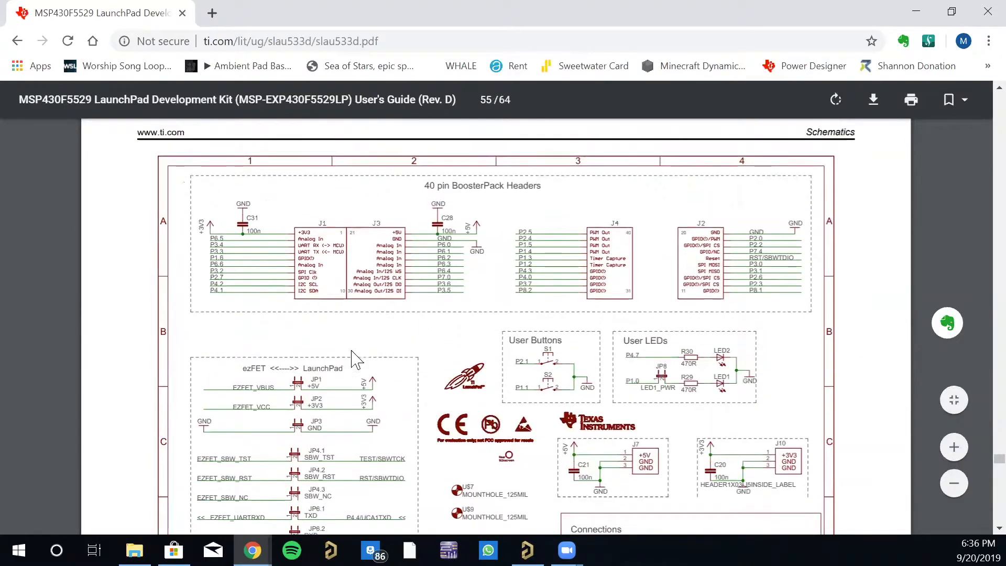
pyautogui.scroll(-3, 286, 283)
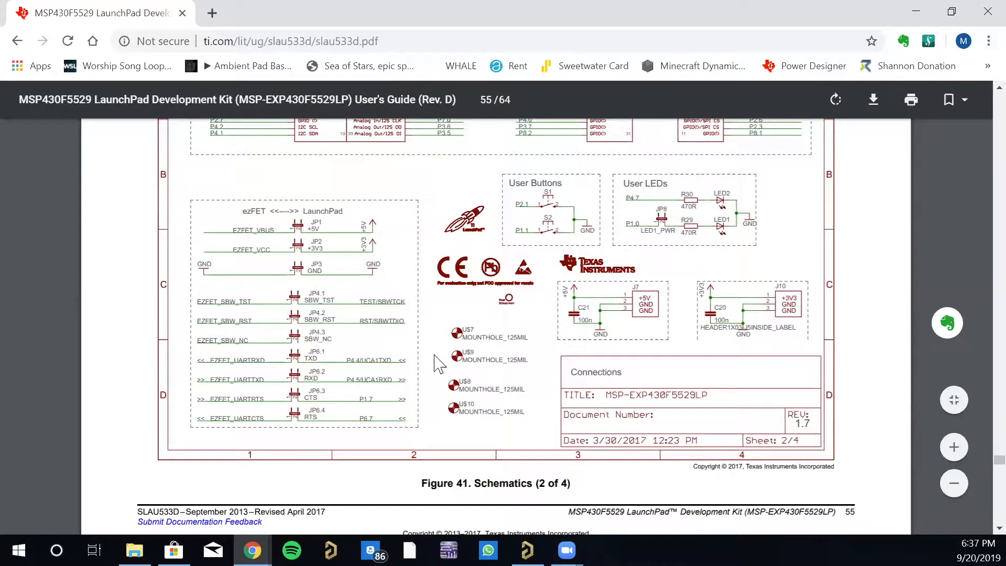
pyautogui.scroll(5, 382, 353)
pyautogui.scroll(-5, 210, 348)
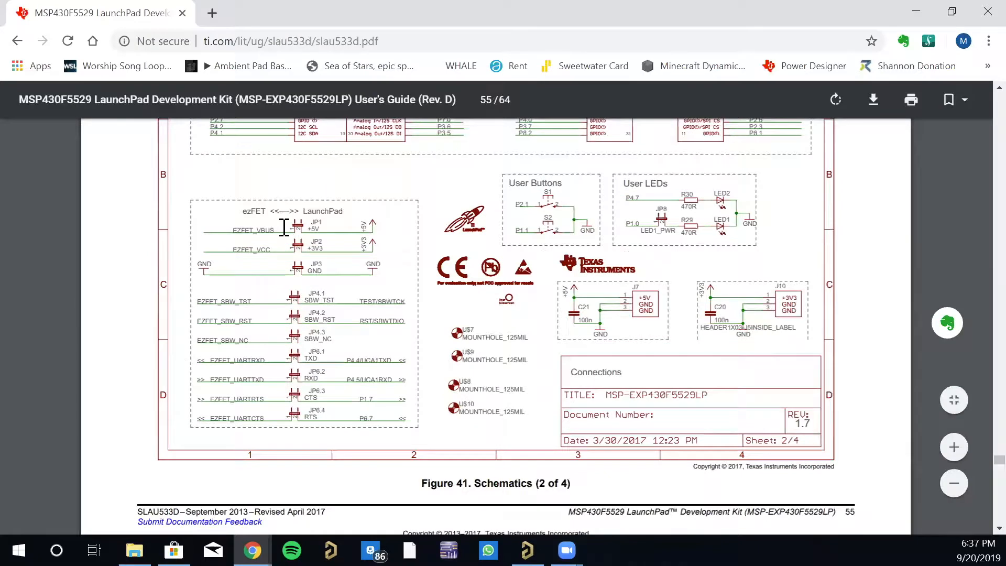
pyautogui.scroll(5, 451, 377)
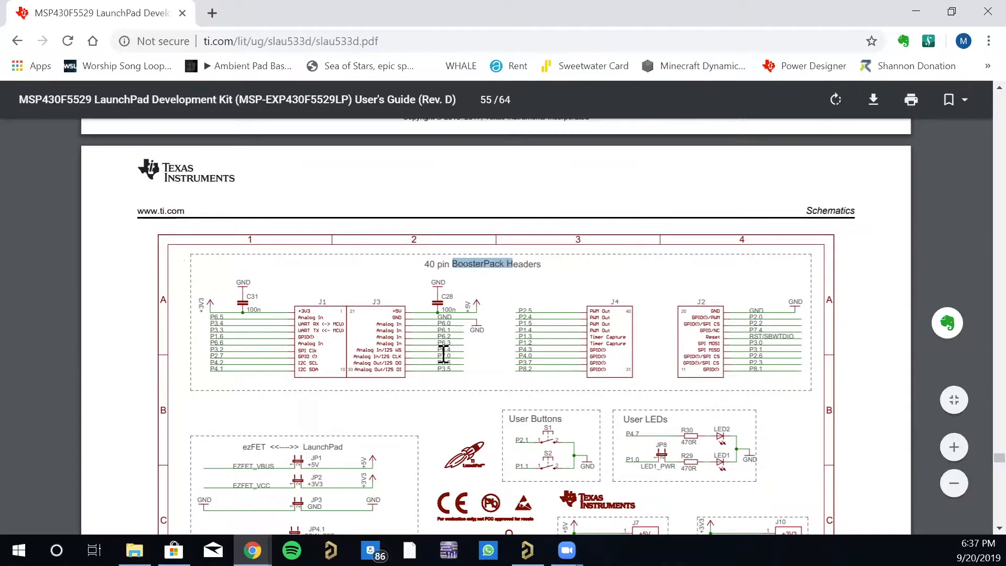
# - Review the eZ-FET lite Emulator schematic and the USB Hub and Power schematic on sheets 3 and 4
pyautogui.scroll(-20, 368, 354)
pyautogui.scroll(-1, 368, 354)
pyautogui.scroll(1, 369, 354)
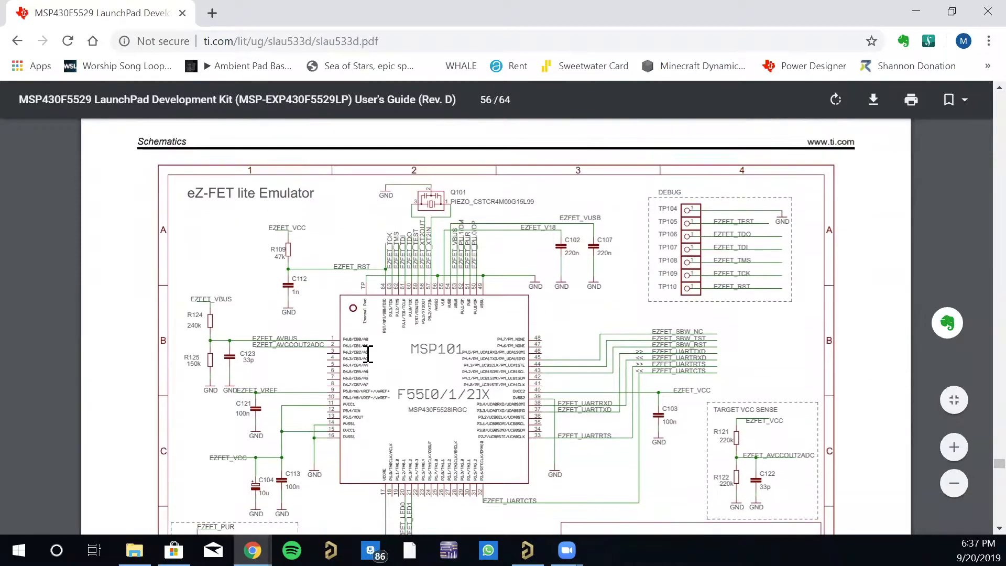
pyautogui.scroll(-5, 502, 376)
pyautogui.scroll(-7, 502, 385)
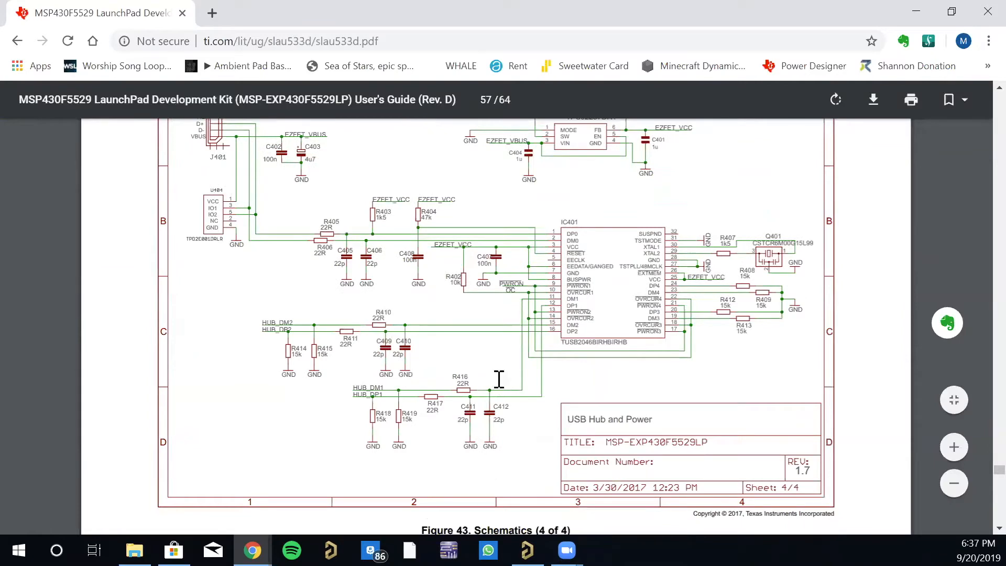
pyautogui.scroll(-6, 499, 379)
pyautogui.scroll(7, 498, 390)
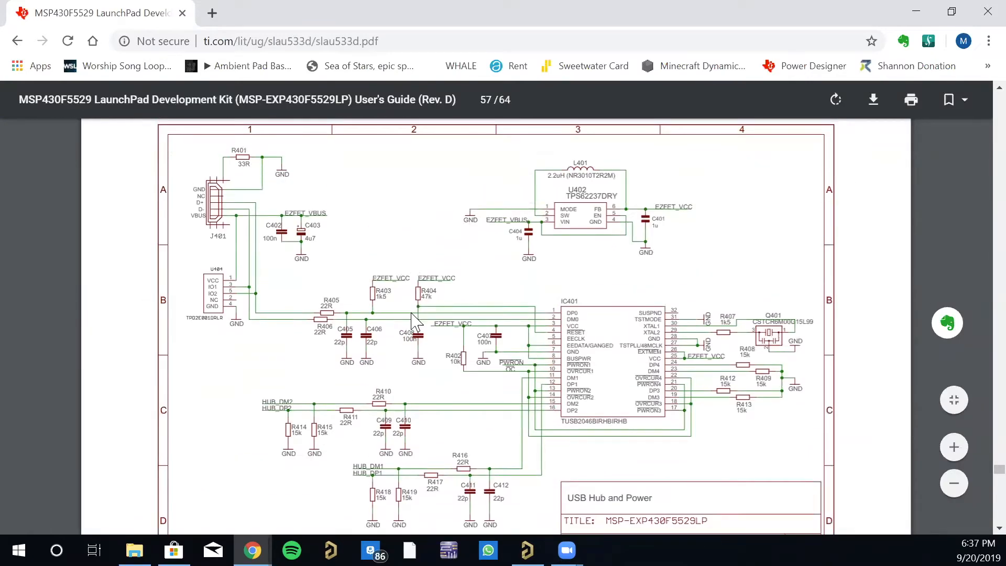
# - Return to the first two schematic sheets and compare the main microcontroller circuit with the headers, user buttons and LEDs
pyautogui.scroll(17, 413, 319)
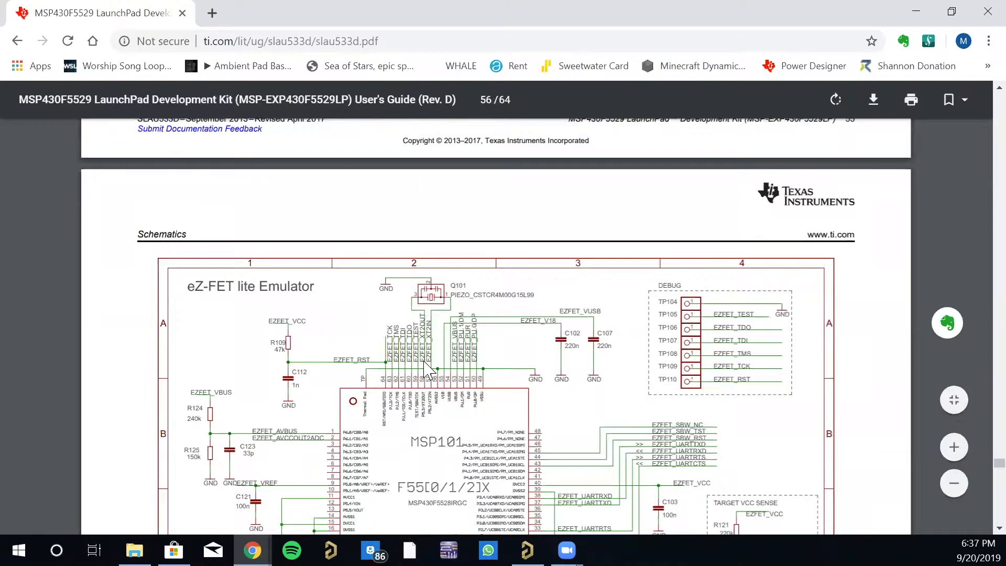
pyautogui.scroll(5, 433, 367)
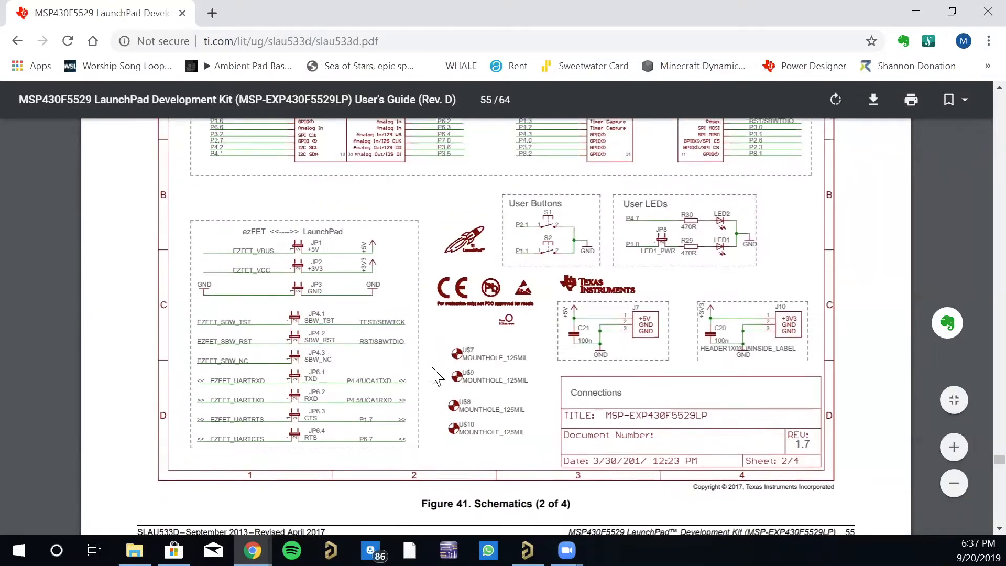
pyautogui.scroll(15, 481, 359)
pyautogui.scroll(6, 480, 350)
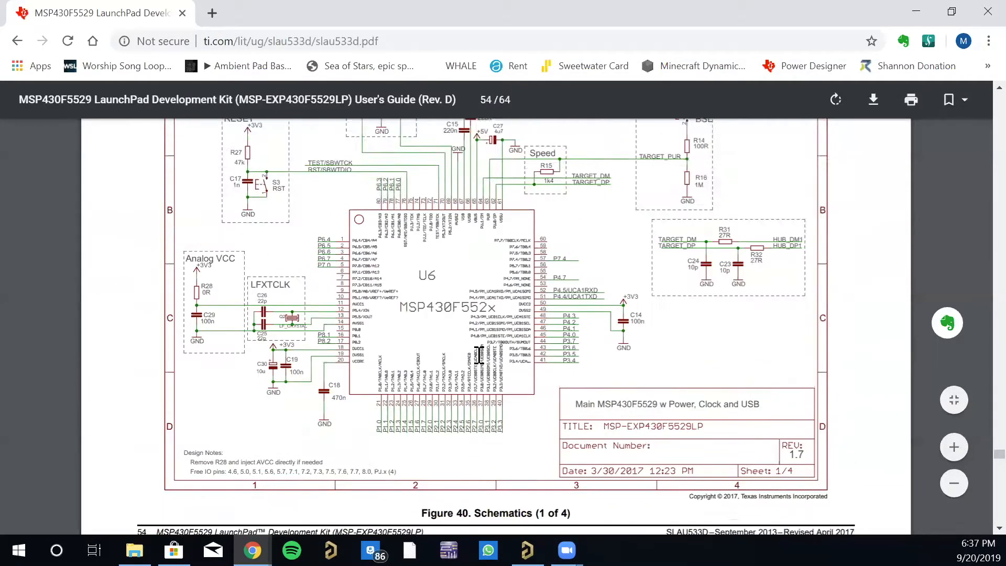
pyautogui.scroll(-15, 479, 353)
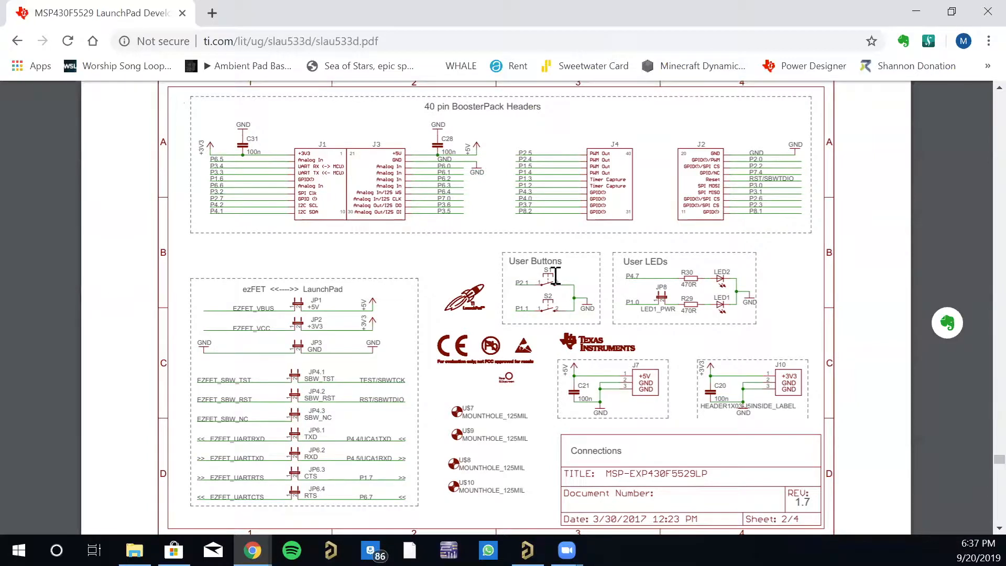
pyautogui.scroll(6, 498, 350)
pyautogui.scroll(-6, 495, 348)
pyautogui.scroll(10, 623, 362)
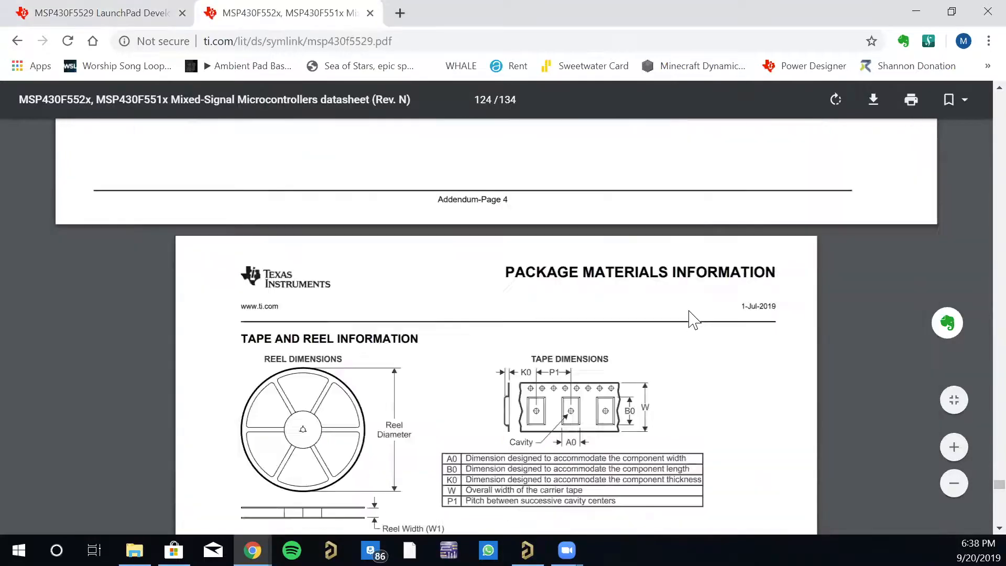
pyautogui.scroll(-10, 648, 306)
pyautogui.scroll(-15, 692, 306)
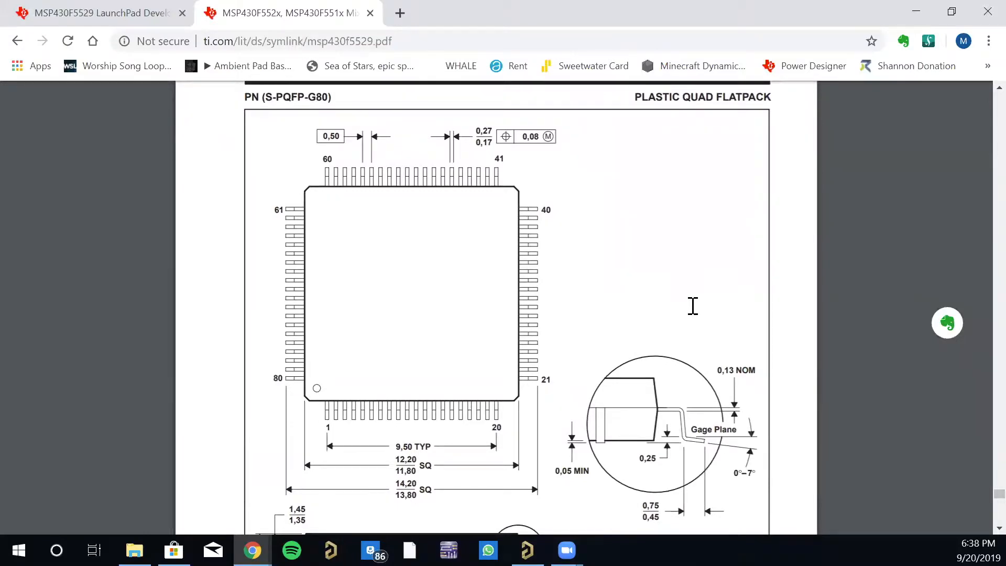
# - Skim the datasheet's mechanical drawings from the PN quad flatpack through the YFF and ZQE ball grid arrays to the RGC0064B solder paste example
pyautogui.scroll(1, 328, 251)
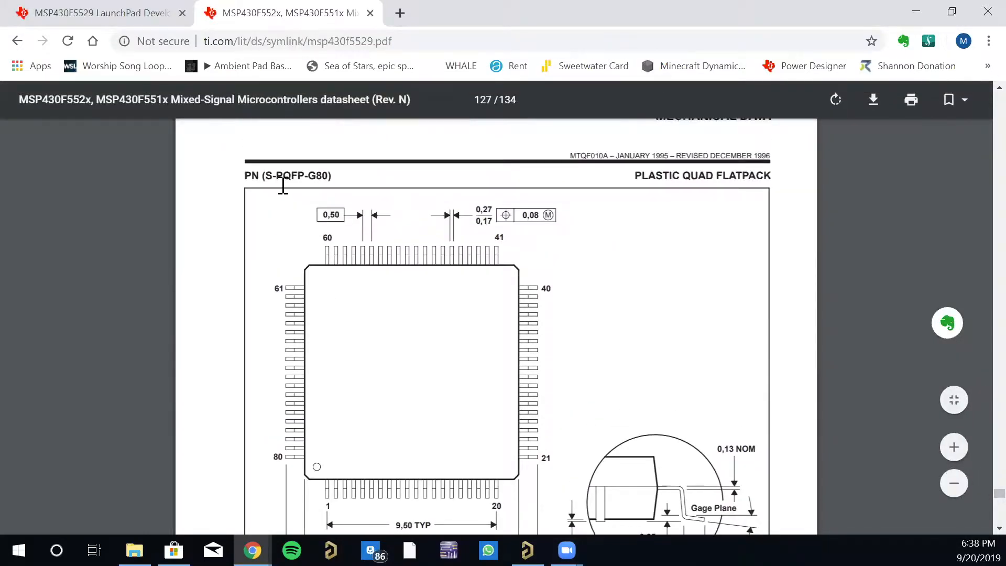
pyautogui.scroll(-12, 778, 323)
pyautogui.scroll(3, 502, 300)
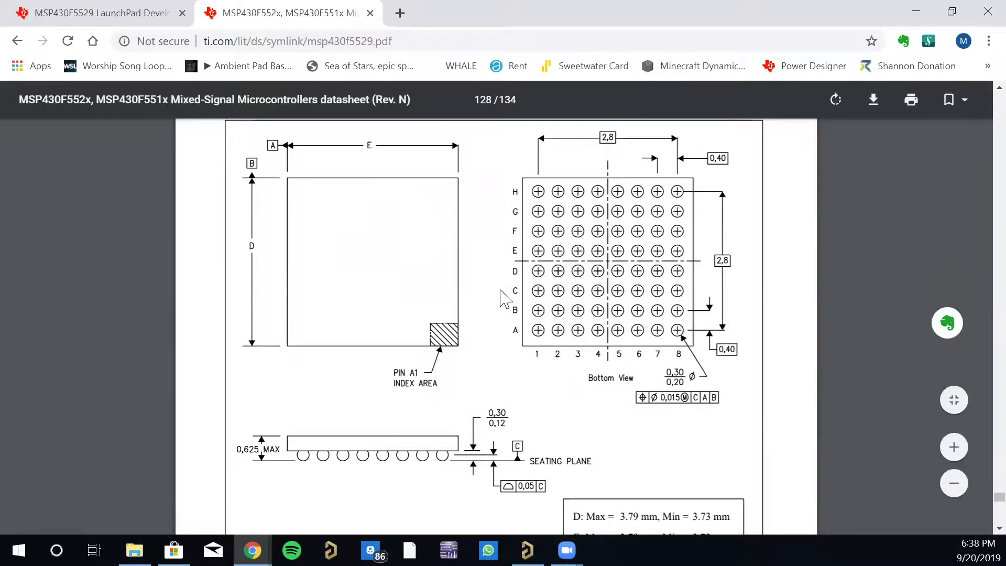
pyautogui.scroll(10, 509, 293)
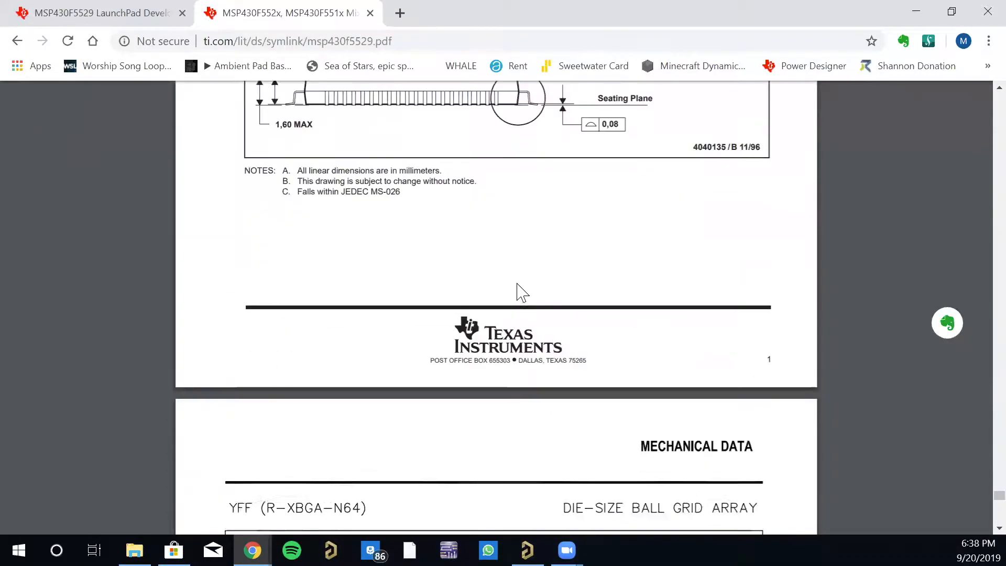
pyautogui.scroll(-15, 508, 278)
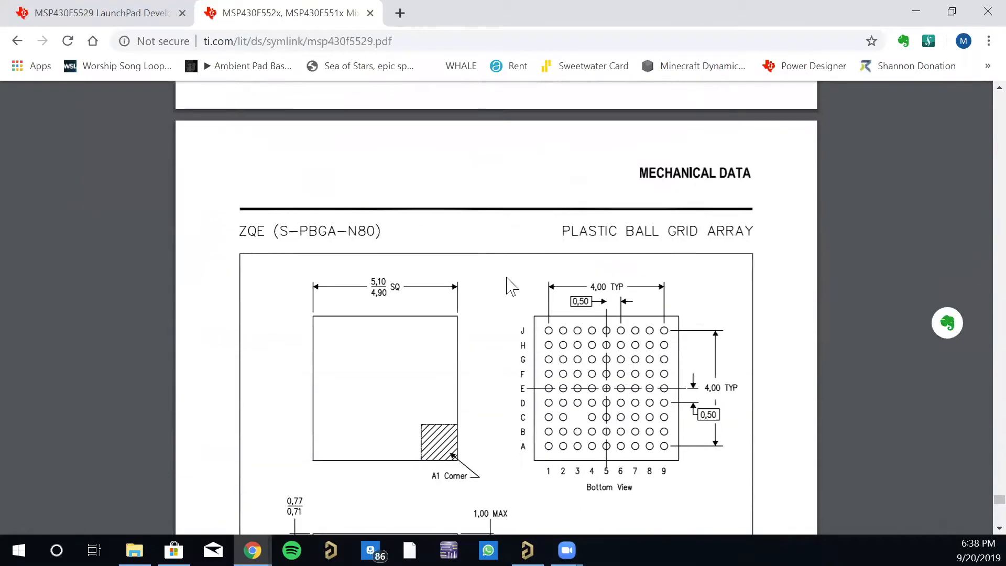
pyautogui.scroll(-20, 507, 279)
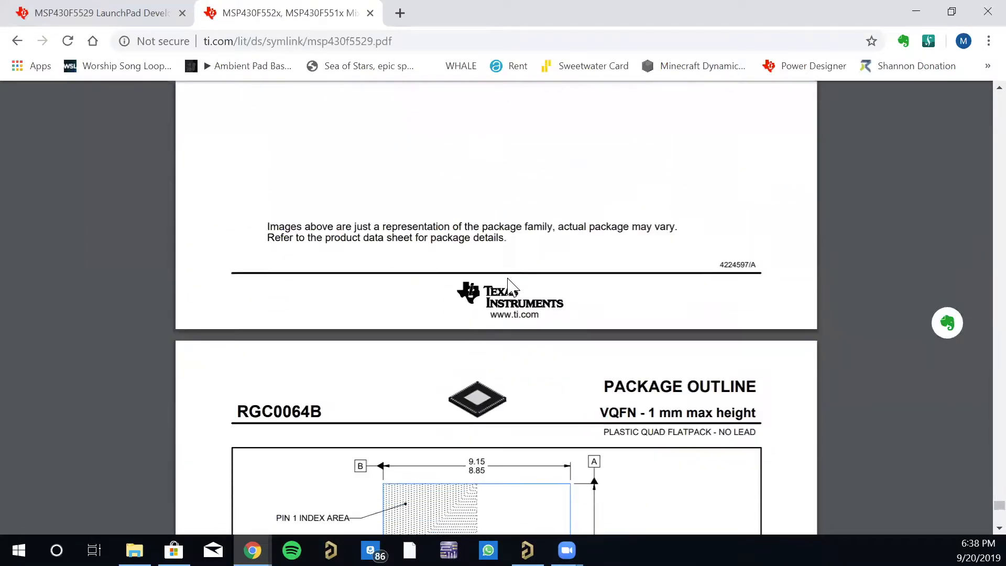
pyautogui.scroll(-15, 508, 286)
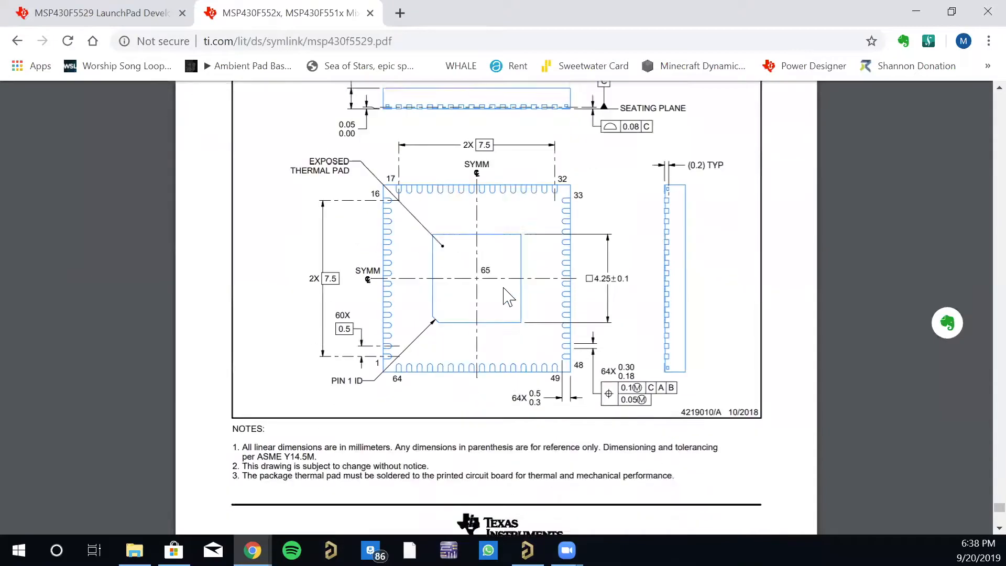
pyautogui.scroll(-20, 507, 298)
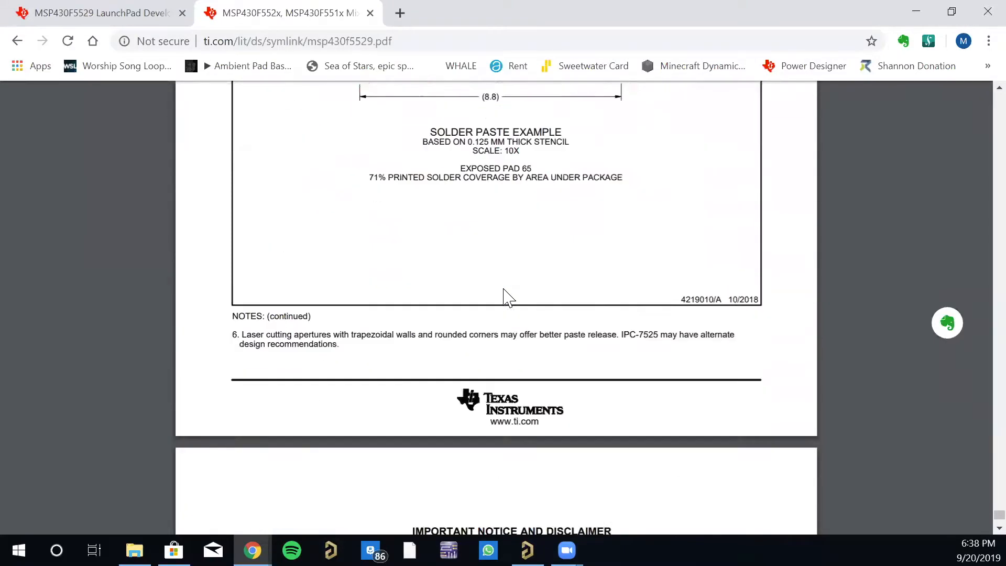
# - Return to the PN plastic quad flatpack drawing on page 127 and highlight "QFP-G" in its package designation
pyautogui.scroll(20, 507, 298)
pyautogui.scroll(20, 508, 298)
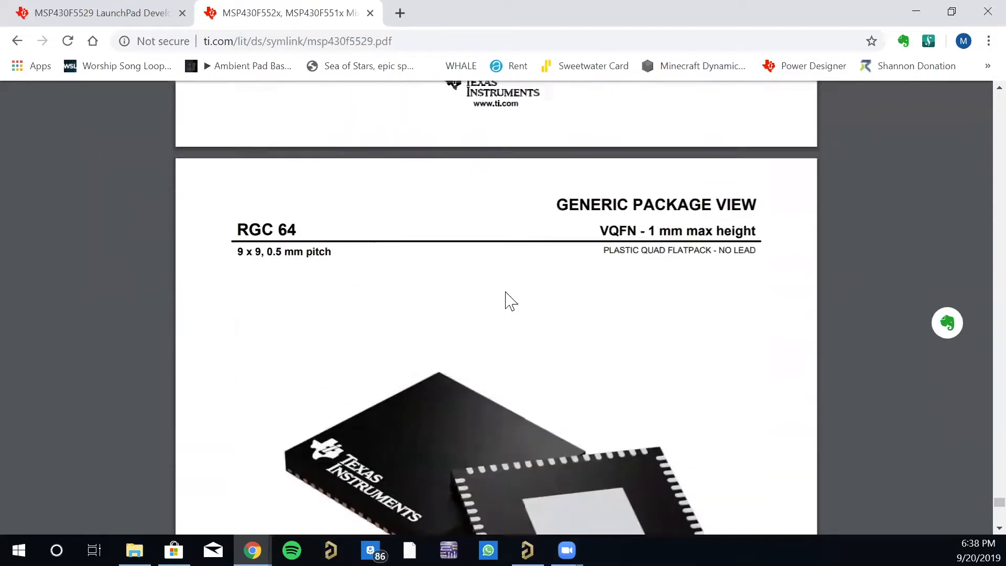
pyautogui.scroll(20, 507, 300)
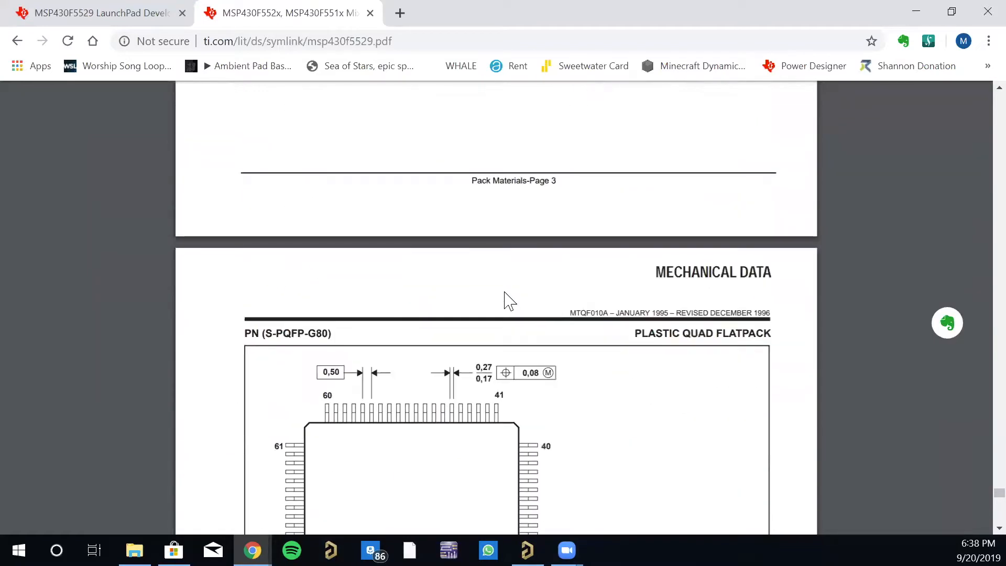
pyautogui.scroll(-10, 497, 298)
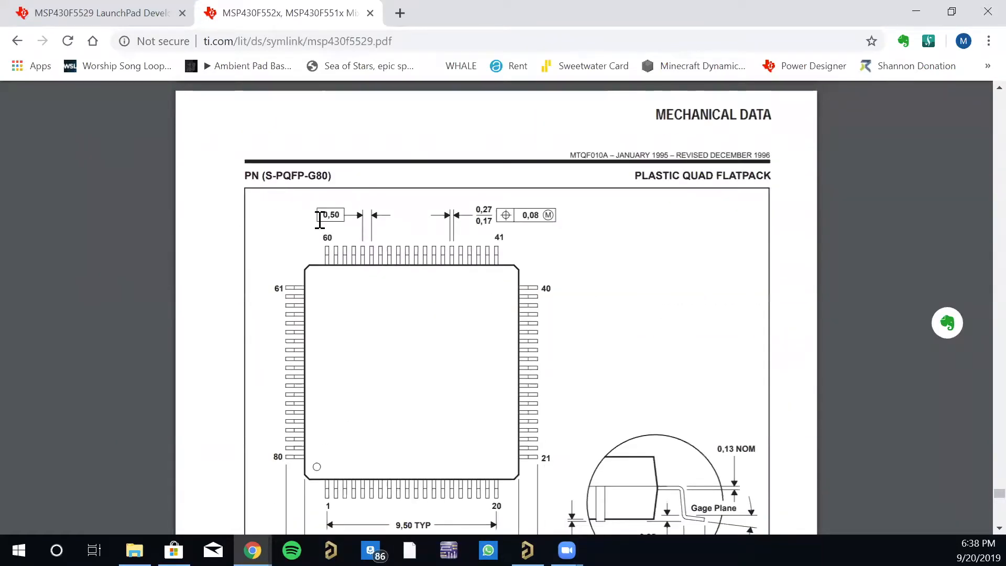
pyautogui.moveTo(284, 175); pyautogui.dragTo(318, 175)
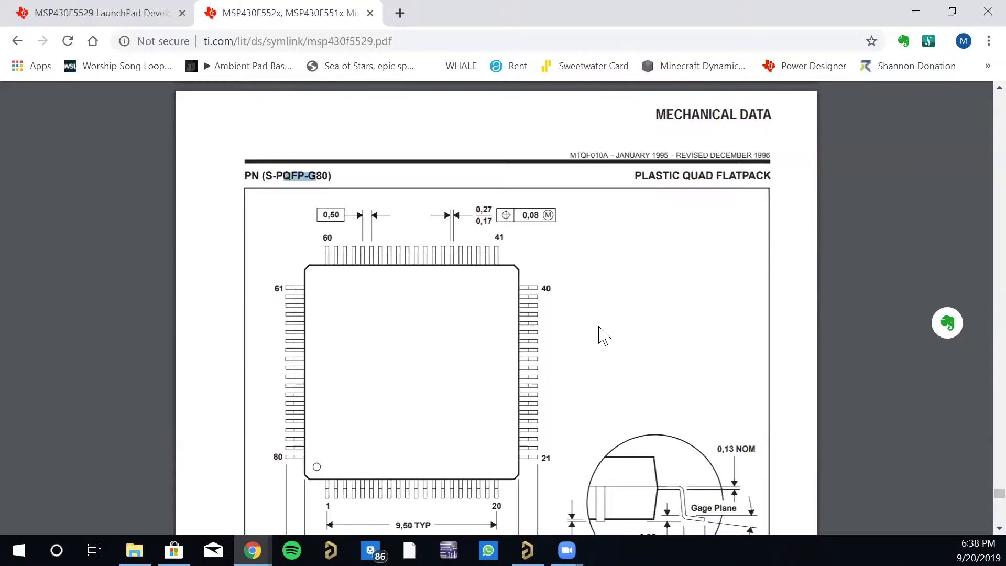
# - Examine the YFF (R-XBGA-N64) die-size ball grid array drawing, including the bottom-view ball layout and the side profile
pyautogui.scroll(-12, 621, 319)
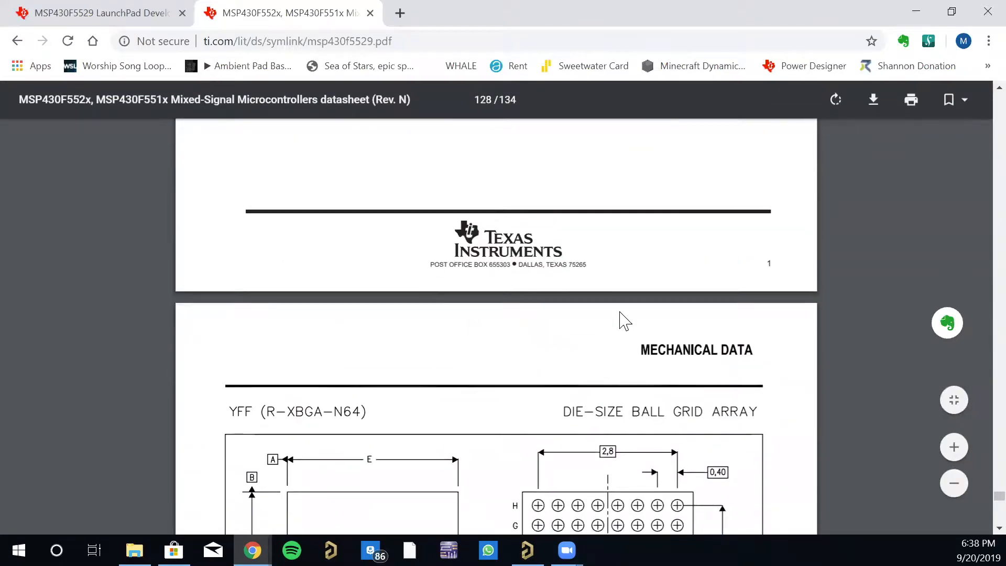
pyautogui.scroll(-5, 621, 314)
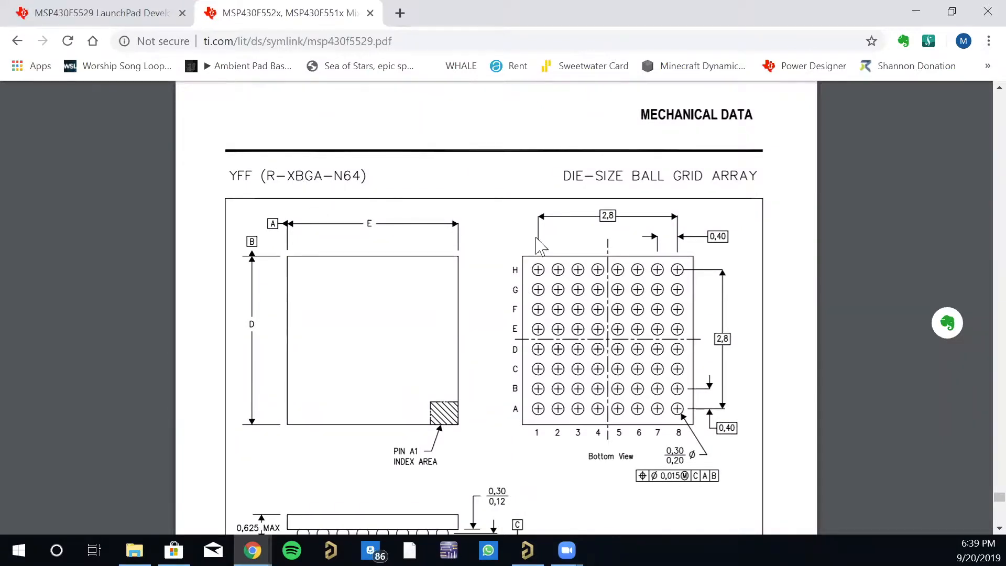
pyautogui.scroll(-3, 603, 315)
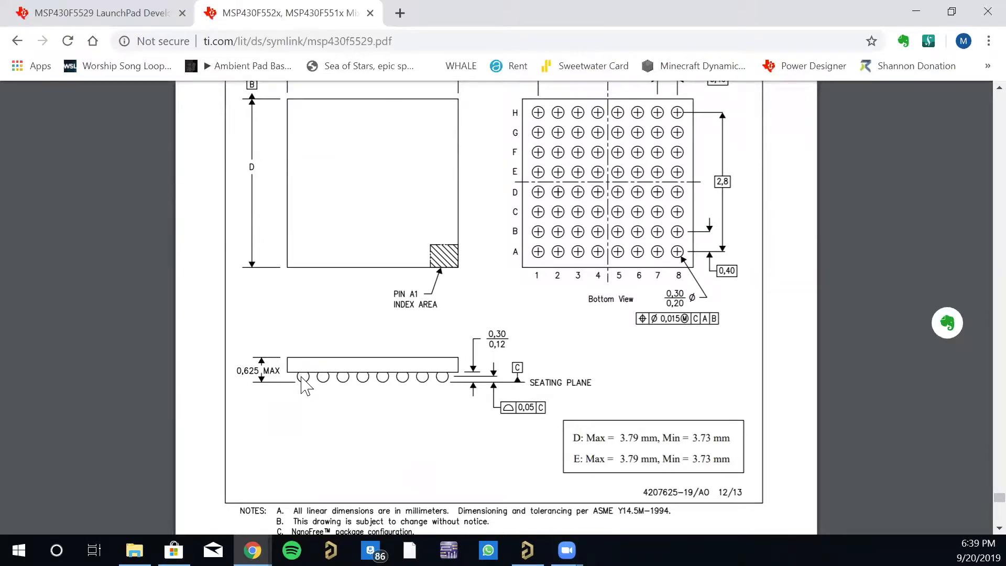
pyautogui.scroll(2, 537, 278)
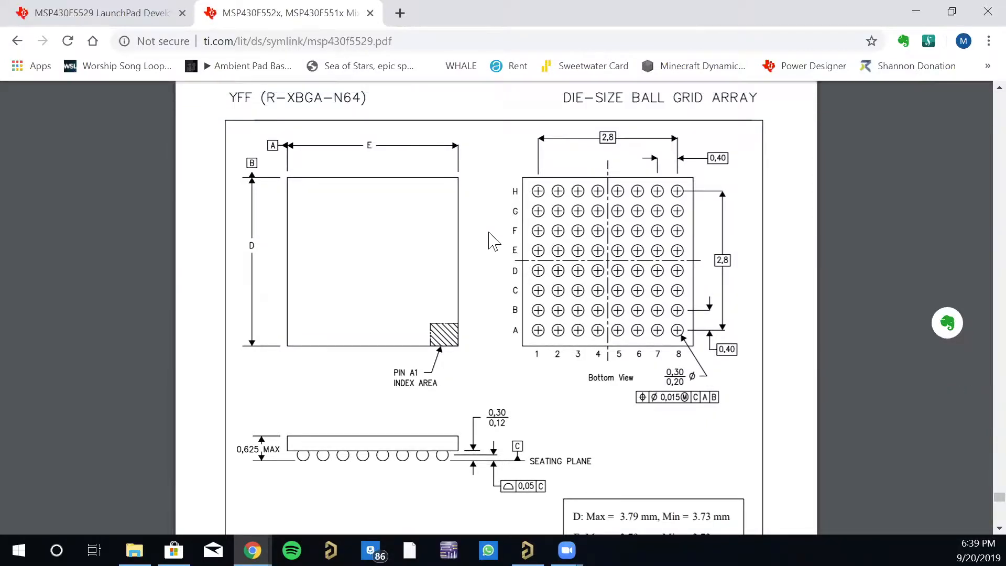
pyautogui.scroll(-4, 503, 242)
pyautogui.scroll(2, 506, 244)
# - Review the RGC 64 VQFN generic package view and the start of the RGC0064B package outline
pyautogui.scroll(-7, 511, 248)
pyautogui.scroll(-6, 507, 246)
pyautogui.scroll(2, 507, 251)
pyautogui.scroll(-1, 506, 252)
pyautogui.scroll(-10, 511, 258)
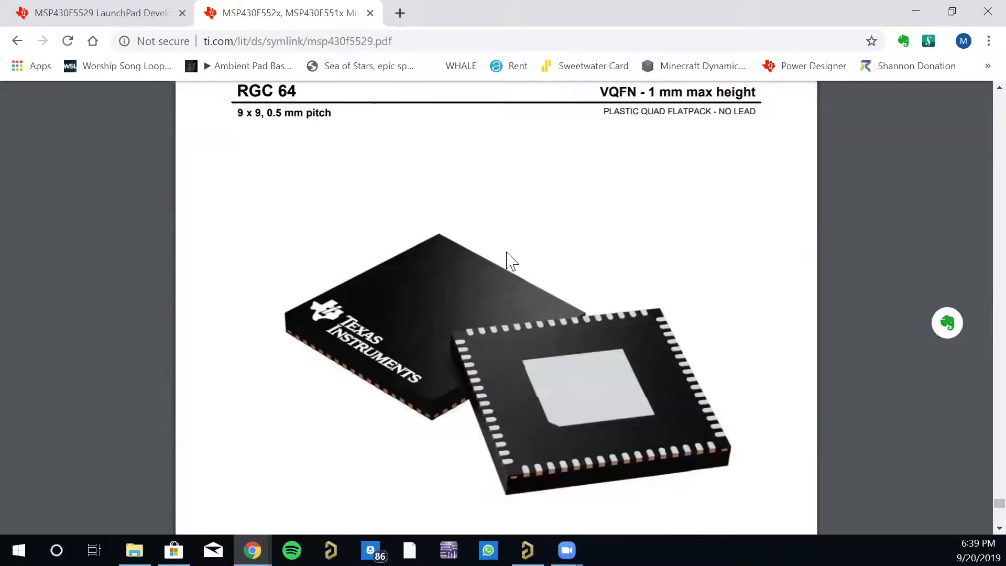
pyautogui.scroll(-3, 506, 257)
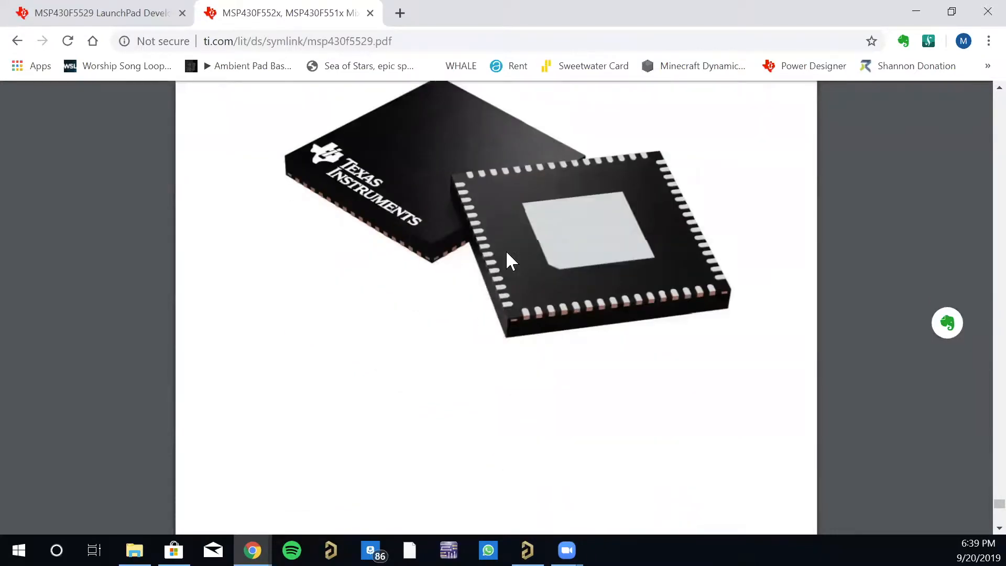
pyautogui.scroll(-8, 539, 317)
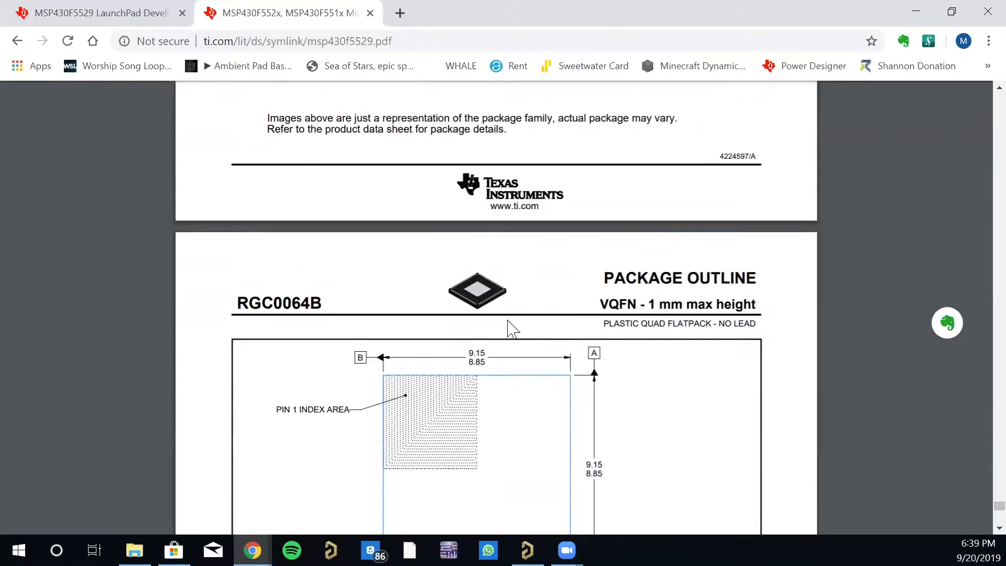
pyautogui.scroll(-4, 314, 314)
pyautogui.scroll(3, 315, 301)
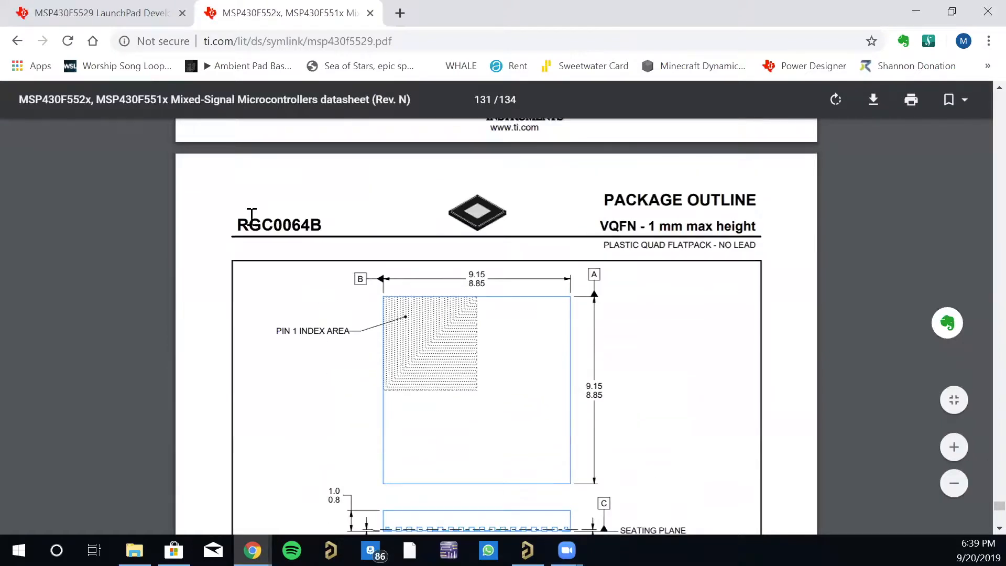
# - Examine the RGC0064B example board layout with its land pattern and thermal pad vias, comparing it with the package view
pyautogui.scroll(-10, 418, 317)
pyautogui.scroll(-9, 417, 318)
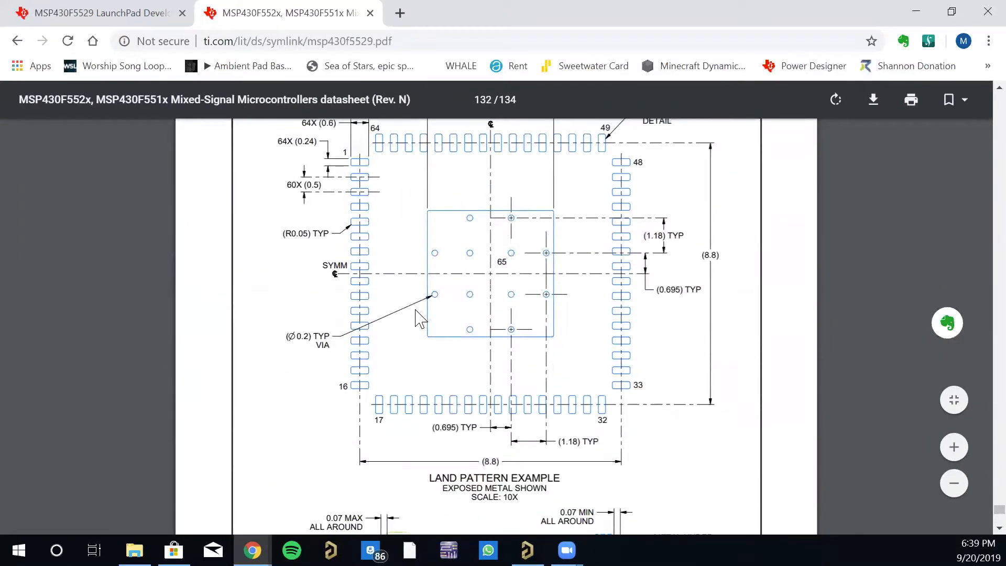
pyautogui.scroll(3, 417, 314)
pyautogui.scroll(-4, 414, 278)
pyautogui.scroll(14, 417, 281)
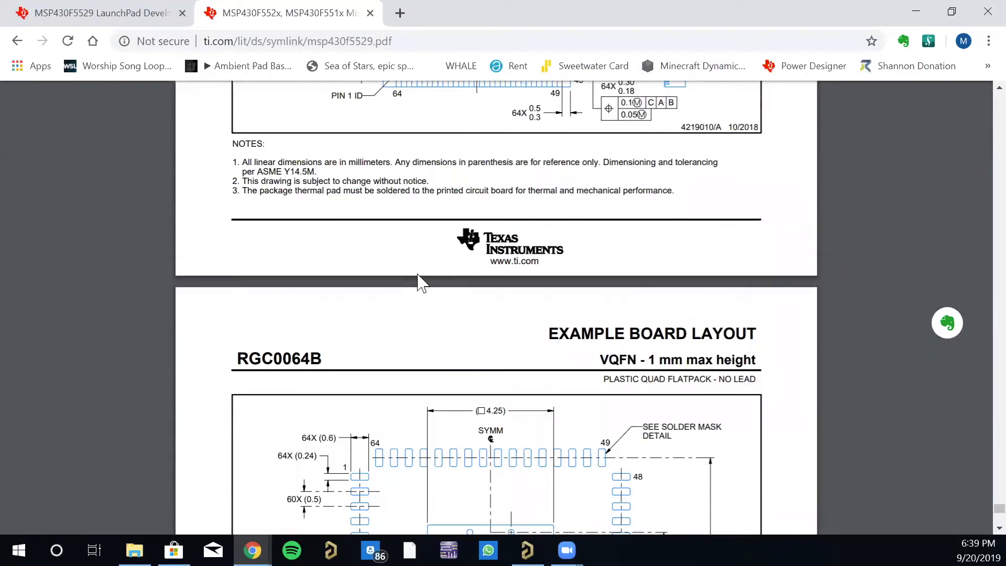
pyautogui.scroll(1, 429, 293)
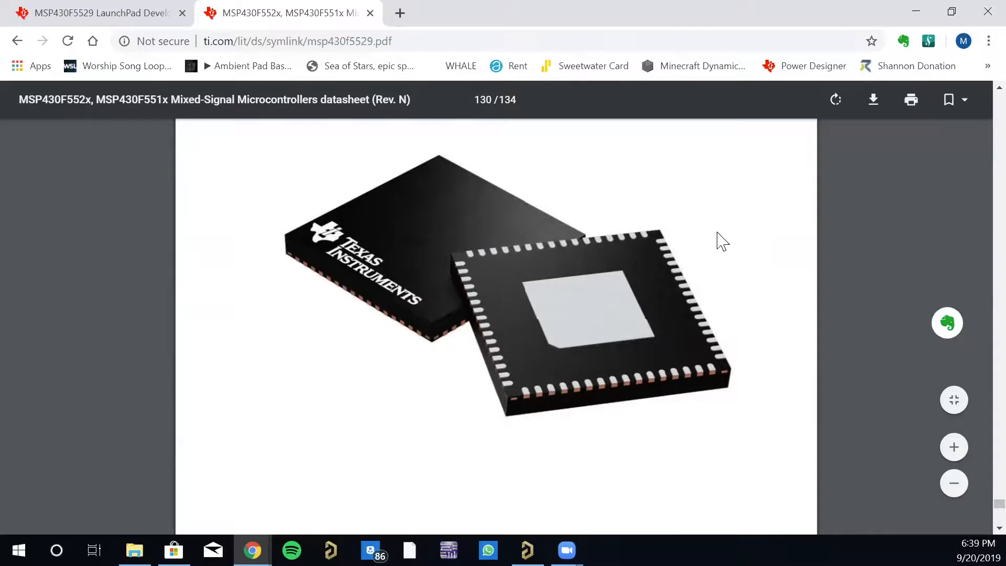
pyautogui.scroll(-20, 393, 304)
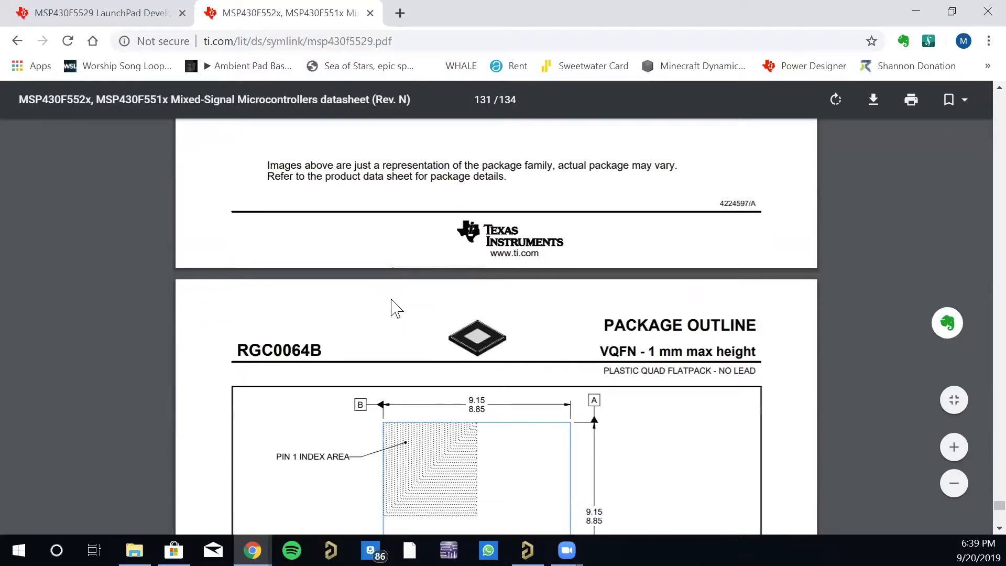
pyautogui.scroll(-10, 393, 306)
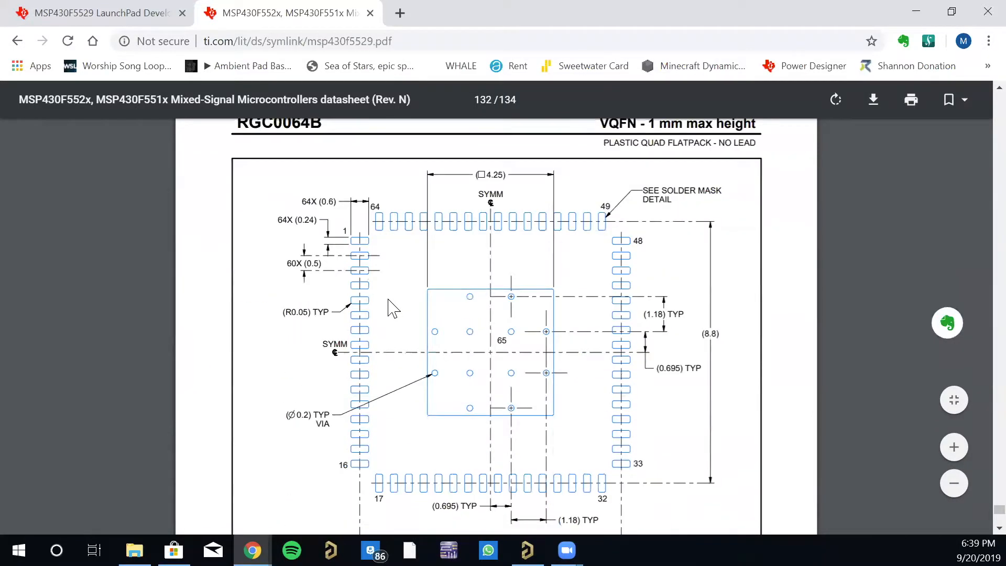
# - Go back past the ball grid array drawings to the PN quad flatpack and study its gull-wing lead detail and side profile
pyautogui.scroll(15, 380, 307)
pyautogui.scroll(20, 379, 306)
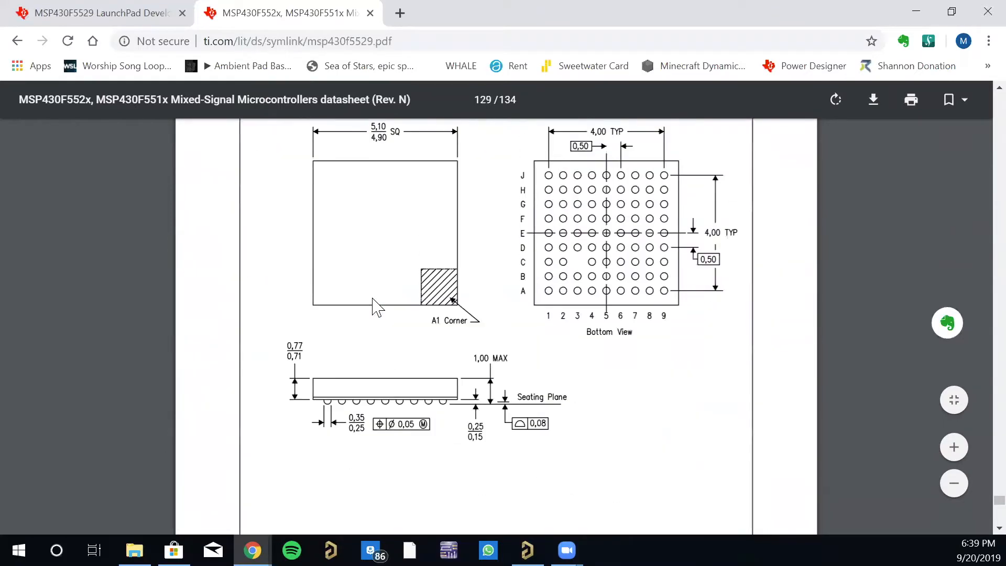
pyautogui.scroll(20, 378, 307)
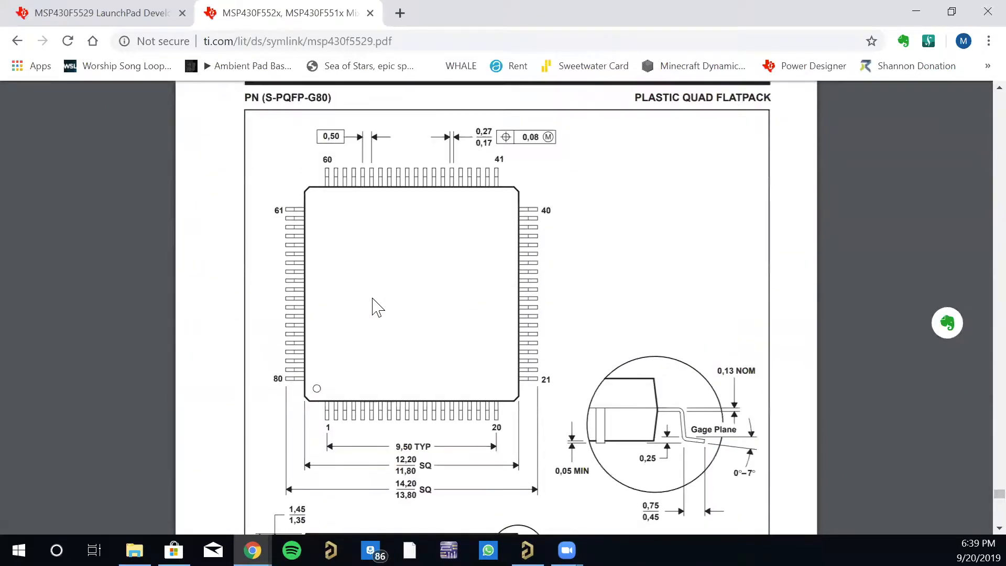
pyautogui.scroll(2, 359, 344)
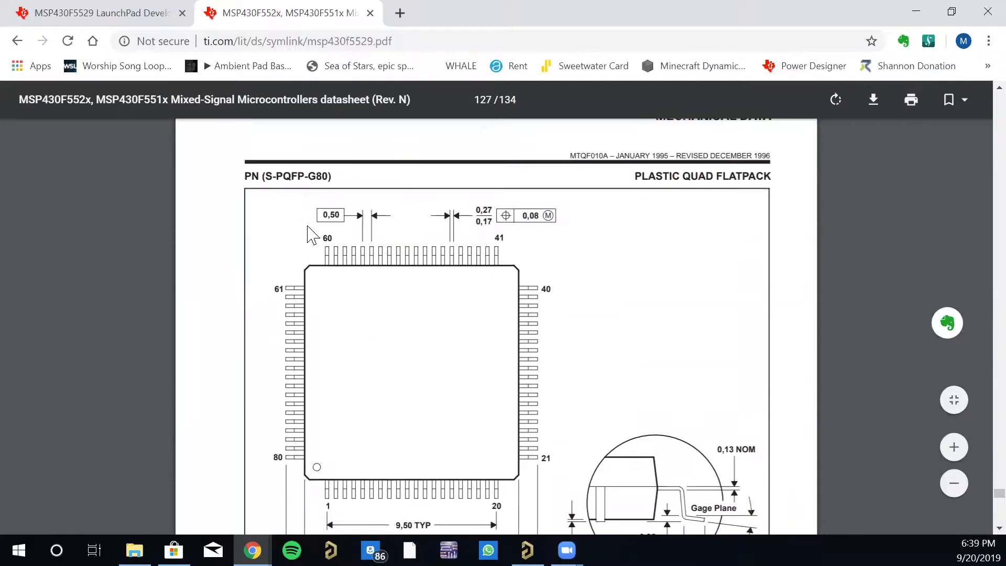
pyautogui.scroll(-3, 495, 424)
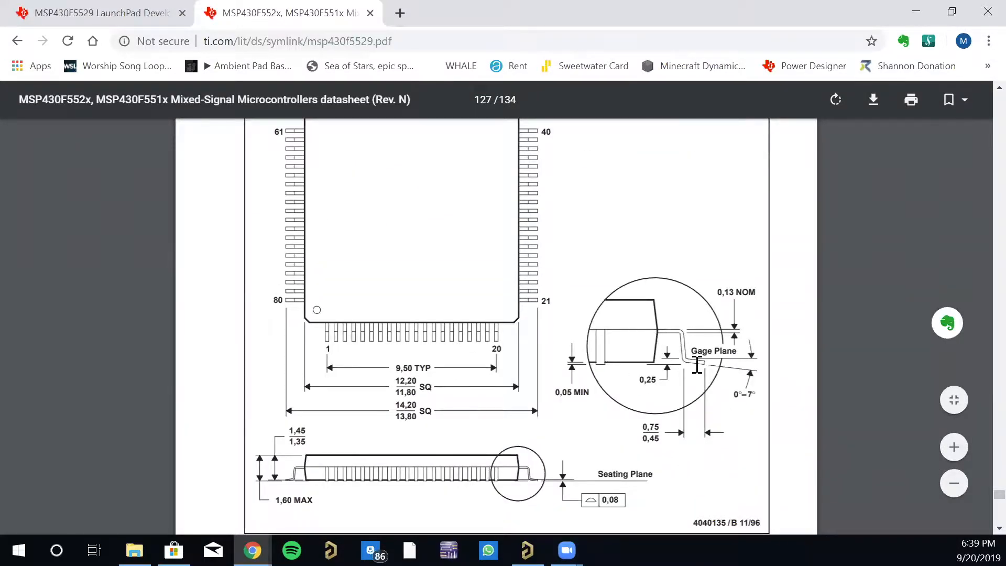
pyautogui.scroll(-3, 454, 364)
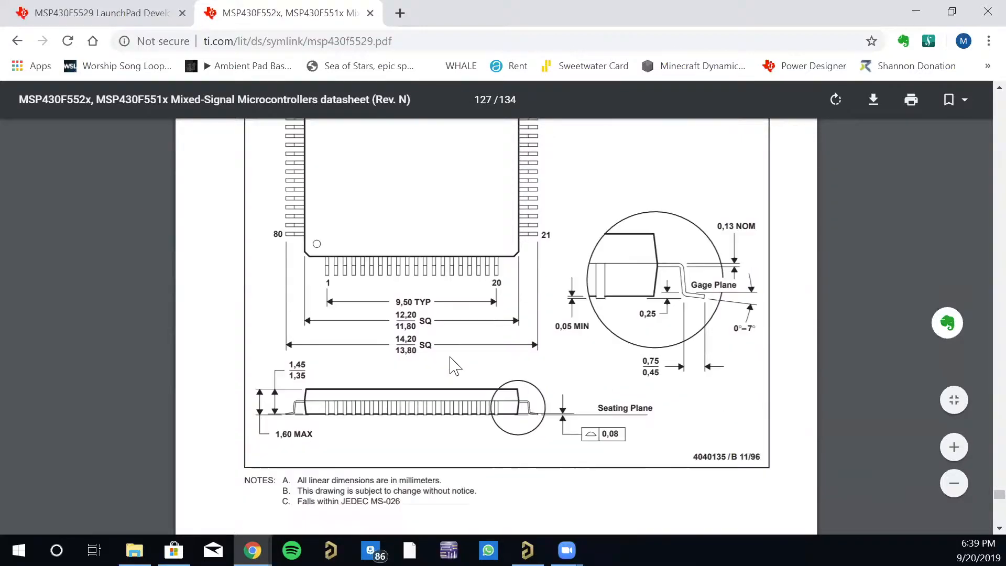
pyautogui.scroll(3, 455, 364)
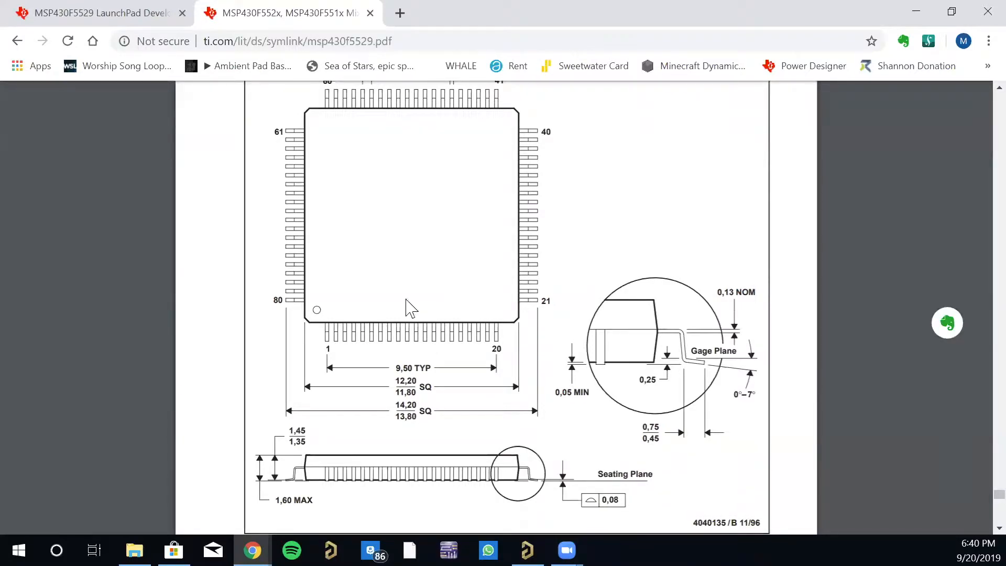
# - Recheck the PN (S-PQFP-G80) package designation, highlighting "FP" in it, and look over the full page 127 drawing and notes
pyautogui.scroll(3, 408, 314)
pyautogui.scroll(-2, 409, 314)
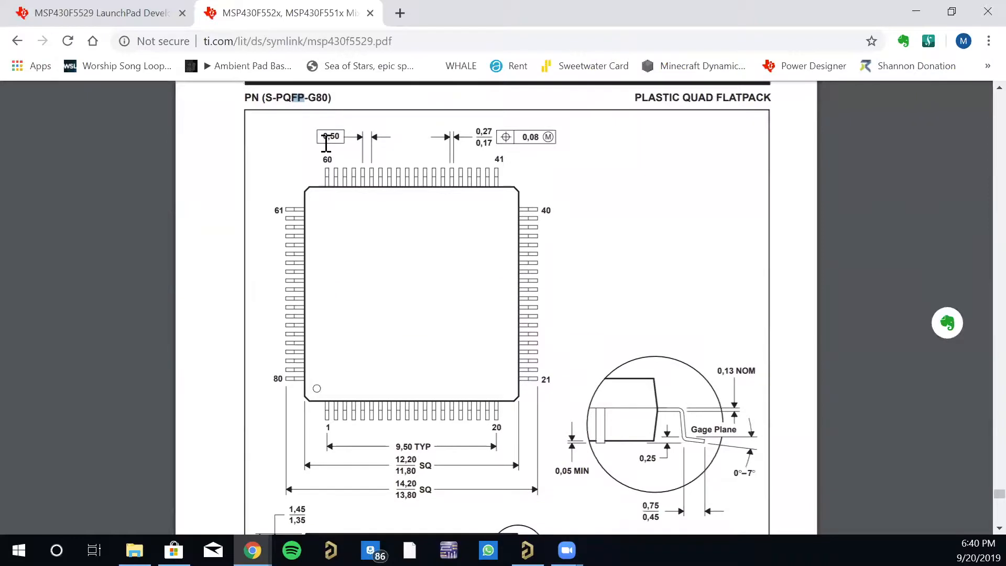
pyautogui.scroll(2, 372, 236)
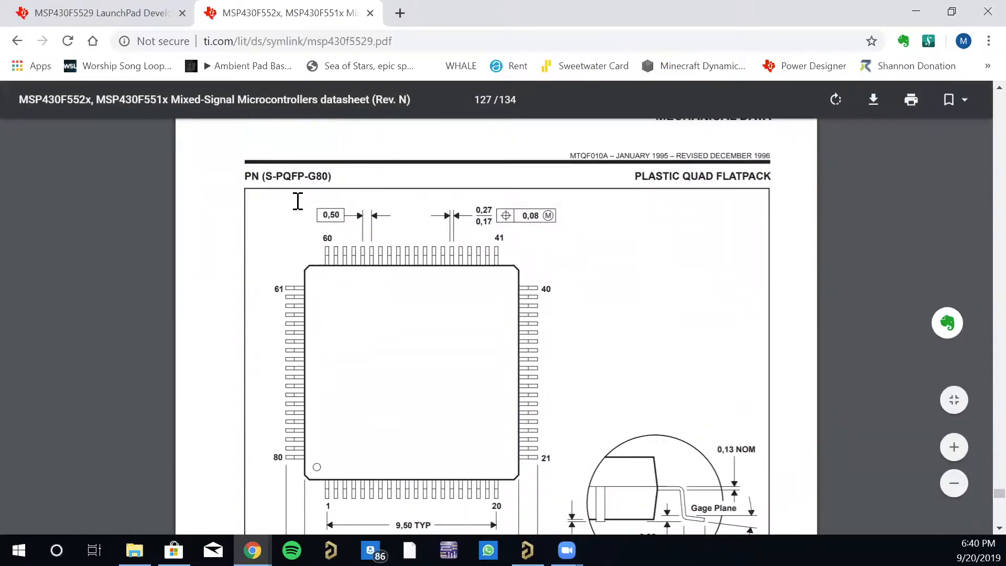
pyautogui.scroll(-6, 437, 323)
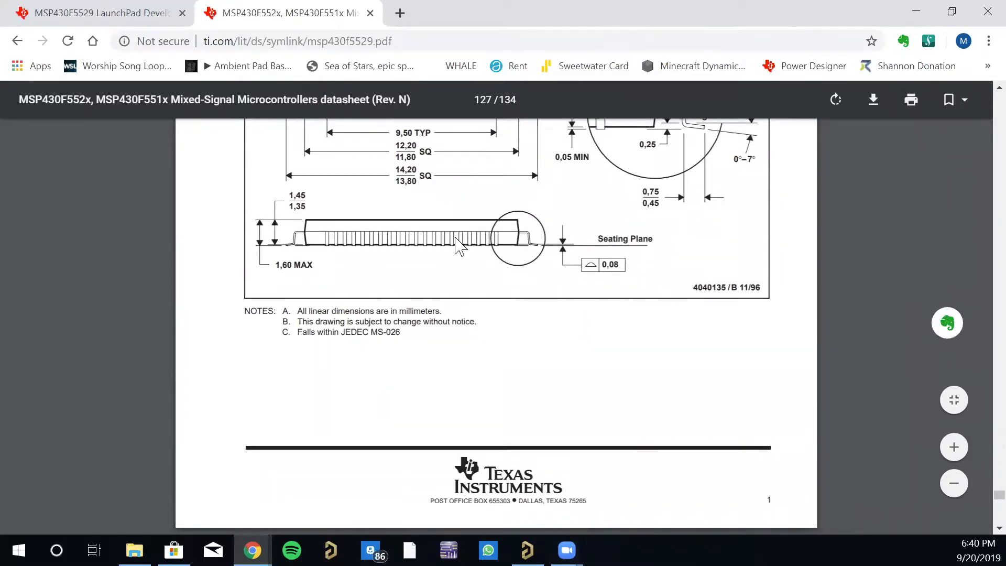
pyautogui.scroll(5, 455, 246)
pyautogui.scroll(1, 461, 239)
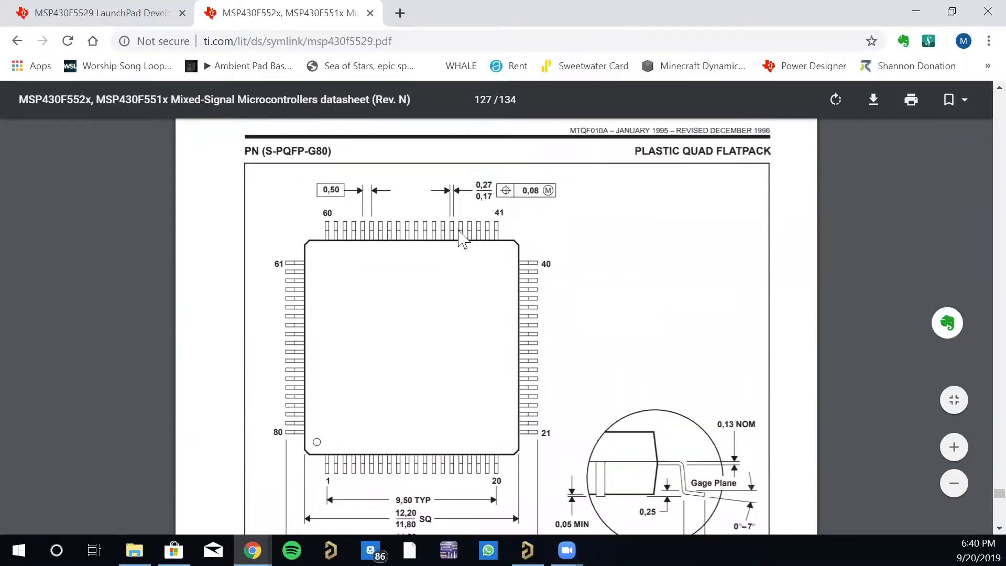
pyautogui.scroll(10, 462, 238)
pyautogui.scroll(-7, 462, 236)
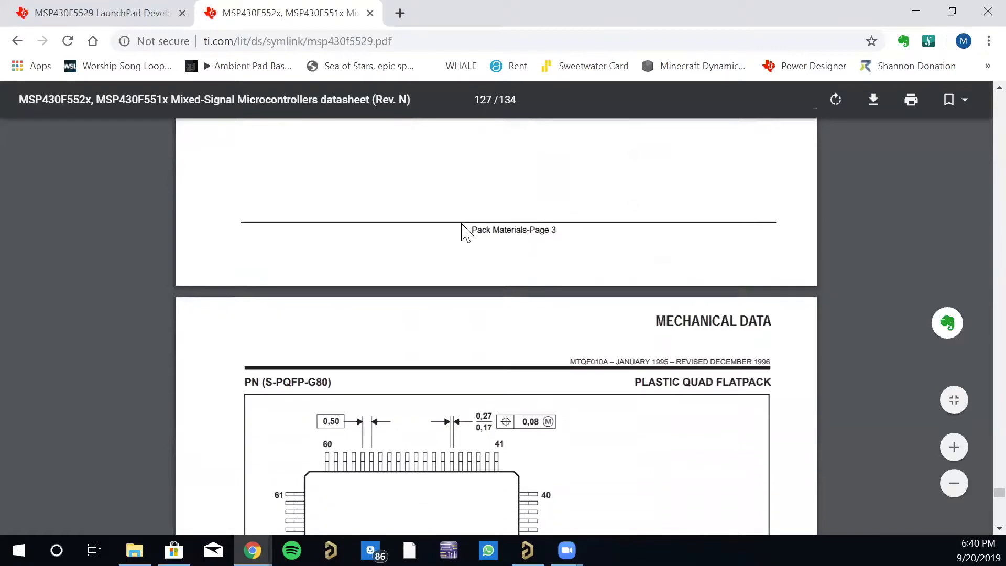
# - Compare the PN (S-PQFP-G80) quad flatpack drawing with the YFF die-size ball grid array, passing over the tape and reel tables
pyautogui.scroll(-5, 460, 235)
pyautogui.scroll(-15, 451, 397)
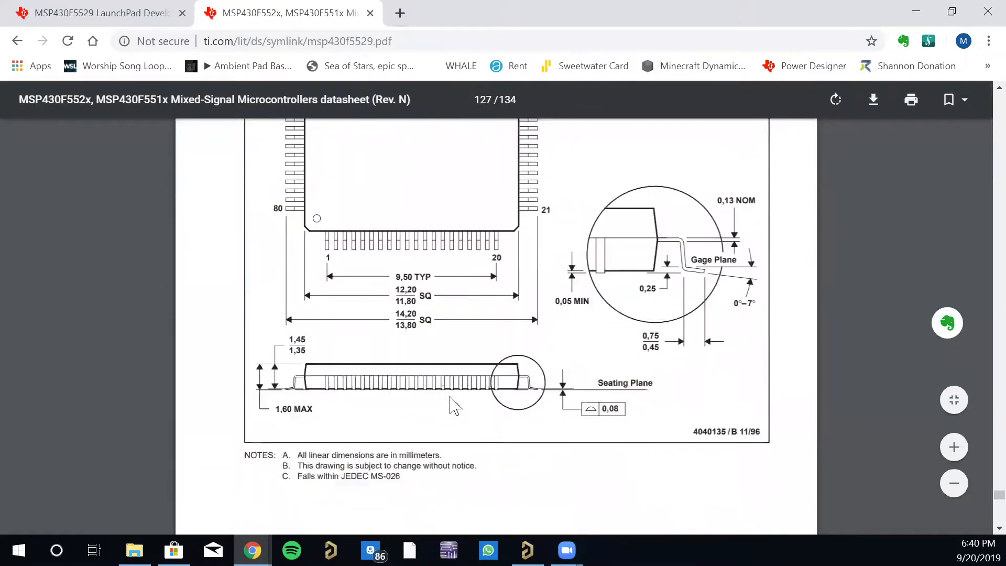
pyautogui.scroll(7, 451, 393)
pyautogui.scroll(20, 452, 396)
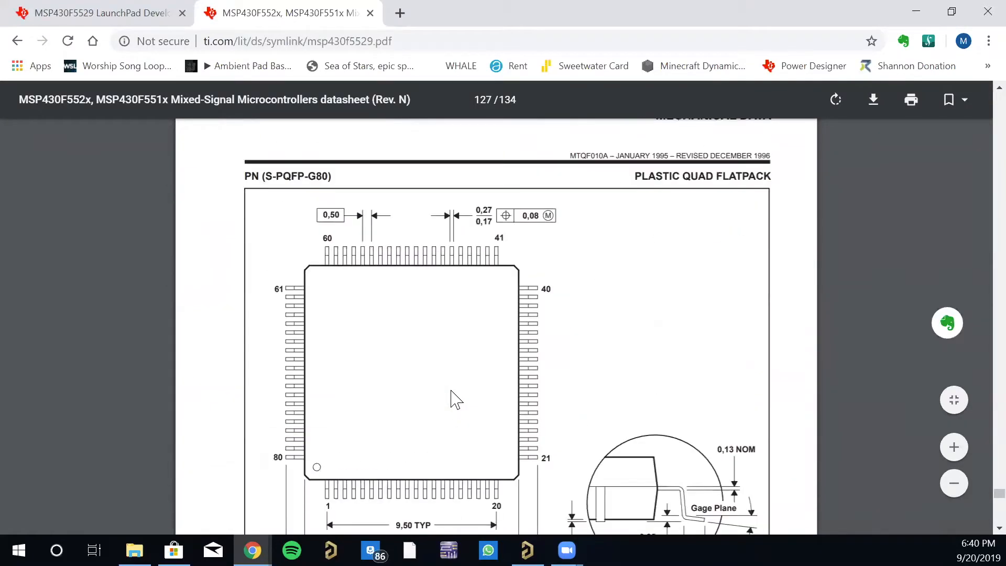
pyautogui.scroll(-20, 455, 397)
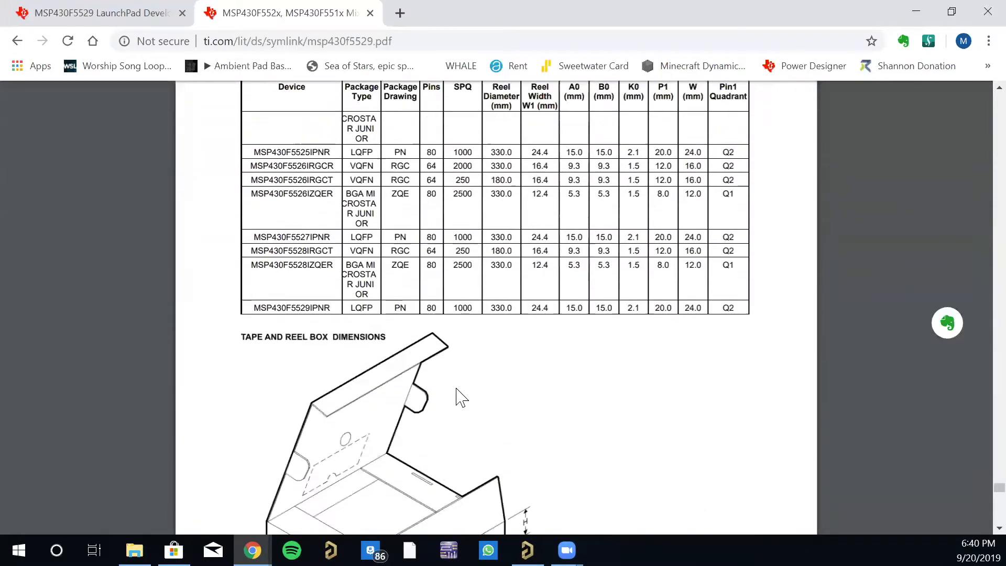
pyautogui.scroll(-20, 456, 398)
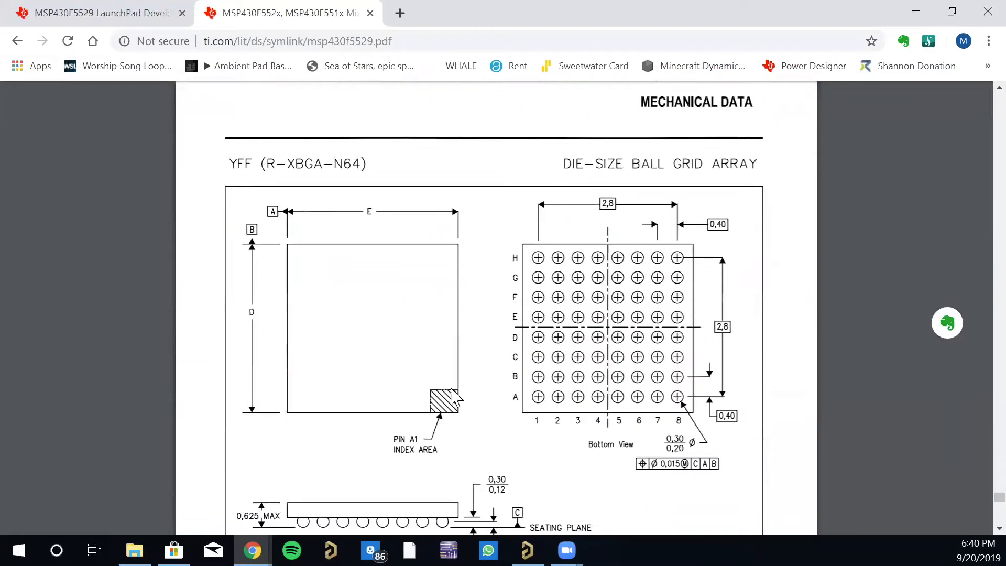
pyautogui.scroll(15, 450, 390)
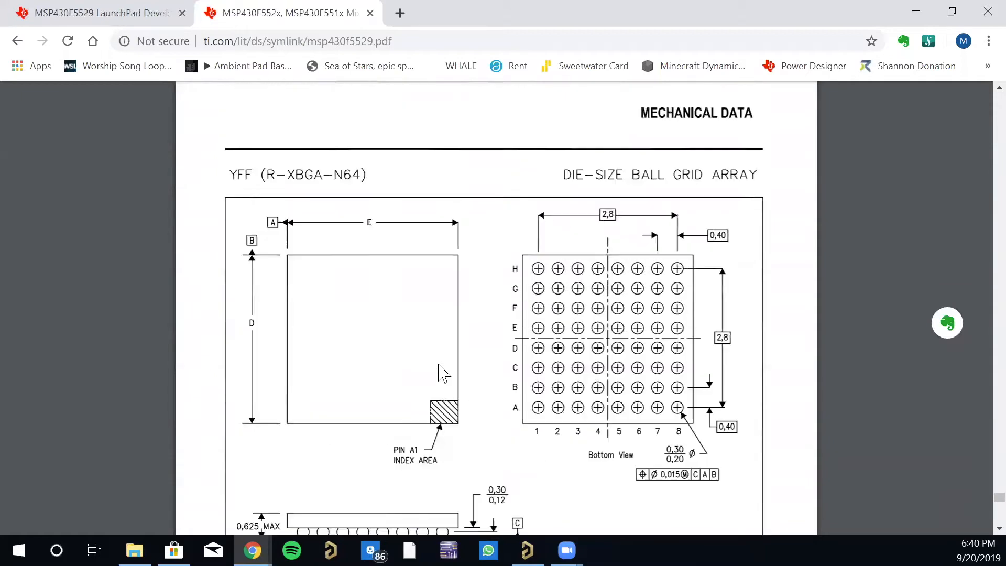
pyautogui.scroll(-2, 446, 372)
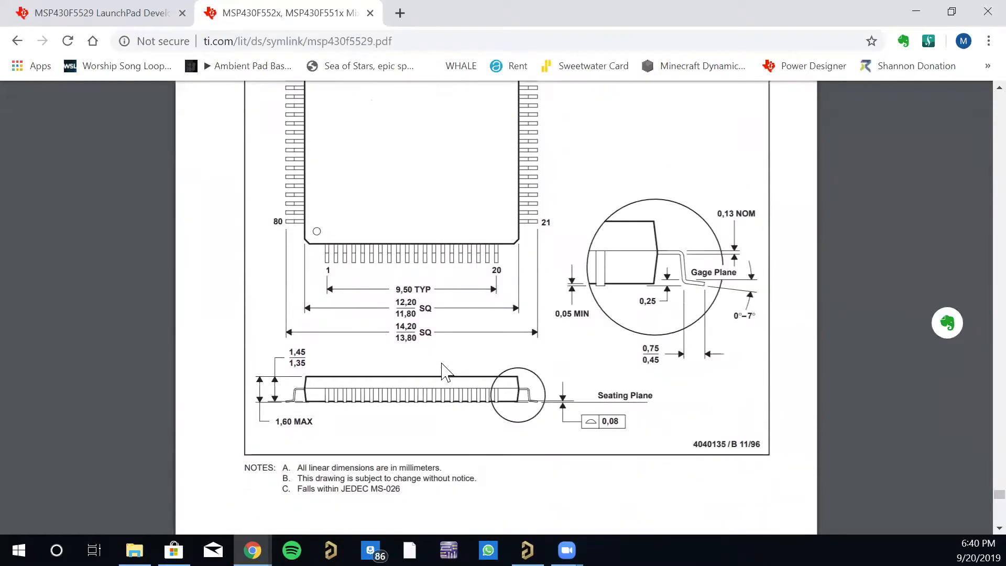
pyautogui.scroll(1, 446, 372)
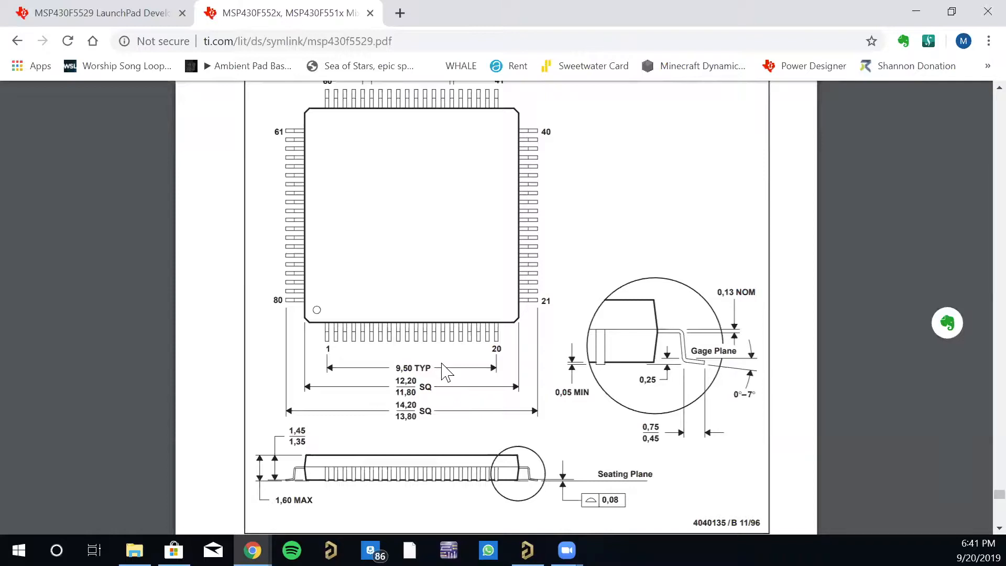
# - Arrange the datasheet and Altium Designer side by side, giving Altium the wider share, and narrow its Projects panel with the PN drawing in view
pyautogui.doubleClick(627, 11)
pyautogui.click(593, 11)
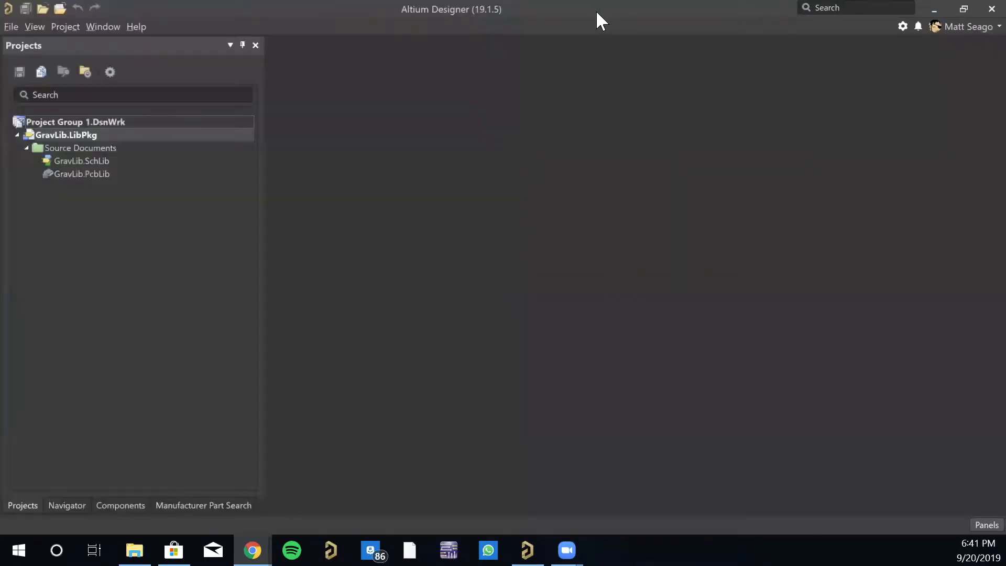
pyautogui.moveTo(596, 11); pyautogui.dragTo(1003, 180)
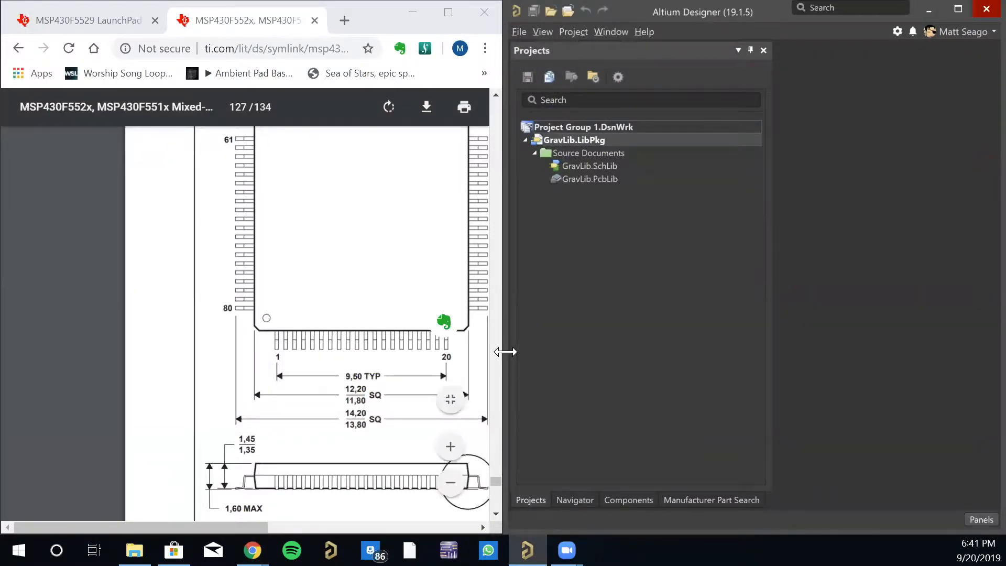
pyautogui.moveTo(501, 349); pyautogui.dragTo(394, 348)
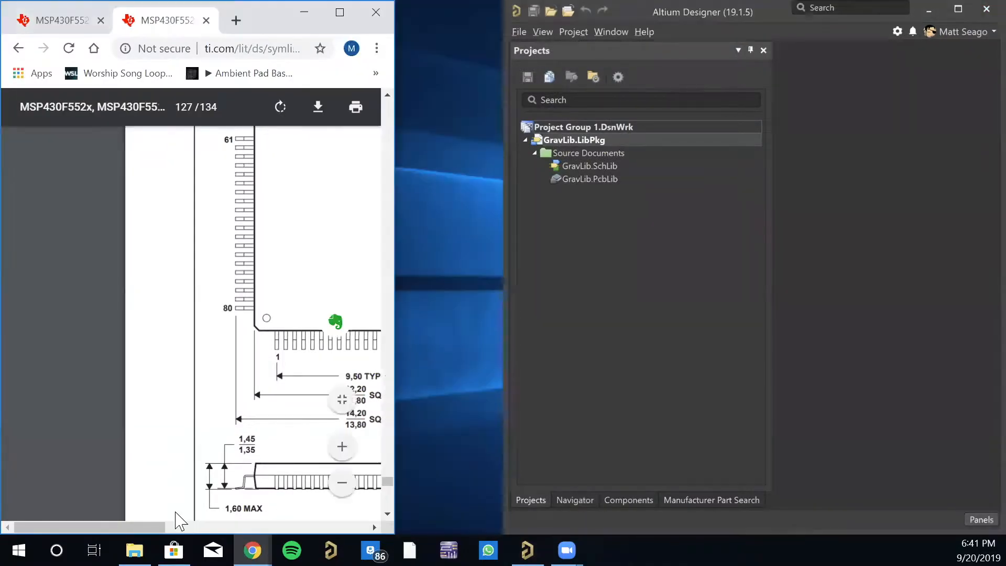
pyautogui.moveTo(160, 528); pyautogui.dragTo(246, 533)
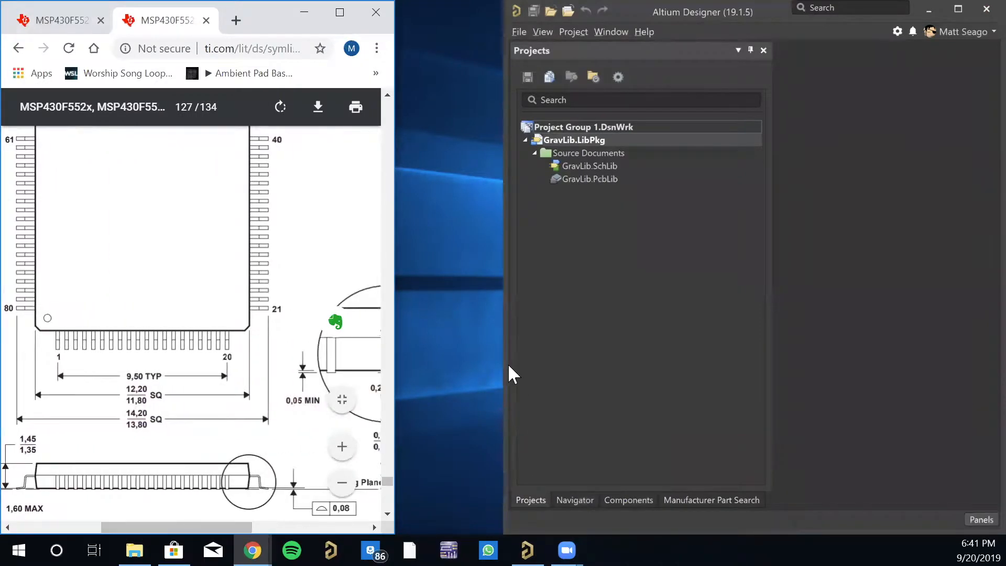
pyautogui.moveTo(501, 366); pyautogui.dragTo(390, 366)
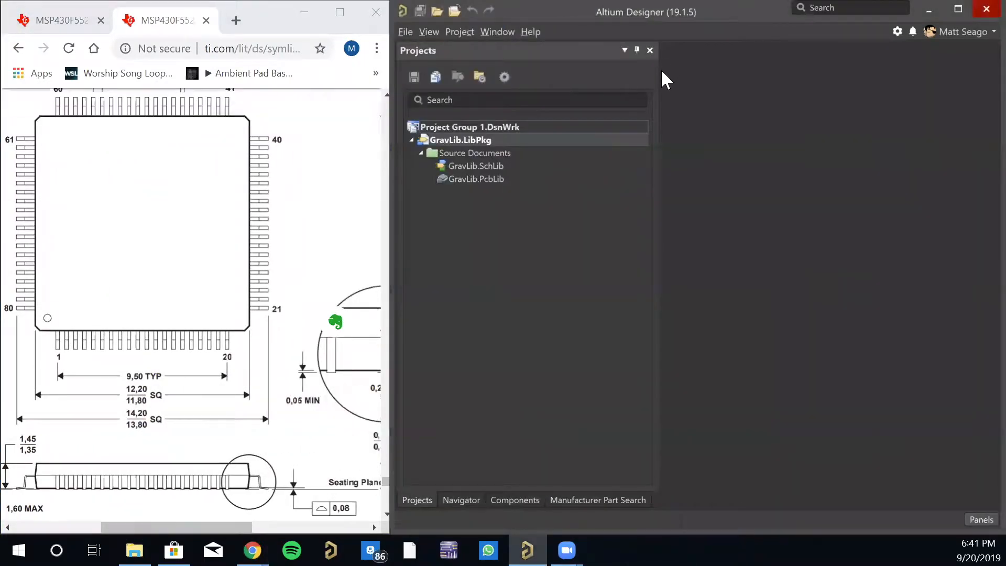
pyautogui.moveTo(655, 74); pyautogui.dragTo(577, 95)
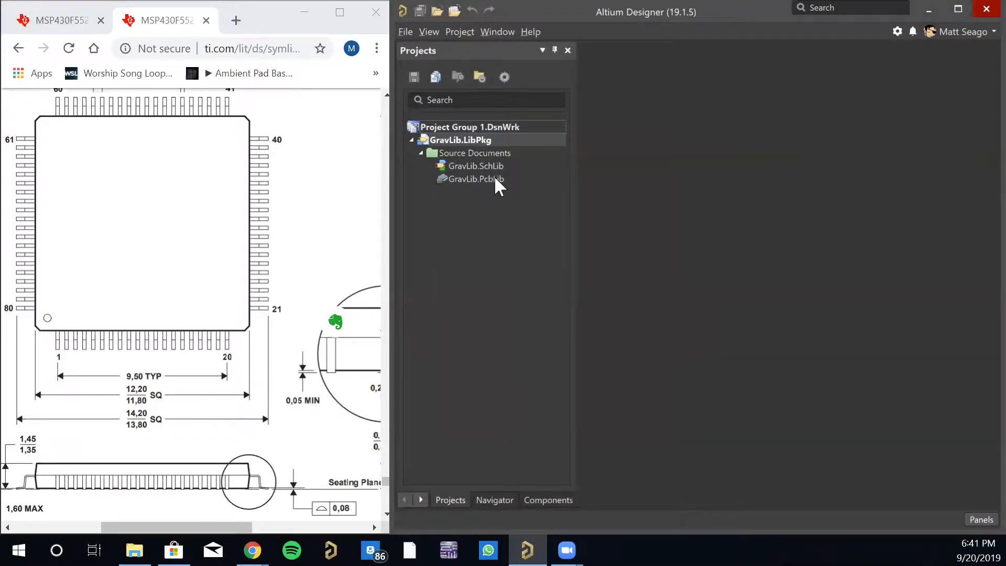
# - Open GravLib.PcbLib from the GravLib package and add a new blank footprint to the PCB library
pyautogui.click(495, 179)
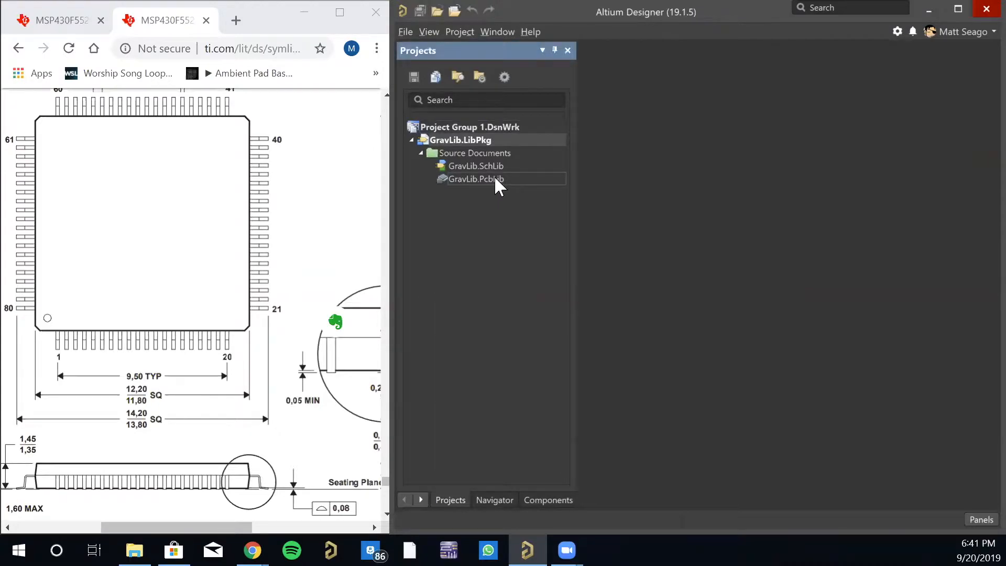
pyautogui.doubleClick(496, 178)
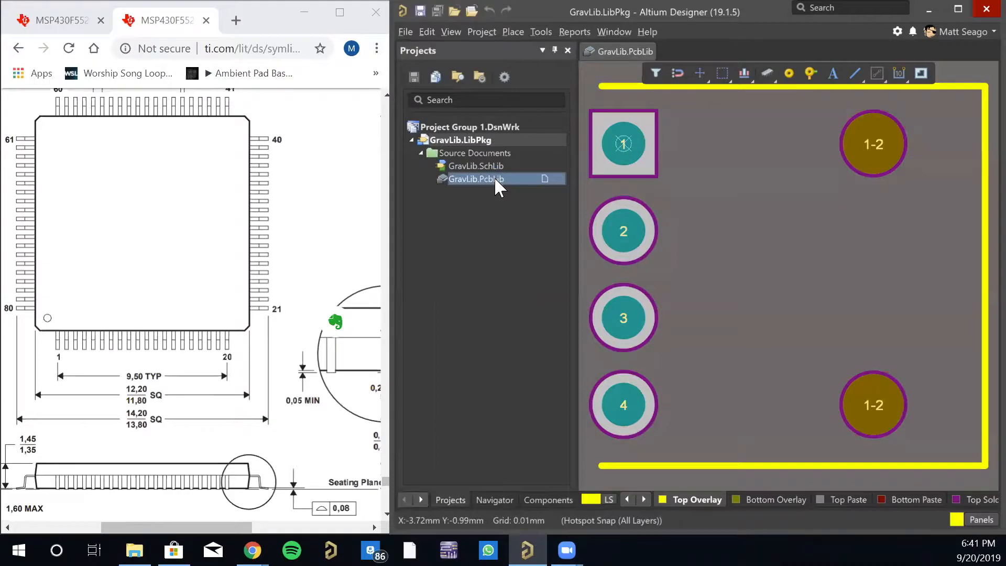
pyautogui.click(419, 499)
pyautogui.click(420, 499)
pyautogui.click(419, 499)
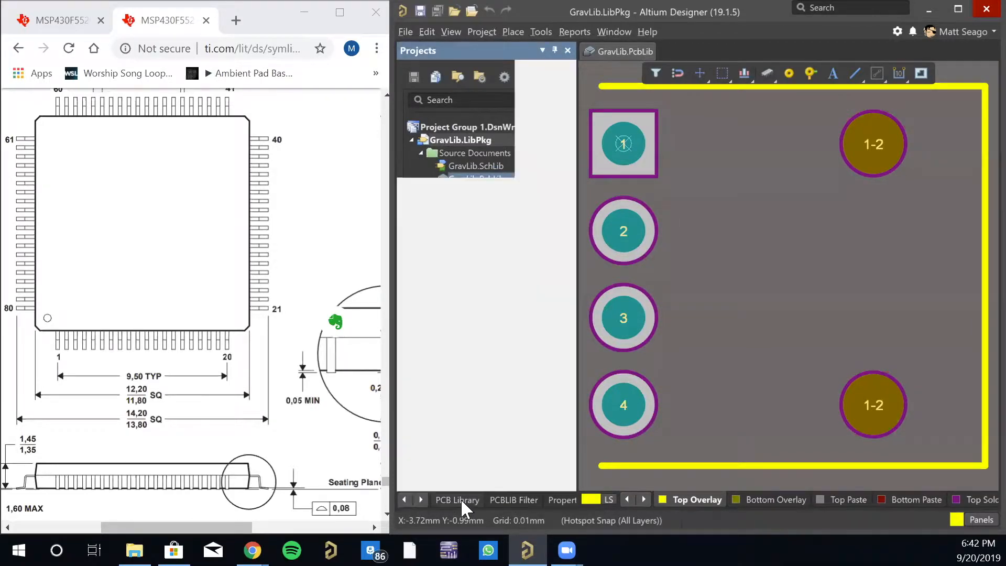
pyautogui.click(460, 499)
pyautogui.click(466, 254)
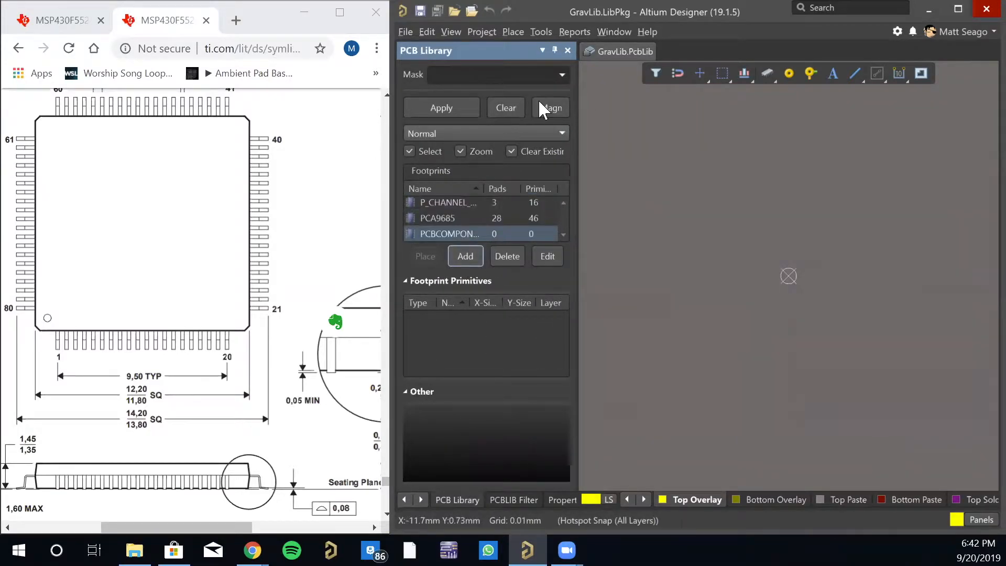
# - Start the IPC Compliant Footprint Wizard and choose PQFP (Plastic Quad Flat Pack) as the component type
pyautogui.click(537, 34)
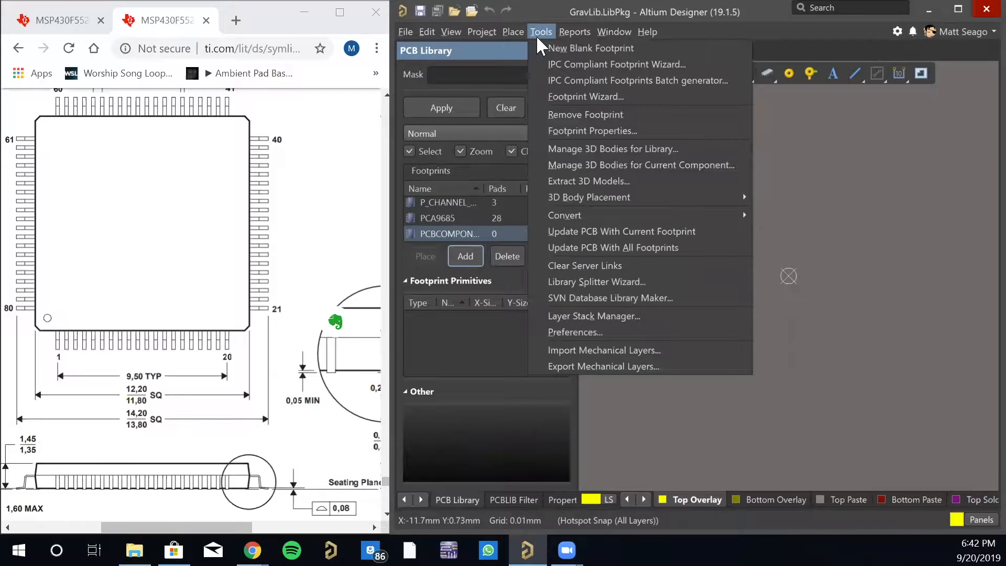
pyautogui.click(565, 64)
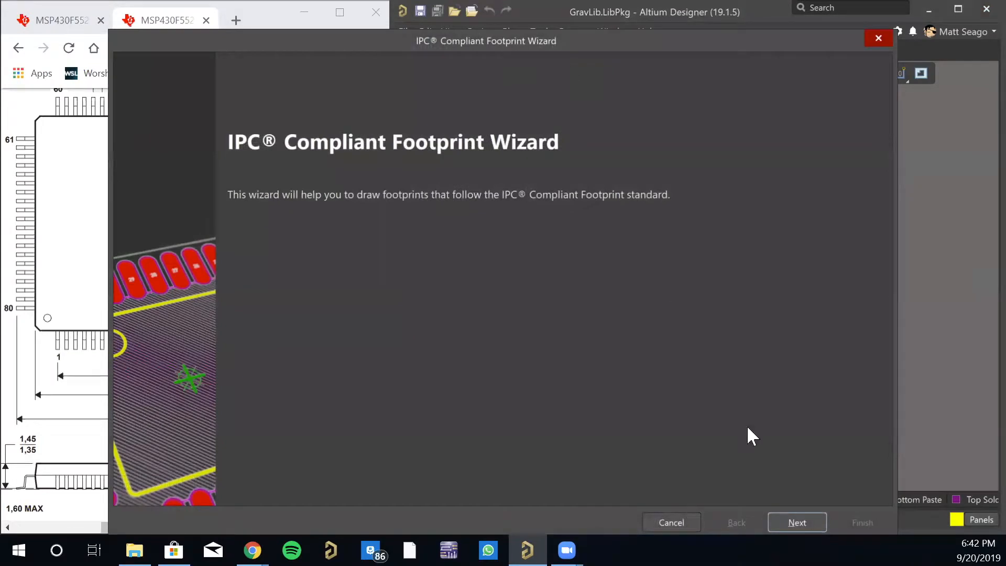
pyautogui.click(791, 519)
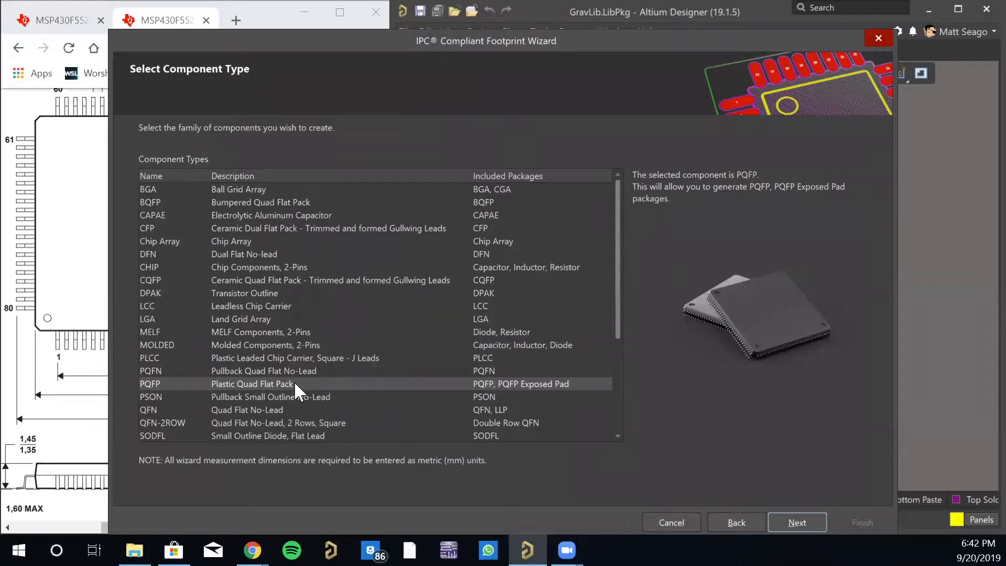
pyautogui.click(272, 383)
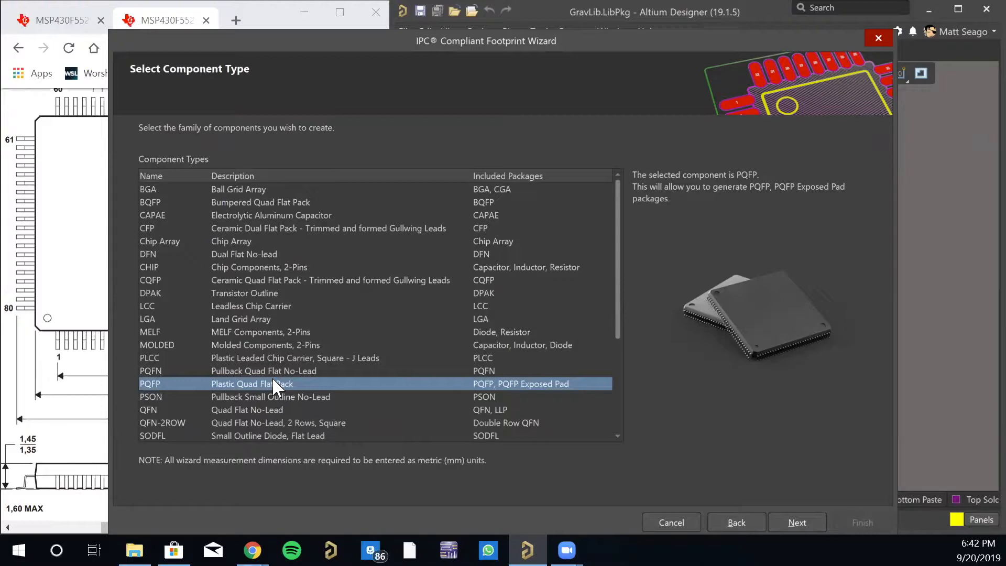
# - Preview the BQFP, CAPAE, CFP, Chip Array, DFN, CHIP and CQFP component families in the footprint wizard
pyautogui.click(288, 199)
pyautogui.click(284, 212)
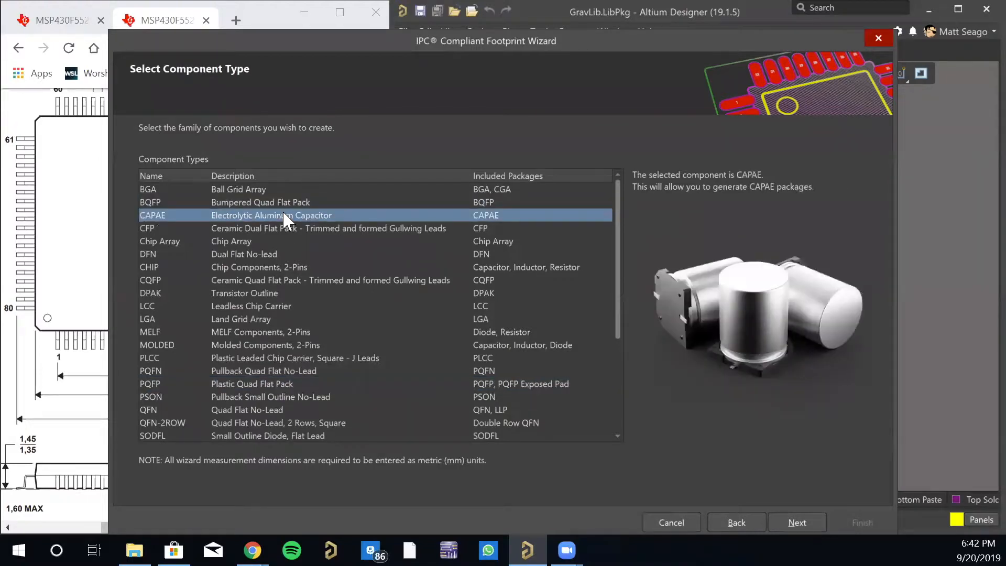
pyautogui.click(282, 200)
pyautogui.click(282, 212)
pyautogui.click(311, 231)
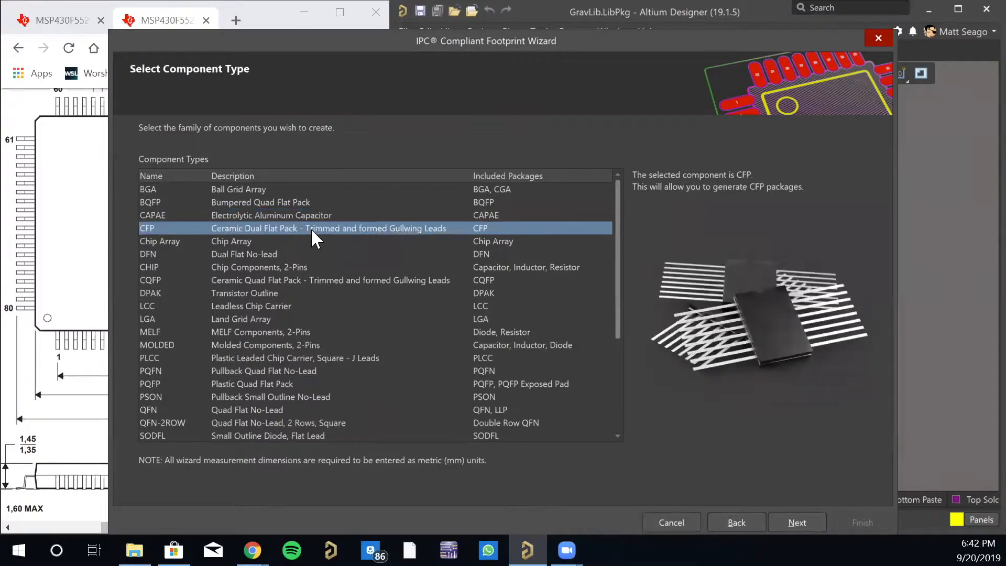
pyautogui.click(278, 240)
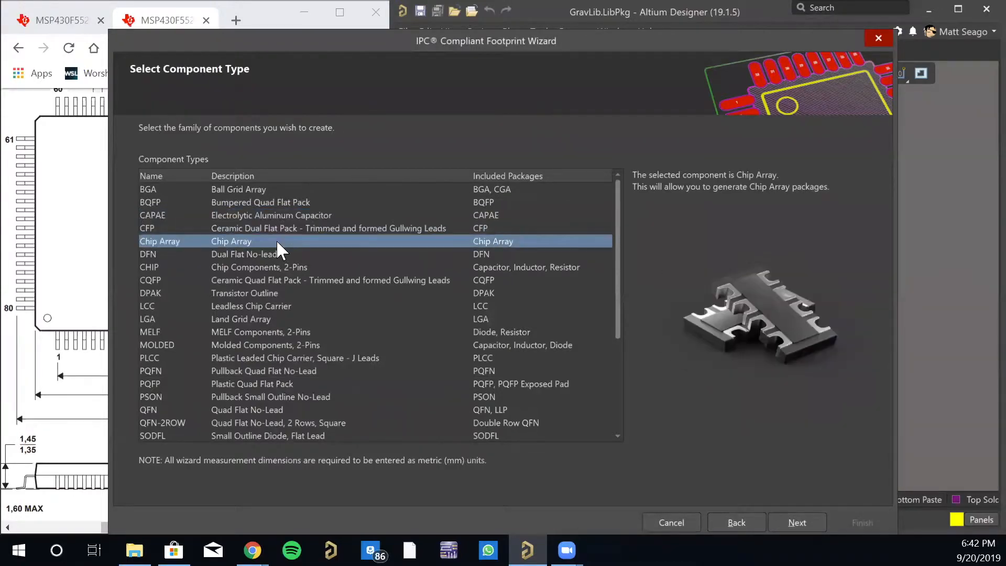
pyautogui.click(238, 254)
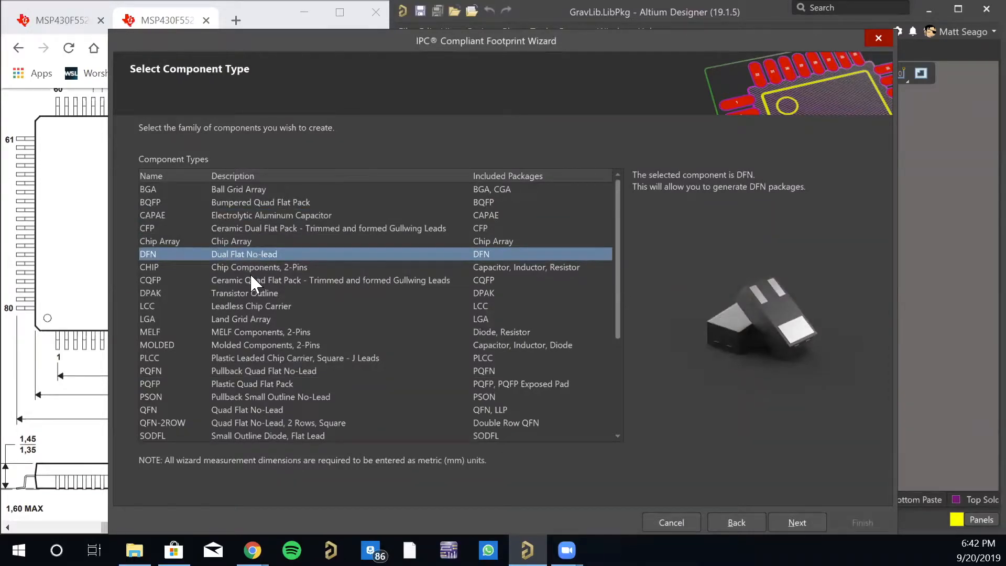
pyautogui.click(252, 267)
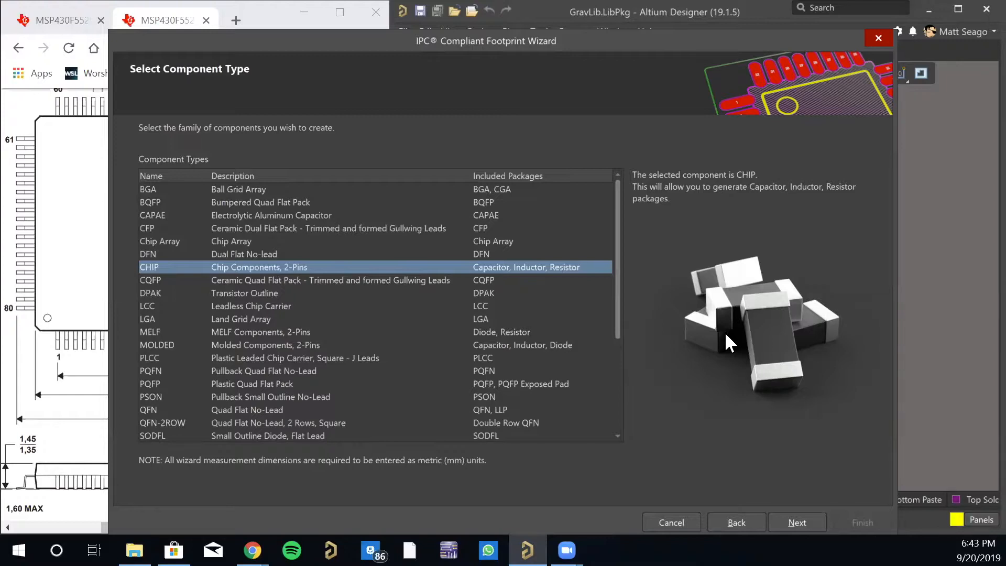
pyautogui.click(393, 281)
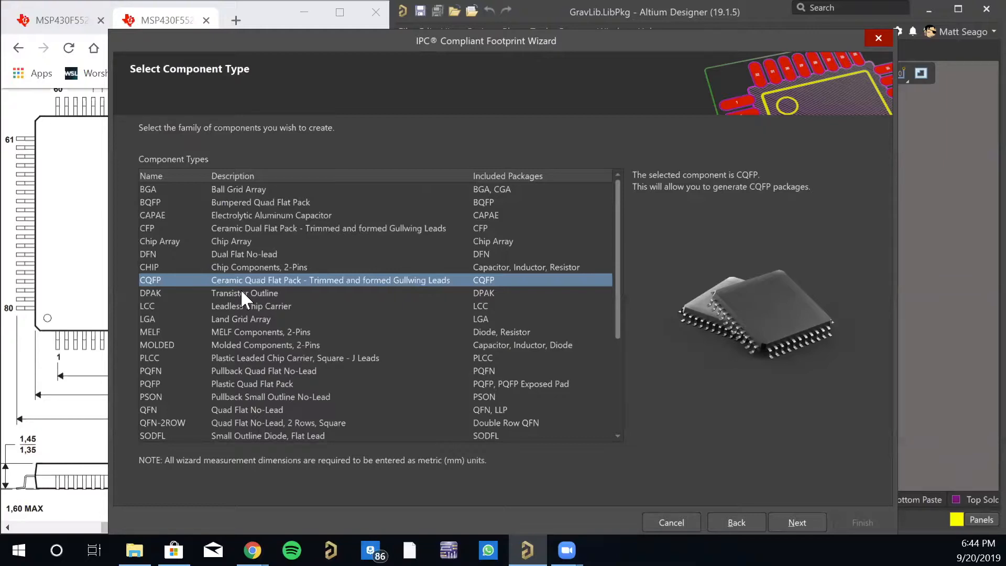
# - Revisit the CHIP family and preview the DPAK, LCC, LGA, MELF, MOLDED, PLCC and PQFN component types
pyautogui.click(283, 269)
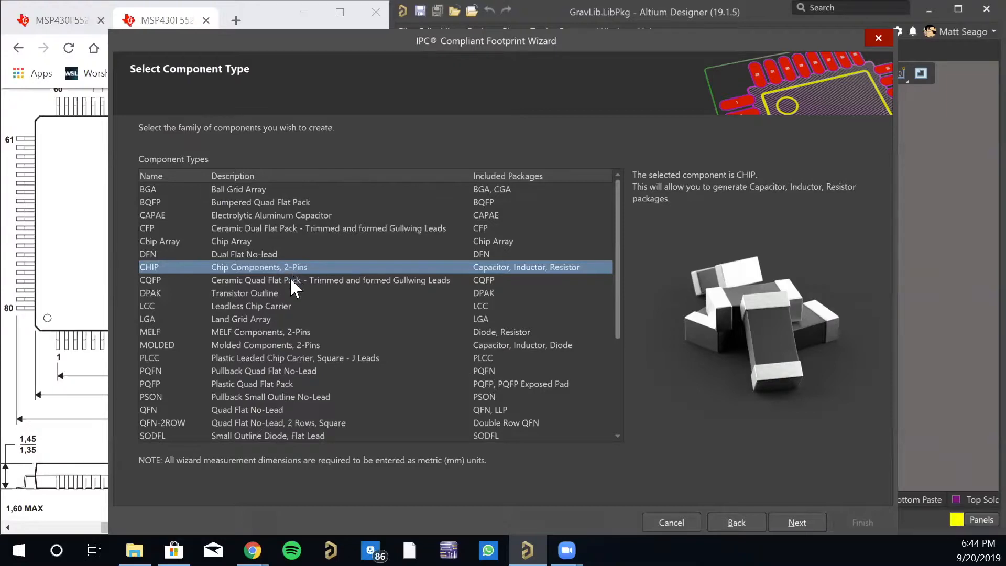
pyautogui.click(292, 283)
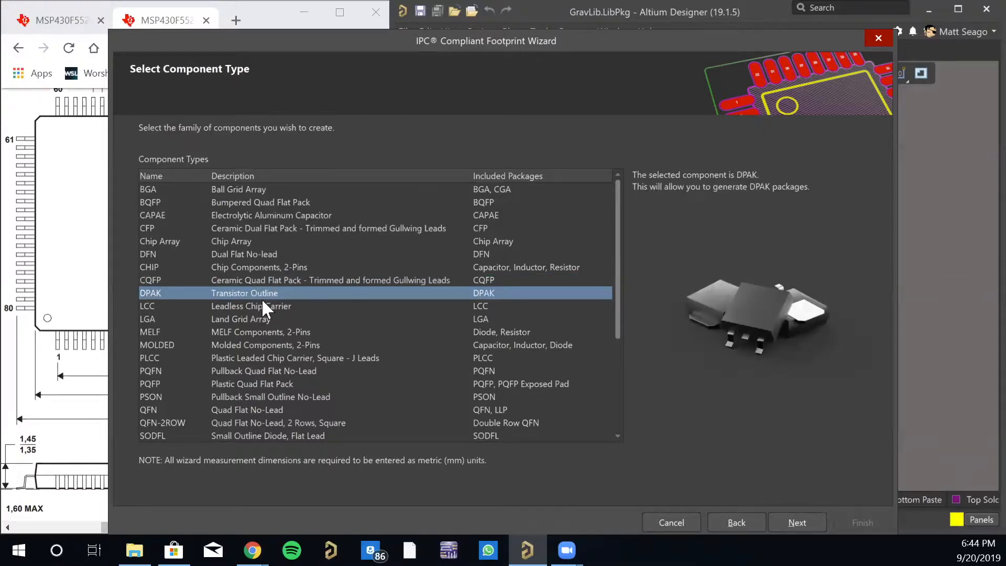
pyautogui.click(229, 304)
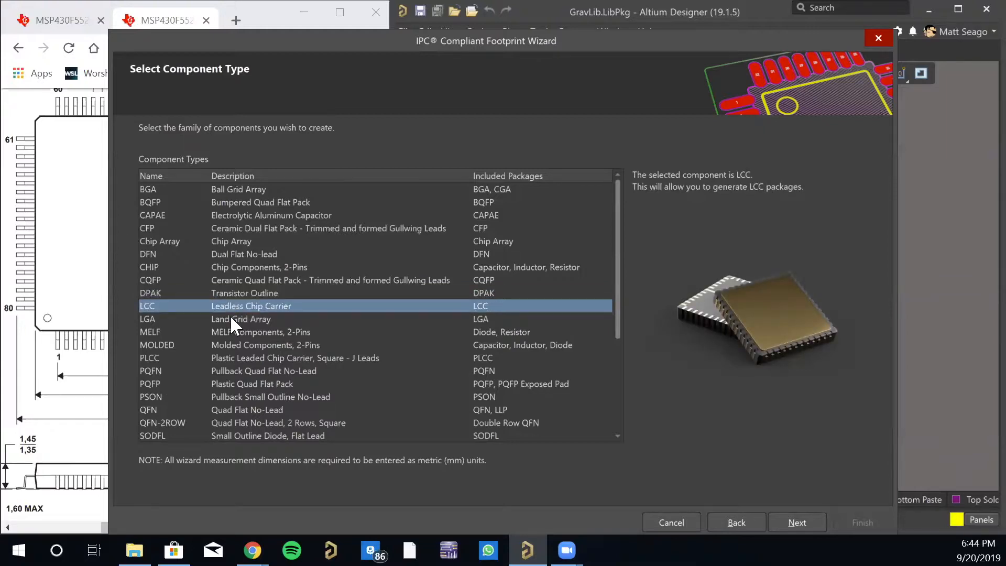
pyautogui.click(254, 317)
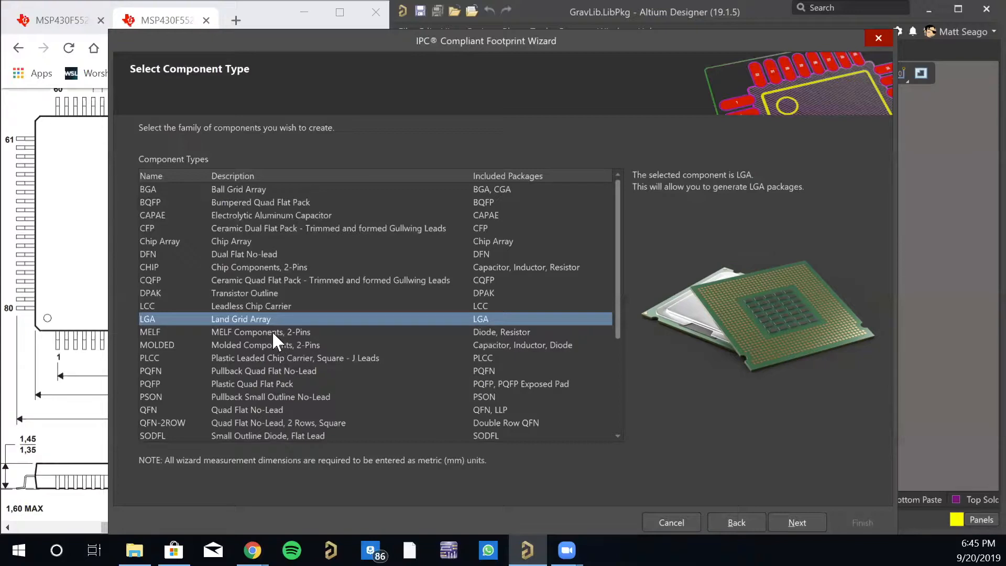
pyautogui.click(272, 331)
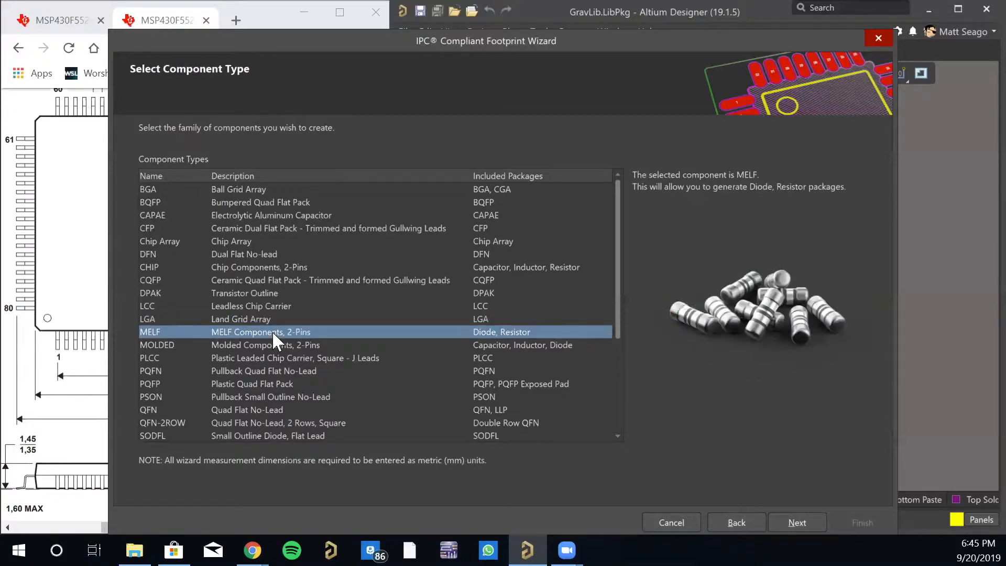
pyautogui.click(267, 345)
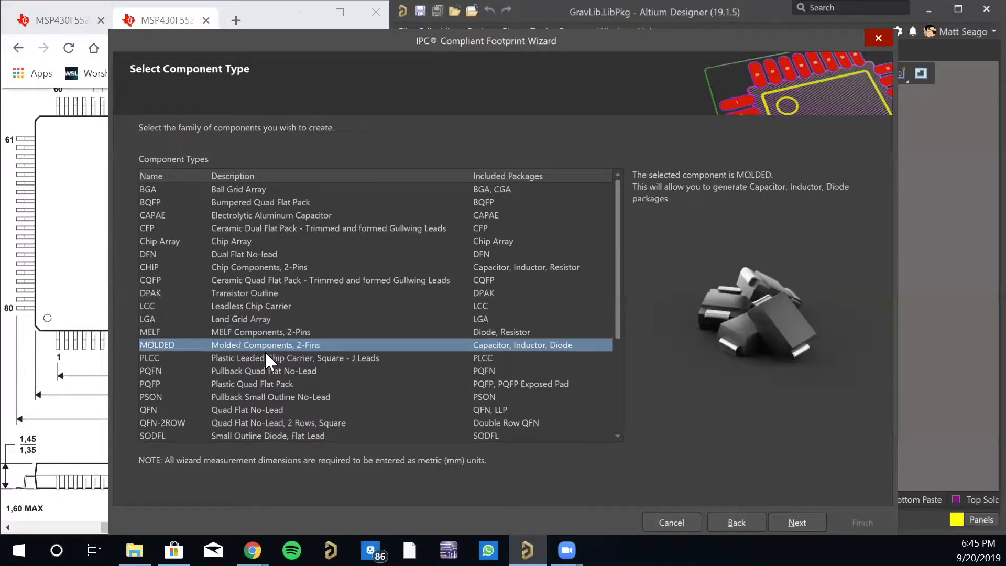
pyautogui.click(265, 357)
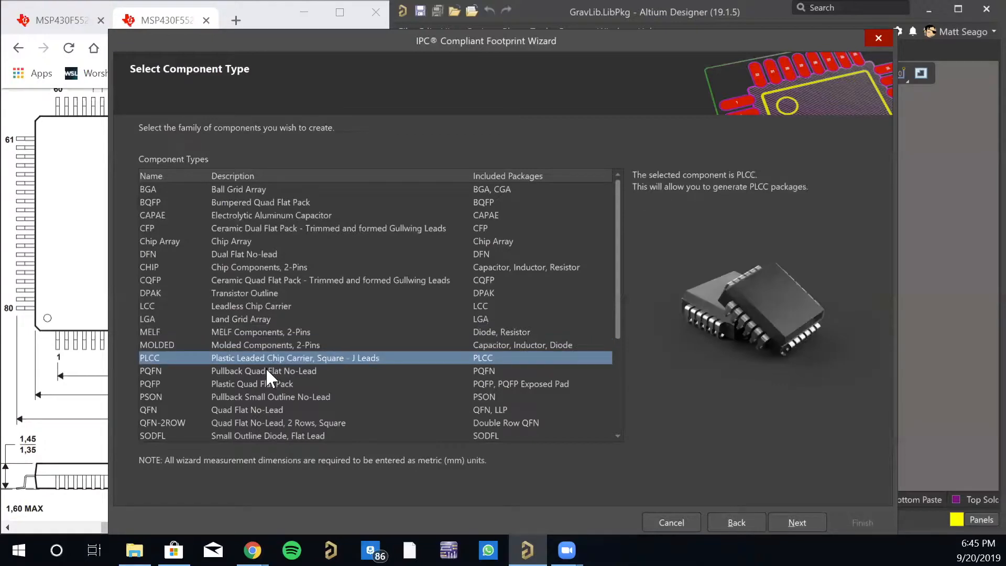
pyautogui.click(266, 368)
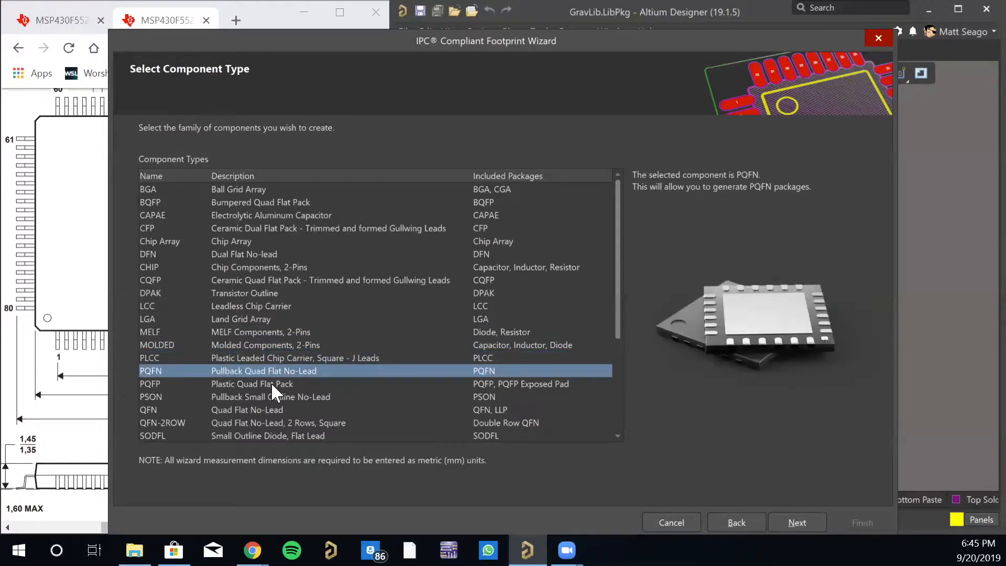
# - Preview the PQFP, PSON, QFN, QFN-2ROW, SODFL, SOIC, SOJ, SON and SOP/TSOP component types
pyautogui.click(272, 384)
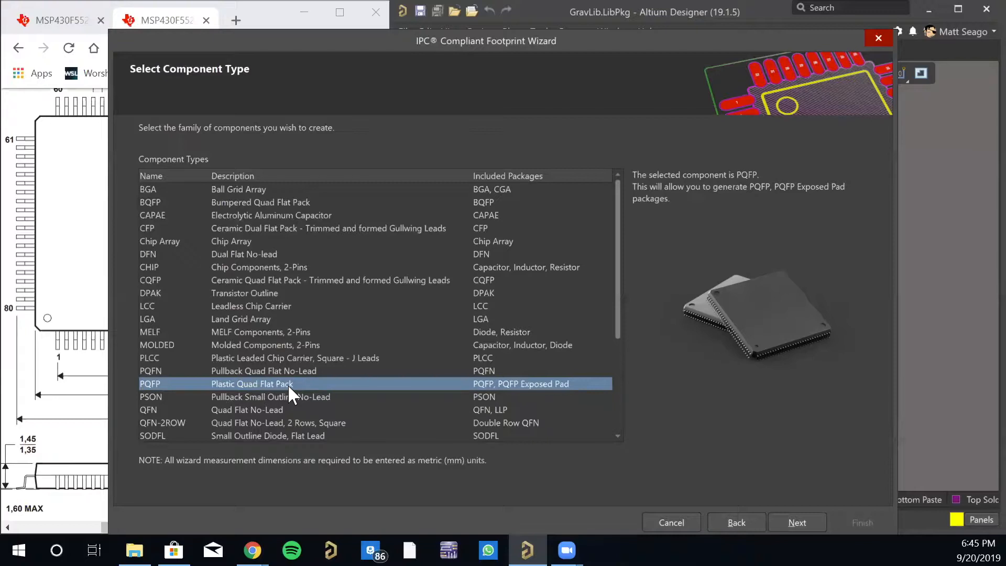
pyautogui.scroll(-4, 288, 392)
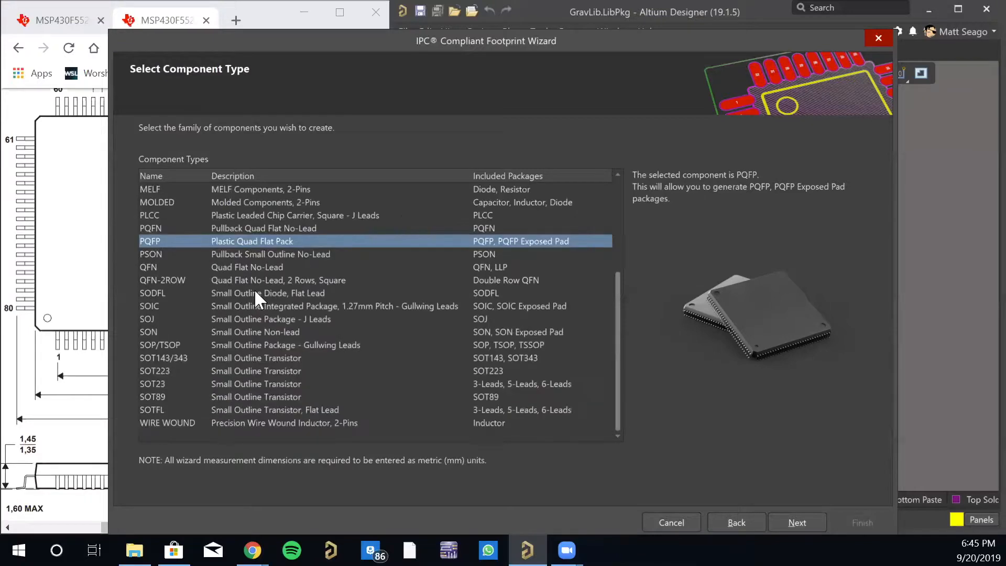
pyautogui.click(257, 253)
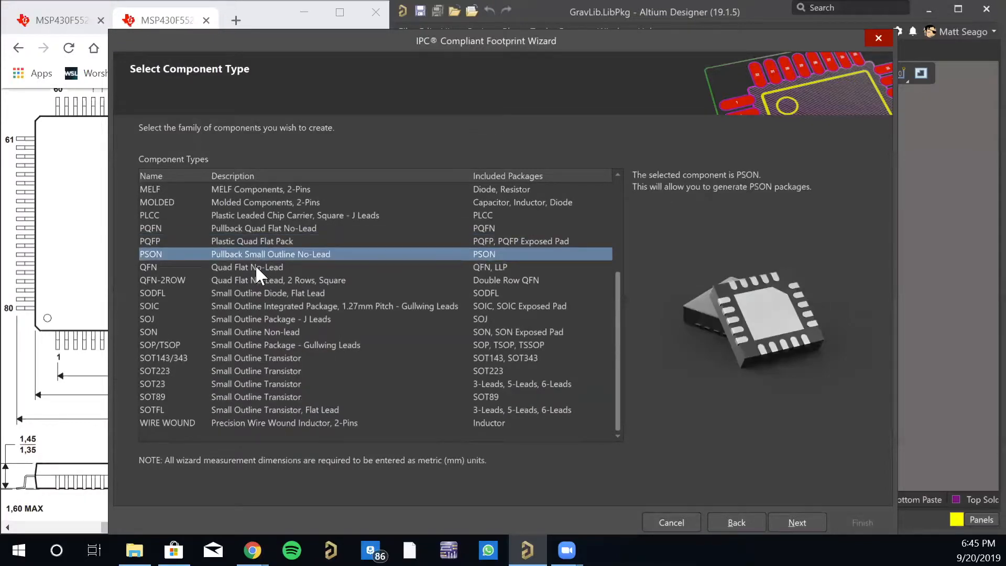
pyautogui.click(255, 265)
pyautogui.click(256, 276)
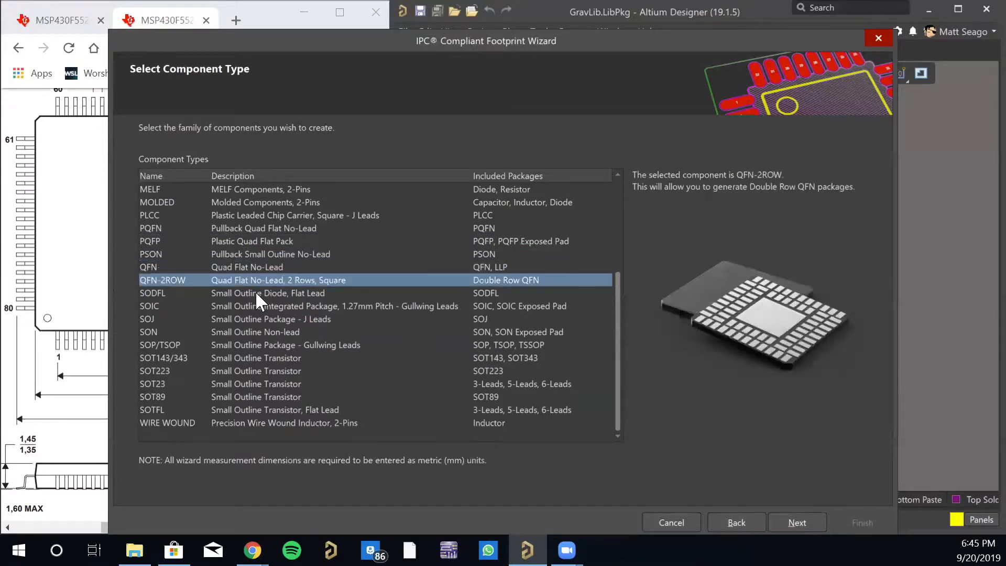
pyautogui.click(256, 292)
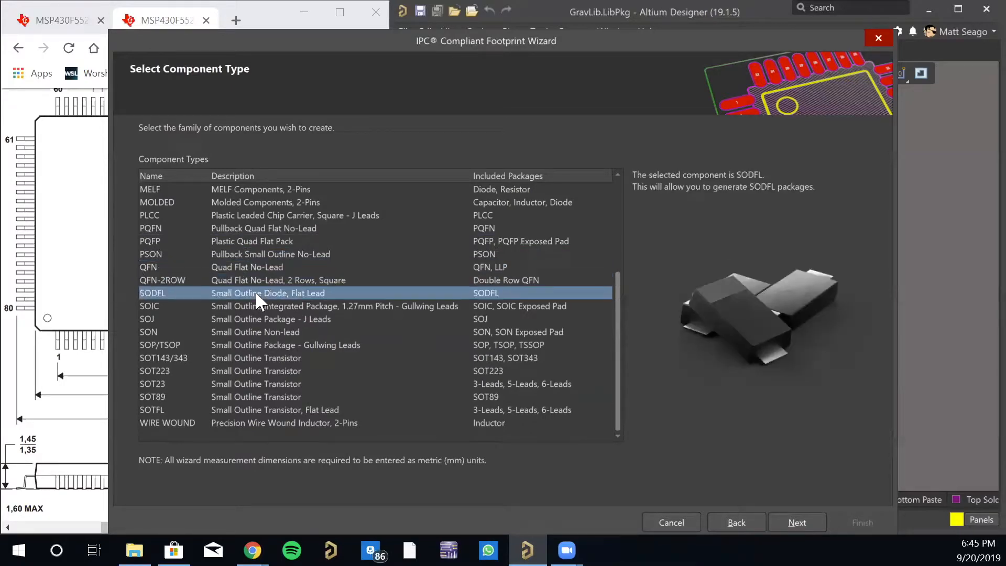
pyautogui.click(280, 306)
pyautogui.click(281, 319)
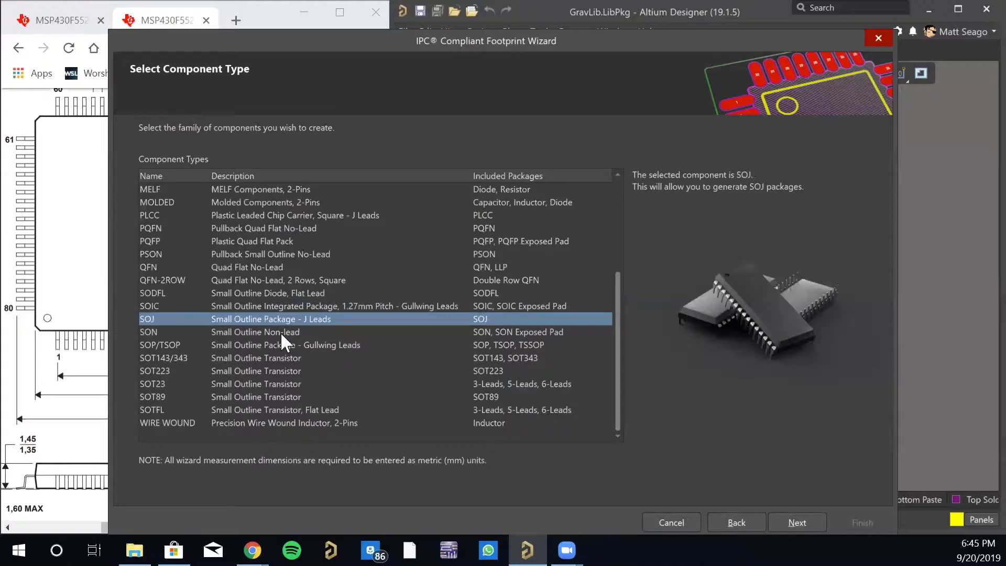
pyautogui.click(284, 335)
pyautogui.click(284, 347)
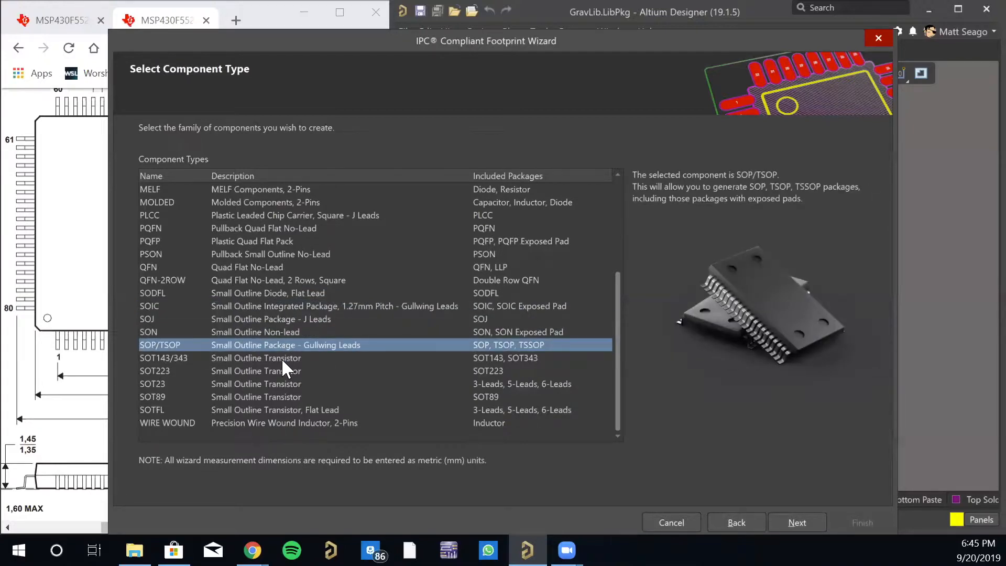
# - Preview the SOT143/343, SOT223, SOT23, SOT89, SOTFL and WIRE WOUND component types
pyautogui.click(280, 358)
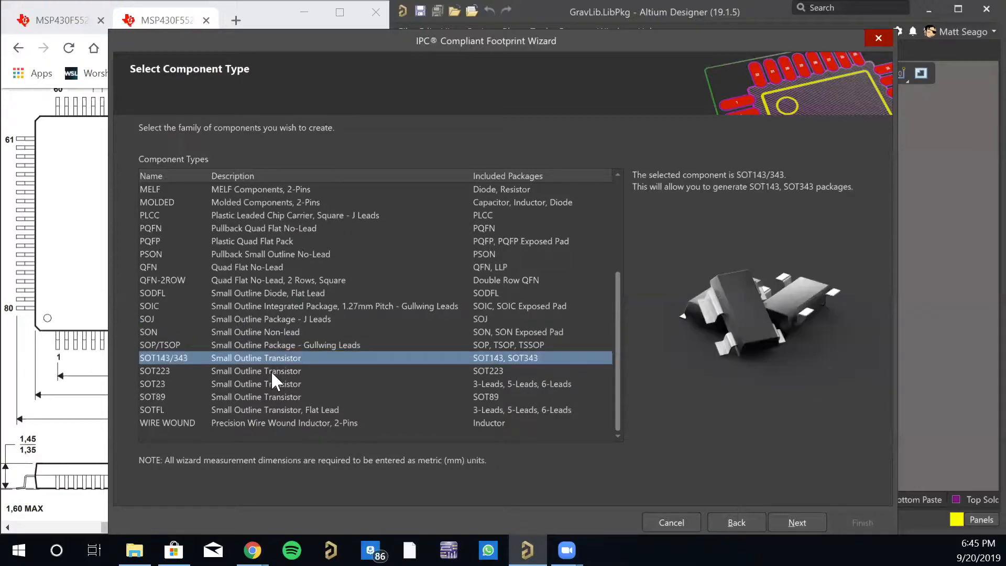
pyautogui.click(269, 369)
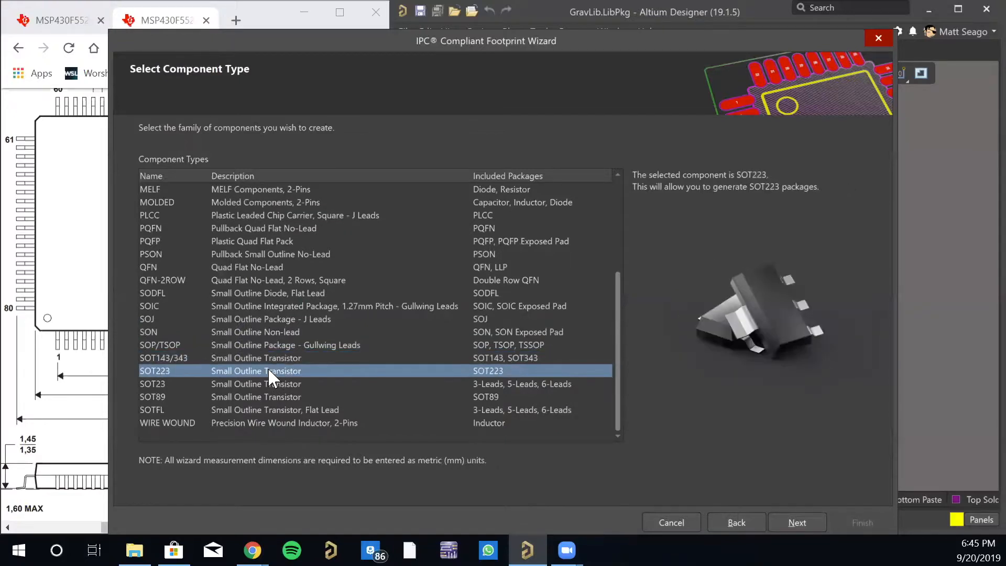
pyautogui.click(268, 357)
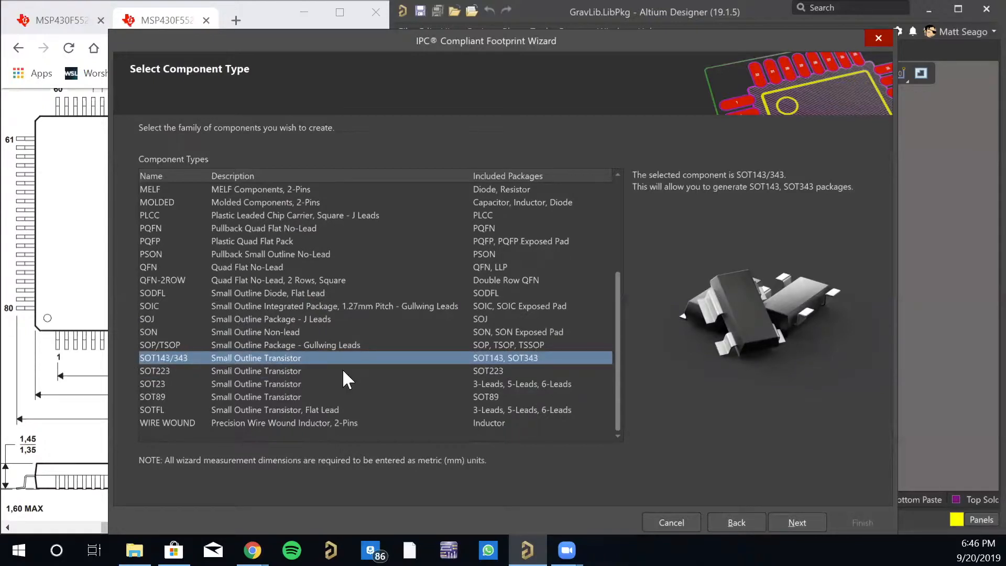
pyautogui.click(270, 371)
pyautogui.click(262, 383)
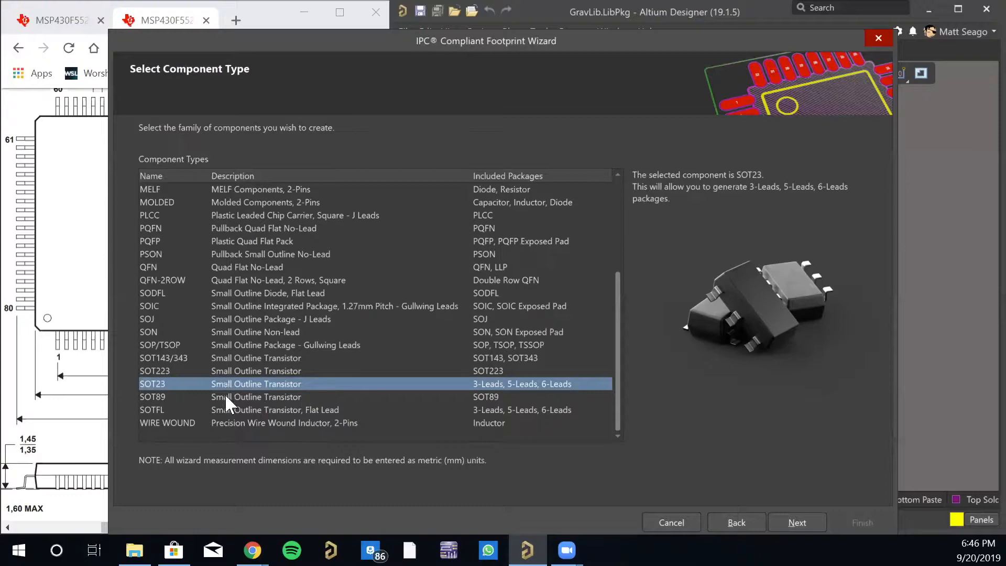
pyautogui.click(256, 397)
pyautogui.click(258, 409)
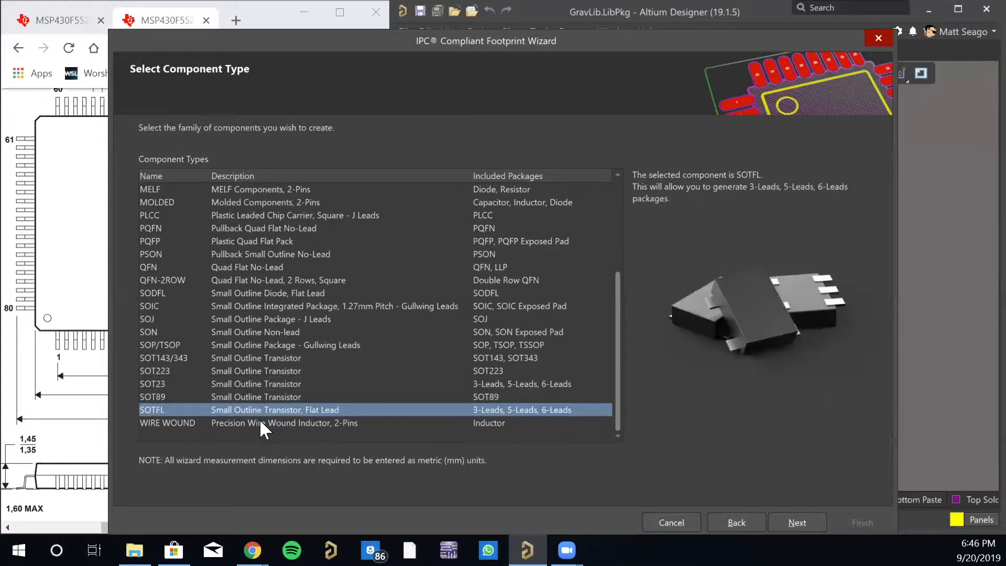
pyautogui.click(259, 423)
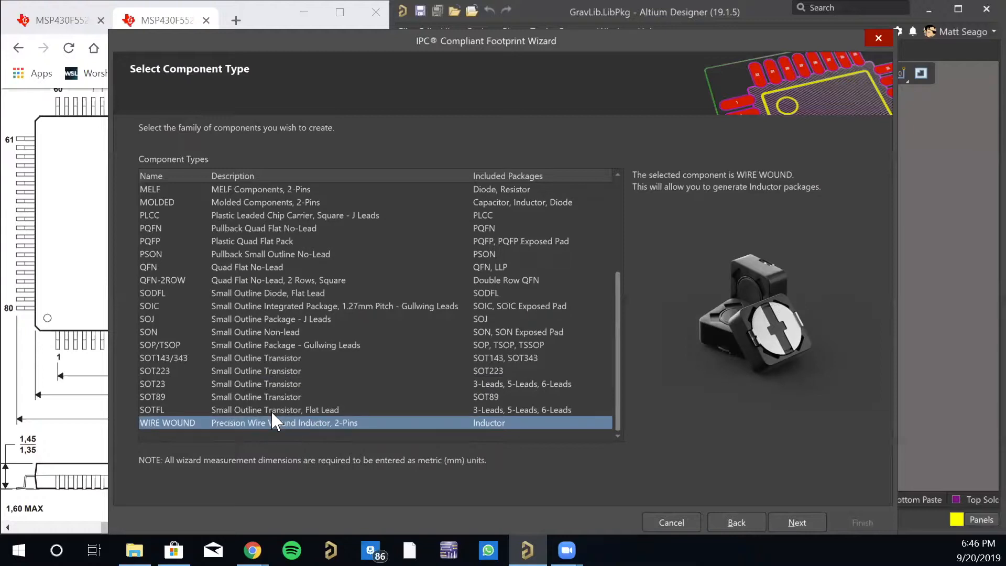
# - Choose PQFP (Plastic Quad Flat Pack) as the component type and continue to the package overall dimensions
pyautogui.scroll(4, 282, 375)
pyautogui.scroll(-4, 291, 376)
pyautogui.scroll(4, 263, 276)
pyautogui.click(210, 369)
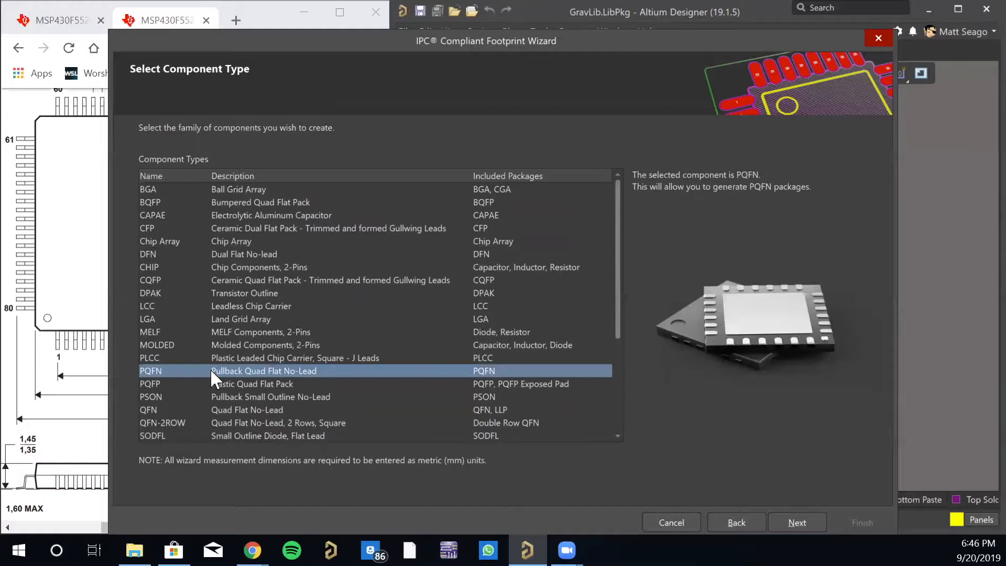
pyautogui.click(420, 385)
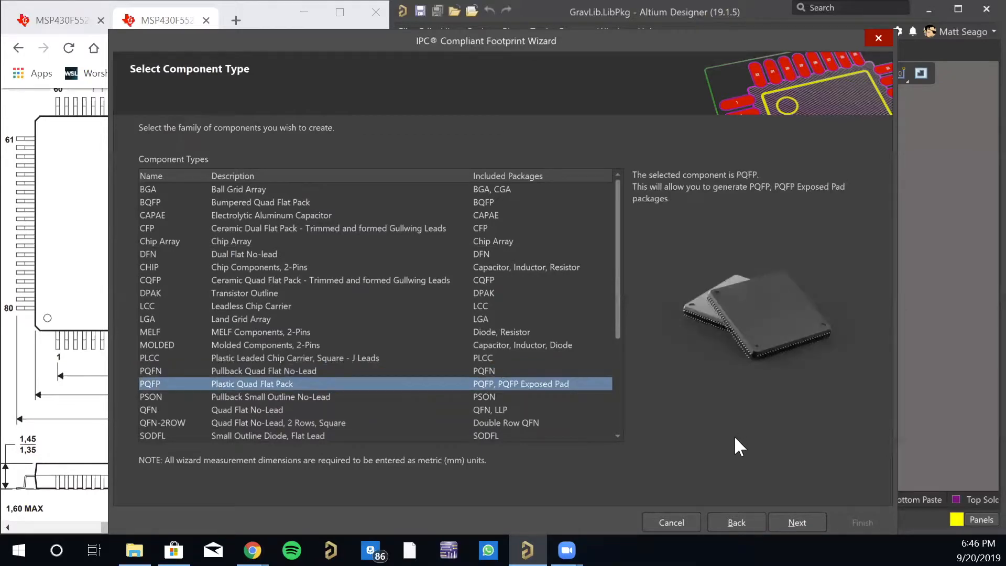
pyautogui.click(794, 523)
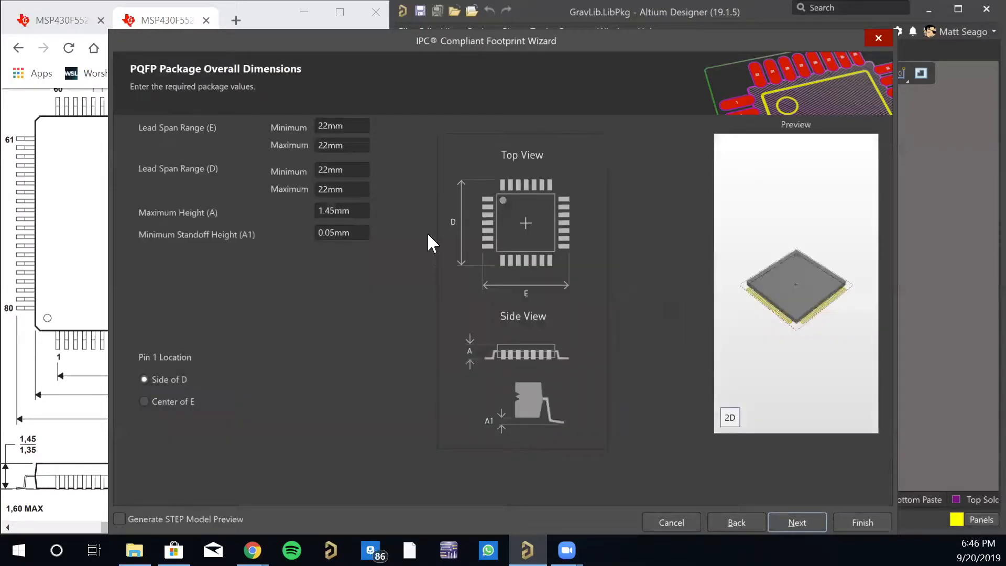
# - Move the footprint wizard aside so the datasheet's package drawing is uncovered next to it
pyautogui.moveTo(325, 46); pyautogui.dragTo(358, 35)
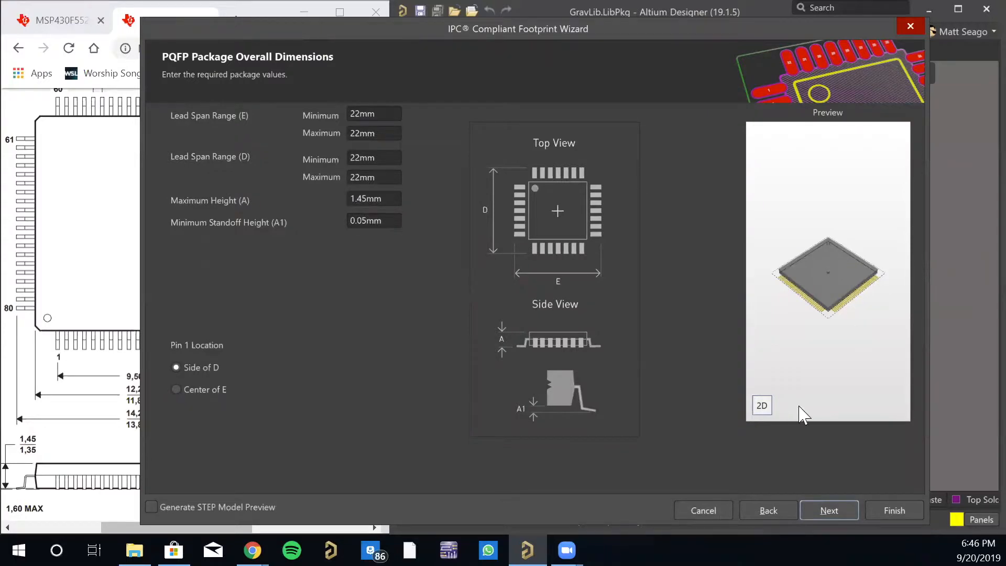
pyautogui.moveTo(431, 35); pyautogui.dragTo(555, 55)
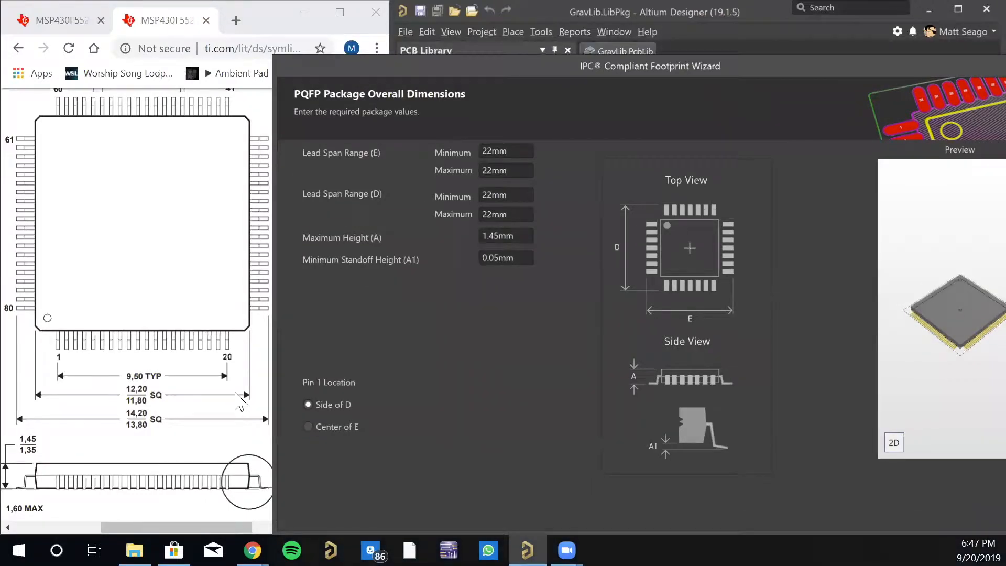
pyautogui.scroll(2, 133, 351)
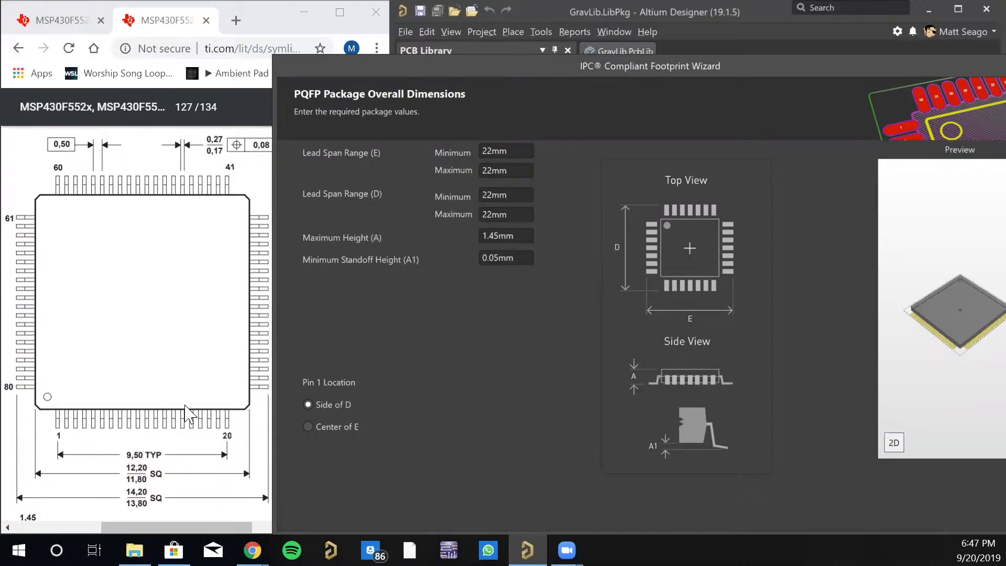
pyautogui.moveTo(368, 70); pyautogui.dragTo(553, 119)
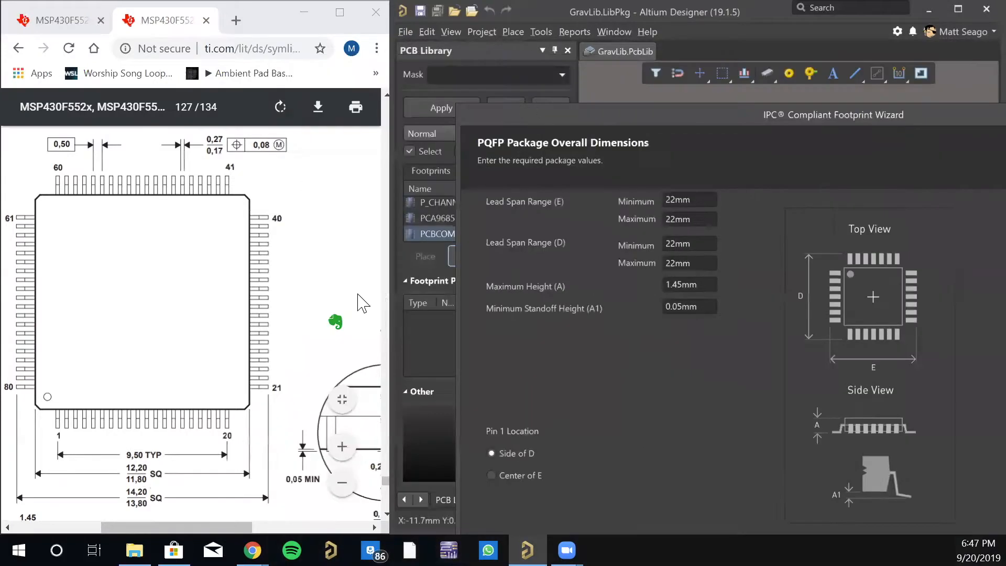
# - Examine the datasheet's package drawing for the lead detail, the units note and the overall dimensions
pyautogui.moveTo(208, 526)
pyautogui.mouseDown()
pyautogui.moveTo(316, 524)
pyautogui.moveTo(265, 526)
pyautogui.mouseUp()
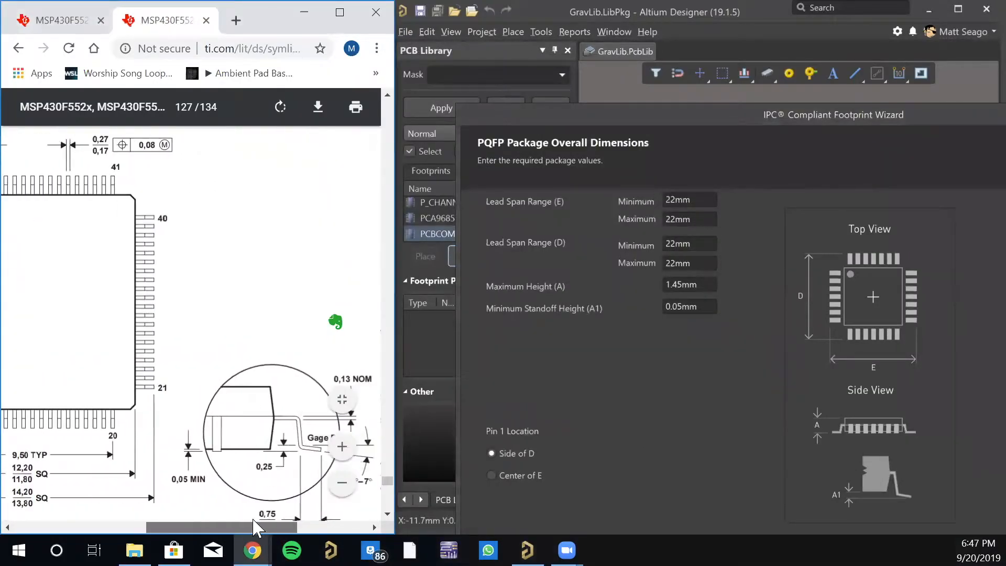
pyautogui.scroll(8, 226, 419)
pyautogui.scroll(-12, 225, 425)
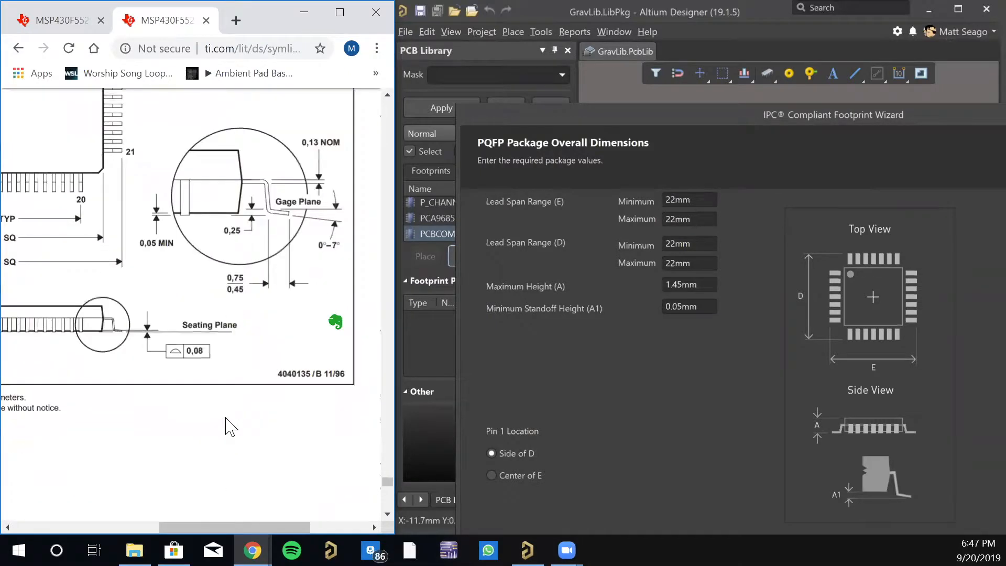
pyautogui.moveTo(265, 526); pyautogui.dragTo(173, 529)
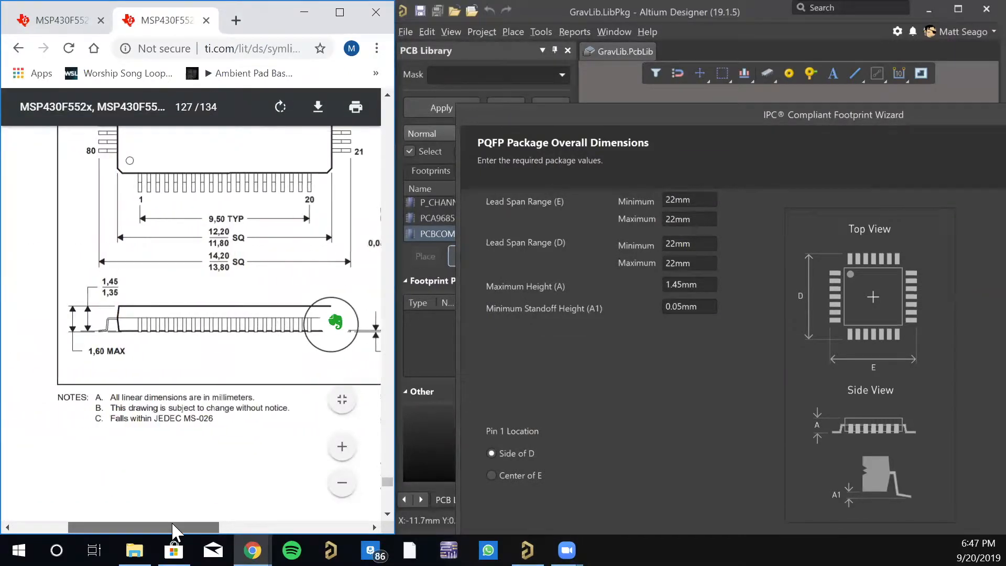
pyautogui.moveTo(135, 397); pyautogui.dragTo(254, 399)
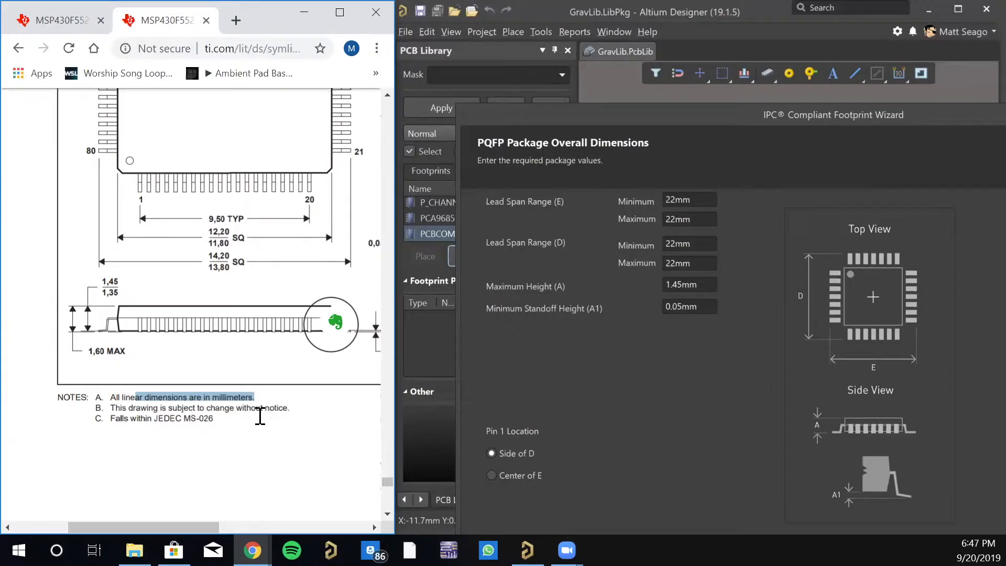
pyautogui.moveTo(392, 482)
pyautogui.mouseDown()
pyautogui.moveTo(391, 470)
pyautogui.moveTo(390, 479)
pyautogui.mouseUp()
pyautogui.scroll(-5, 262, 421)
pyautogui.scroll(-8, 262, 421)
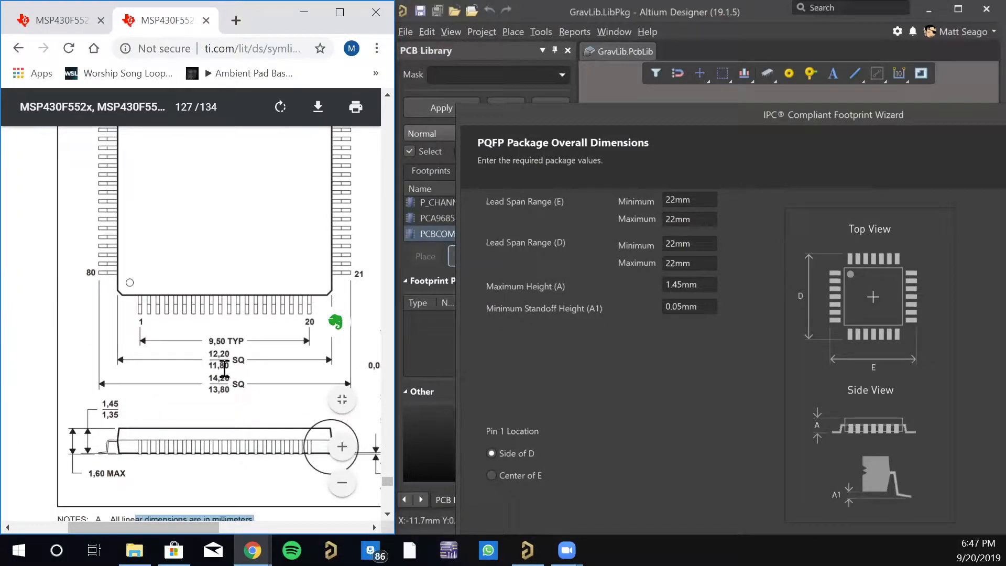
# - Try Center of E as the pin 1 location in the preview and return it to Side of D
pyautogui.click(564, 117)
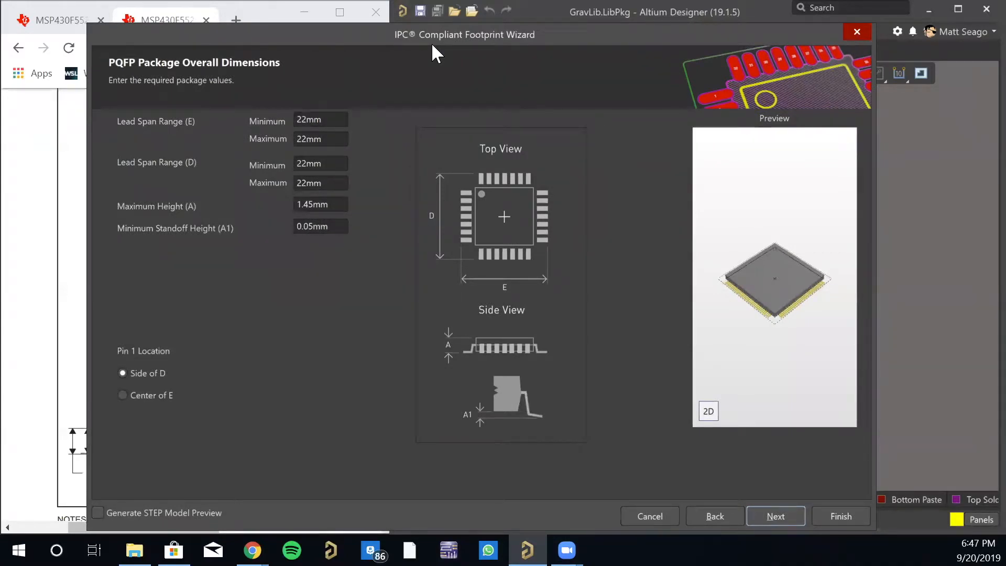
pyautogui.moveTo(432, 42); pyautogui.dragTo(696, 54)
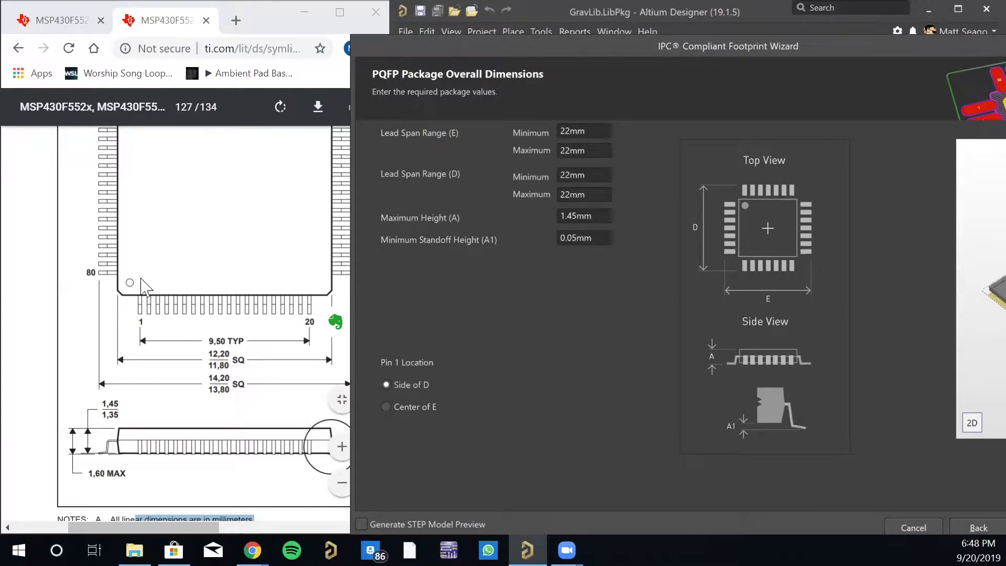
pyautogui.click(386, 407)
pyautogui.moveTo(690, 49); pyautogui.dragTo(540, 64)
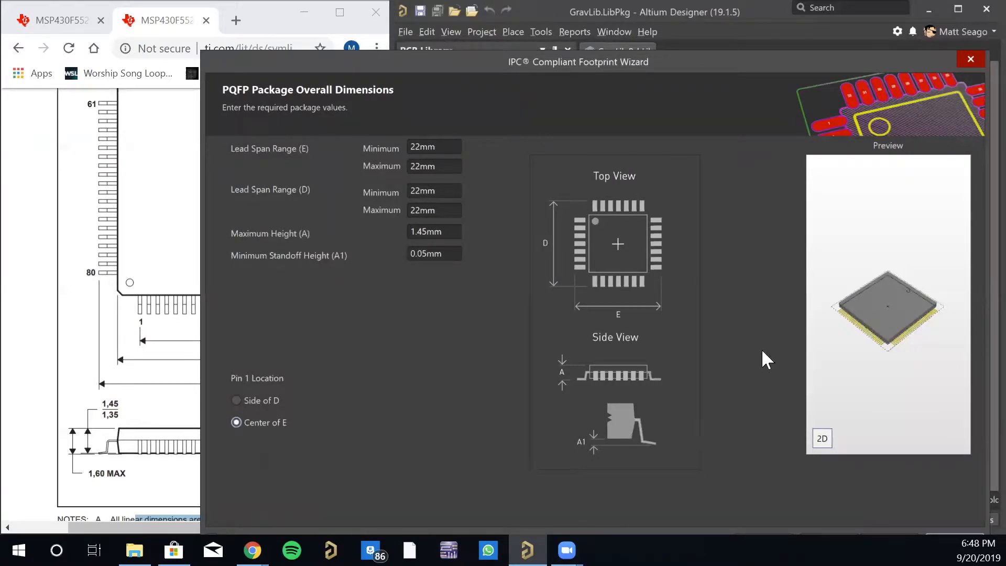
pyautogui.click(236, 402)
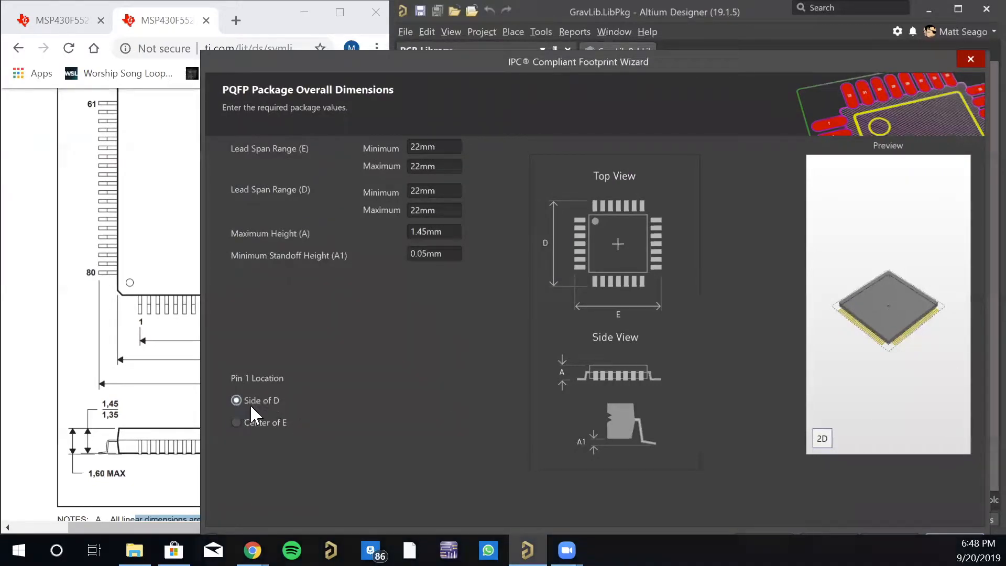
# - Set the Lead Span Range (E) to a minimum of 13.8 mm and a maximum of 14.2 mm
pyautogui.moveTo(385, 59); pyautogui.dragTo(544, 50)
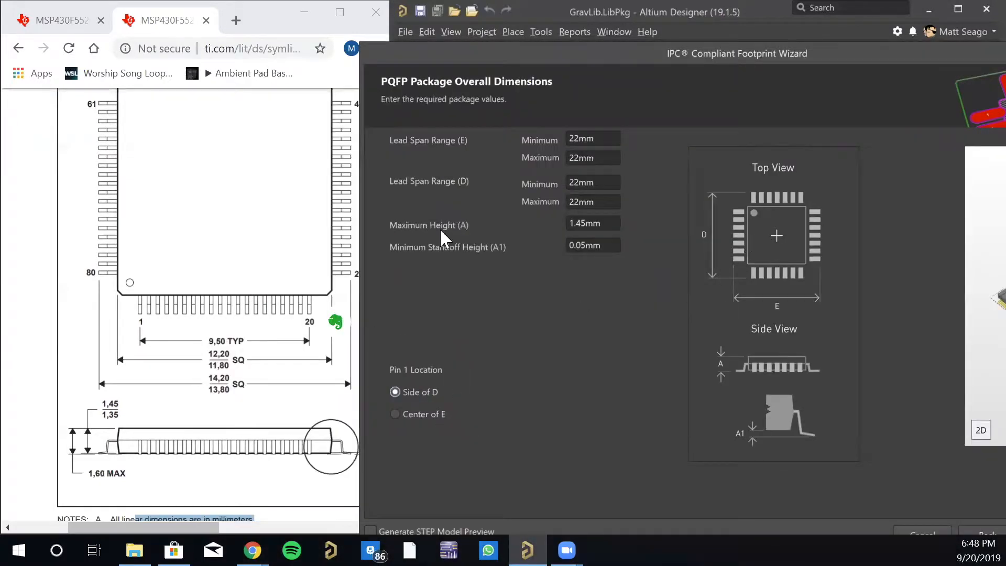
pyautogui.moveTo(463, 62); pyautogui.dragTo(506, 67)
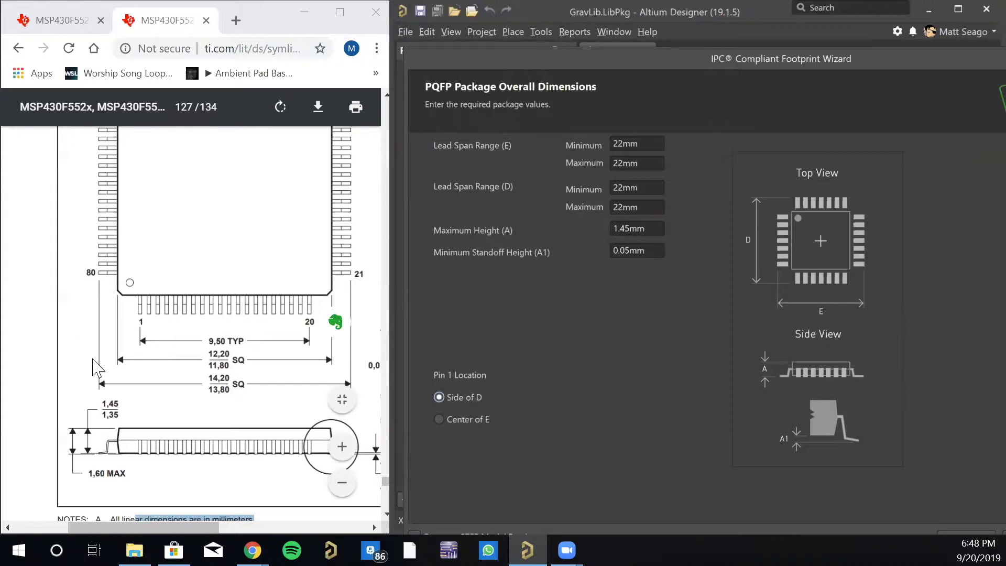
pyautogui.click(632, 142)
pyautogui.write('13.8')
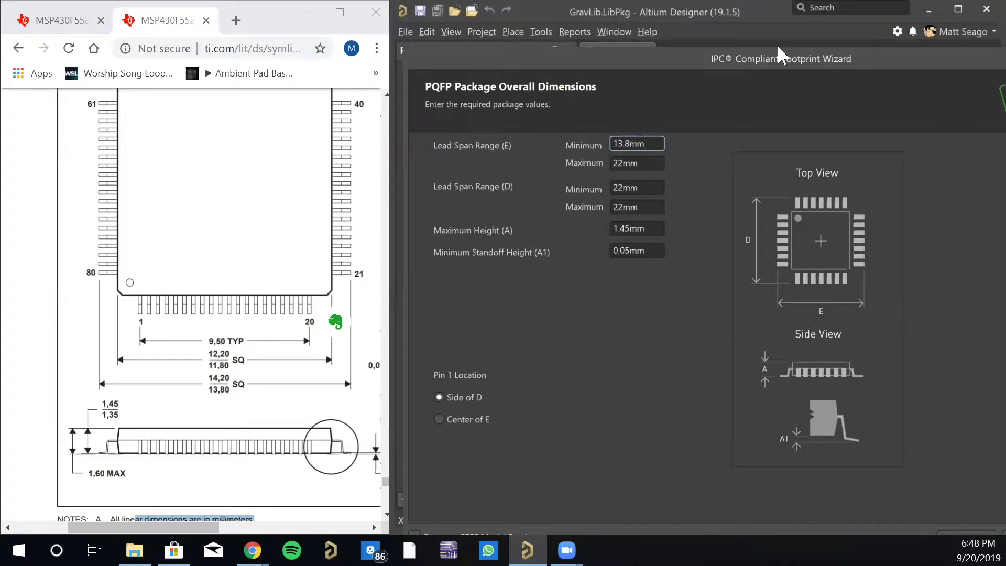
pyautogui.press('Tab')
pyautogui.write('14.2mm')
pyautogui.press('Return')
pyautogui.press('Tab')
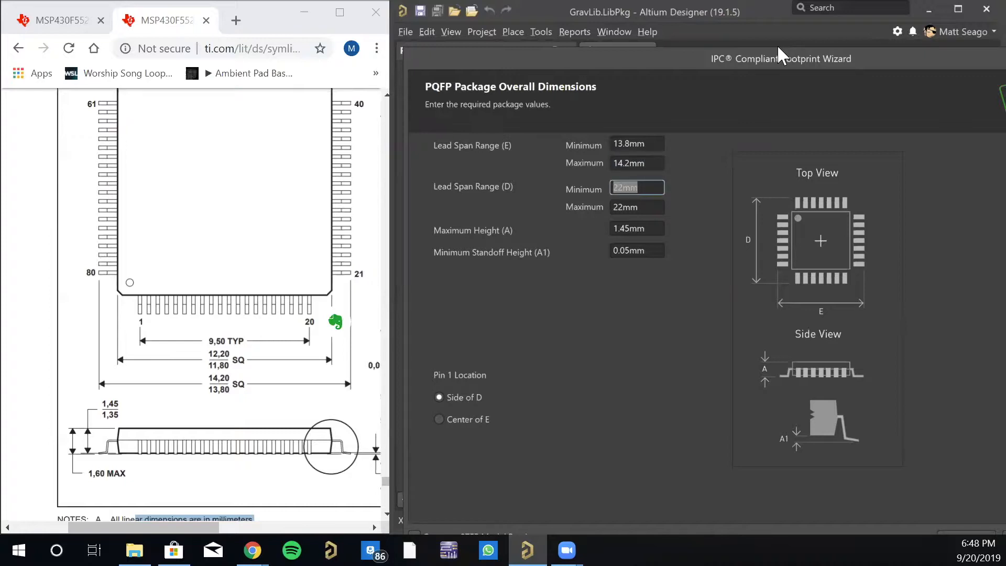
# - Set the Lead Span Range (D) to a minimum of 13.8 mm and a maximum of 14.2 mm
pyautogui.write('13.8mm')
pyautogui.press('Tab')
pyautogui.write('14.2mm')
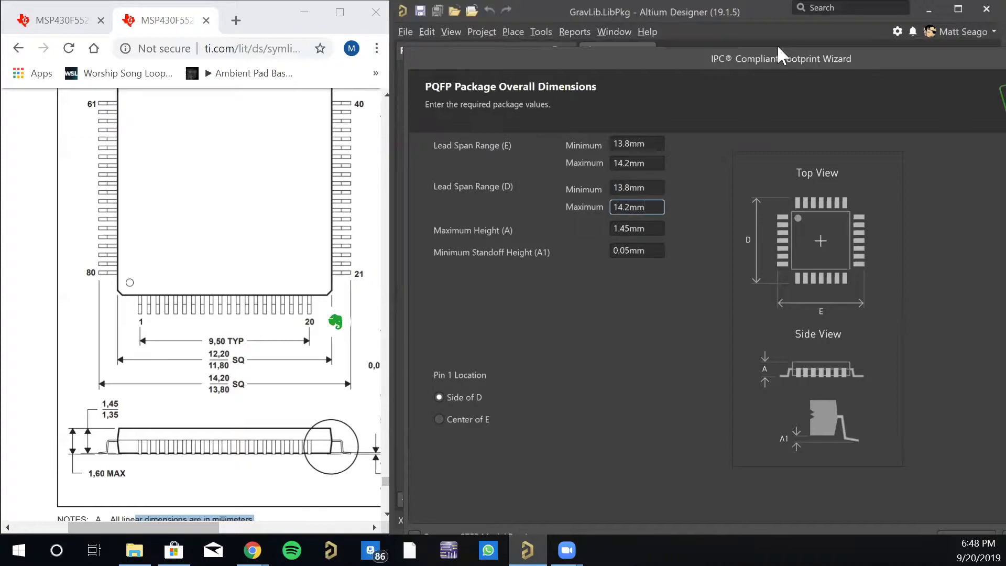
pyautogui.press('Tab')
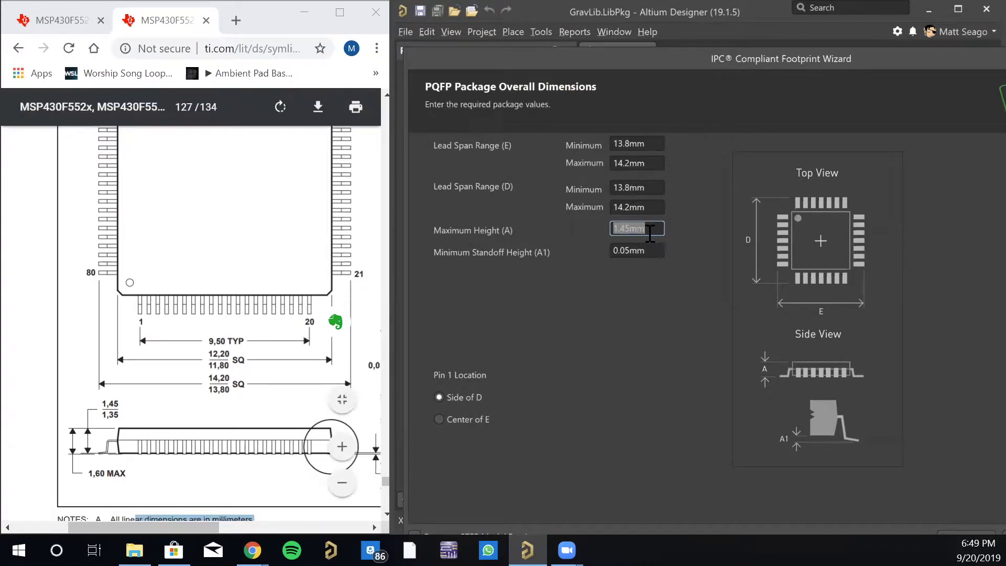
# - Set the Maximum Height (A) to 1.6 mm and the Minimum Standoff Height (A1) to 0.08 mm, and continue to the pin dimensions
pyautogui.write('1.6')
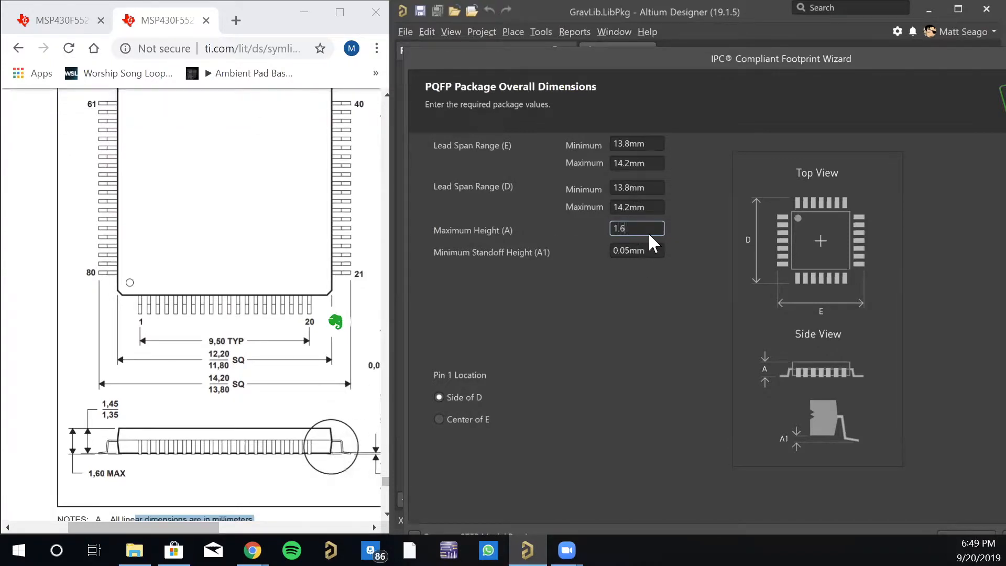
pyautogui.press('Tab')
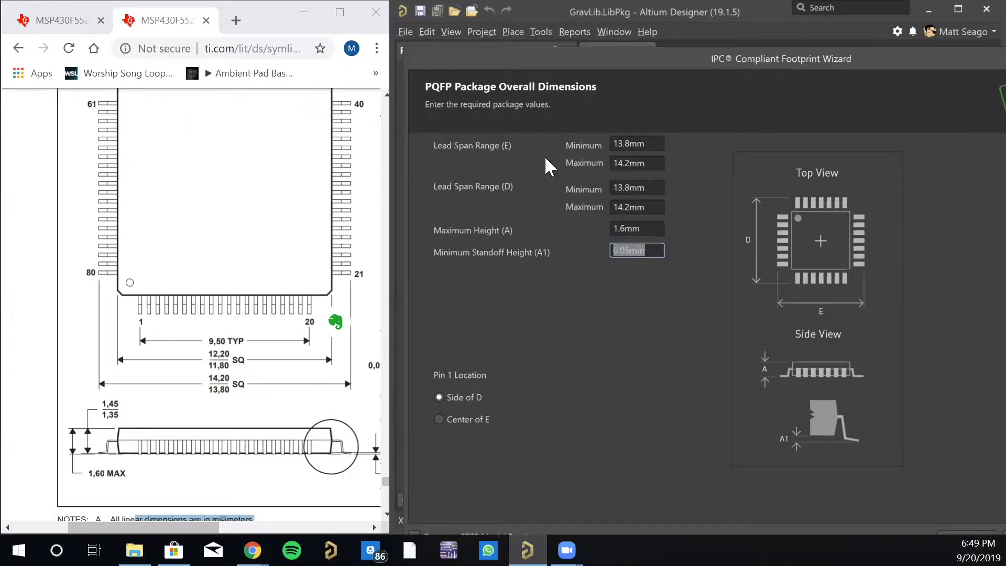
pyautogui.moveTo(187, 525); pyautogui.dragTo(253, 520)
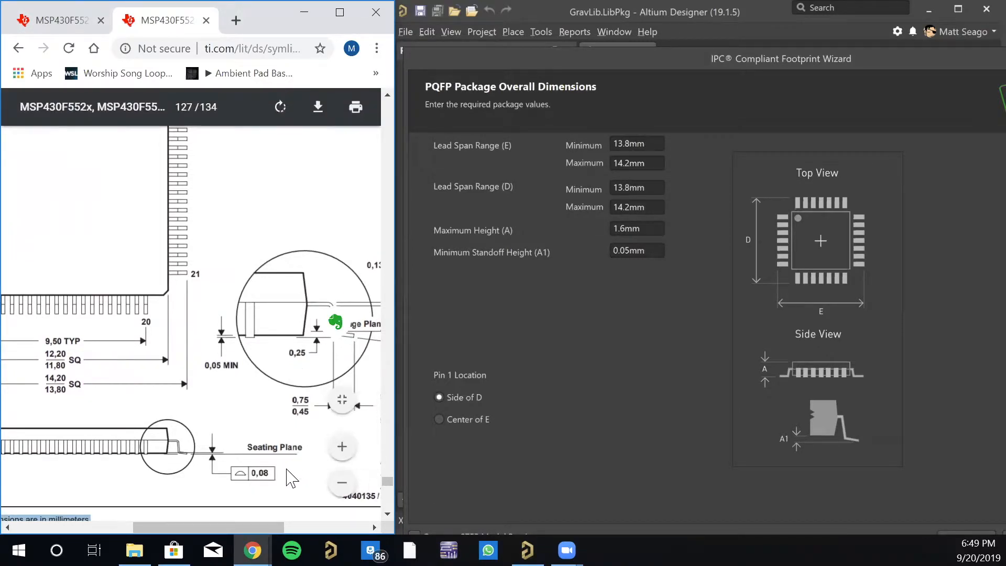
pyautogui.click(631, 250)
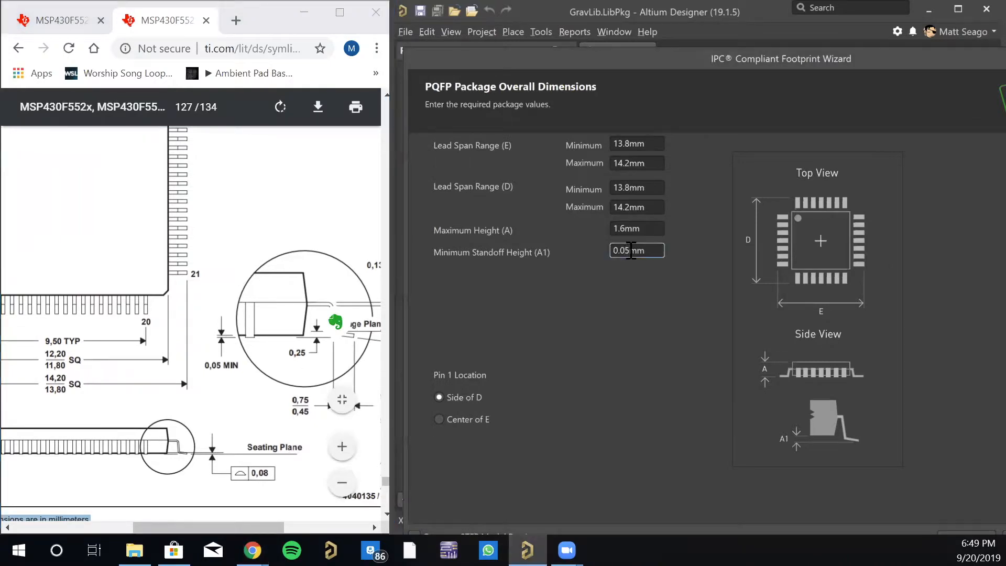
pyautogui.press('BackSpace')
pyautogui.write('8')
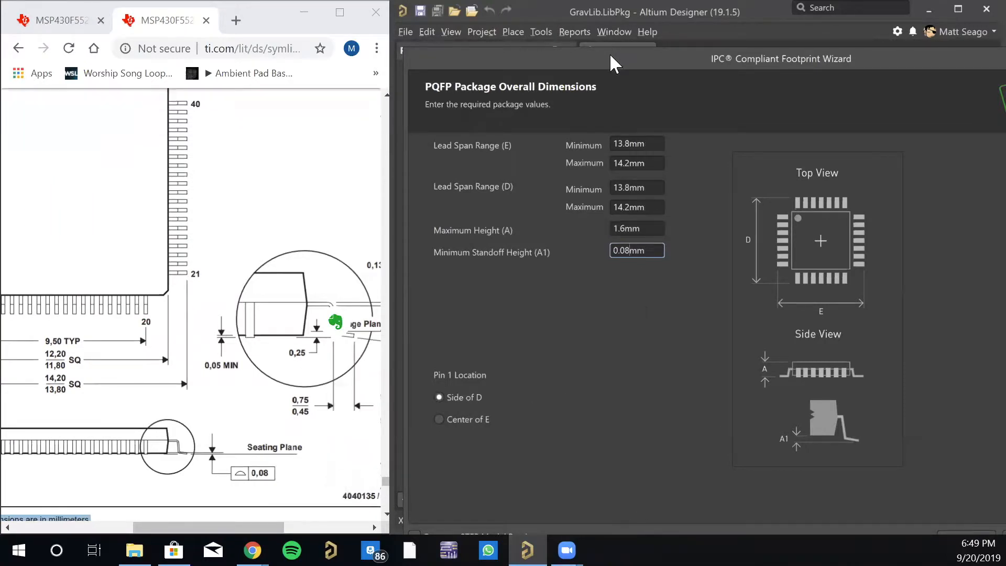
pyautogui.moveTo(609, 53); pyautogui.dragTo(579, 51)
pyautogui.moveTo(506, 37); pyautogui.dragTo(318, 11)
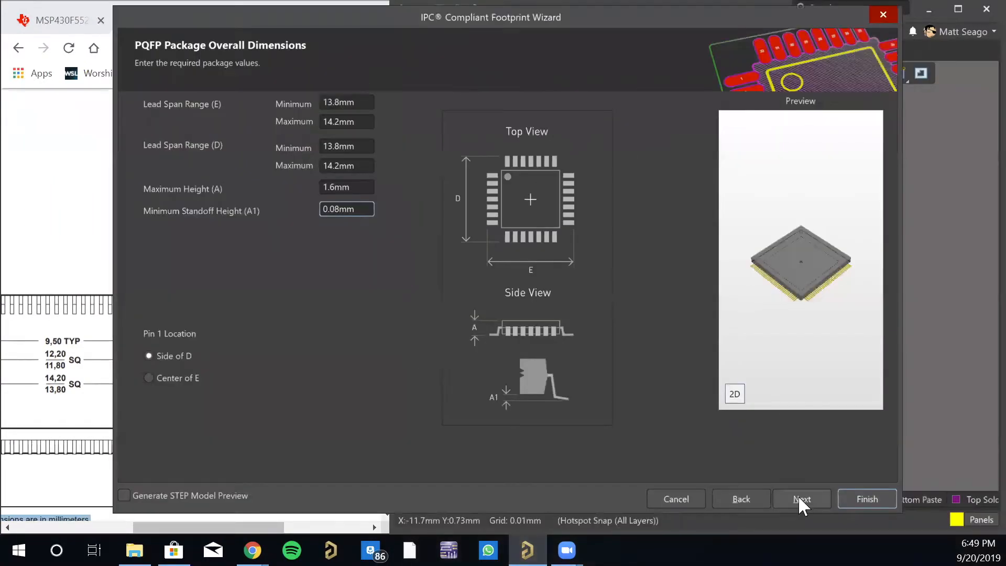
pyautogui.click(800, 504)
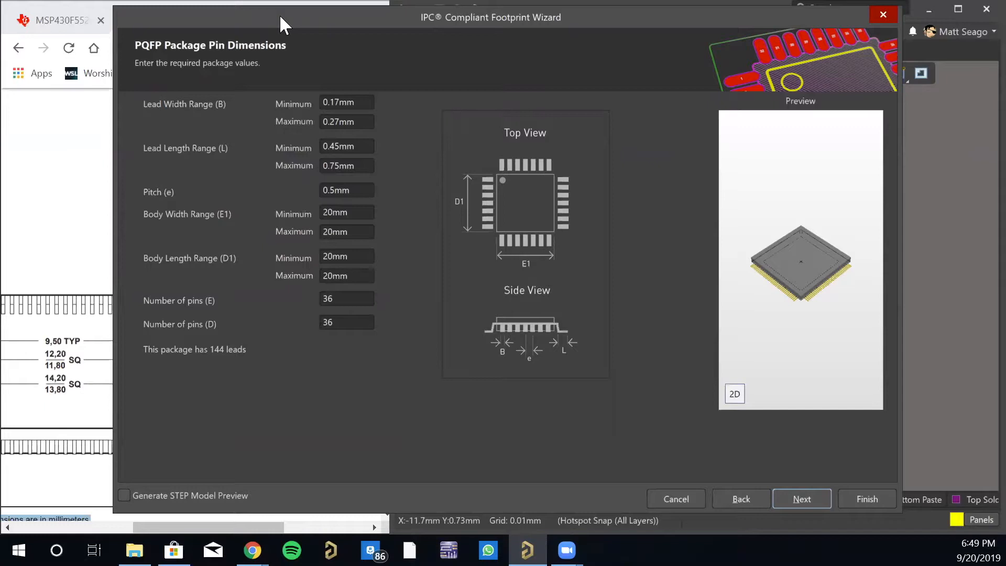
# - Examine the datasheet's package drawing for the lead width, lead length, pitch and body size alongside the wizard's pin dimensions
pyautogui.moveTo(280, 17); pyautogui.dragTo(346, 24)
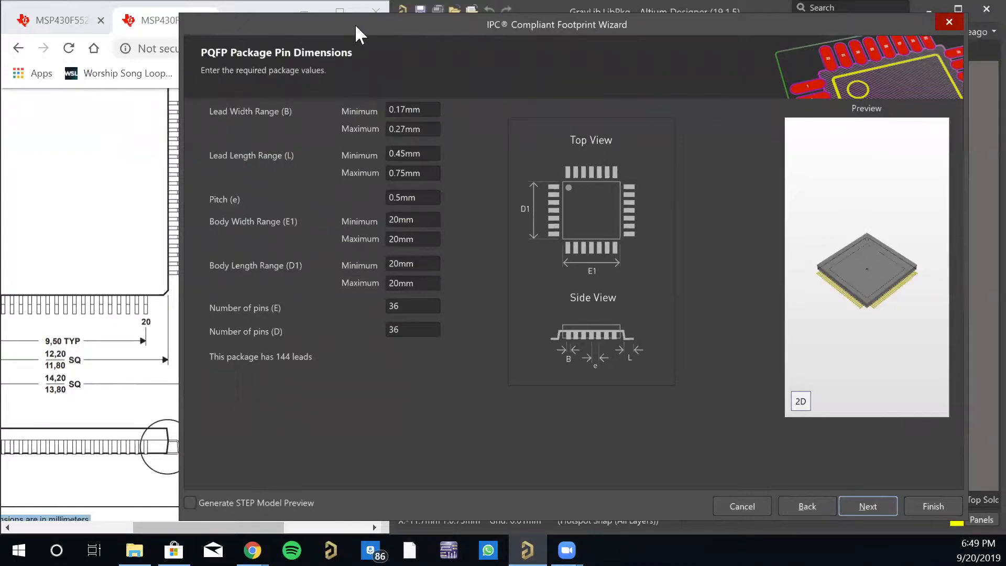
pyautogui.moveTo(356, 25); pyautogui.dragTo(572, 40)
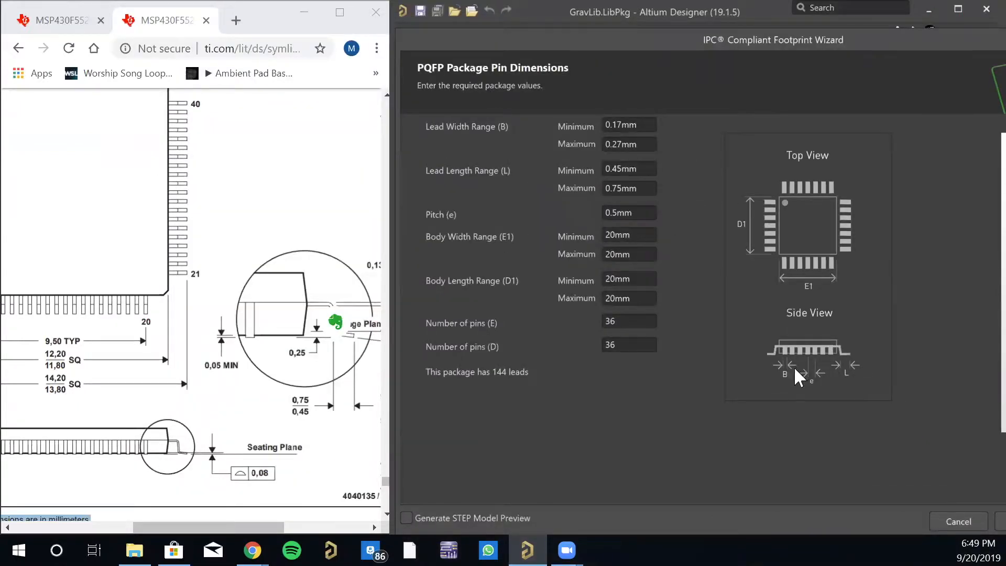
pyautogui.moveTo(237, 527); pyautogui.dragTo(171, 520)
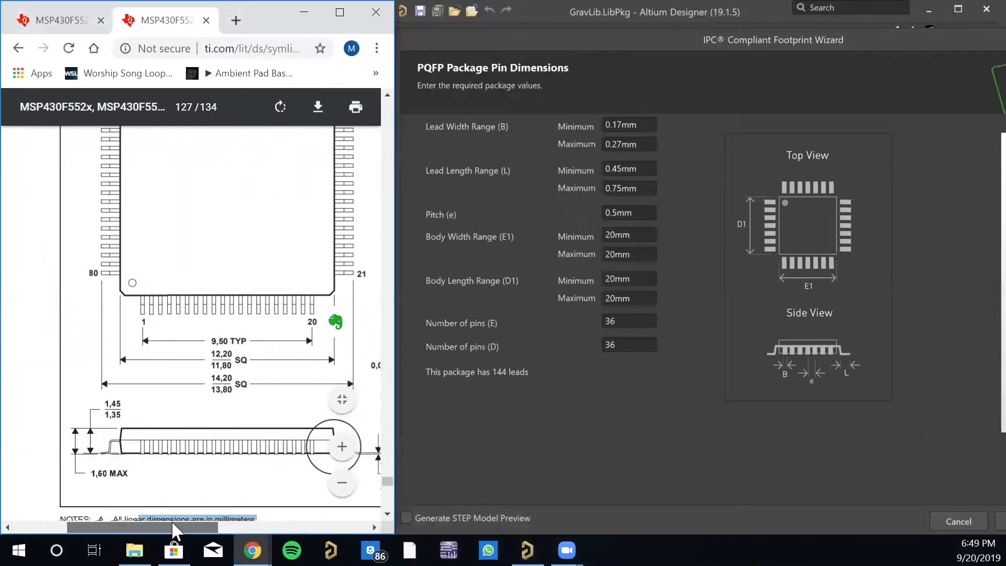
pyautogui.scroll(-8, 241, 404)
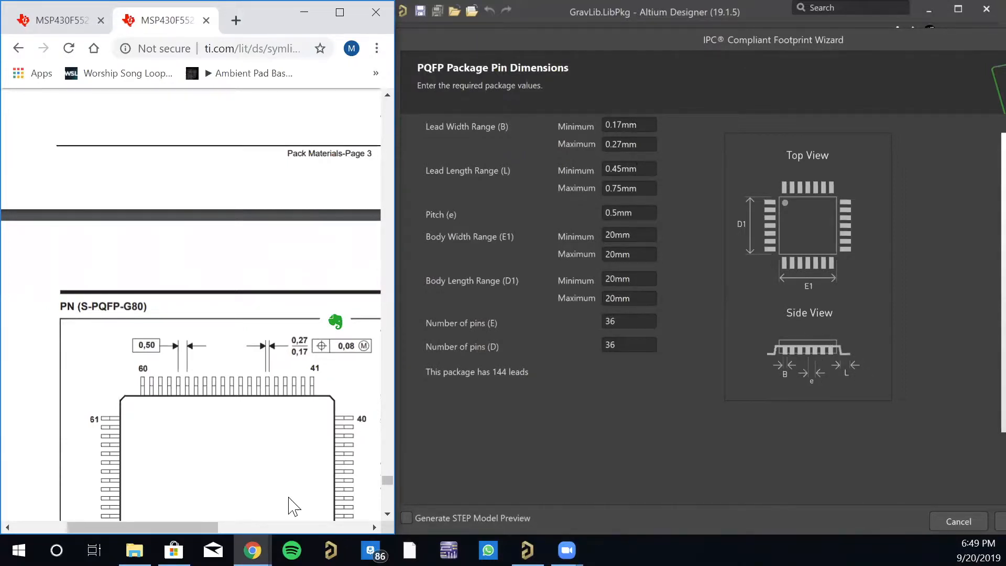
pyautogui.moveTo(191, 526); pyautogui.dragTo(243, 526)
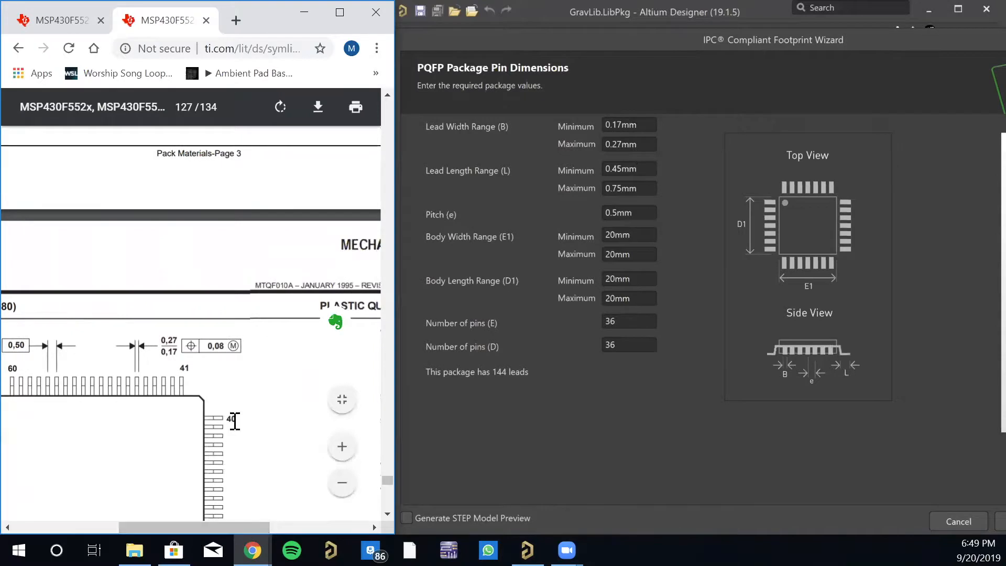
pyautogui.scroll(-6, 235, 420)
pyautogui.moveTo(211, 526); pyautogui.dragTo(260, 525)
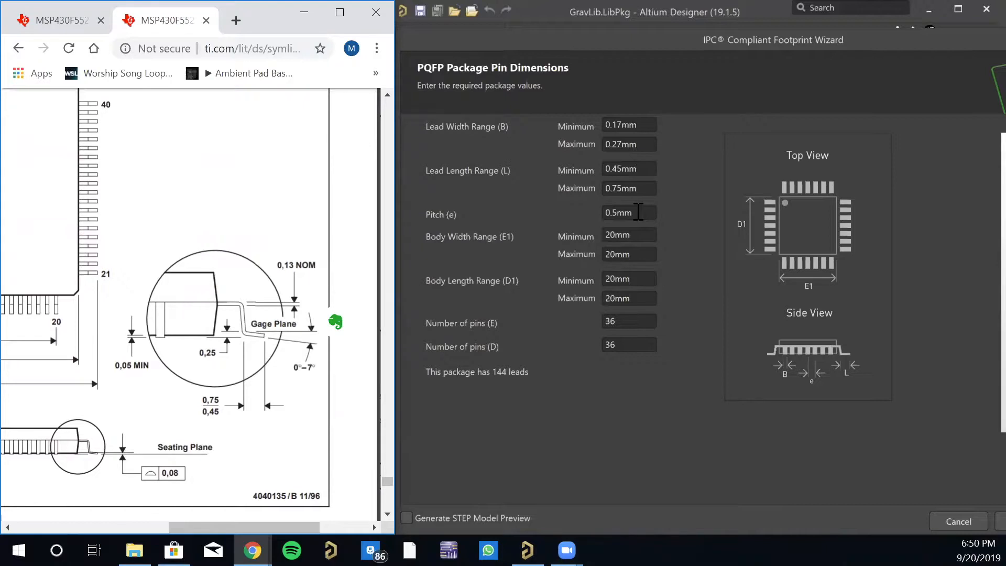
pyautogui.moveTo(214, 526); pyautogui.dragTo(168, 526)
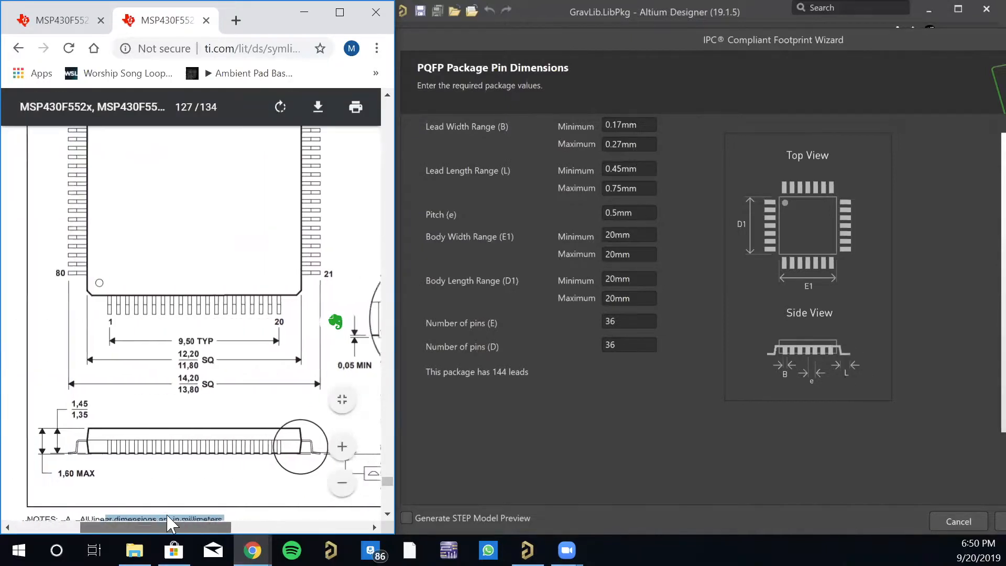
pyautogui.scroll(-10, 184, 359)
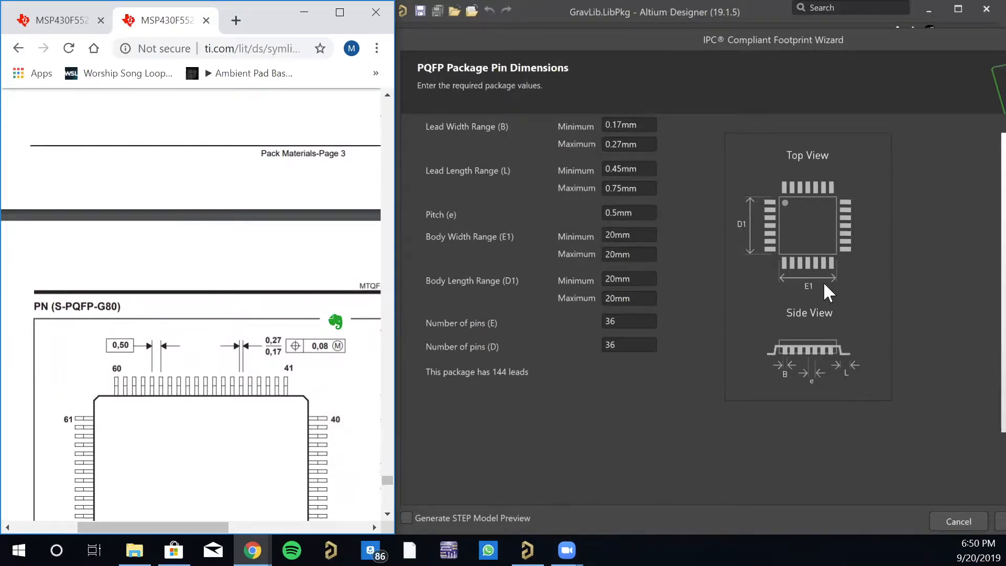
pyautogui.scroll(-6, 256, 418)
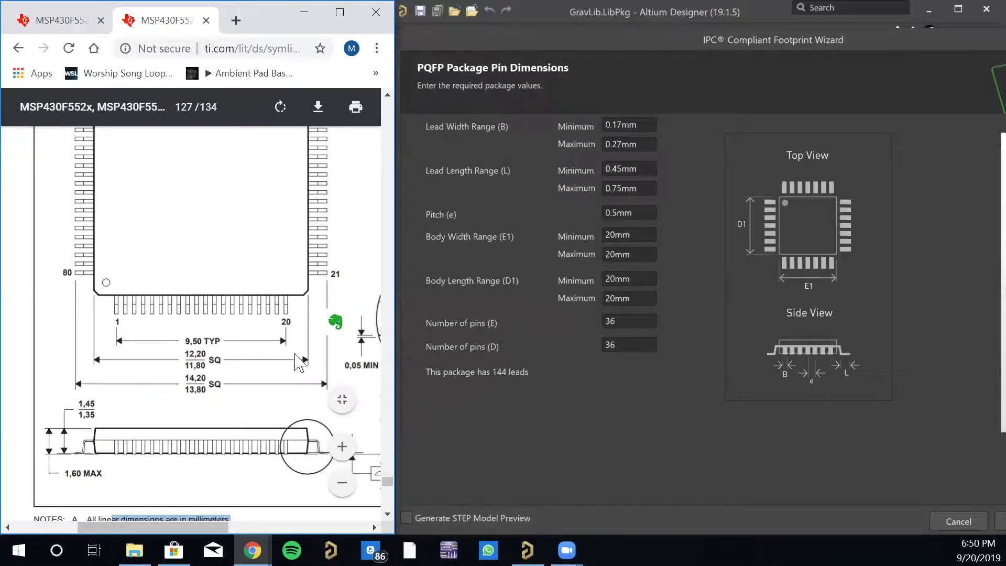
# - Set the Body Width Range (E1) to a minimum of 11.8 mm and a maximum of 12.2 mm
pyautogui.doubleClick(635, 231)
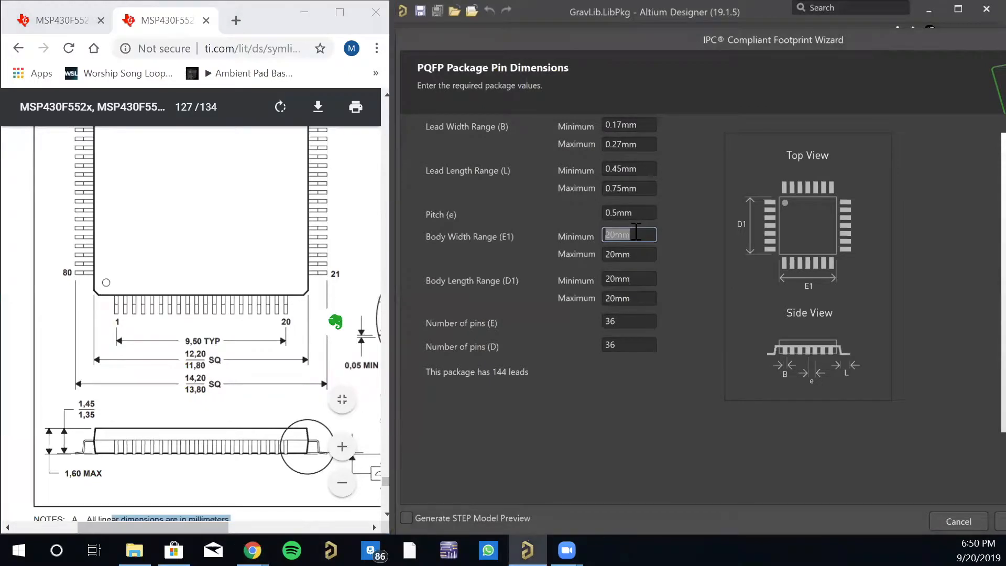
pyautogui.write('11.8mm')
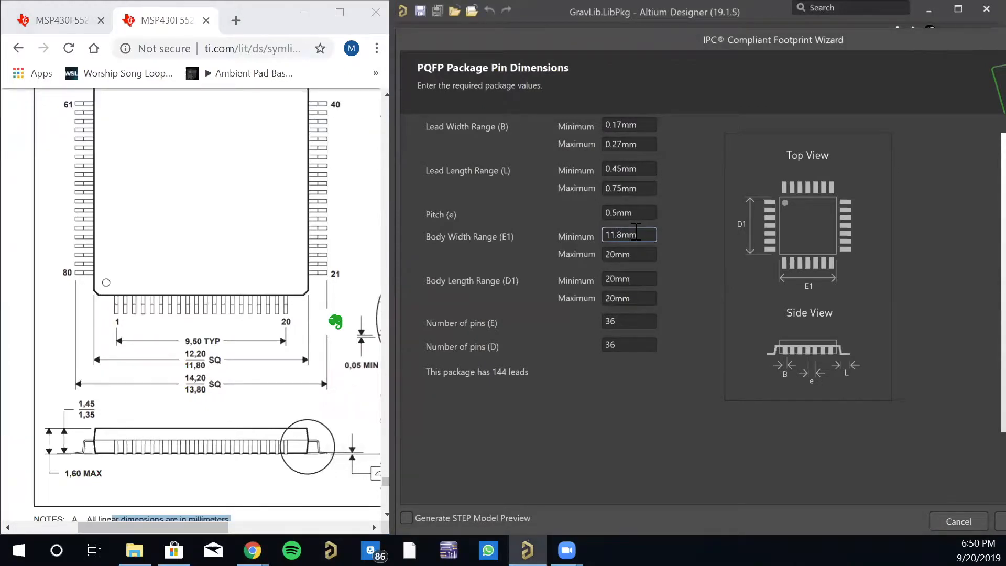
pyautogui.press('Tab')
pyautogui.write('12.2')
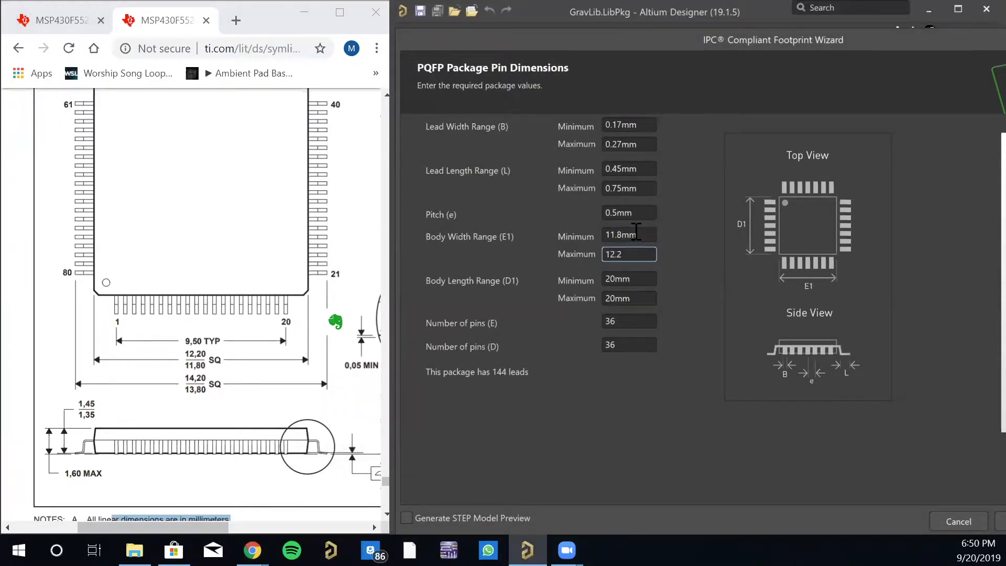
pyautogui.write('mm')
pyautogui.press('Tab')
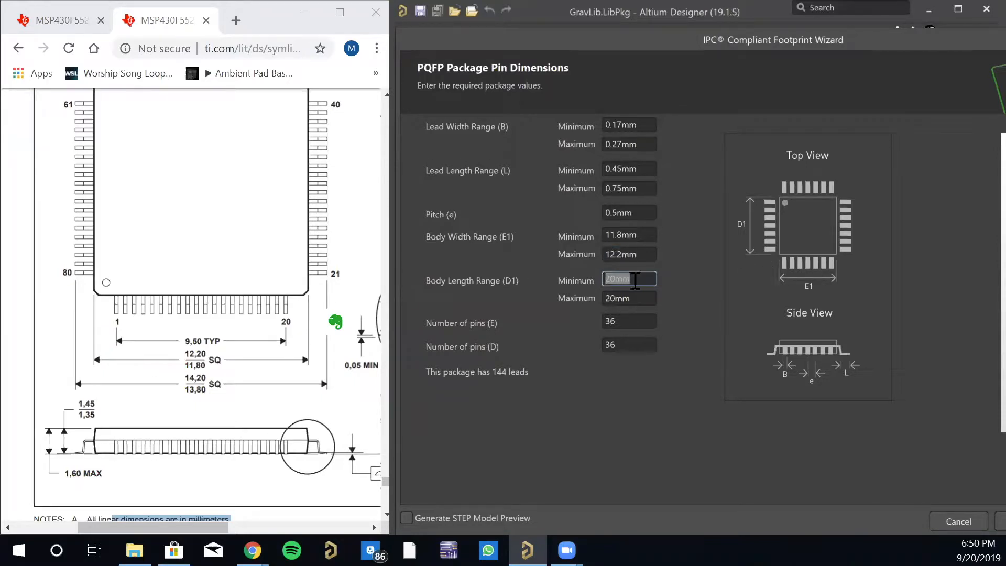
# - Set the Body Length Range (D1) to a minimum of 11.8 mm and a maximum of 12.2 mm
pyautogui.write('11.8mm')
pyautogui.press('Tab')
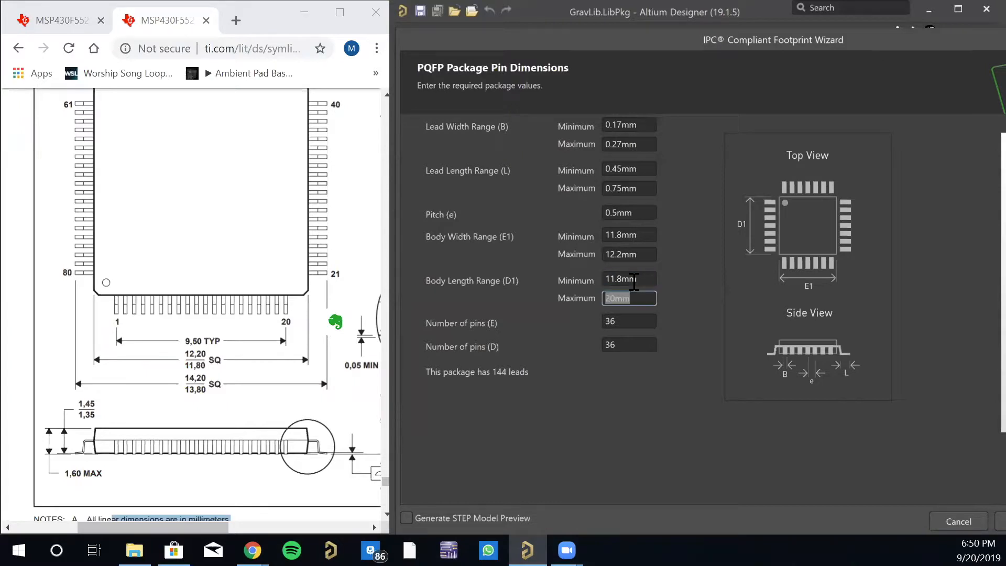
pyautogui.write('12.2mm')
pyautogui.press('Tab')
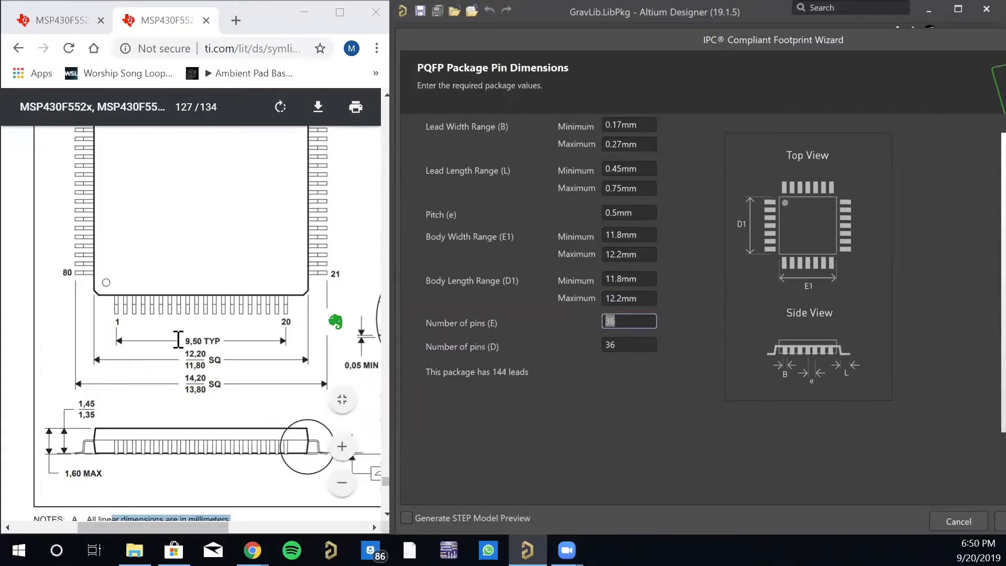
# - Set the number of pins to 20 for both E and D, and continue to the thermal pad dimensions
pyautogui.scroll(3, 202, 351)
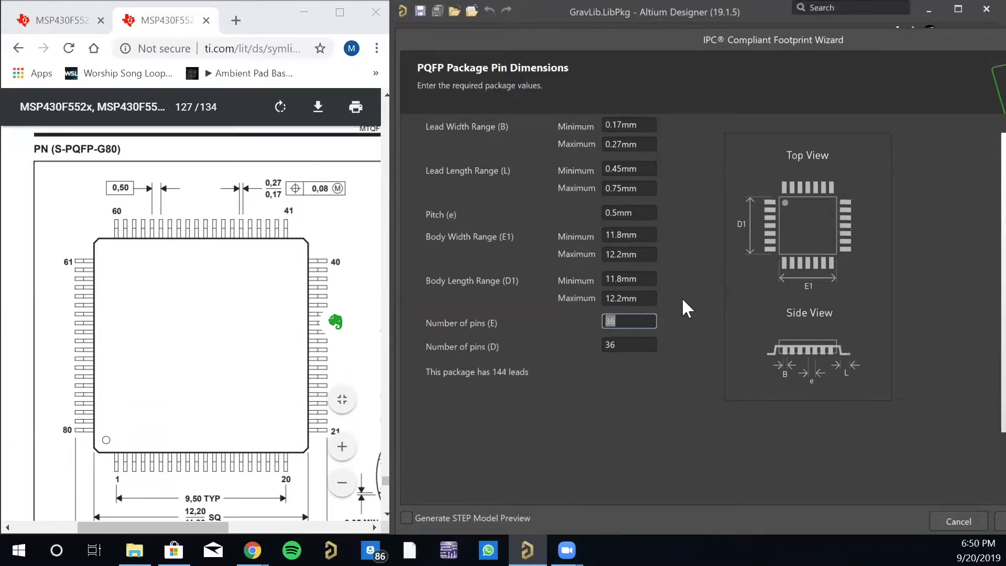
pyautogui.write('20')
pyautogui.press('Tab')
pyautogui.write('20')
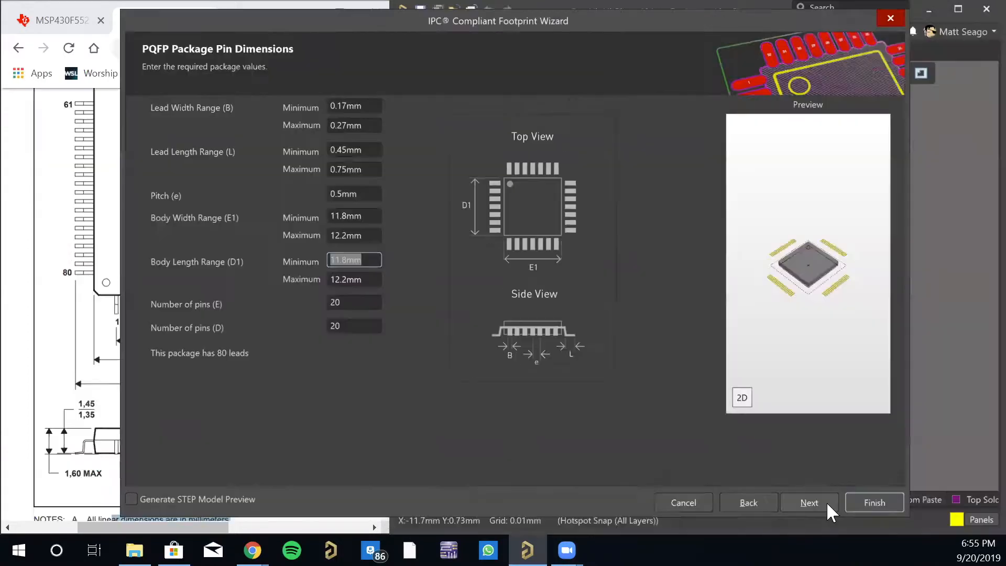
pyautogui.click(828, 505)
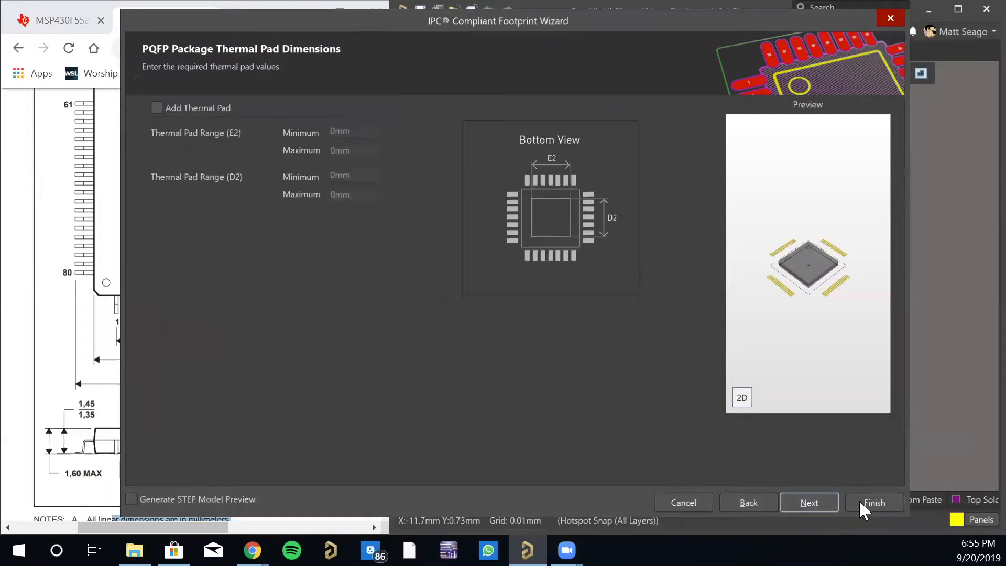
# - Keep the thermal pad off and accept the calculated heel spacing, component tolerances and default IPC tolerances, advancing to the PQFP Footprint Dimensions page
pyautogui.click(813, 503)
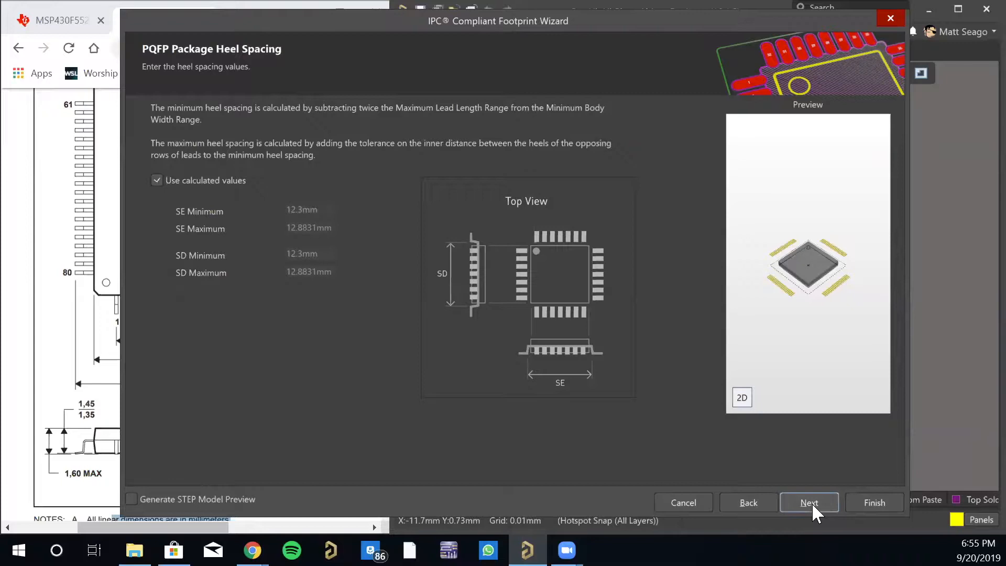
pyautogui.click(812, 502)
pyautogui.click(813, 502)
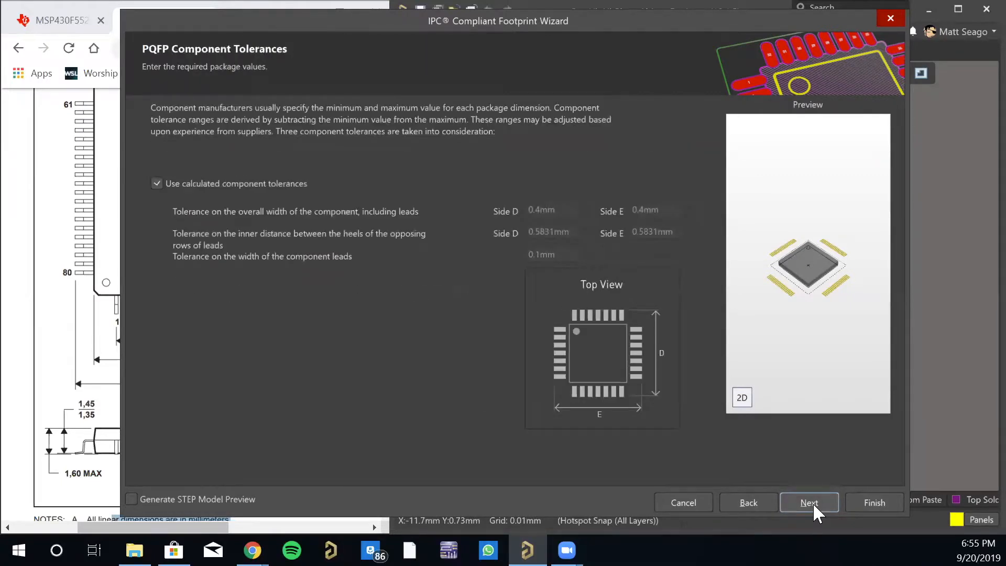
pyautogui.click(813, 502)
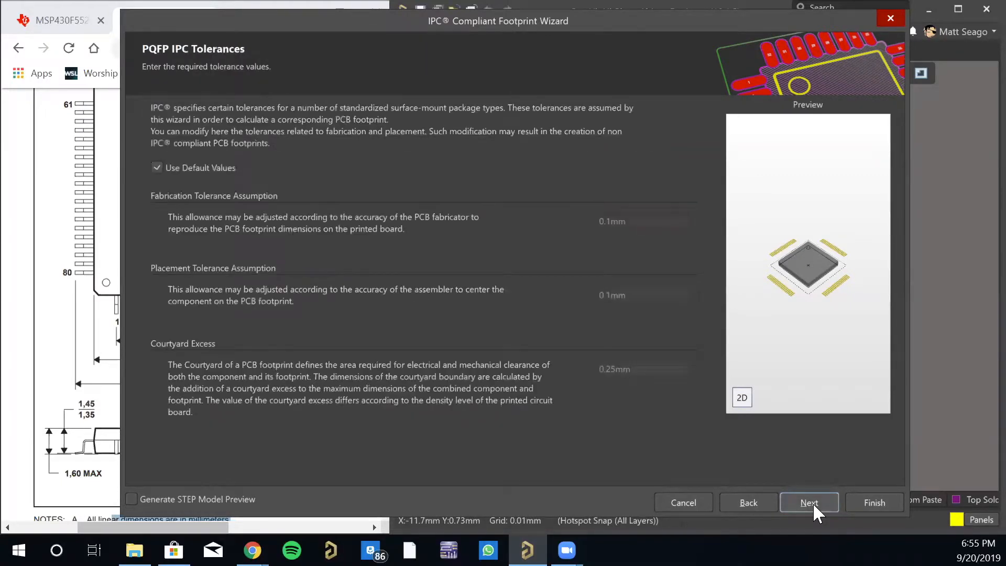
pyautogui.click(760, 502)
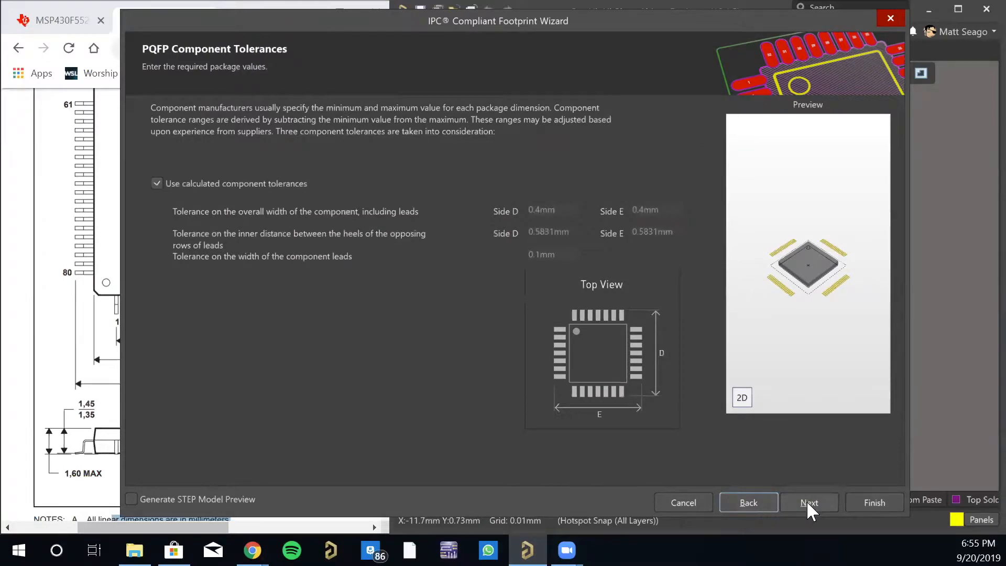
pyautogui.click(806, 500)
pyautogui.click(806, 501)
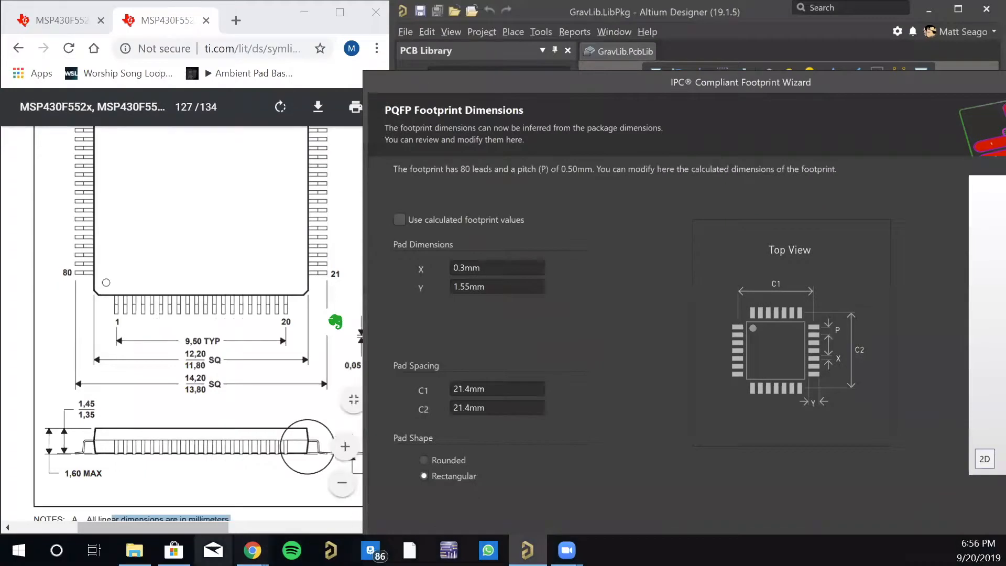
# - Check the datasheet's package drawing against the pad dimensions and spacing, and enable the calculated footprint values
pyautogui.keyDown('ctrl'); pyautogui.scroll(3, 194, 314); pyautogui.keyUp('ctrl')
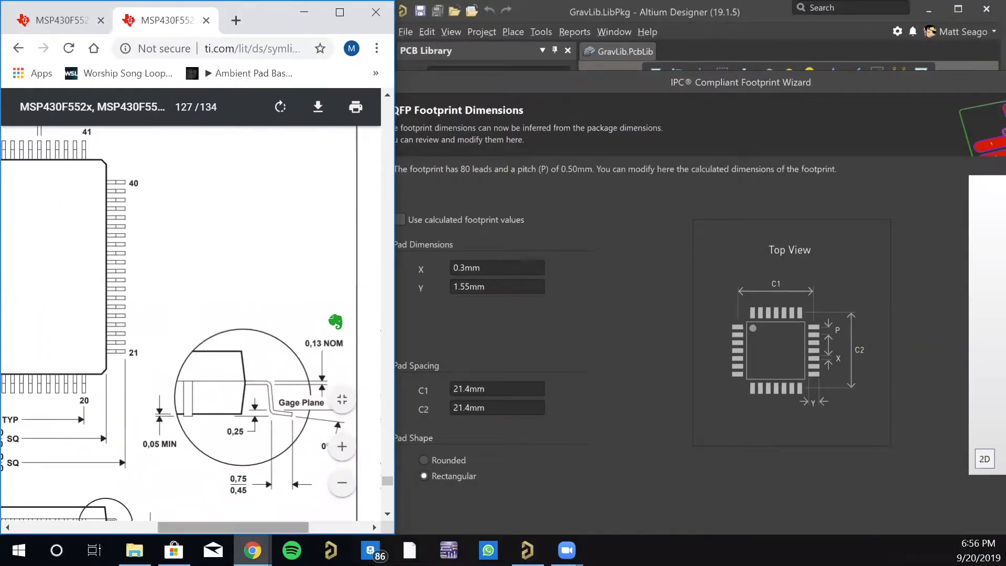
pyautogui.moveTo(252, 527); pyautogui.dragTo(191, 529)
pyautogui.scroll(5, 173, 404)
pyautogui.scroll(-15, 173, 404)
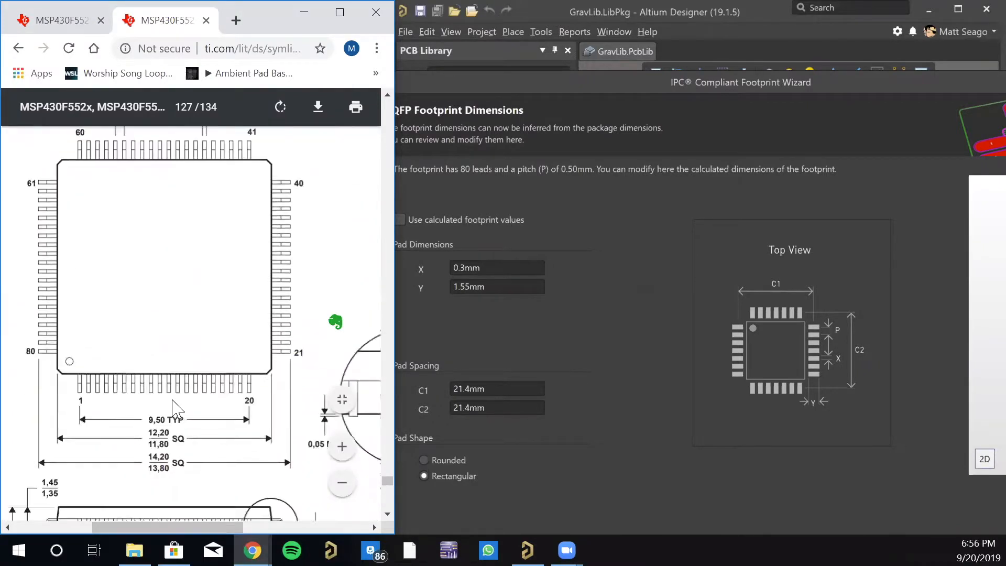
pyautogui.scroll(-6, 176, 406)
pyautogui.scroll(12, 175, 406)
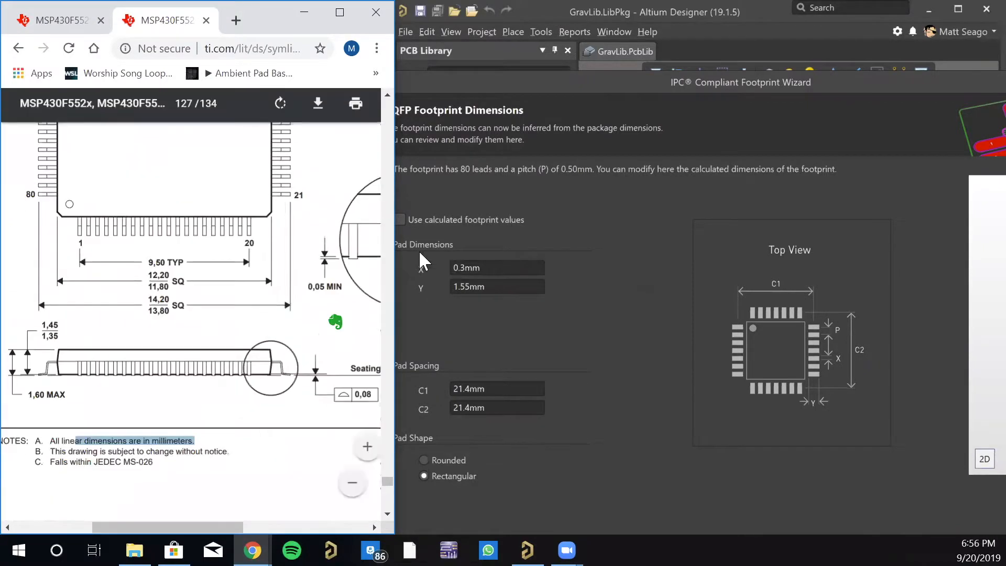
pyautogui.click(400, 219)
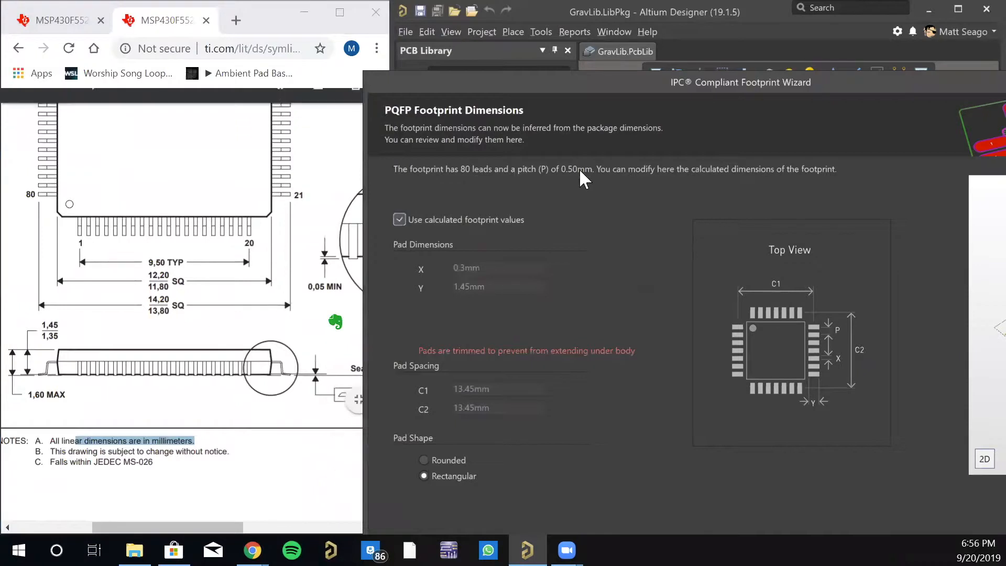
pyautogui.moveTo(633, 76); pyautogui.dragTo(349, 33)
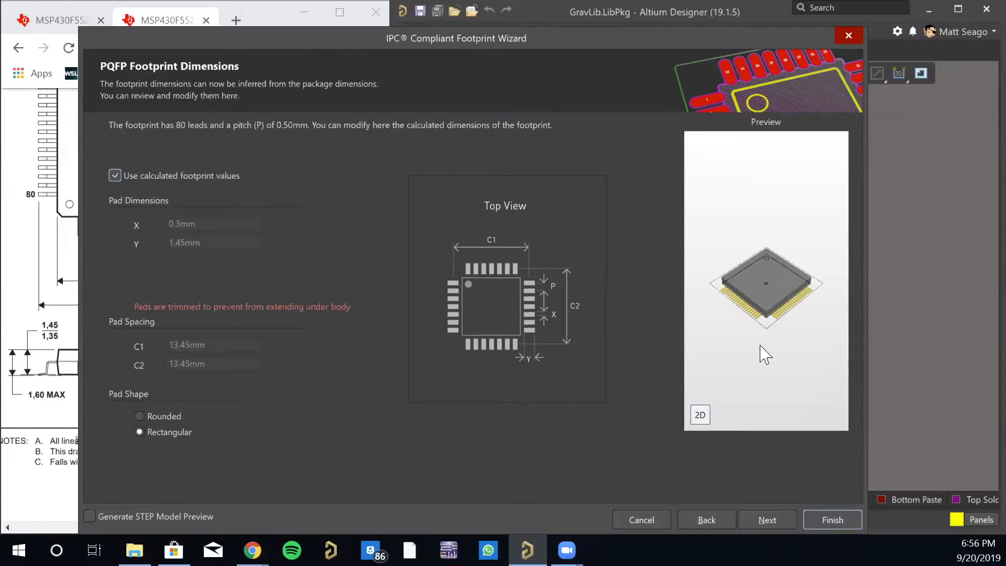
# - Accept the footprint dimensions, the 0.2 mm silkscreen line width and the calculated silkscreen, courtyard, assembly and component body values, advancing to the footprint description
pyautogui.click(764, 515)
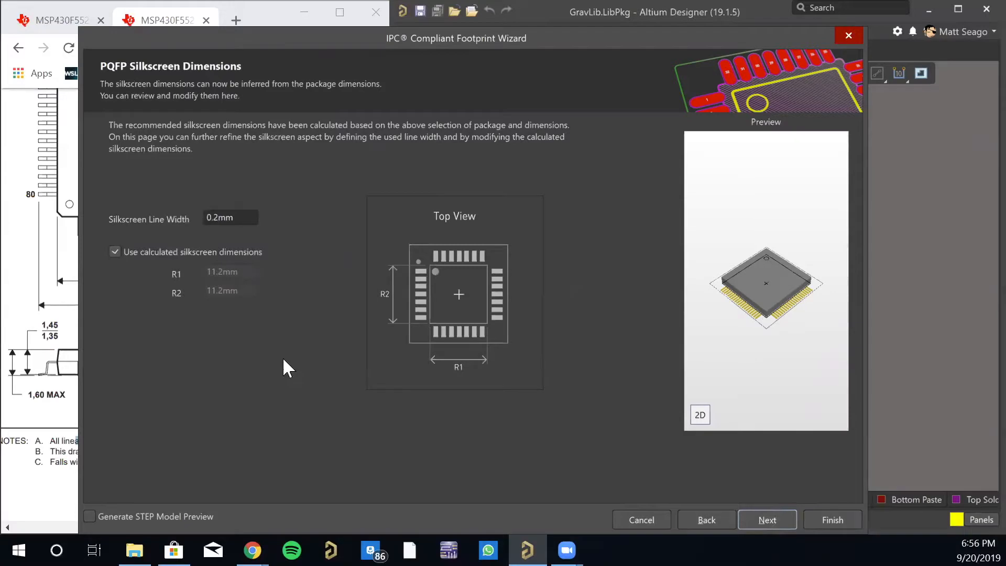
pyautogui.click(773, 526)
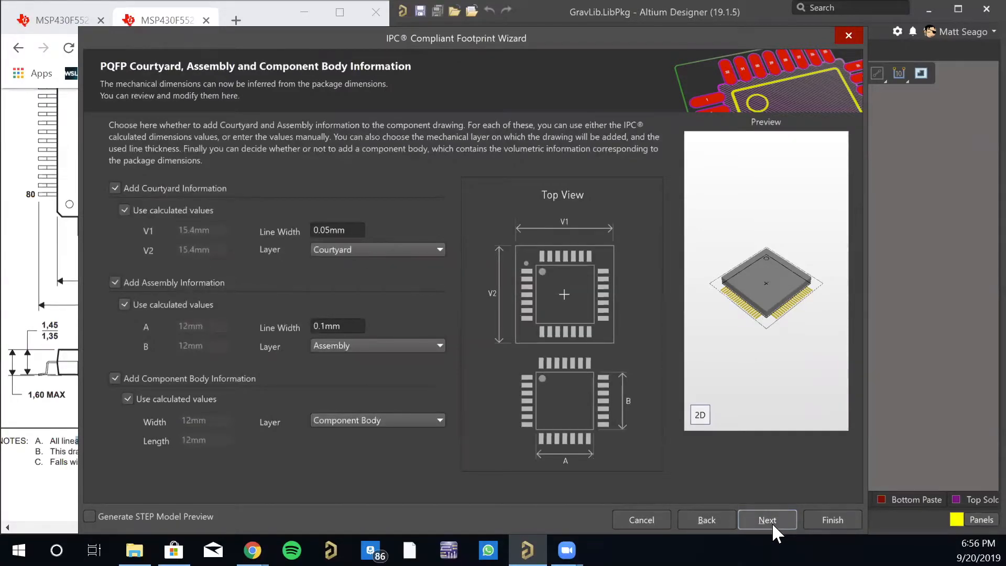
pyautogui.click(772, 523)
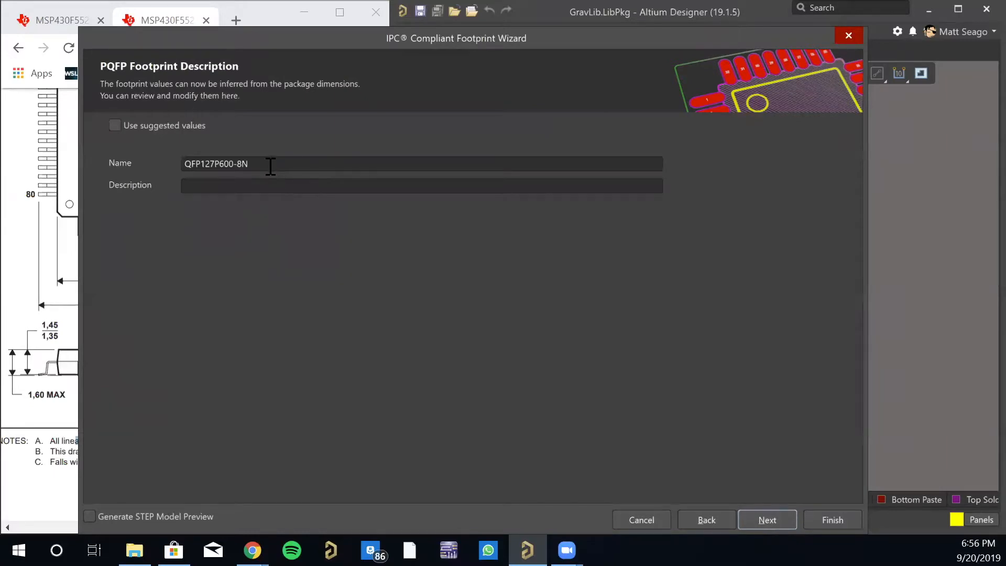
# - Name the footprint MSP430F5529 and finish the wizard to generate it in the PCB library
pyautogui.moveTo(271, 166); pyautogui.dragTo(106, 144)
pyautogui.write('MSP')
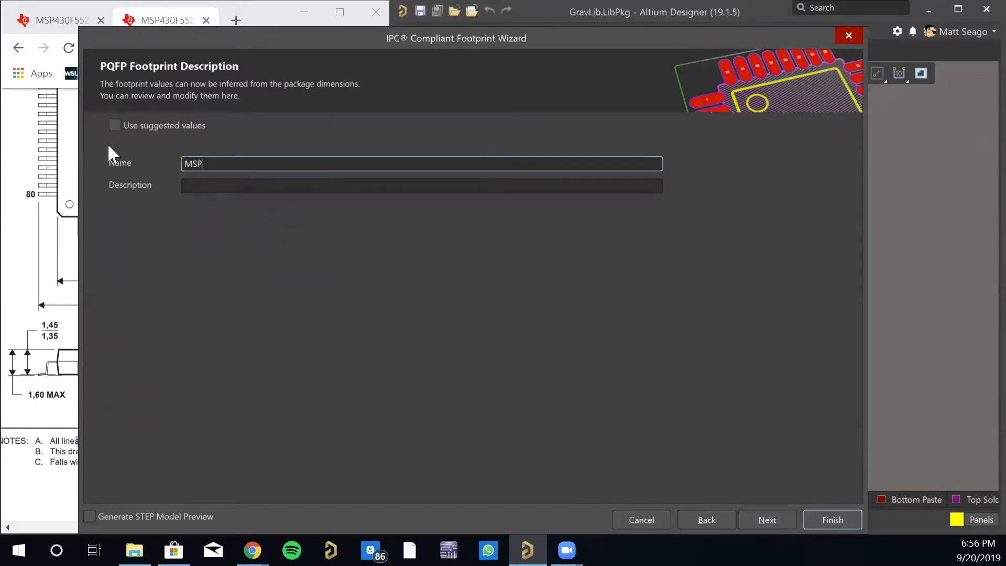
pyautogui.write('430F5529')
pyautogui.click(832, 520)
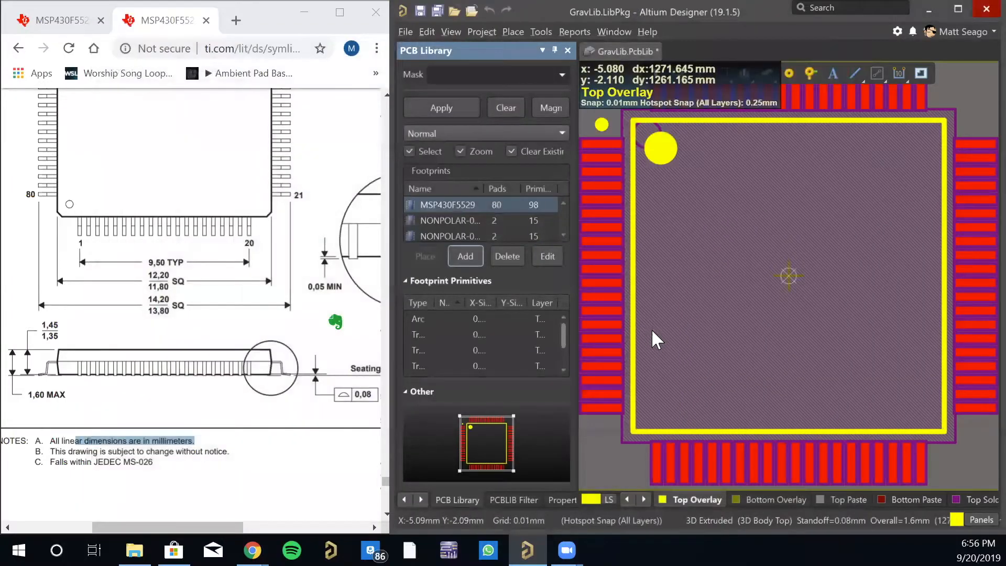
# - Open GravLib.SchLib from the GravLib.LibPkg project and save all library documents
pyautogui.moveTo(706, 267); pyautogui.dragTo(738, 291, button='right')
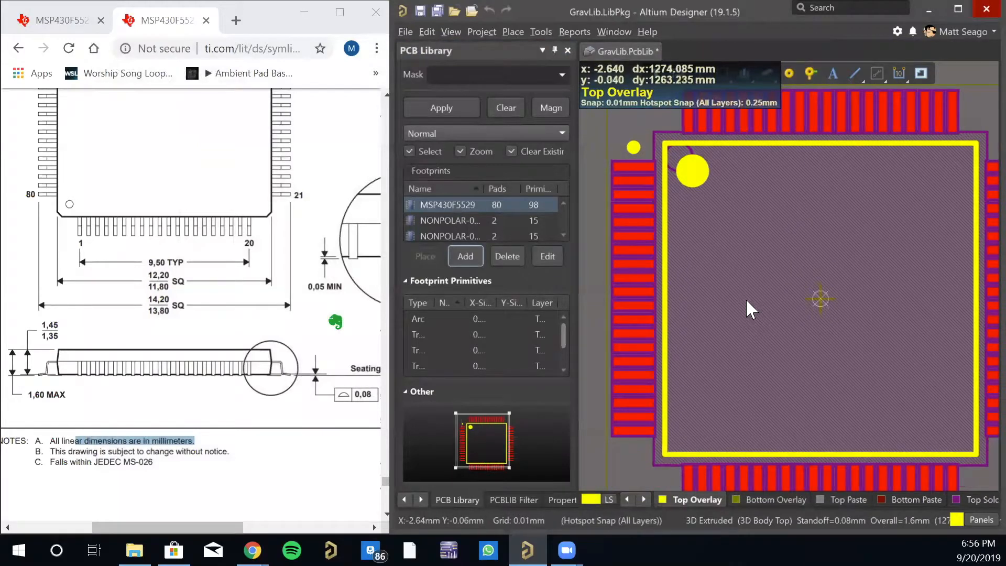
pyautogui.keyDown('ctrl'); pyautogui.scroll(-1, 746, 298); pyautogui.keyUp('ctrl')
pyautogui.moveTo(855, 336); pyautogui.dragTo(848, 332, button='right')
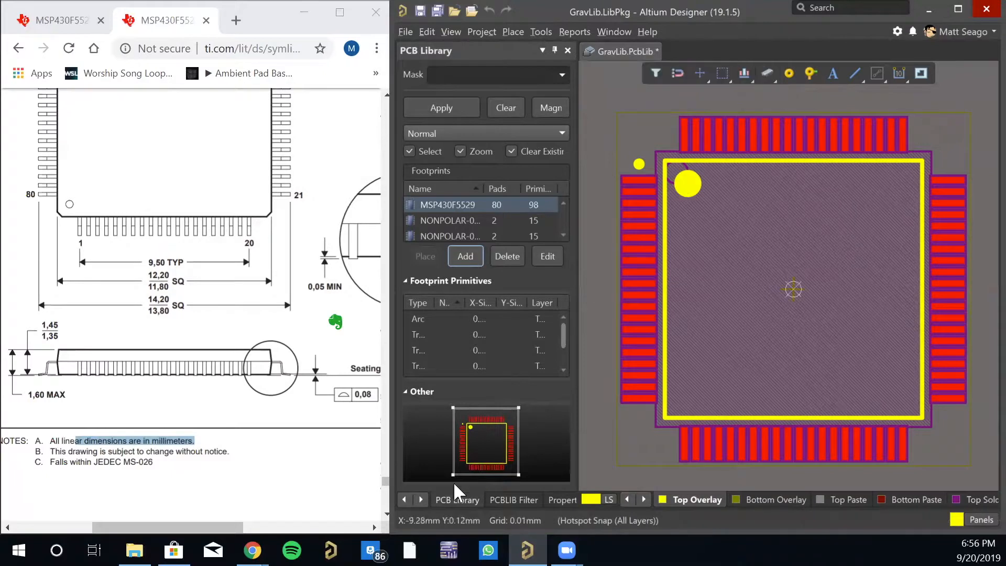
pyautogui.click(404, 500)
pyautogui.click(405, 499)
pyautogui.click(404, 499)
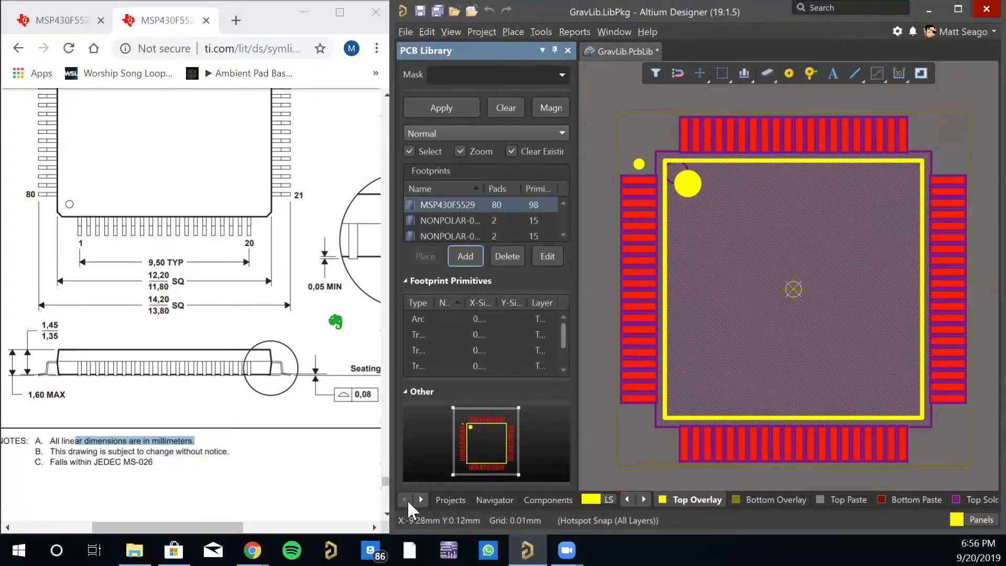
pyautogui.click(451, 499)
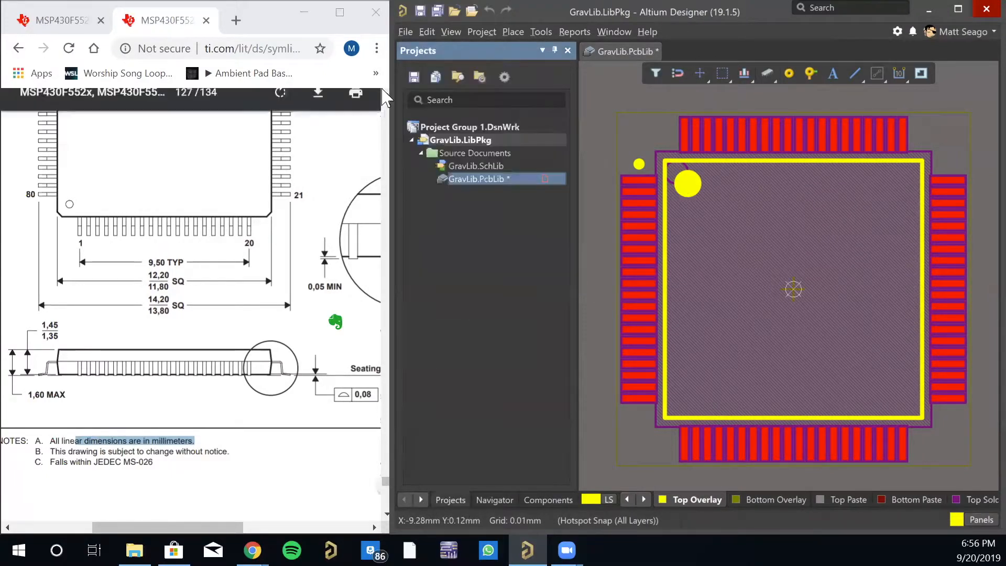
pyautogui.doubleClick(493, 179)
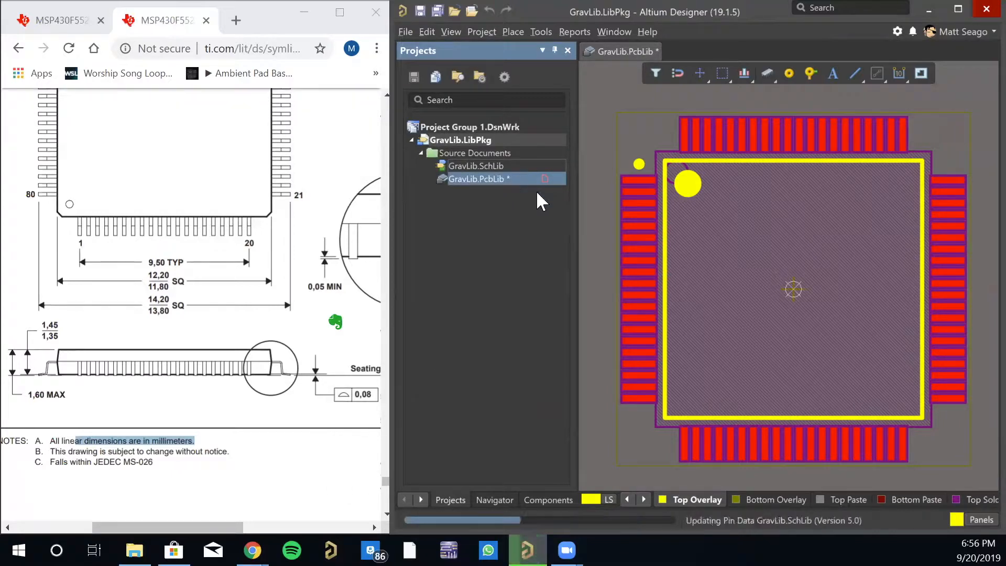
pyautogui.click(434, 11)
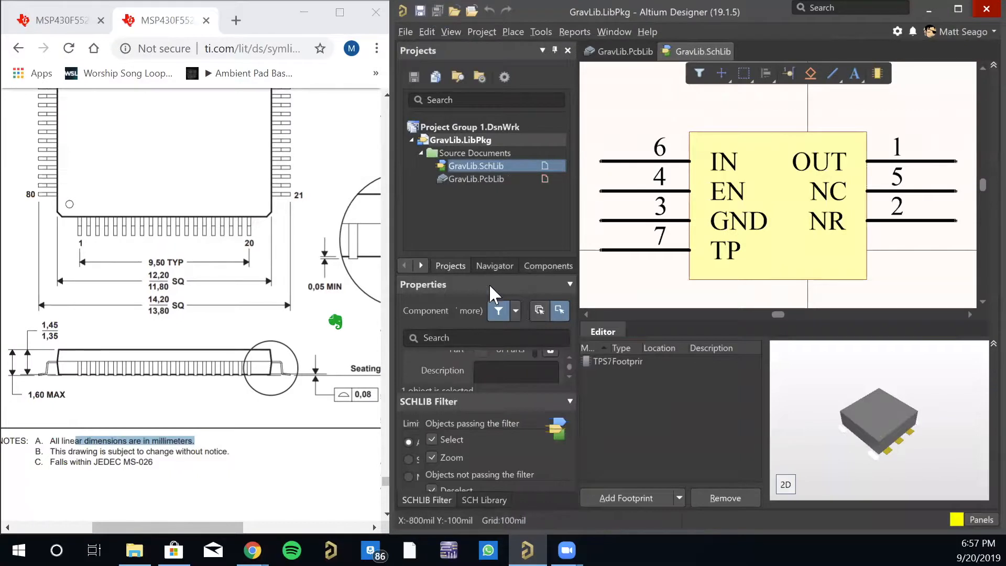
# - Add a new component with the Design Item ID MSP430F5529 to the schematic library
pyautogui.click(492, 499)
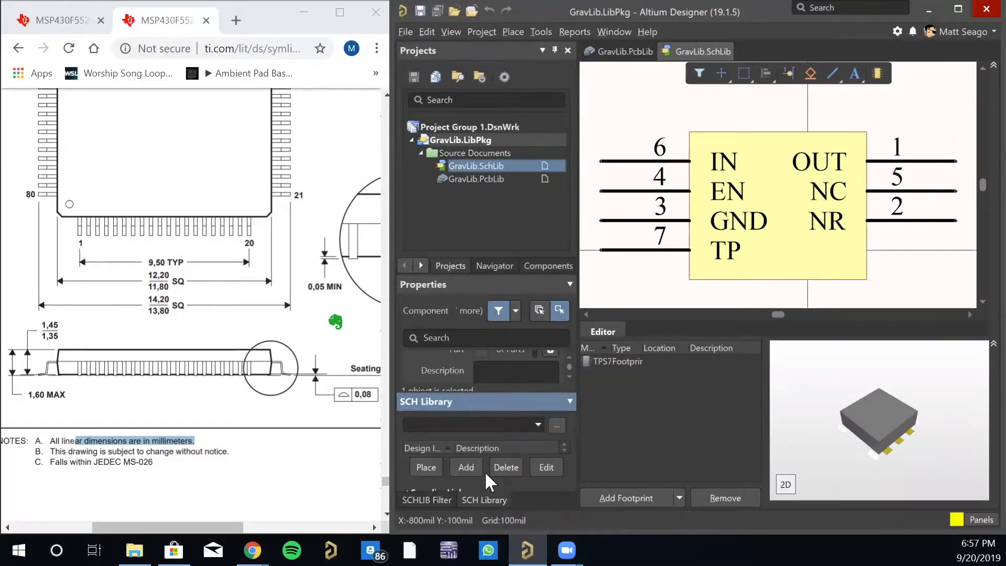
pyautogui.click(472, 468)
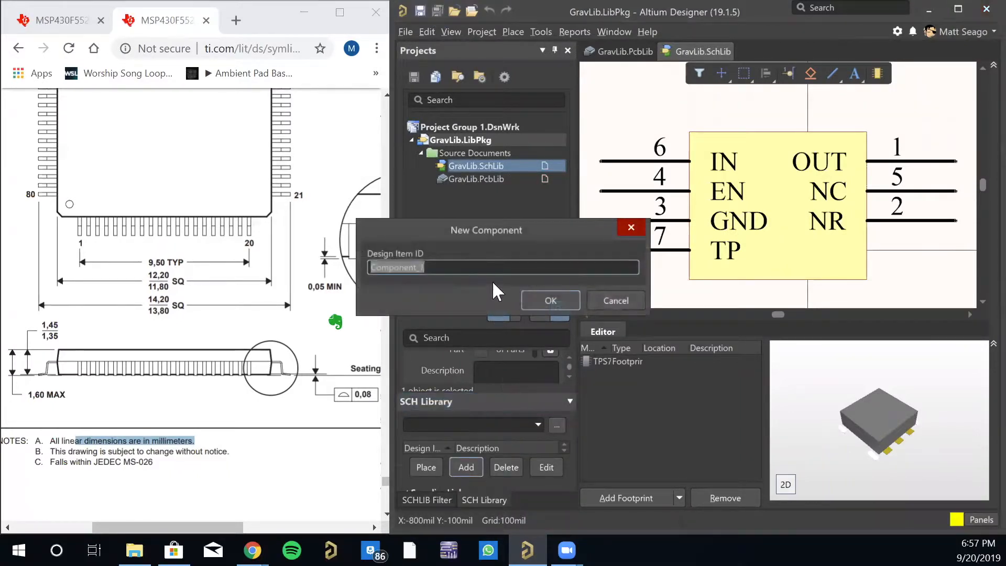
pyautogui.write('MSP430F5529')
pyautogui.click(543, 300)
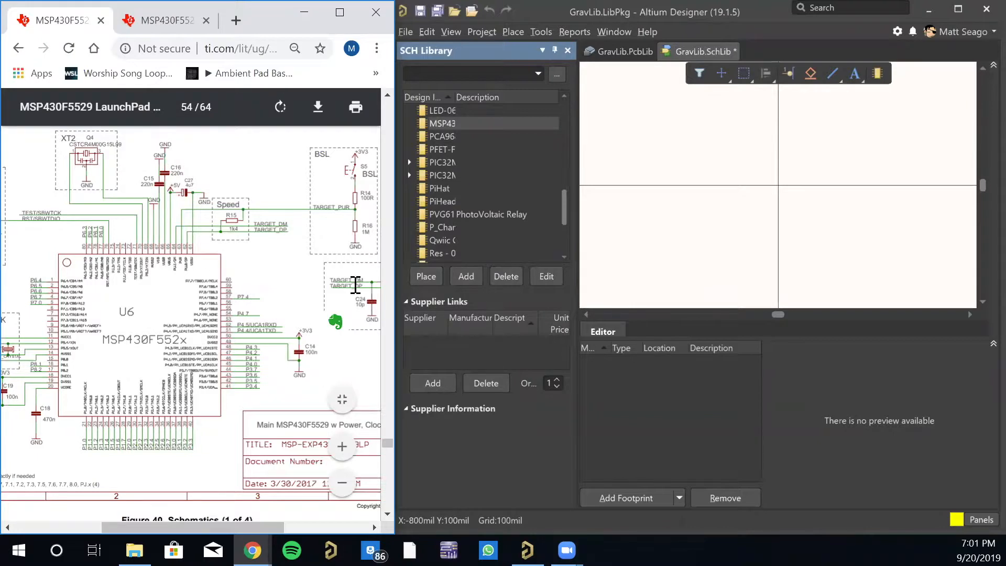
# - Review the circuitry around the MSP430F552x in the LaunchPad schematic and save all library documents
pyautogui.moveTo(244, 527); pyautogui.dragTo(215, 526)
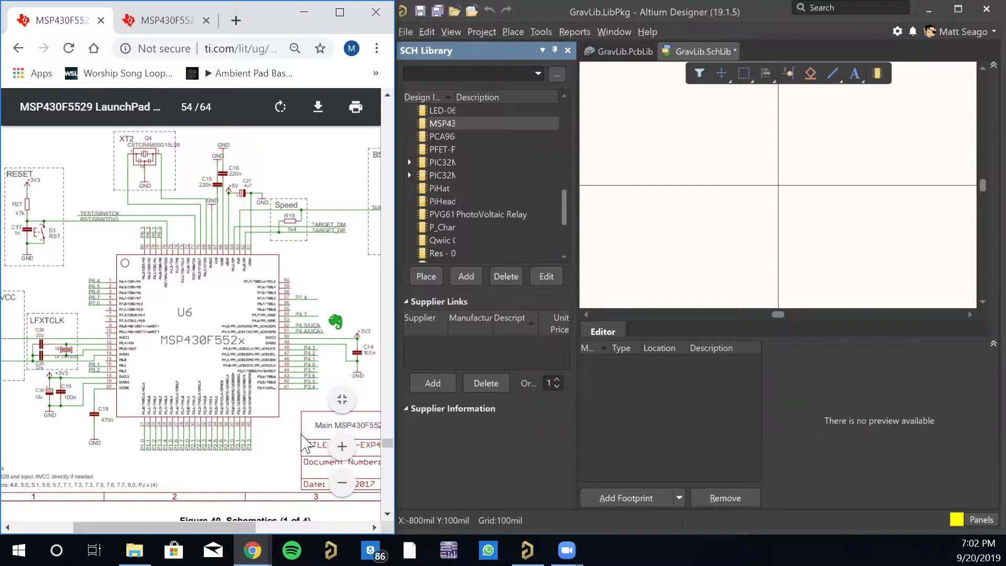
pyautogui.moveTo(197, 526); pyautogui.dragTo(153, 528)
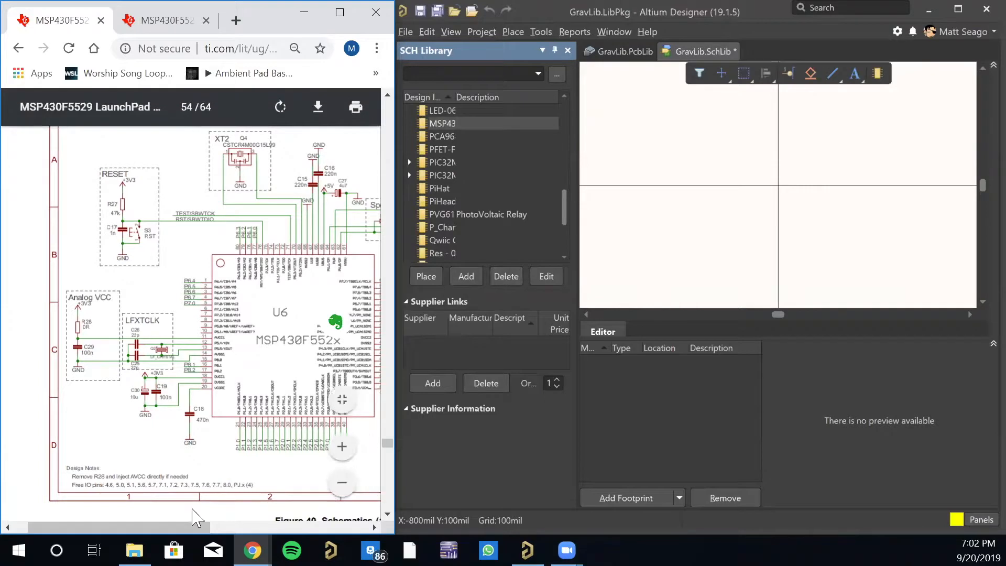
pyautogui.moveTo(180, 526); pyautogui.dragTo(206, 528)
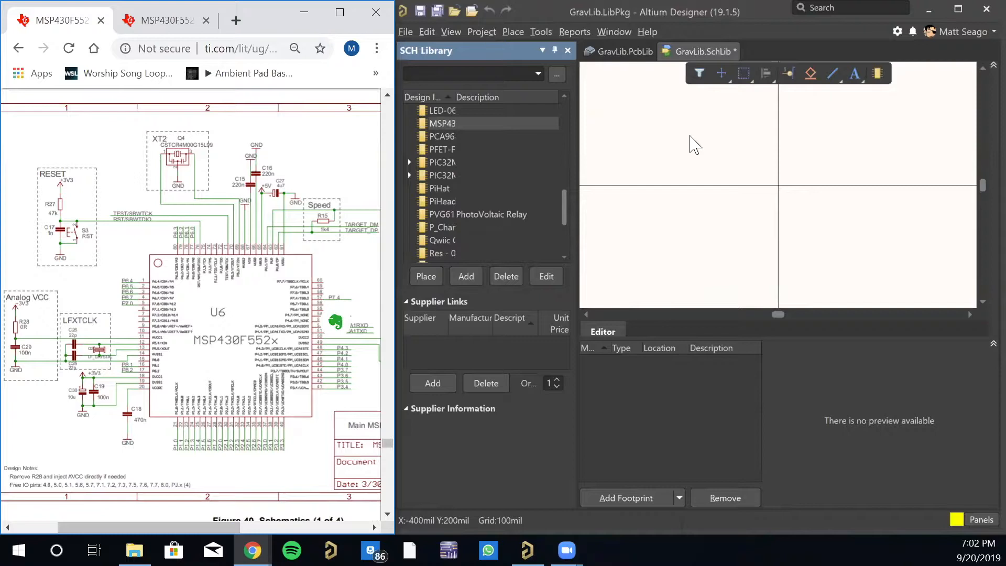
pyautogui.click(439, 8)
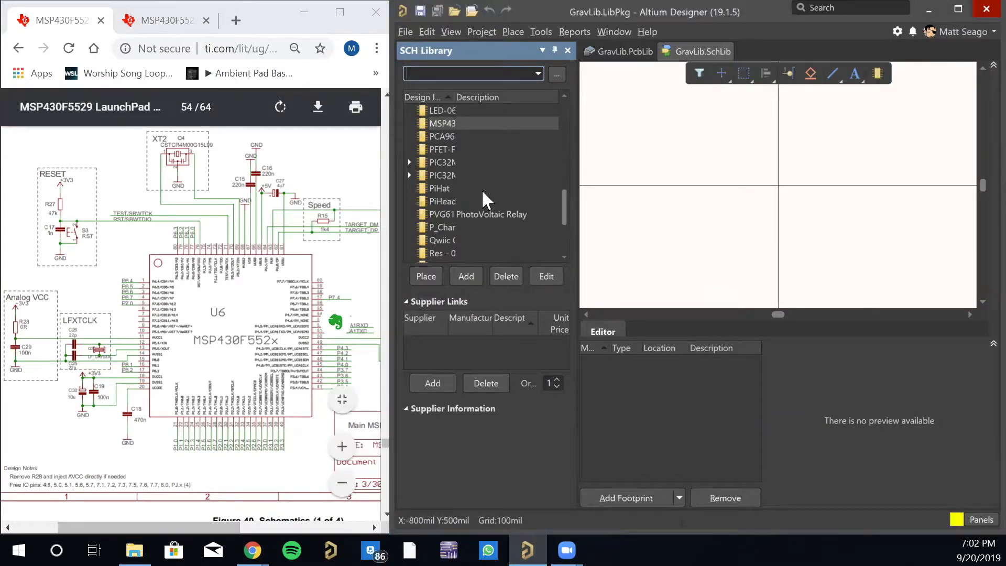
# - Draw a rectangular symbol body across the origin of the MSP430F5529 component's empty sheet
pyautogui.click(447, 124)
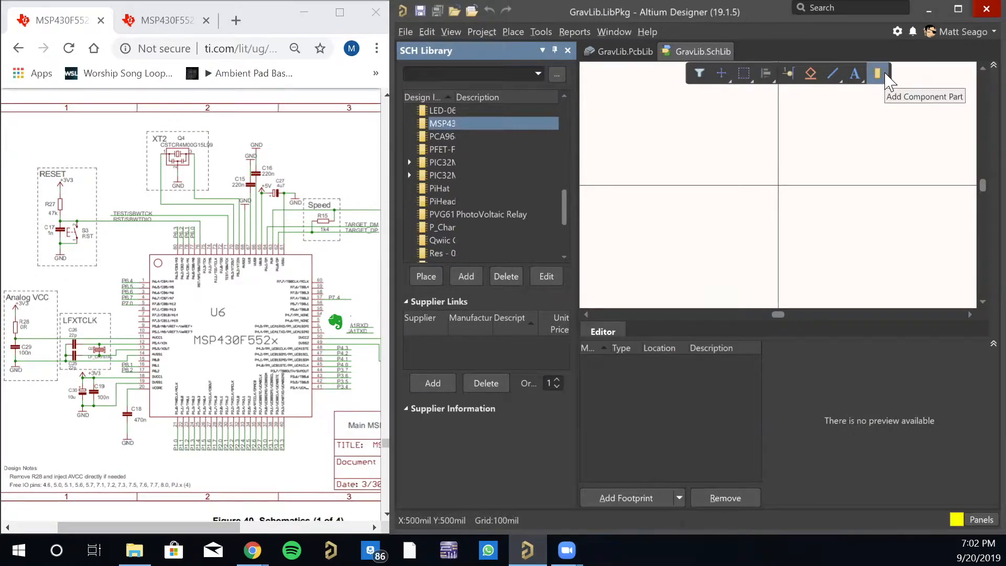
pyautogui.click(841, 78)
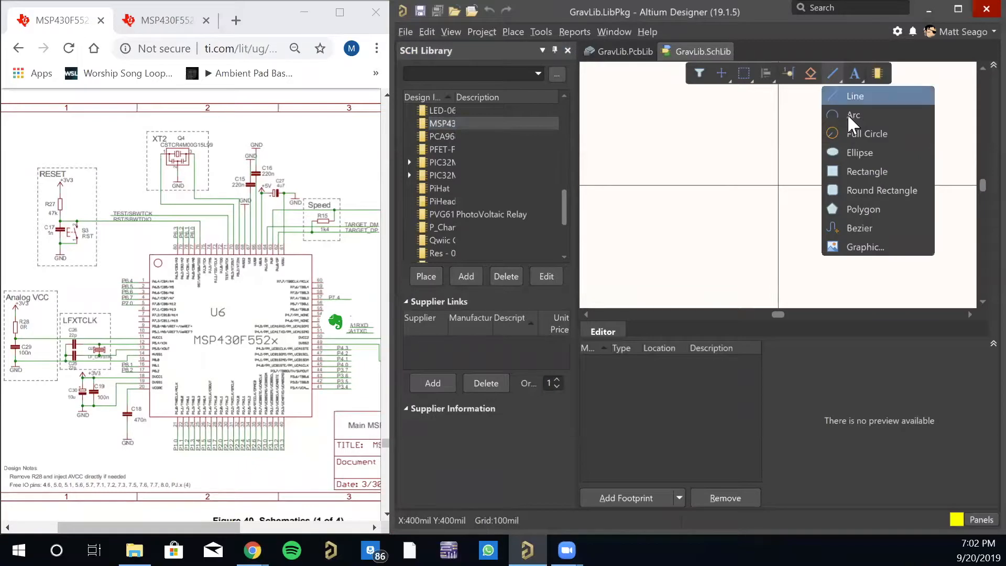
pyautogui.click(857, 167)
pyautogui.click(704, 112)
pyautogui.click(825, 267)
pyautogui.rightClick(885, 215)
pyautogui.click(853, 127)
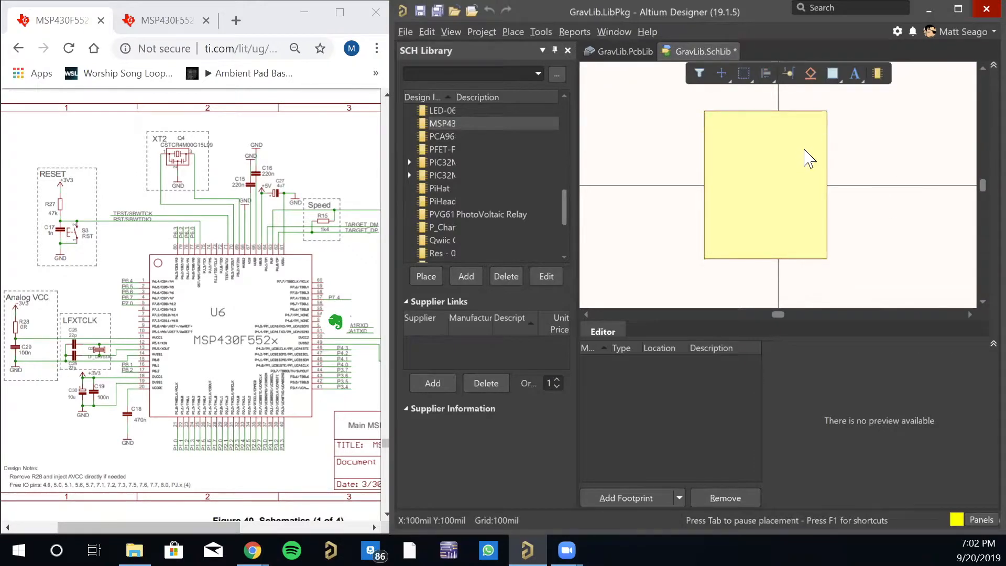
# - Try to place a pin beside the symbol body, and confirm the snap grid size at 100 mil
pyautogui.click(790, 74)
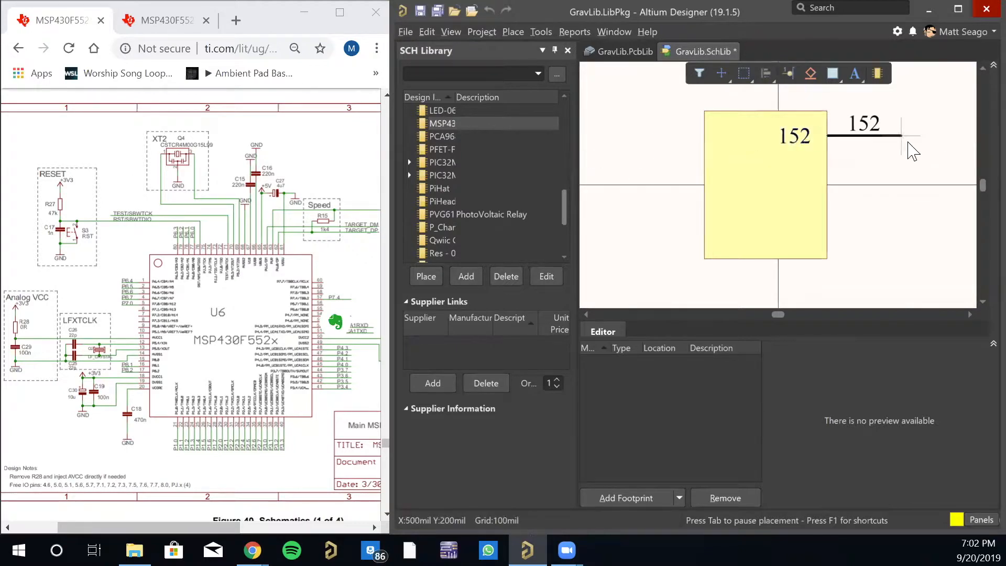
pyautogui.press('Tab')
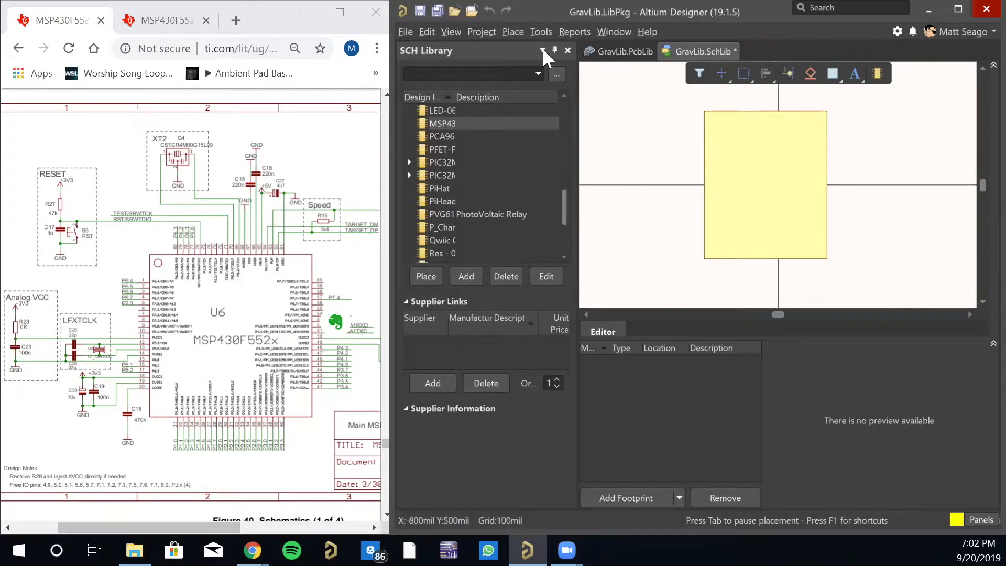
pyautogui.click(451, 32)
pyautogui.moveTo(502, 267)
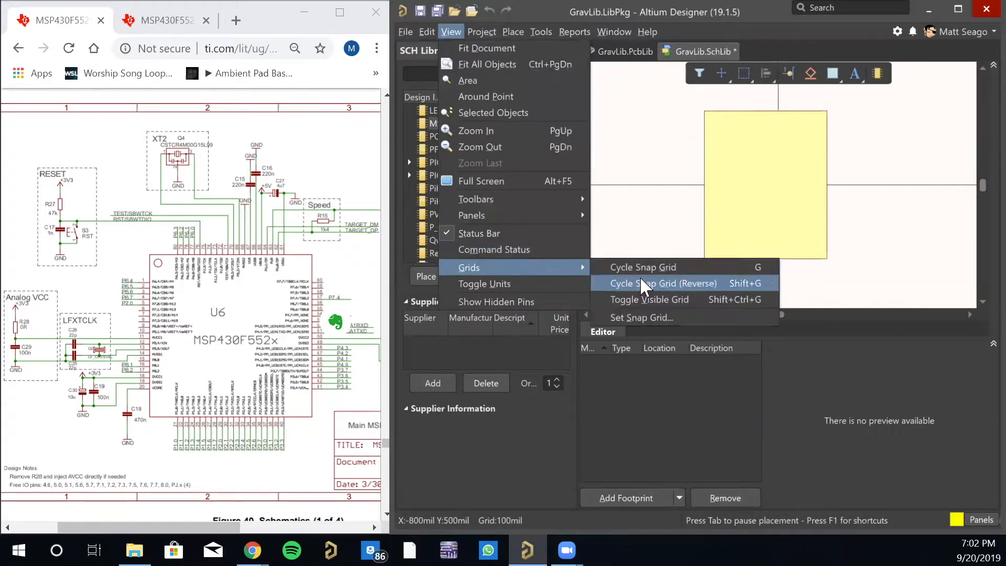
pyautogui.click(637, 316)
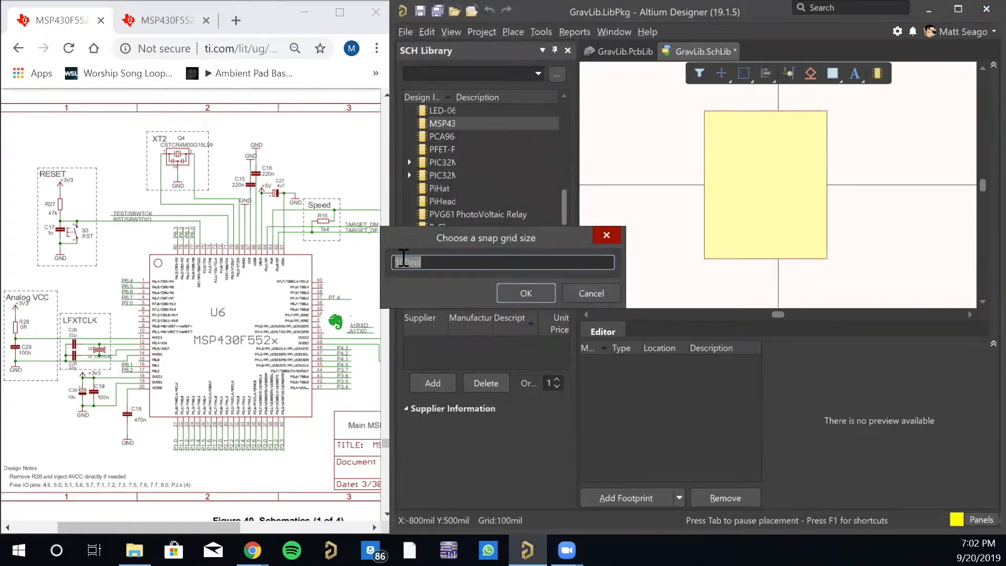
pyautogui.click(538, 288)
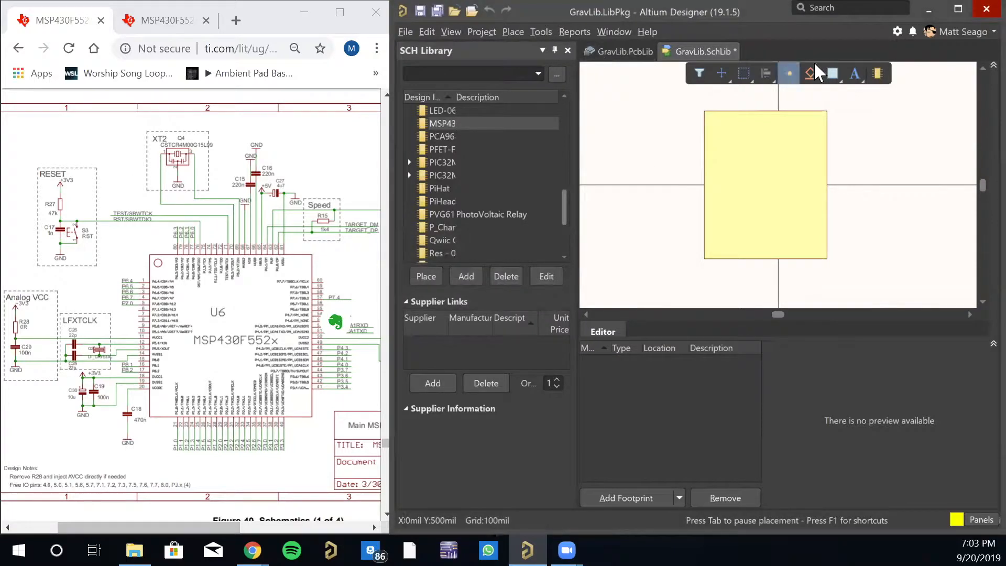
# - Enlarge the LaunchPad schematic around pin 1 of the MSP430F552x so its pin numbers and names are readable
pyautogui.click(787, 76)
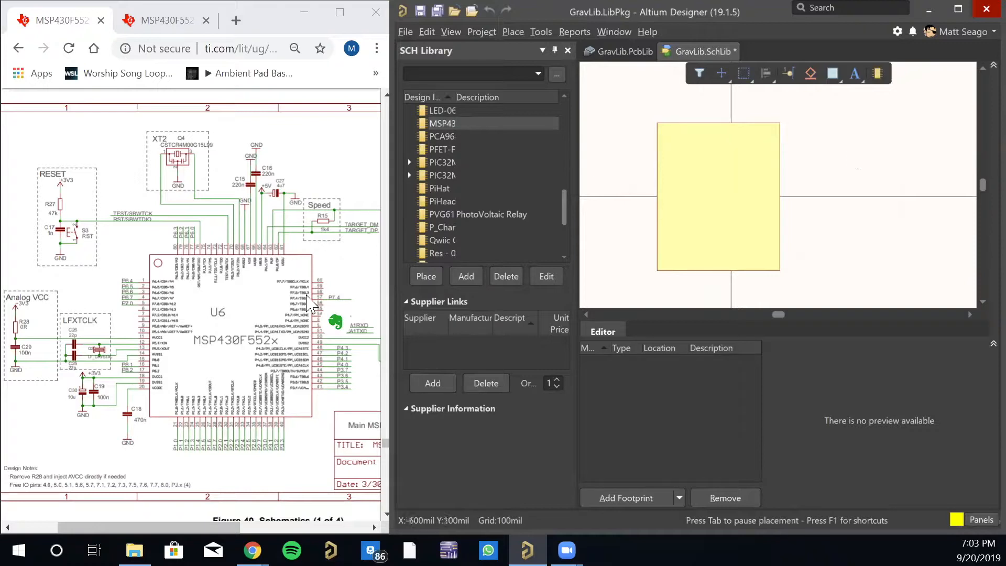
pyautogui.click(227, 381)
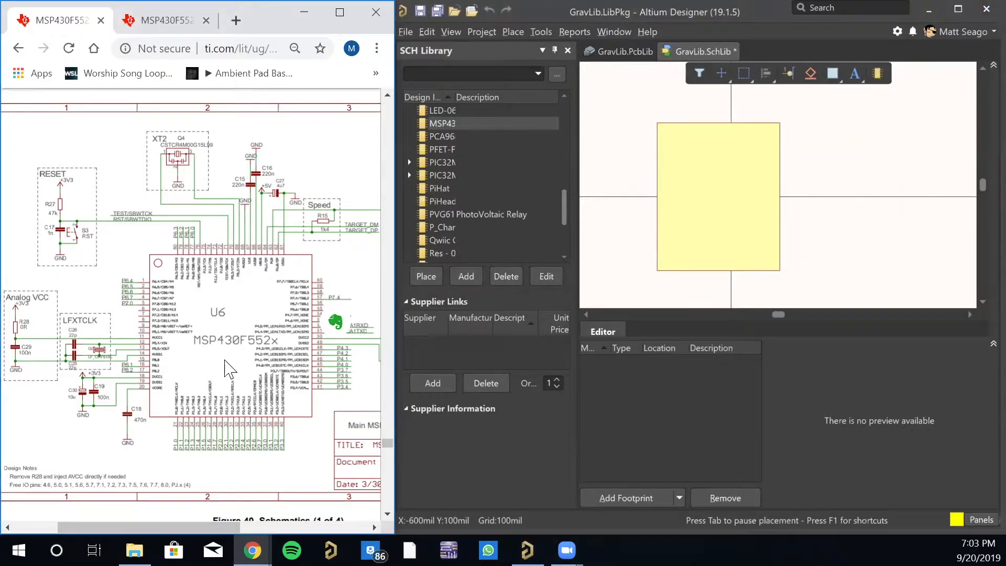
pyautogui.keyDown('ctrl'); pyautogui.scroll(5, 194, 250); pyautogui.keyUp('ctrl')
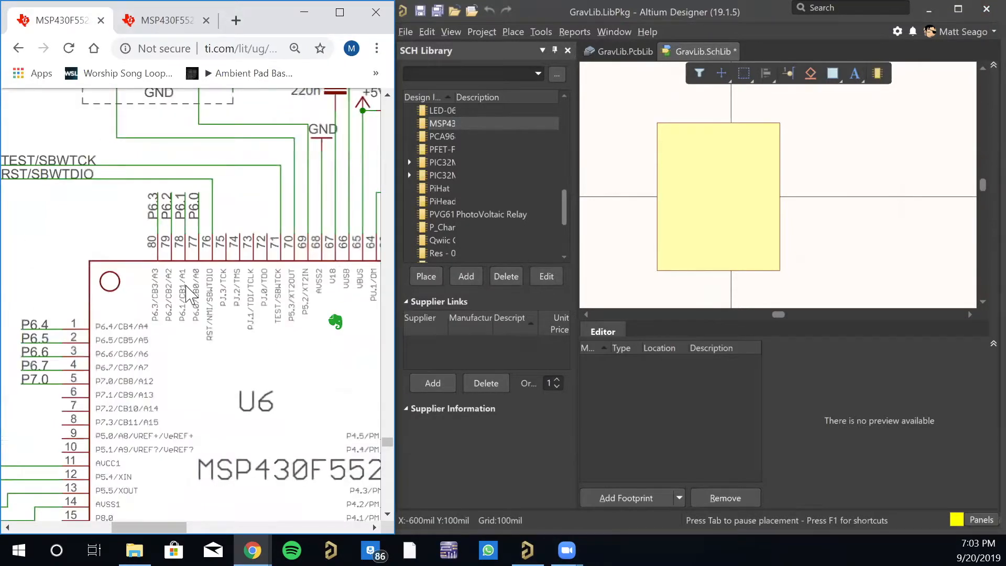
pyautogui.rightClick(252, 331)
pyautogui.click(337, 376)
pyautogui.moveTo(154, 527)
pyautogui.mouseDown()
pyautogui.moveTo(108, 523)
pyautogui.moveTo(133, 534)
pyautogui.moveTo(149, 521)
pyautogui.mouseUp()
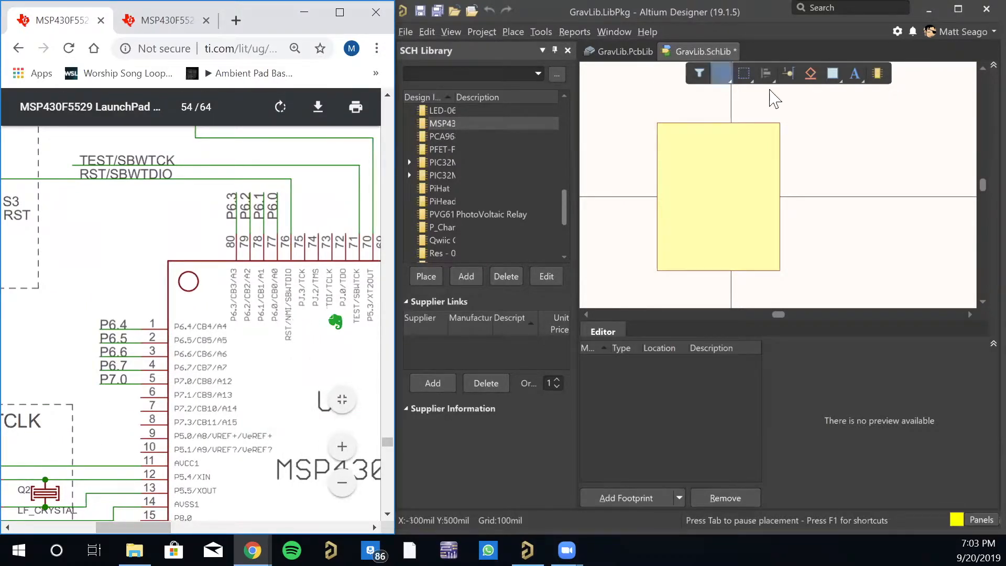
# - Set the MSP430F5529 component's designator to U? and save all library documents
pyautogui.click(789, 75)
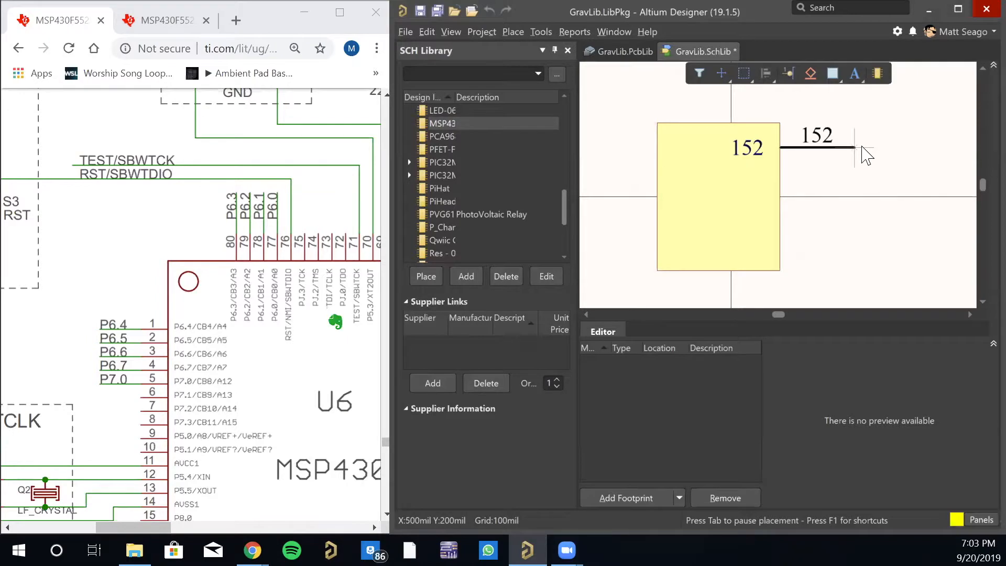
pyautogui.press('Tab')
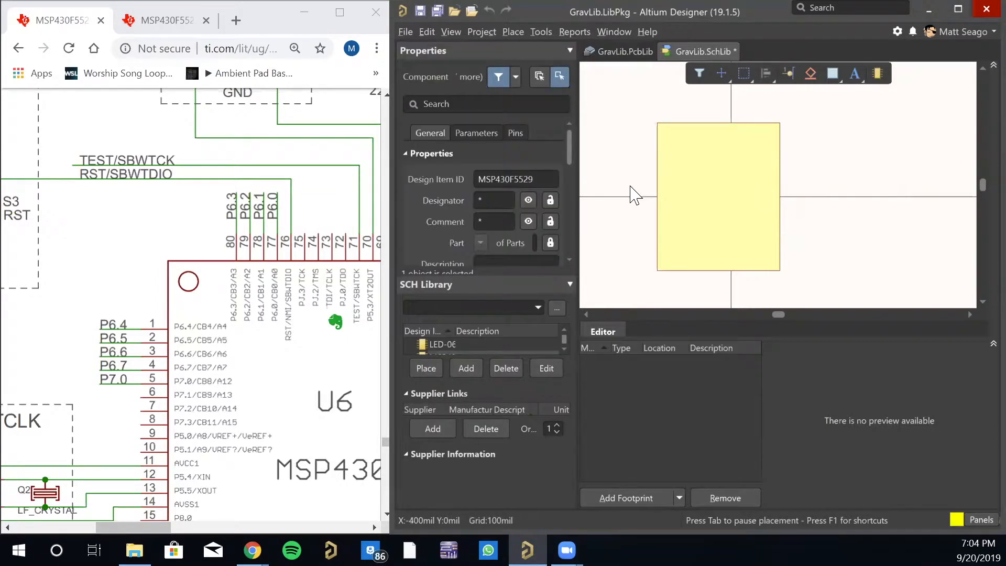
pyautogui.click(495, 198)
pyautogui.write('U')
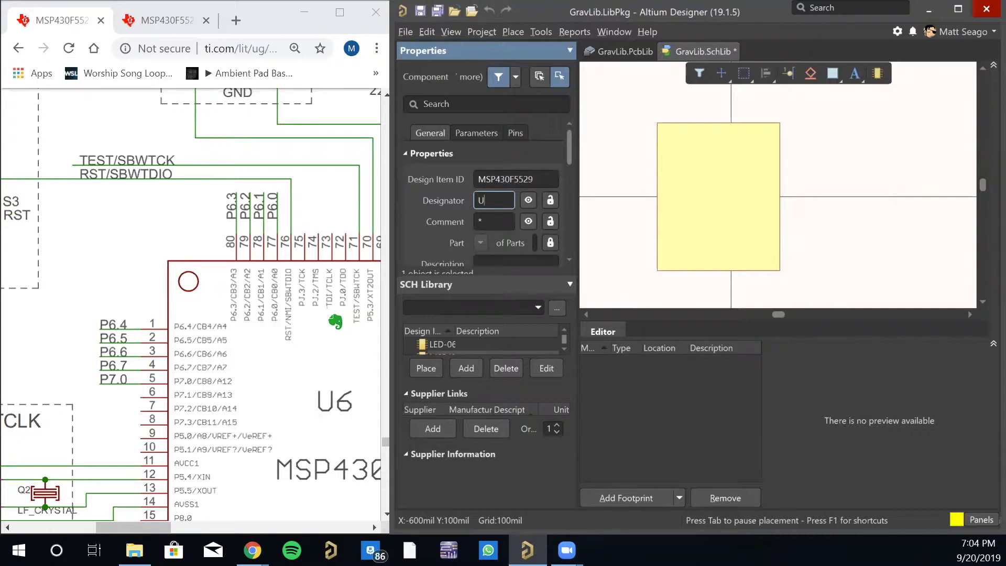
pyautogui.write('?')
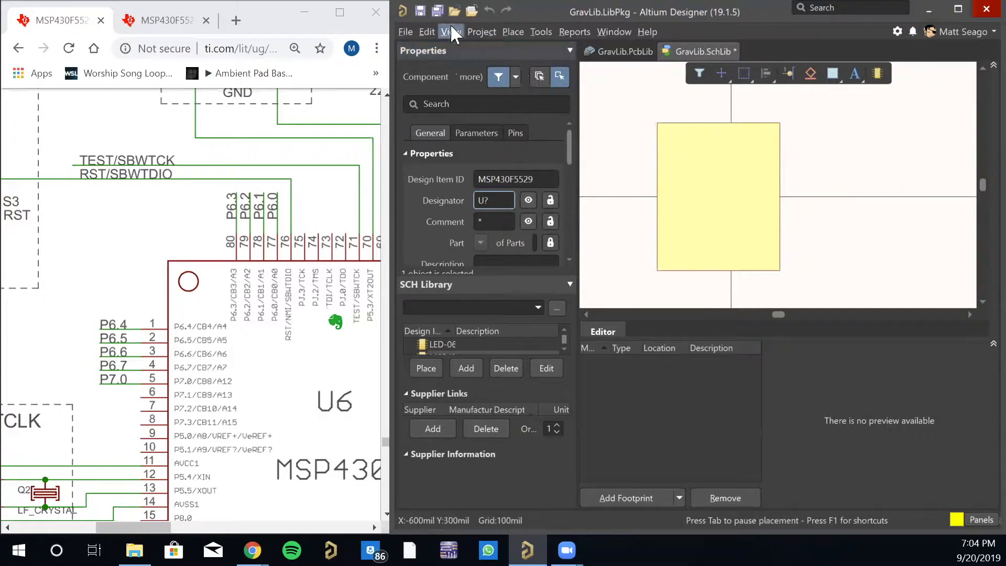
pyautogui.click(438, 11)
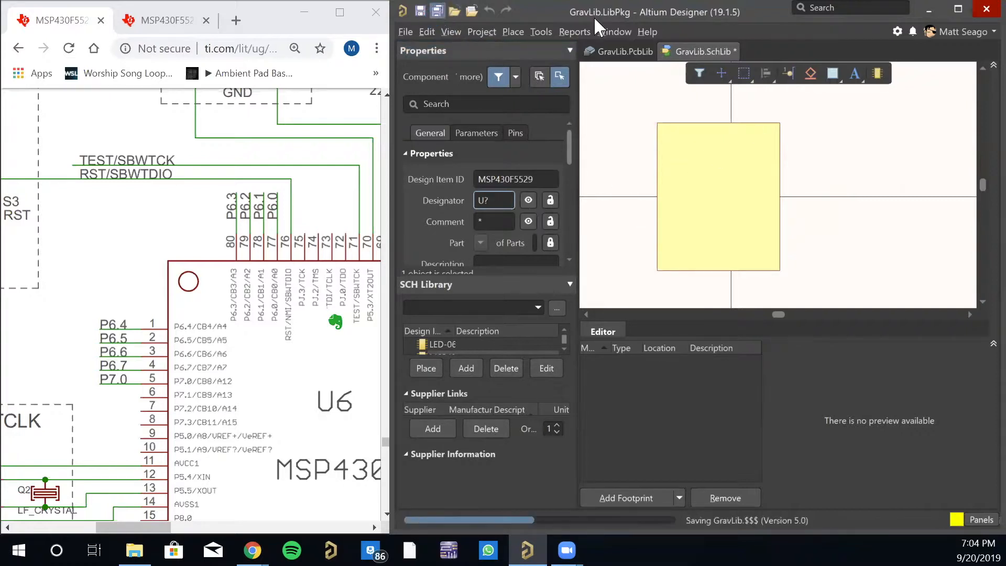
# - Start a new pin for the MSP430F5529 symbol and set its designator to 76
pyautogui.click(788, 73)
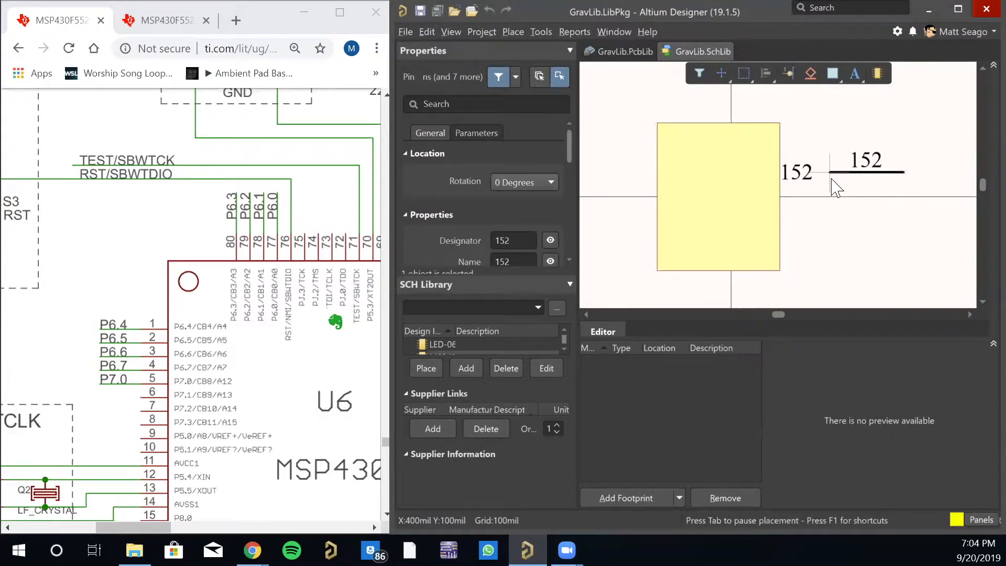
pyautogui.press('Tab')
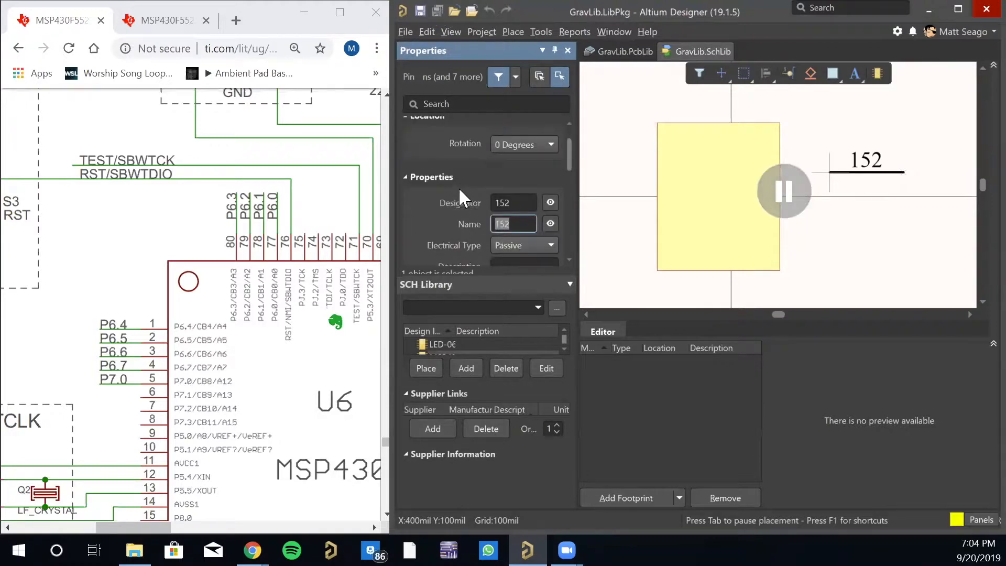
pyautogui.scroll(1, 460, 184)
pyautogui.scroll(-2, 461, 183)
pyautogui.click(517, 166)
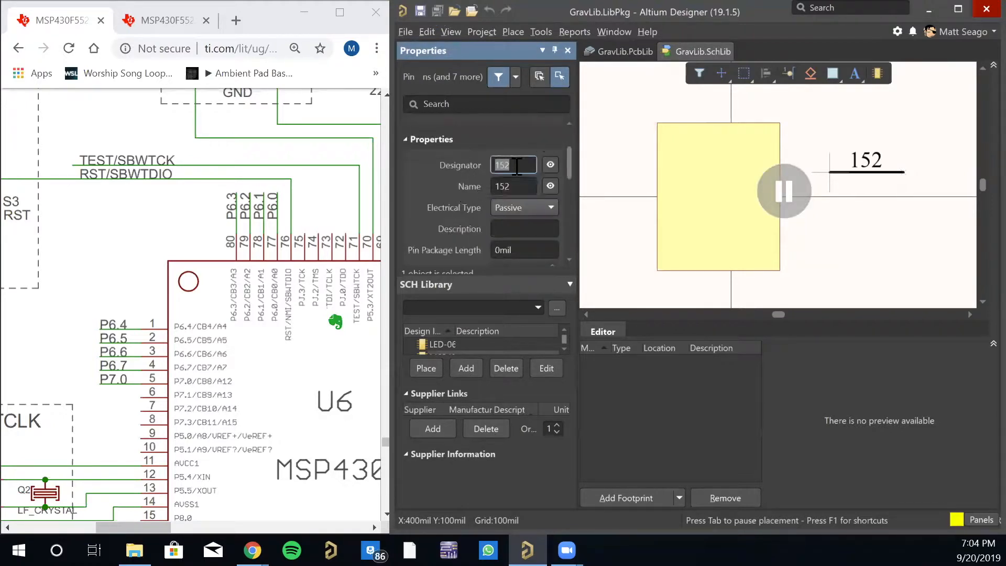
pyautogui.write('76')
pyautogui.press('Return')
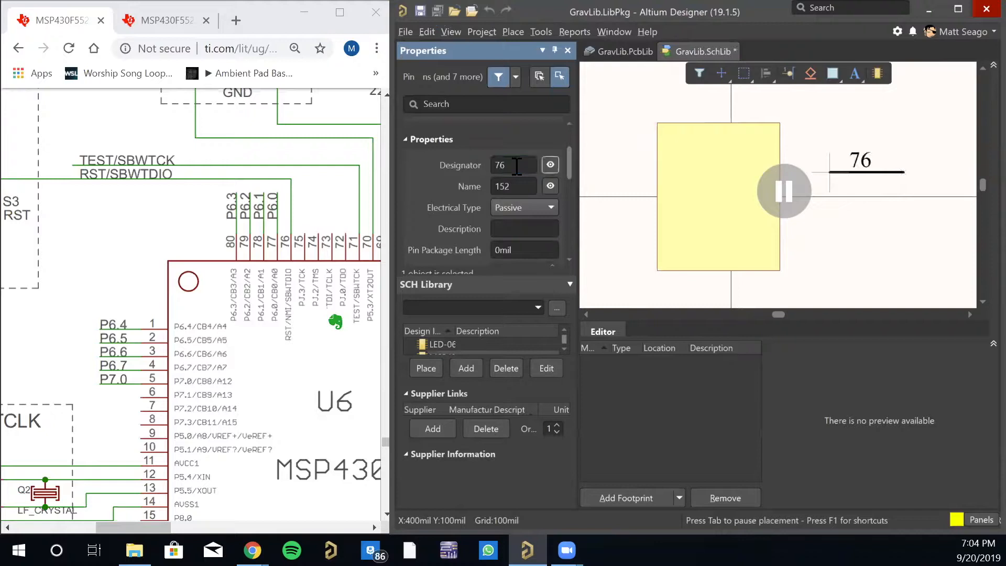
# - Name pin 76 RST and place it near the top of the symbol body's right edge
pyautogui.press('Tab')
pyautogui.write('76')
pyautogui.press('Tab')
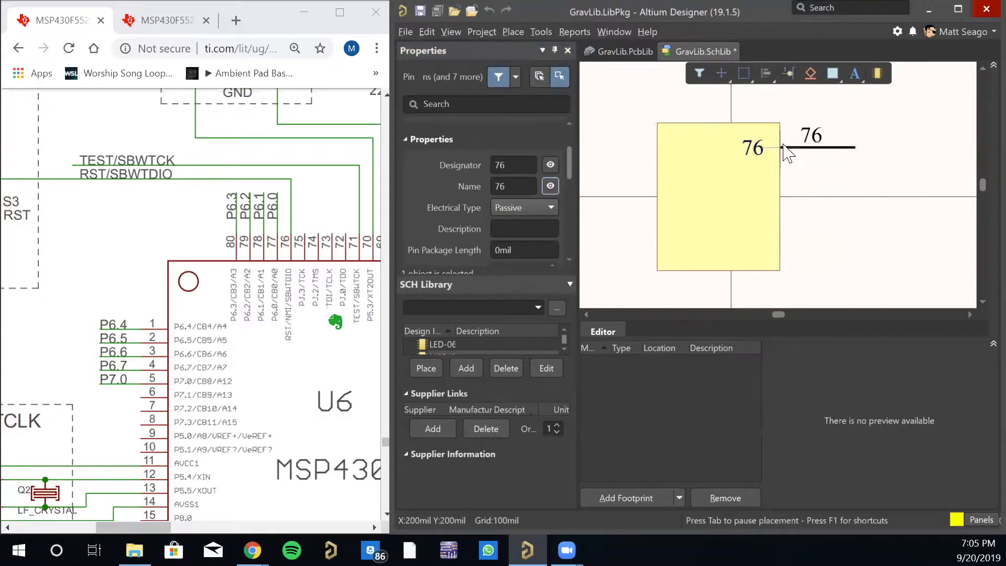
pyautogui.press('Tab')
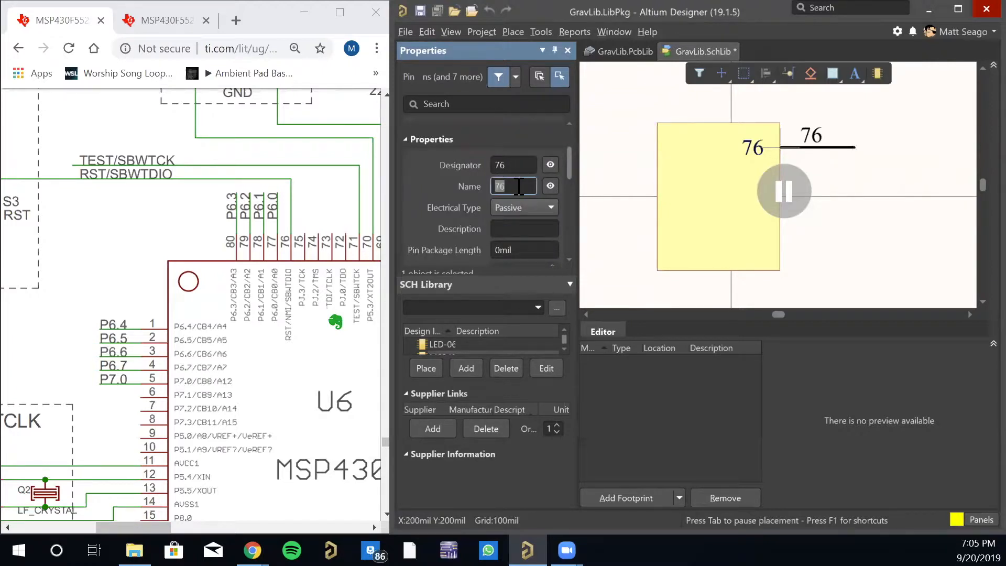
pyautogui.write('RST')
pyautogui.press('Return')
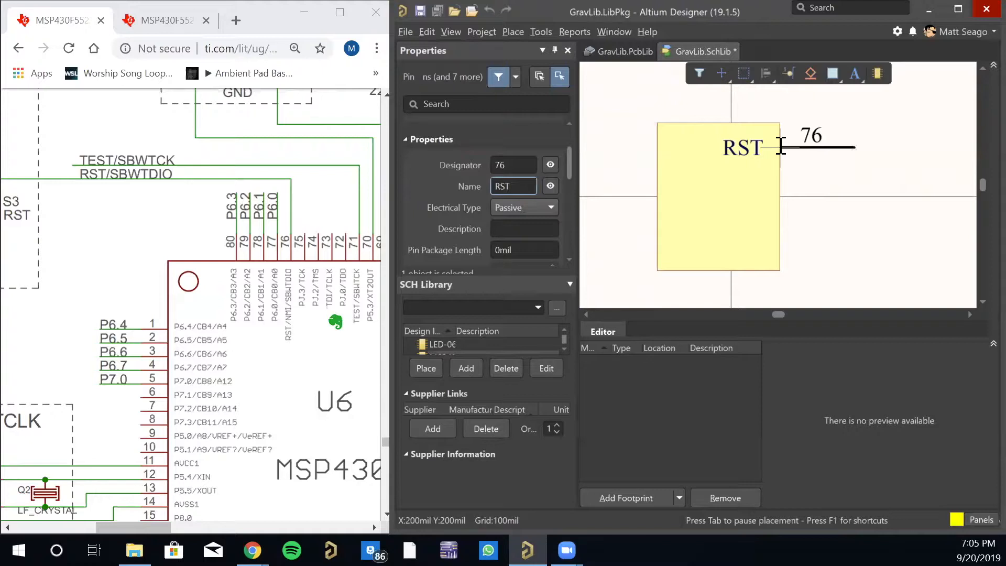
pyautogui.click(781, 146)
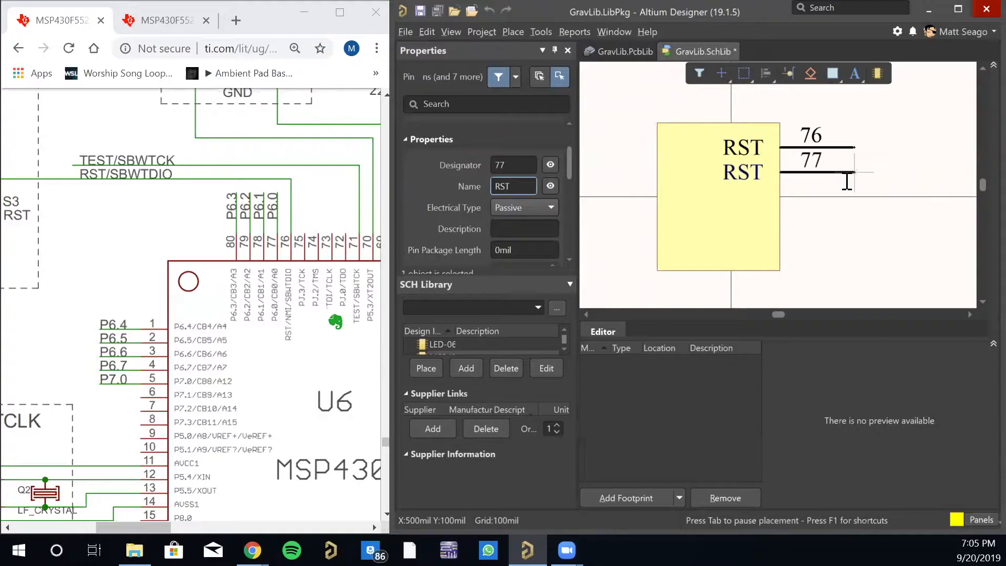
# - Place pin 77 named LED directly below the RST pin on the body's right edge, and end pin placement
pyautogui.press('Tab')
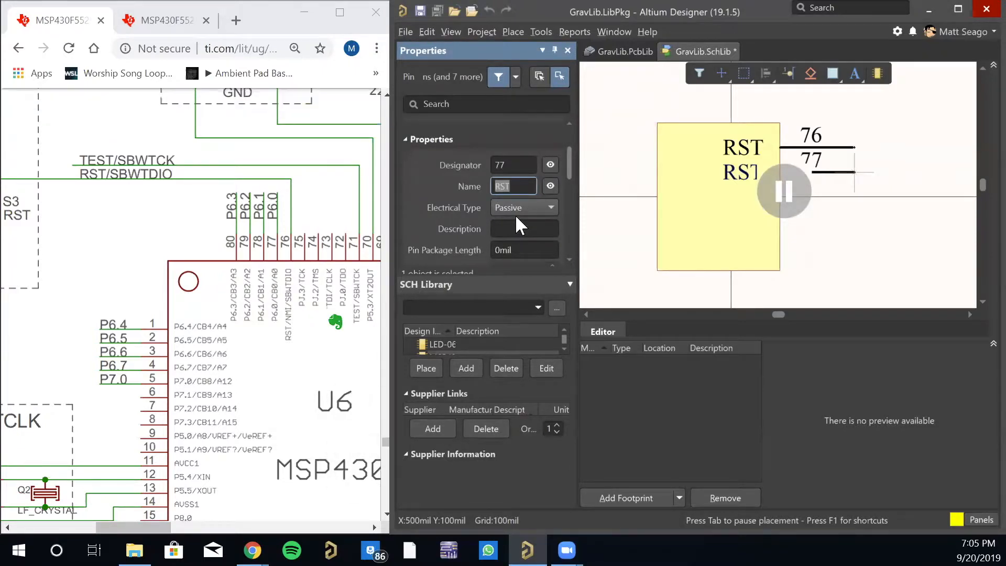
pyautogui.write('LED')
pyautogui.press('Return')
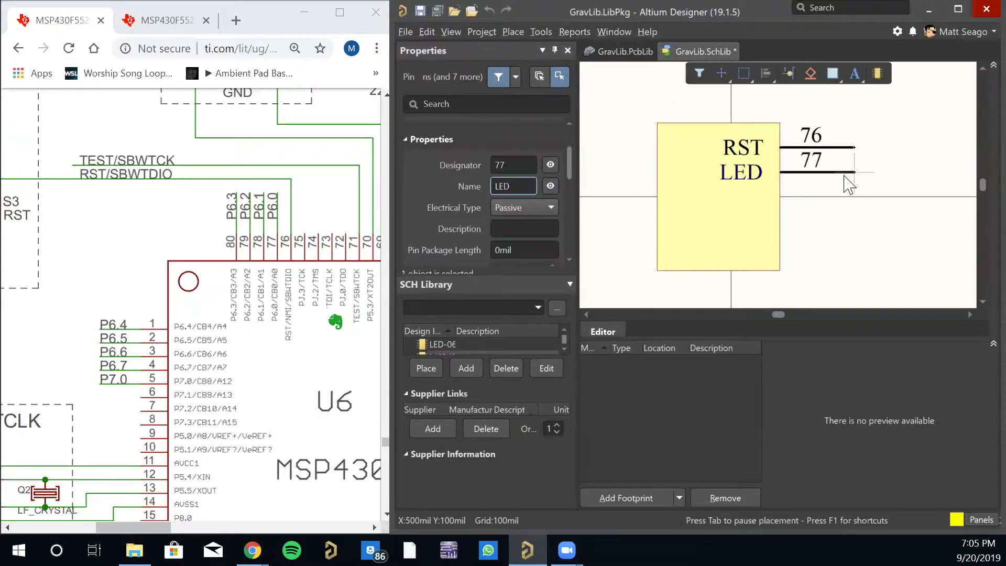
pyautogui.click(849, 183)
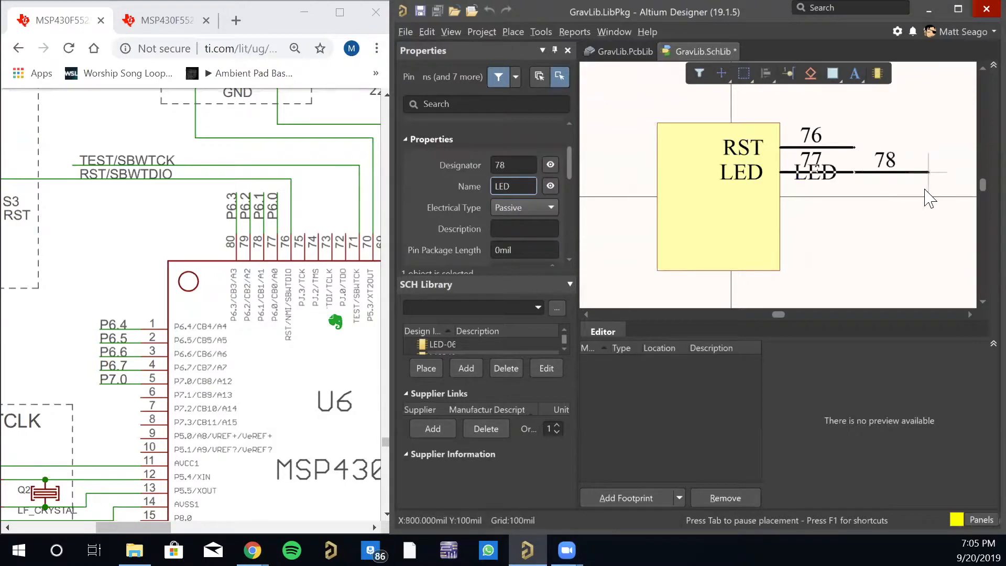
pyautogui.rightClick(831, 211)
pyautogui.click(629, 226)
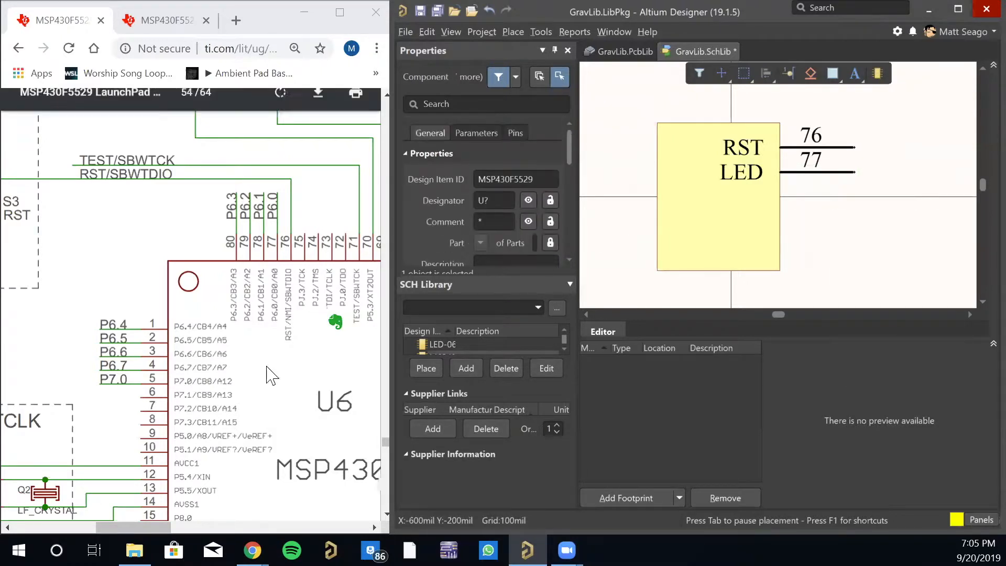
# - Locate the SDA pin in the LaunchPad schematic and place pin 46 named SDA directly below the LED pin
pyautogui.moveTo(150, 526); pyautogui.dragTo(211, 512)
pyautogui.scroll(-5, 210, 519)
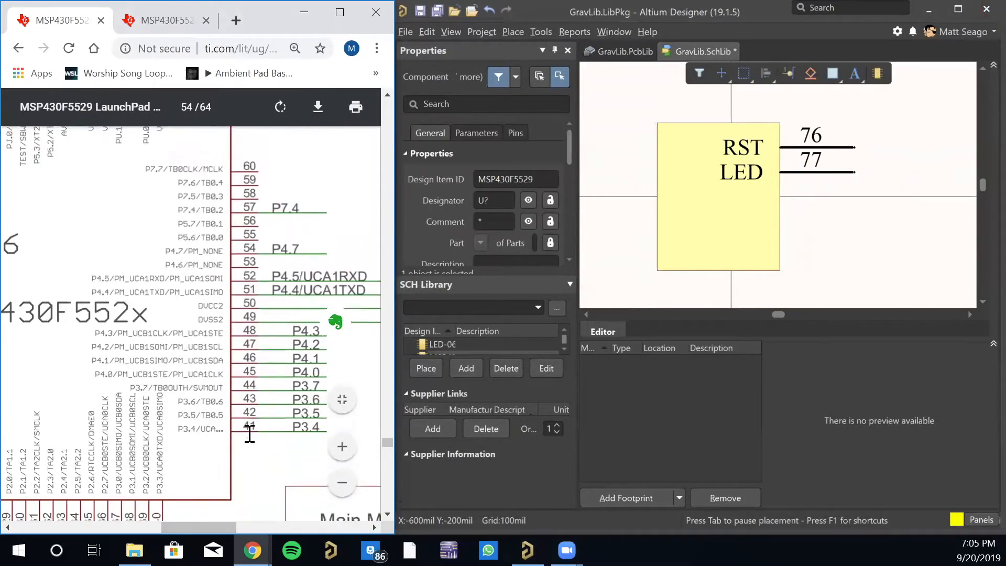
pyautogui.moveTo(224, 284); pyautogui.dragTo(214, 279)
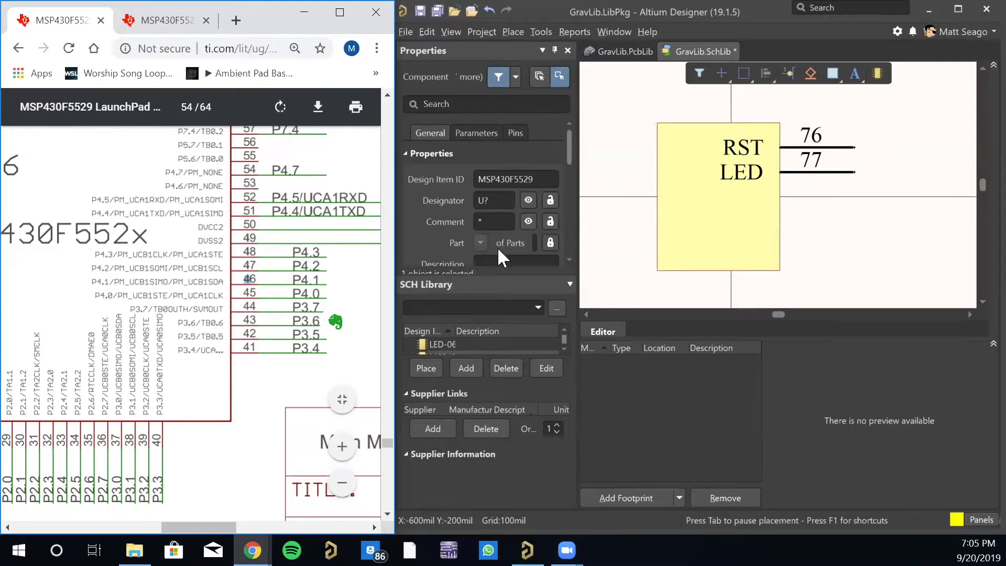
pyautogui.click(790, 74)
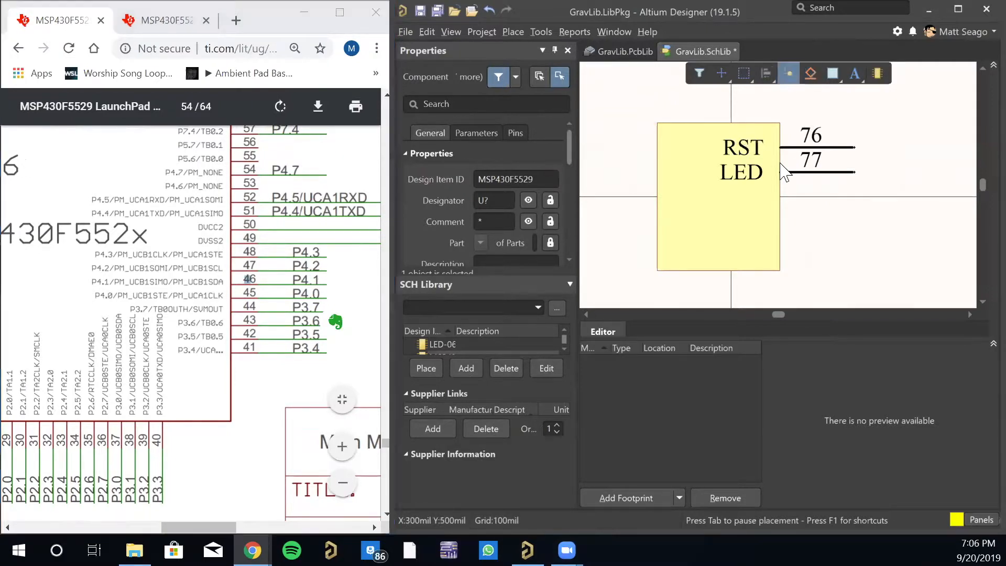
pyautogui.press('Tab')
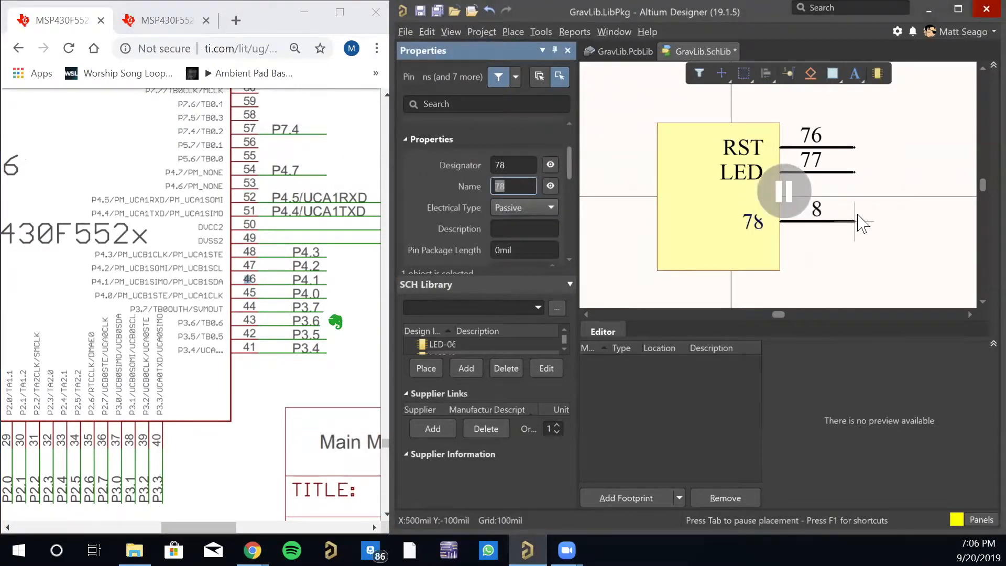
pyautogui.click(516, 166)
pyautogui.write('46')
pyautogui.press('Return')
pyautogui.press('Tab')
pyautogui.write('SDA')
pyautogui.press('Return')
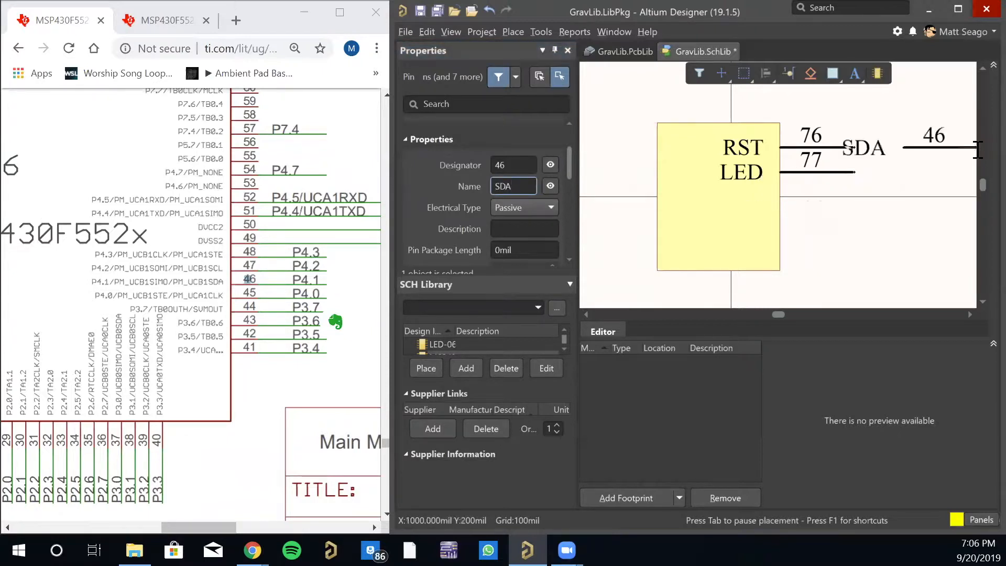
pyautogui.click(855, 195)
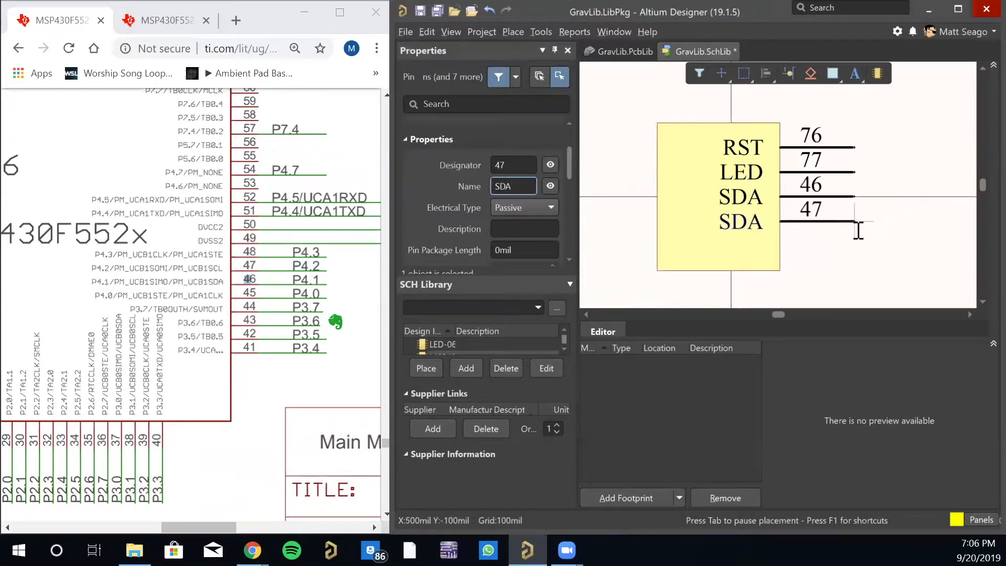
# - Place pin 47 named SCL directly below the SDA pin, and end pin placement
pyautogui.press('Tab')
pyautogui.write('SCL')
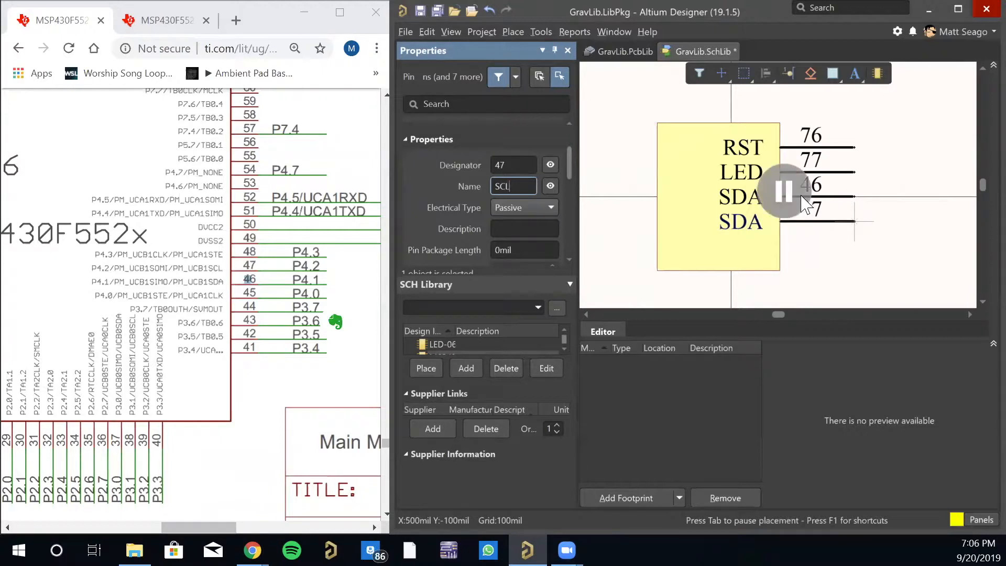
pyautogui.click(857, 231)
pyautogui.press('Escape')
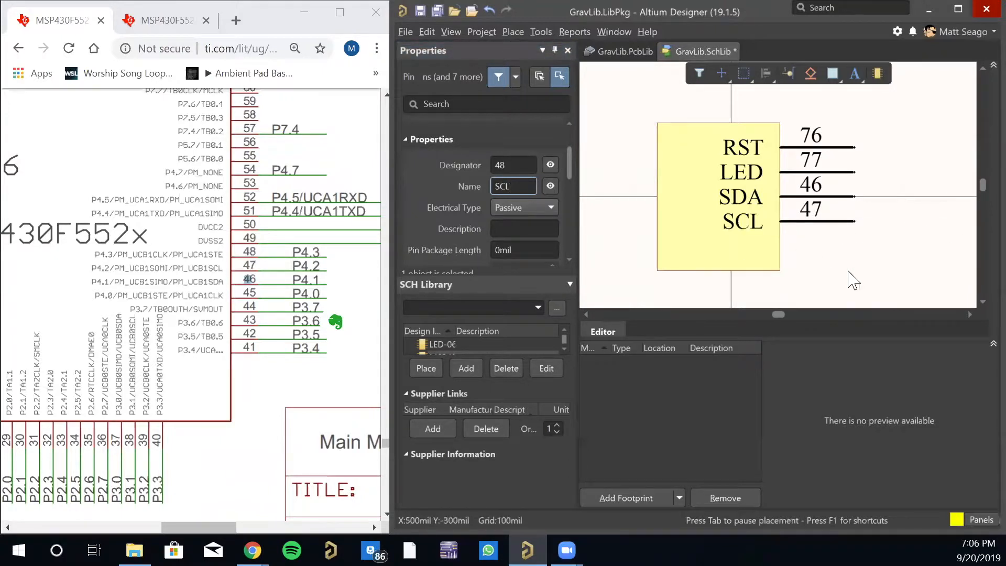
pyautogui.click(784, 217)
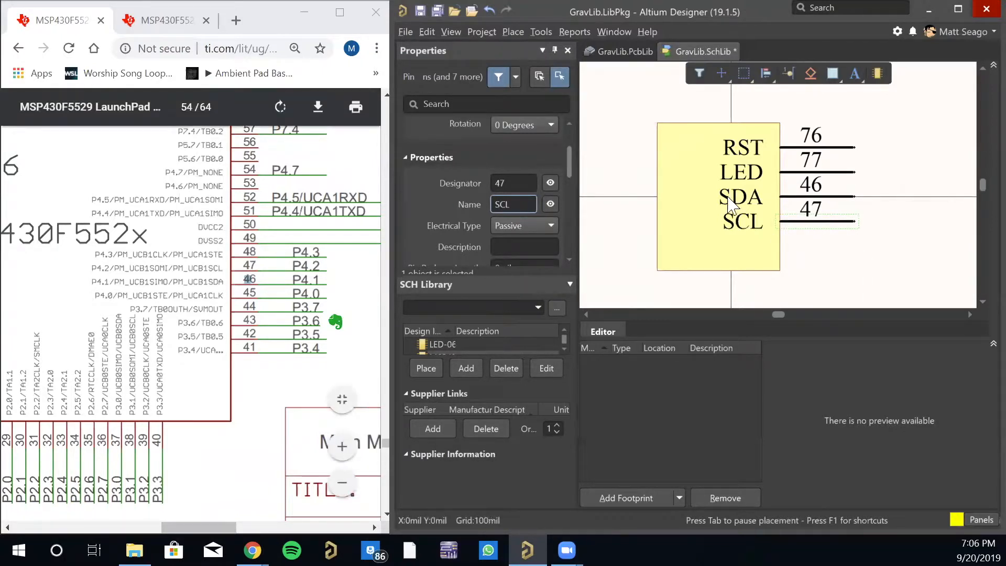
pyautogui.click(911, 283)
pyautogui.moveTo(871, 274); pyautogui.dragTo(857, 277, button='right')
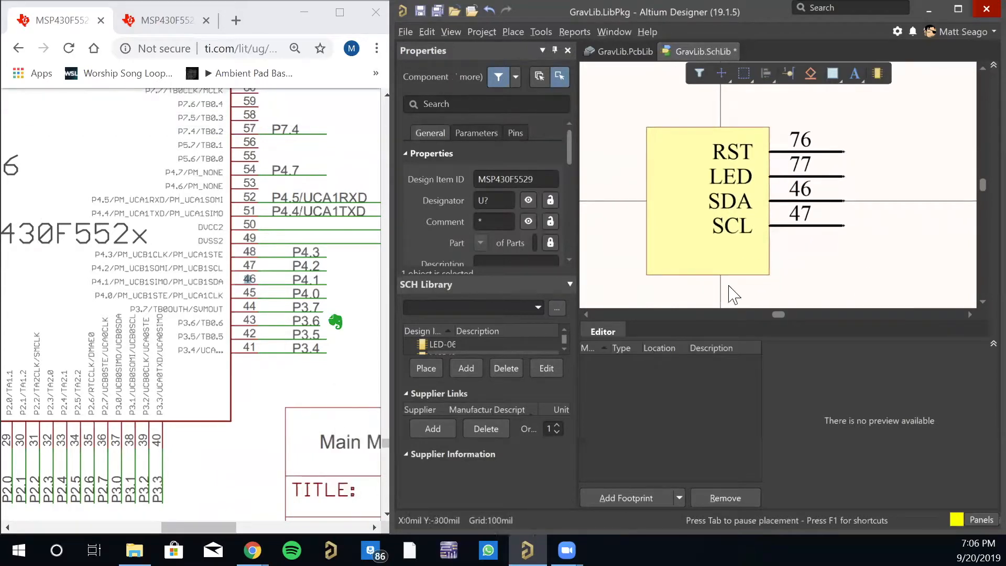
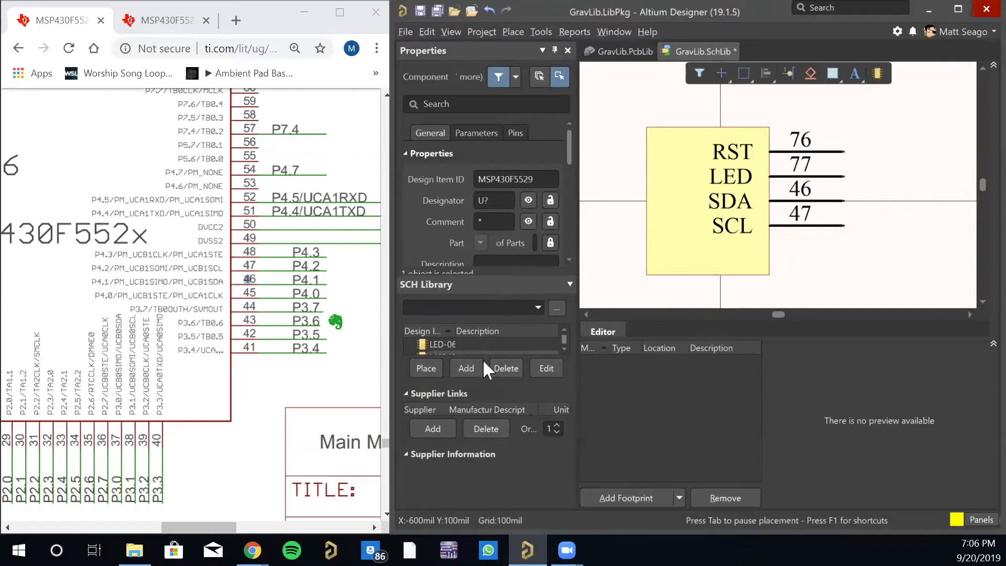
# - Enlarge the SCH Library component list and add a new part to the MSP430F5529 component
pyautogui.moveTo(489, 356); pyautogui.dragTo(472, 503)
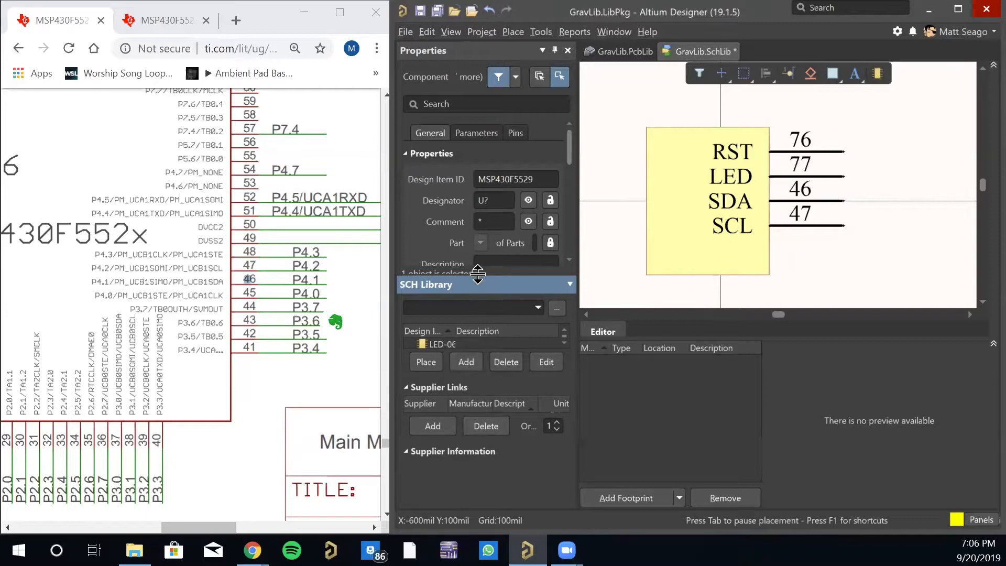
pyautogui.moveTo(484, 116); pyautogui.dragTo(482, 117)
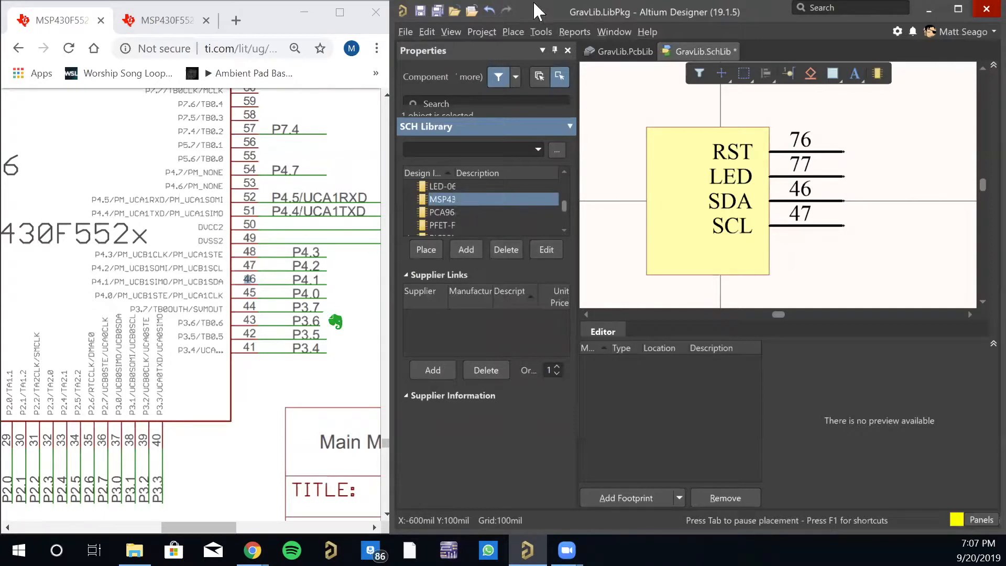
pyautogui.click(550, 30)
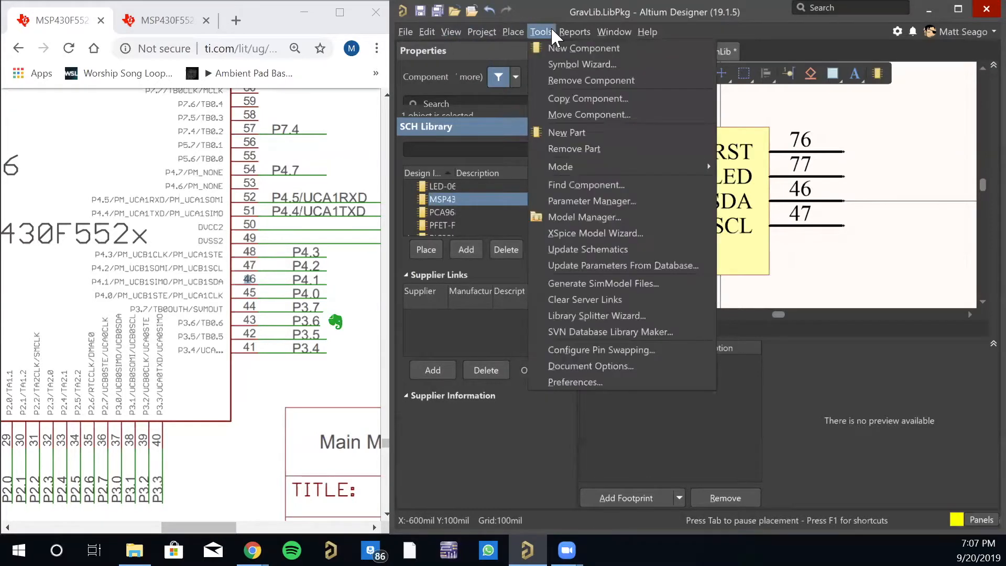
pyautogui.click(562, 133)
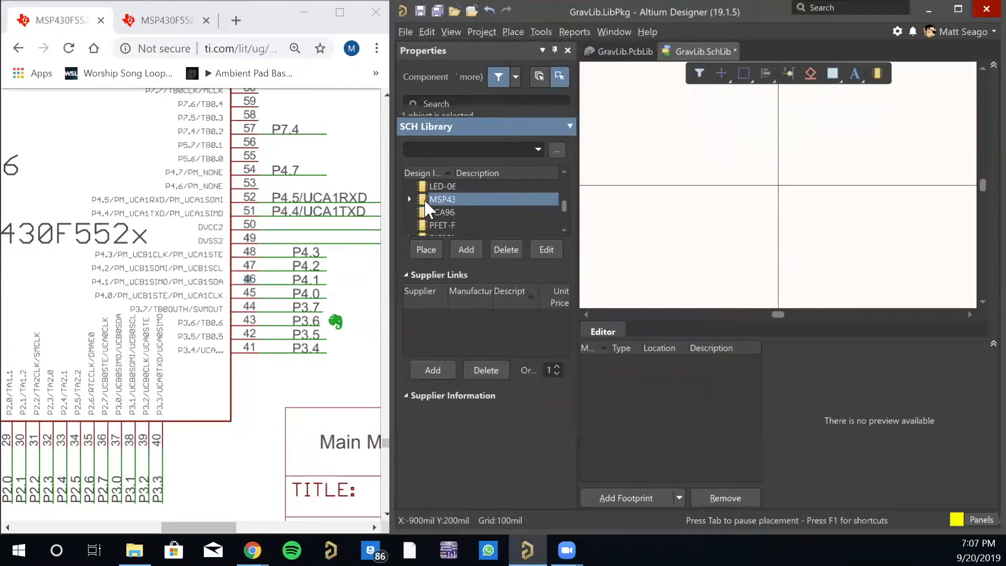
# - Expand the MSP430F5529 entry, widen the Design Item ID column to read the part names, and open Part B
pyautogui.click(407, 195)
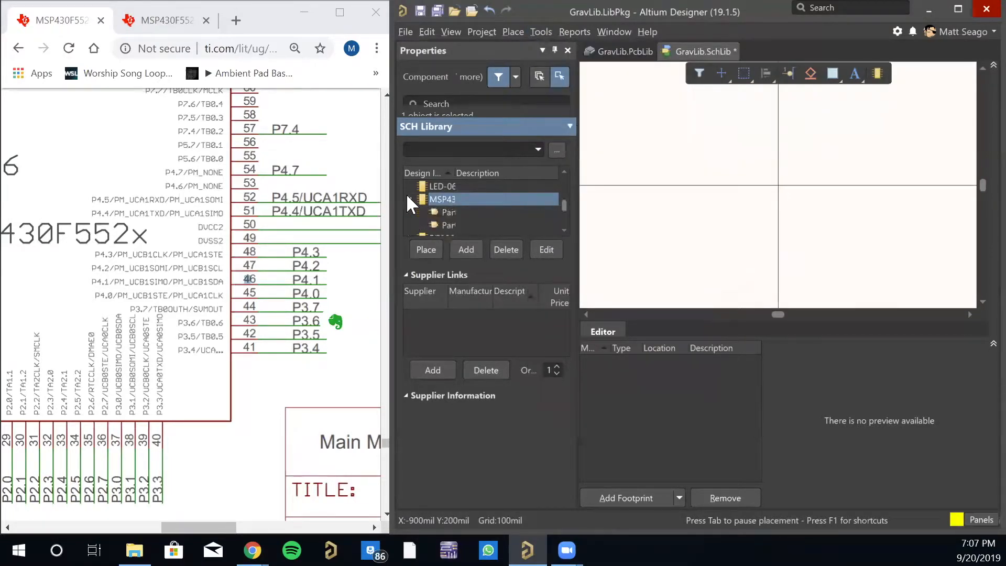
pyautogui.click(450, 211)
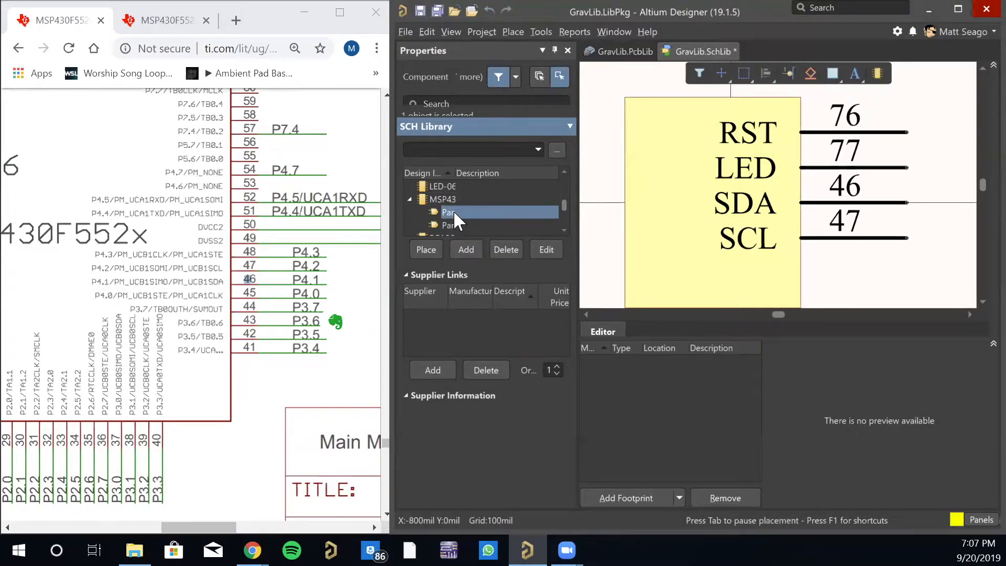
pyautogui.click(441, 199)
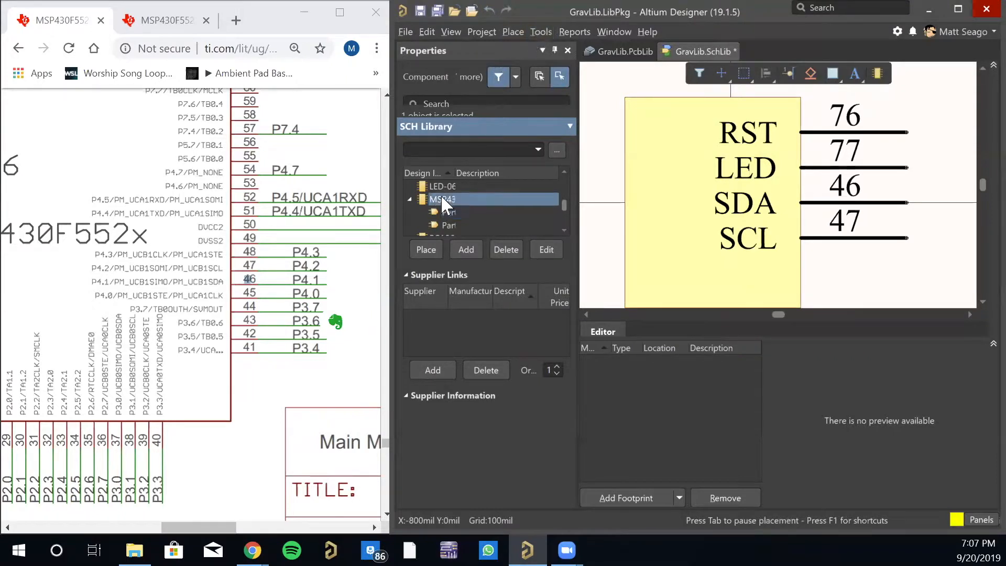
pyautogui.click(534, 32)
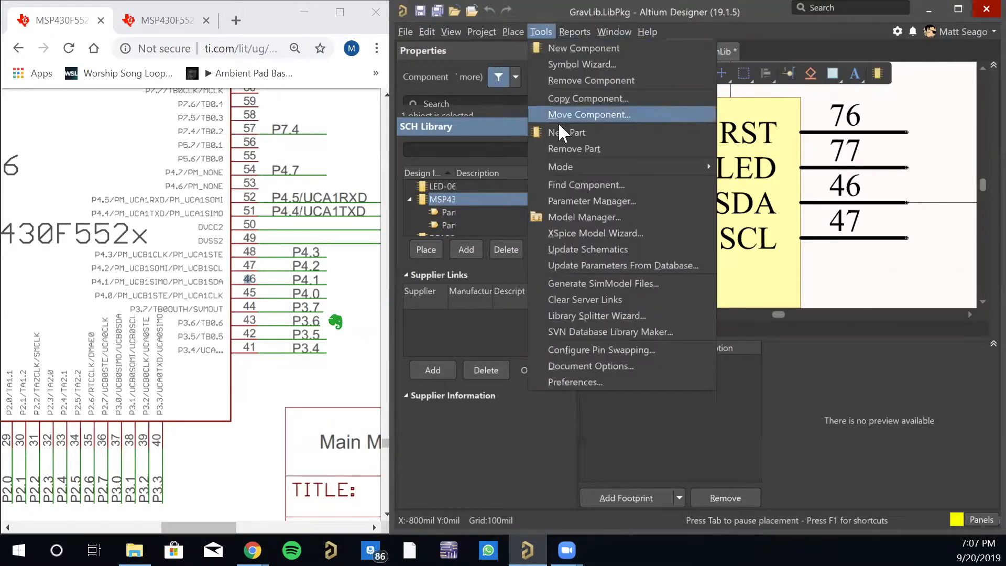
pyautogui.click(540, 29)
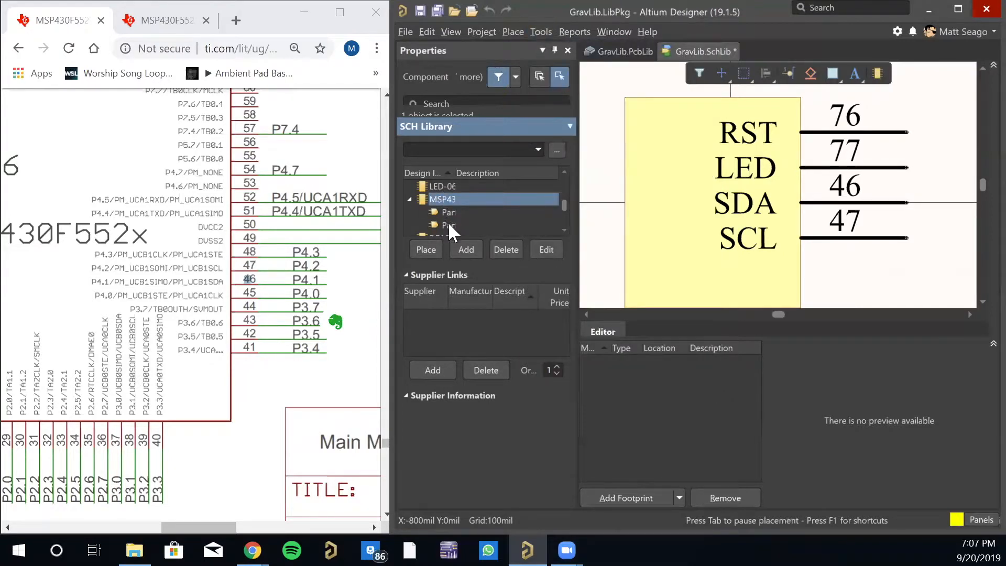
pyautogui.click(449, 210)
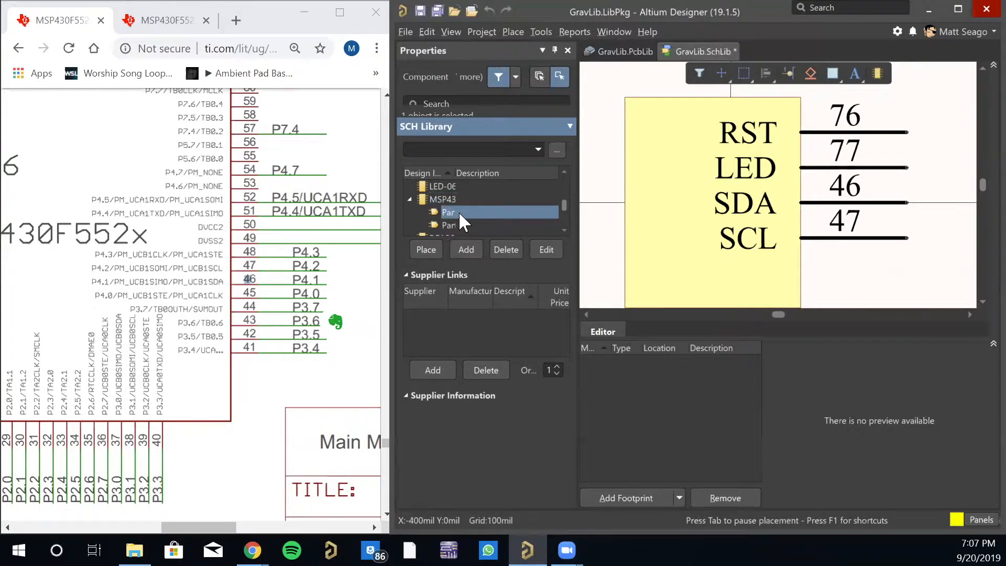
pyautogui.moveTo(448, 173); pyautogui.dragTo(490, 176)
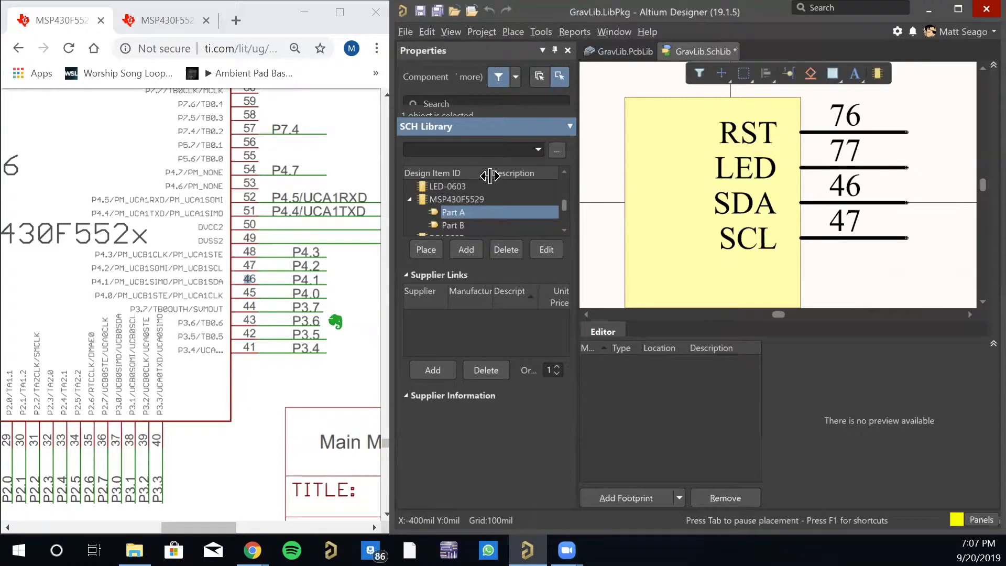
pyautogui.click(455, 222)
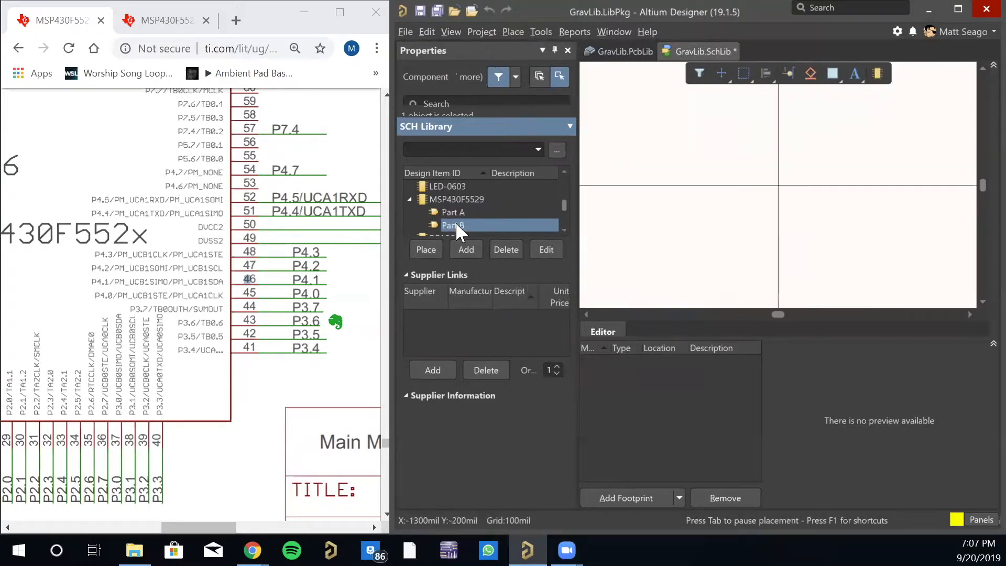
# - Draw a rectangular symbol body around the origin of Part B and end rectangle placement
pyautogui.click(833, 73)
pyautogui.click(704, 135)
pyautogui.click(827, 283)
pyautogui.click(858, 192)
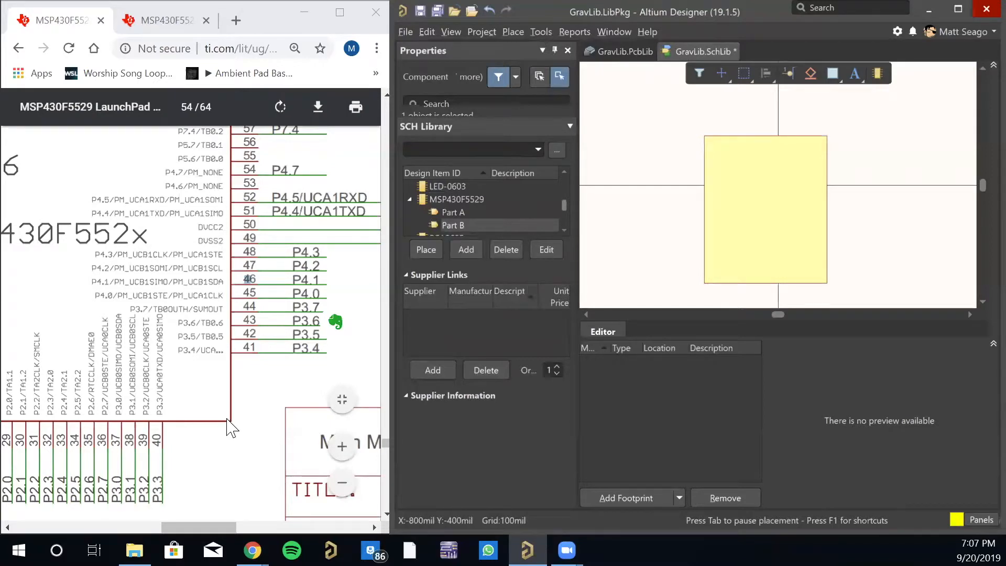
# - Locate the LFXTCLK crystal pins in the LaunchPad schematic and place pin 12 named XIN near the top of Part B's left edge
pyautogui.scroll(6, 229, 427)
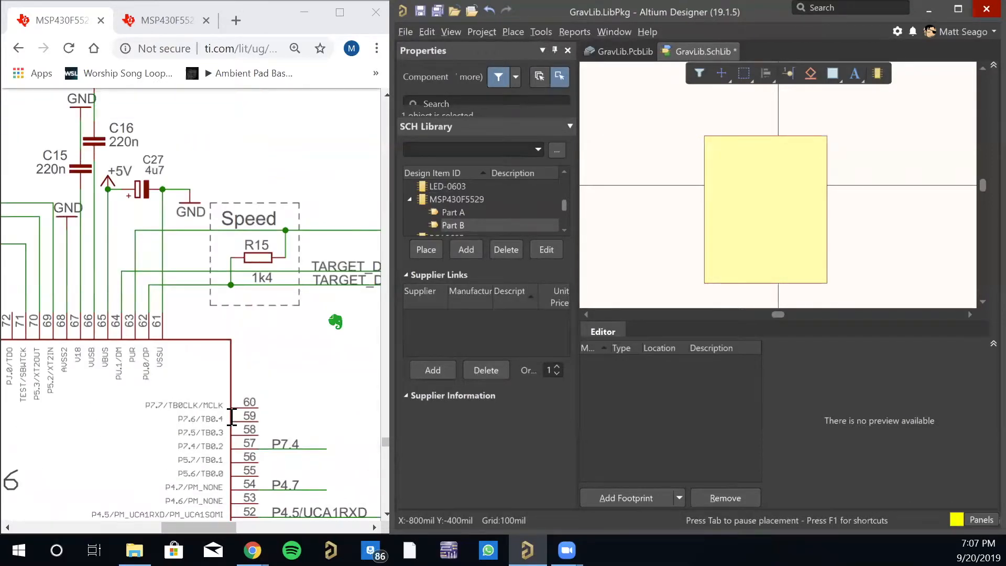
pyautogui.moveTo(207, 527); pyautogui.dragTo(109, 526)
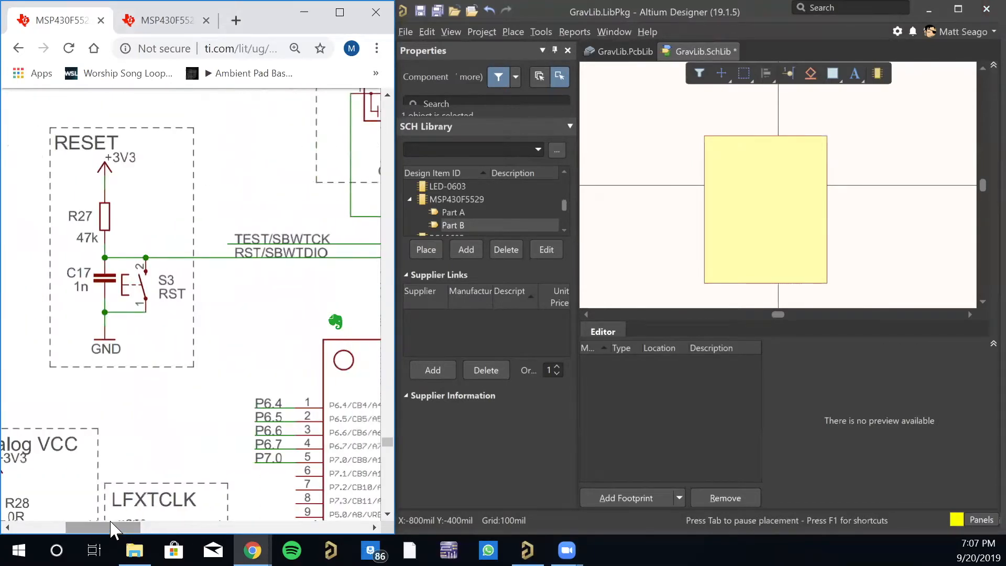
pyautogui.scroll(-8, 152, 461)
pyautogui.scroll(3, 183, 367)
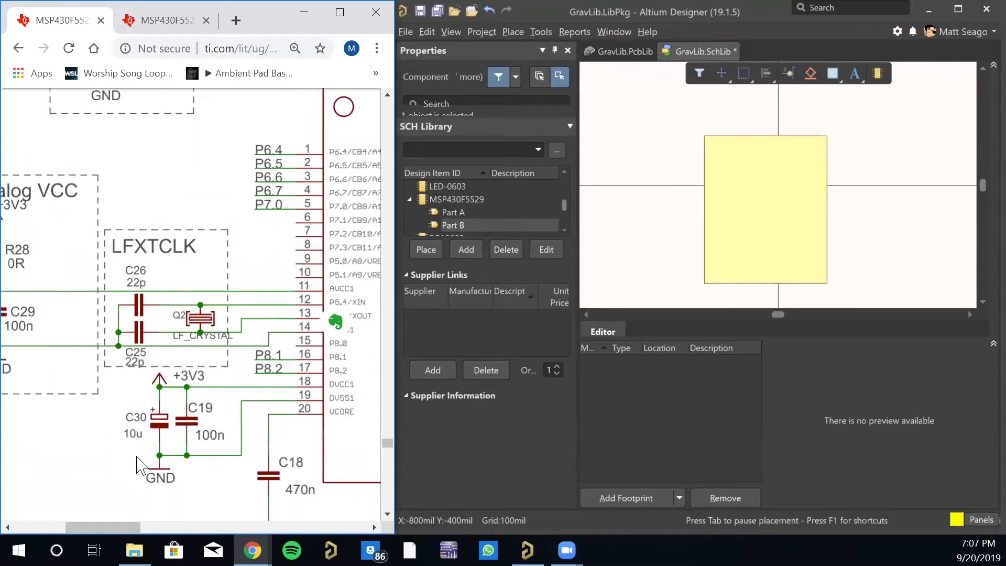
pyautogui.moveTo(139, 527); pyautogui.dragTo(163, 531)
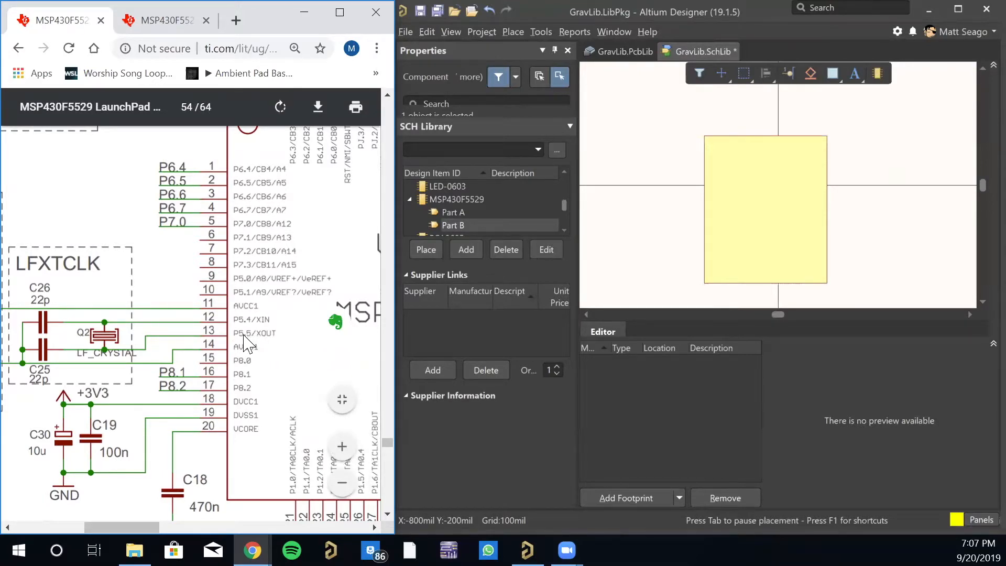
pyautogui.moveTo(137, 528)
pyautogui.mouseDown()
pyautogui.moveTo(116, 528)
pyautogui.moveTo(127, 527)
pyautogui.mouseUp()
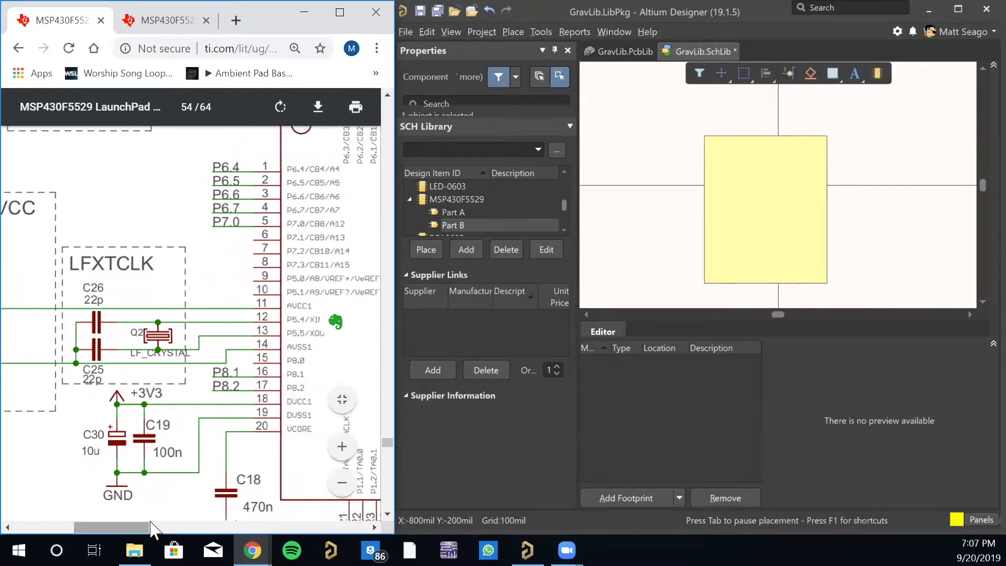
pyautogui.click(787, 74)
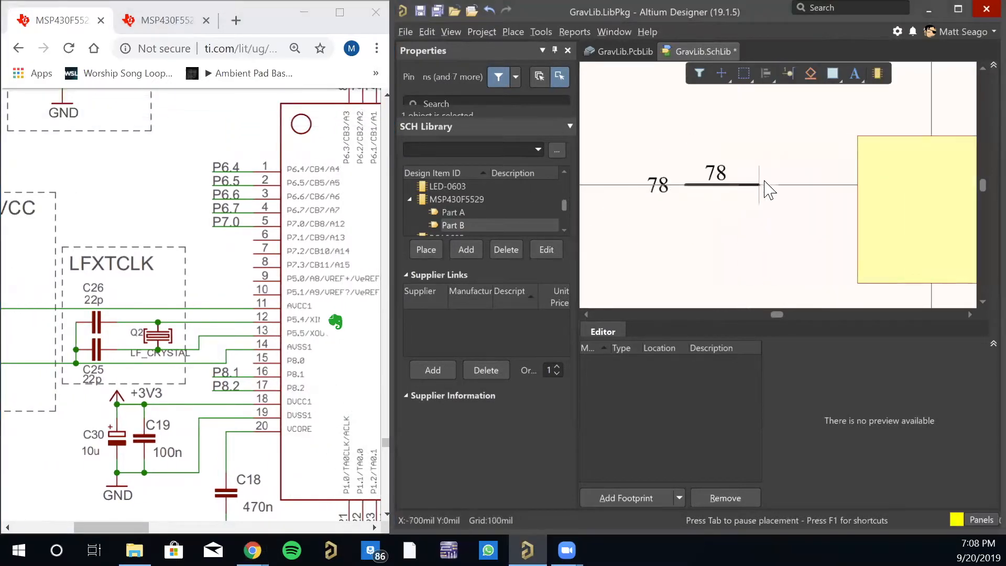
pyautogui.press('space')
pyautogui.press('space')
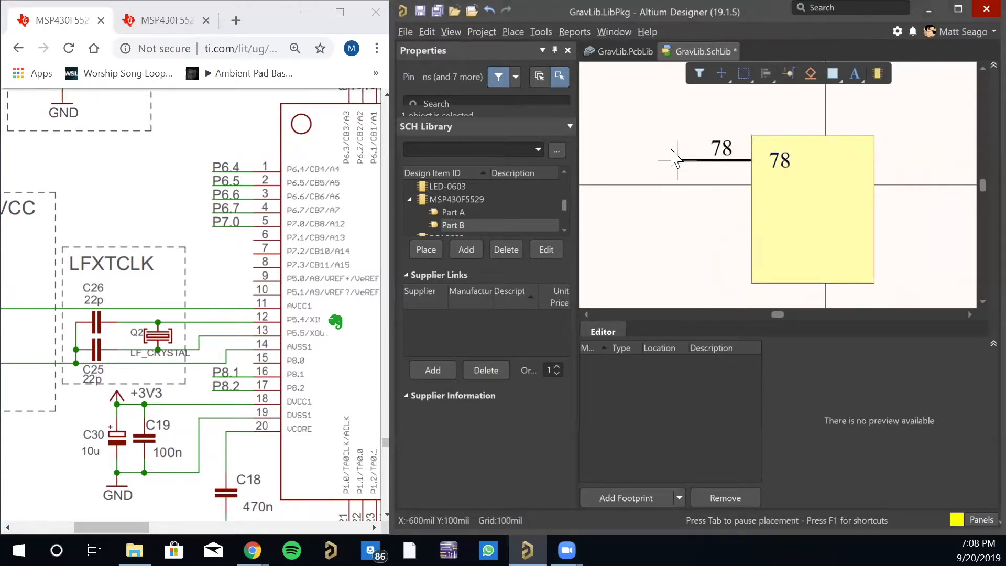
pyautogui.press('Tab')
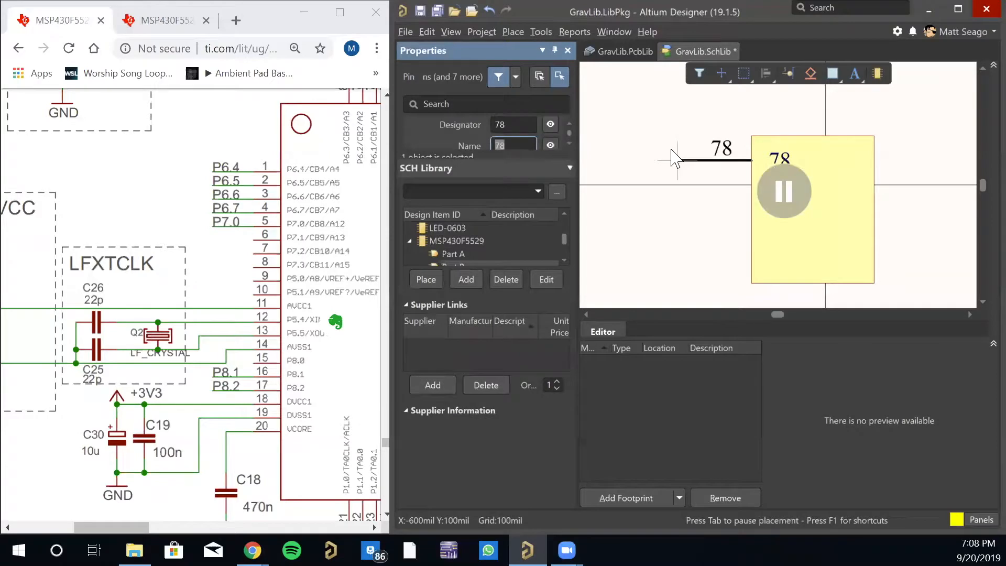
pyautogui.click(511, 124)
pyautogui.write('12')
pyautogui.press('Tab')
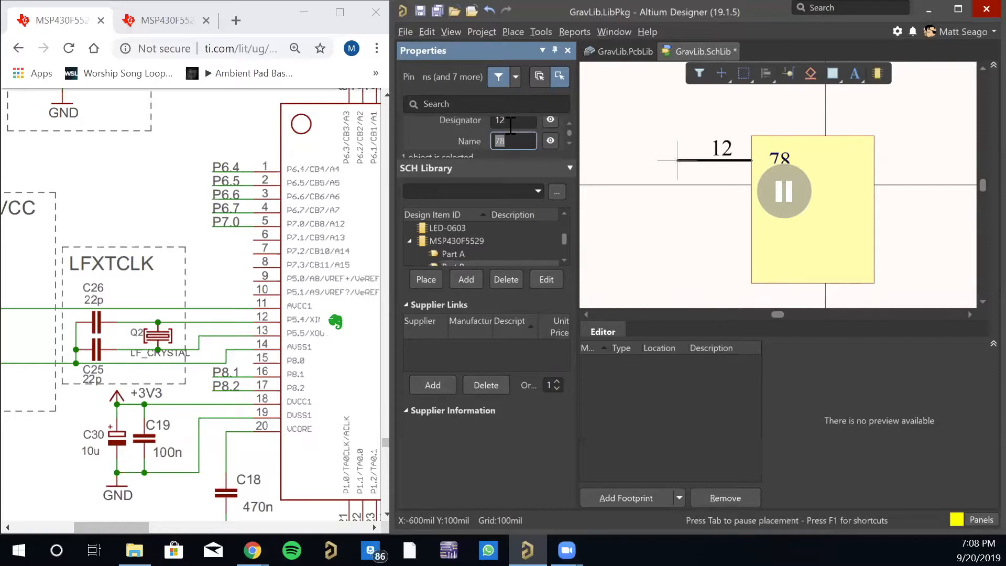
pyautogui.press('Return')
pyautogui.click(679, 161)
# - Place pin 13 named XOUT directly below the XIN pin on the body's left edge
pyautogui.press('Tab')
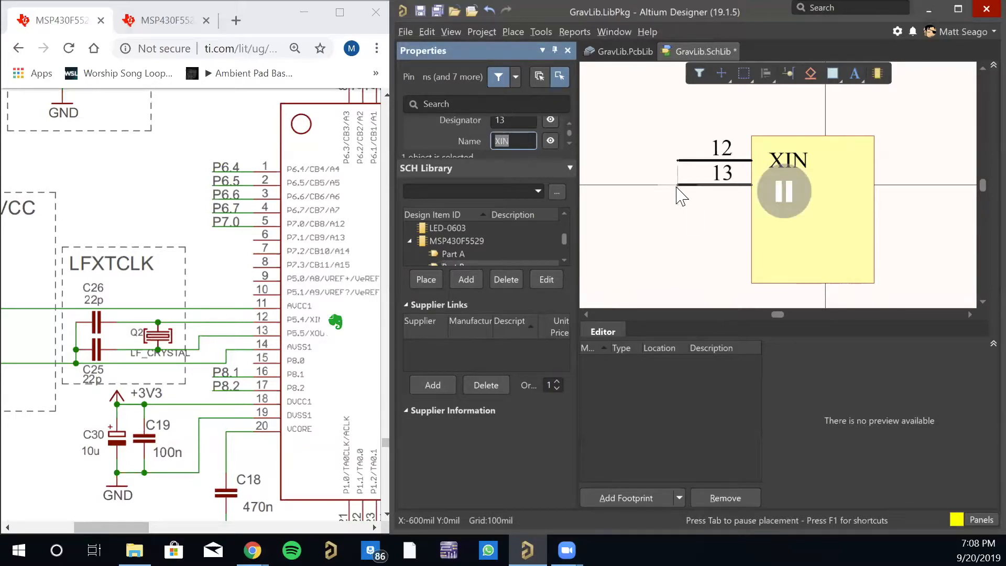
pyautogui.write('XOUT')
pyautogui.press('Return')
pyautogui.click(678, 185)
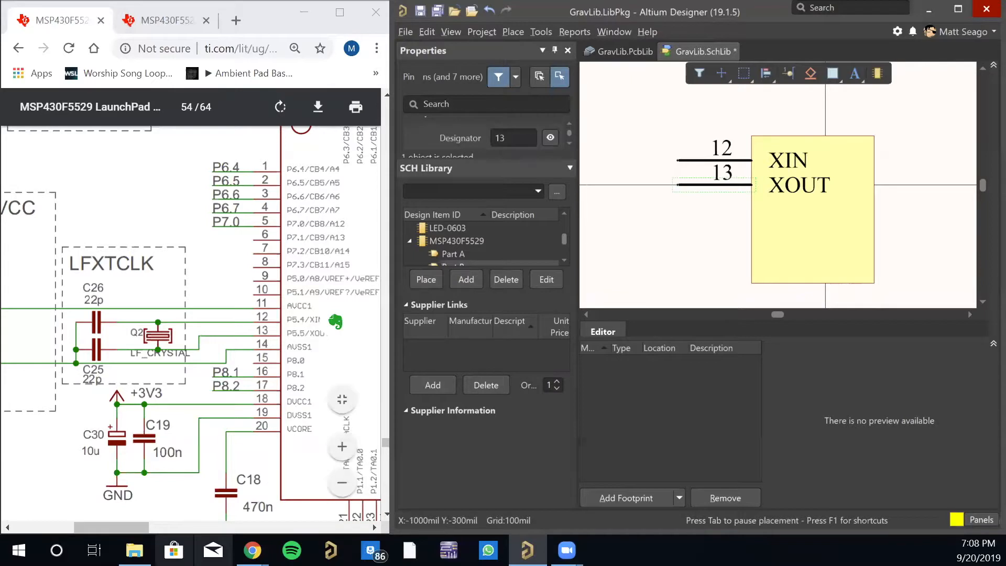
# - Locate the XT2 crystal pins in the LaunchPad schematic and place pin 69 named XT2IN directly below the XOUT pin
pyautogui.moveTo(116, 526); pyautogui.dragTo(144, 528)
pyautogui.scroll(6, 170, 397)
pyautogui.scroll(-4, 171, 397)
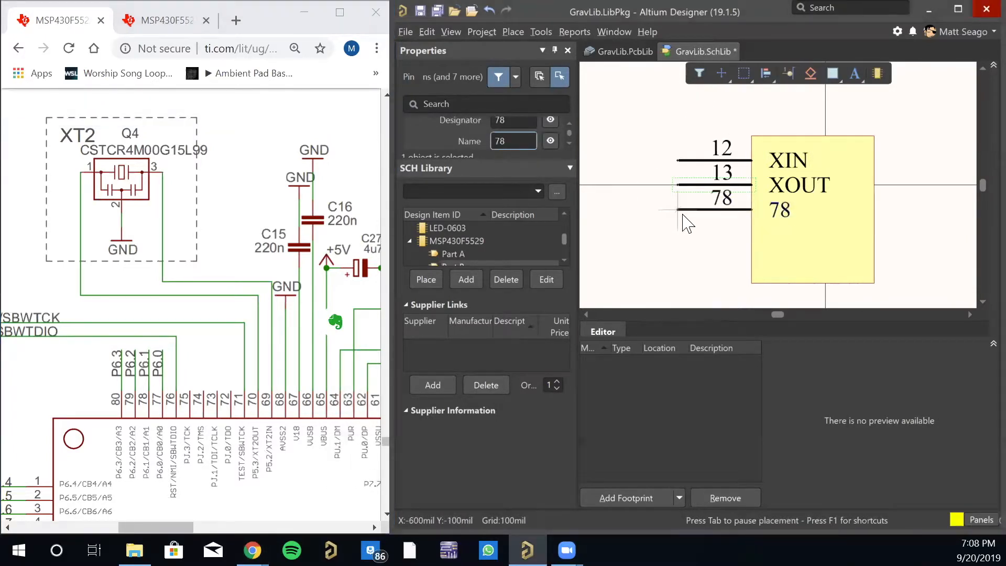
pyautogui.press('Tab')
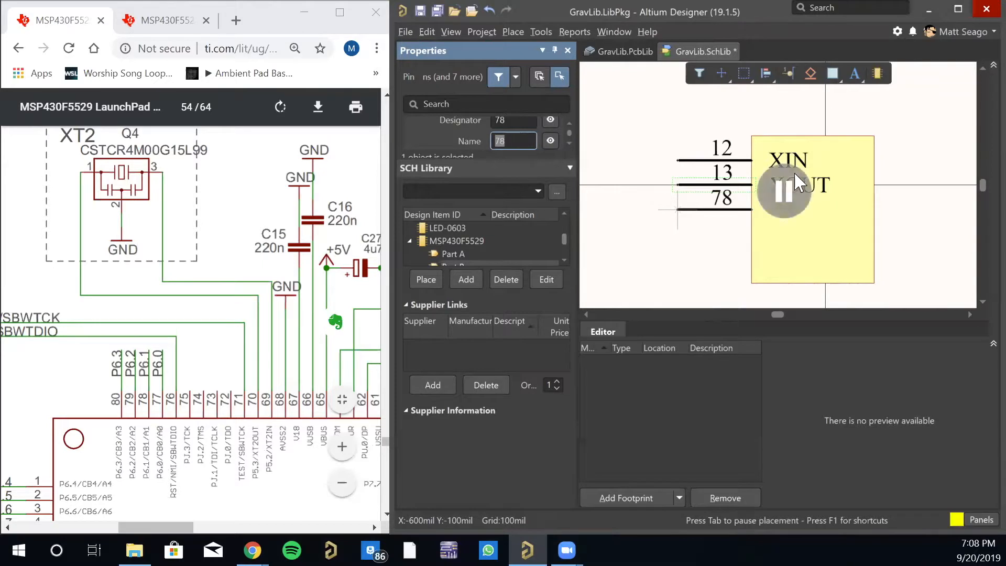
pyautogui.click(521, 120)
pyautogui.write('69')
pyautogui.press('Tab')
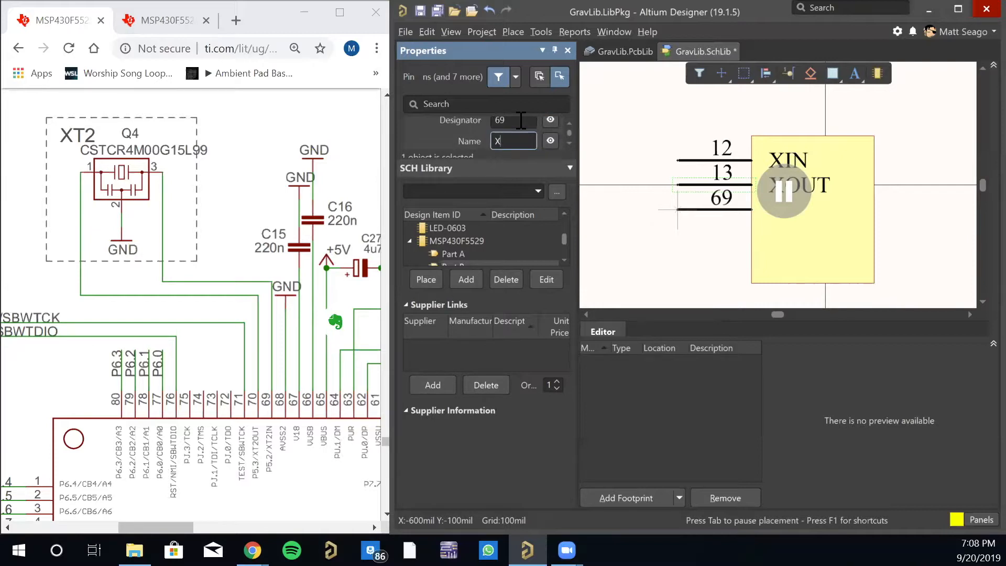
pyautogui.press('Return')
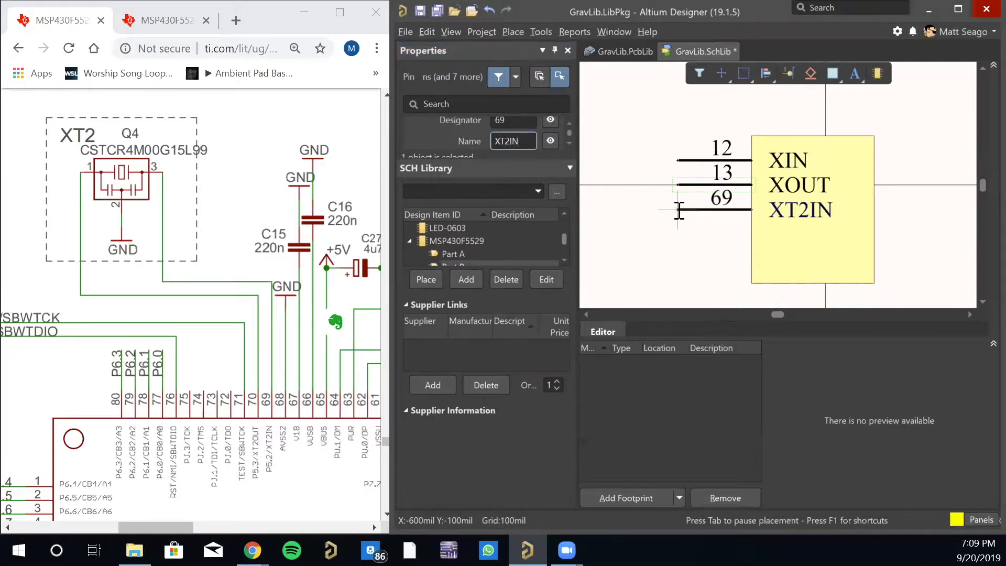
pyautogui.click(679, 209)
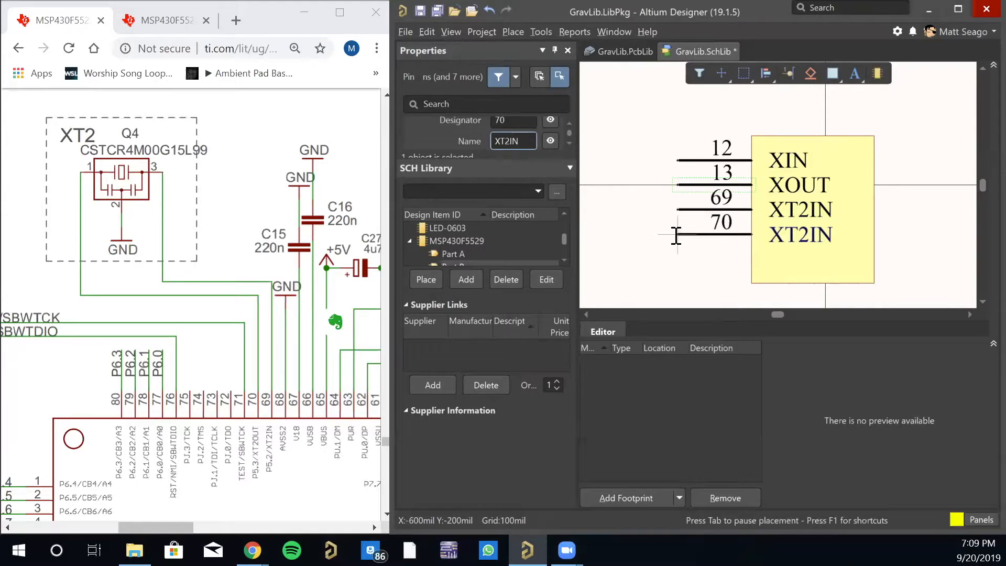
# - Place pin 70 named XT2OUT directly below the XT2IN pin, and end pin placement
pyautogui.press('Tab')
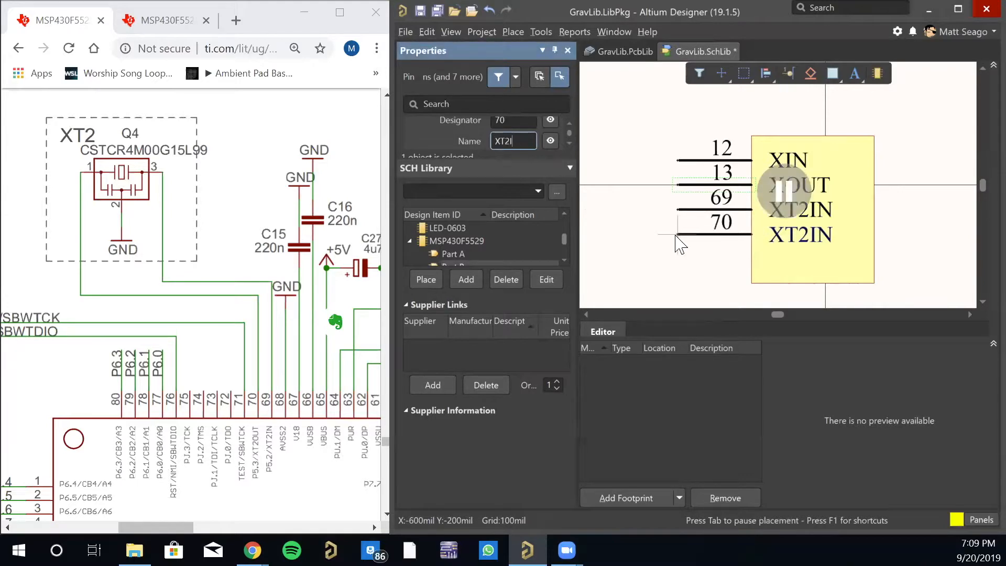
pyautogui.press('Return')
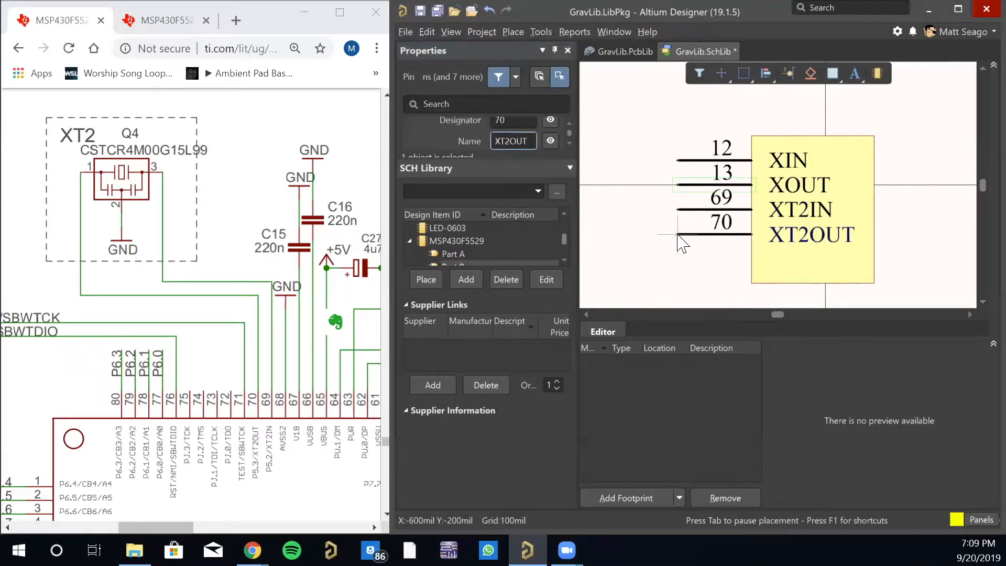
pyautogui.click(679, 241)
pyautogui.press('Escape')
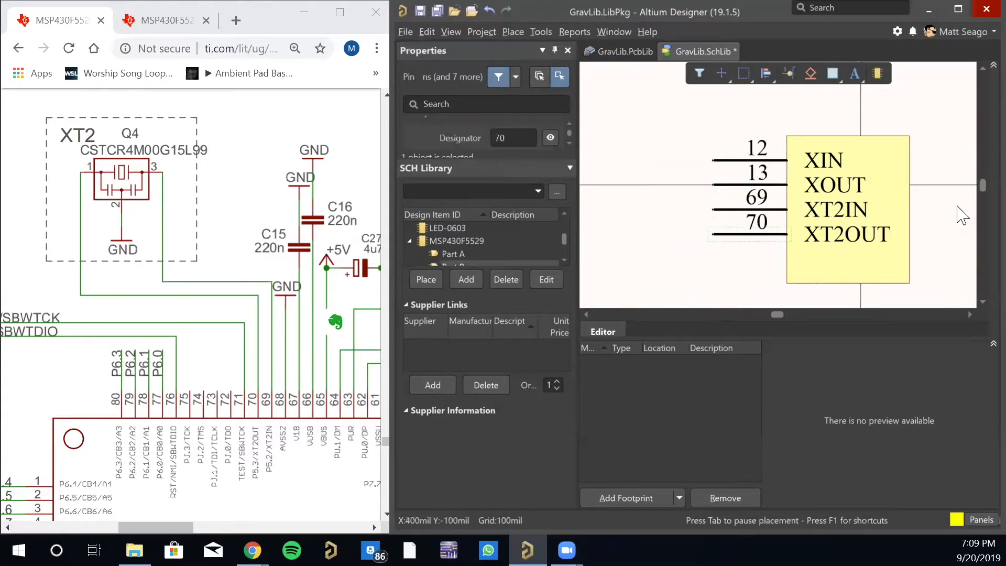
# - Widen Part B's rectangular body by extending its right edge outward, and deselect it
pyautogui.moveTo(962, 215); pyautogui.dragTo(856, 206, button='right')
pyautogui.click(805, 201)
pyautogui.moveTo(807, 202); pyautogui.dragTo(906, 202)
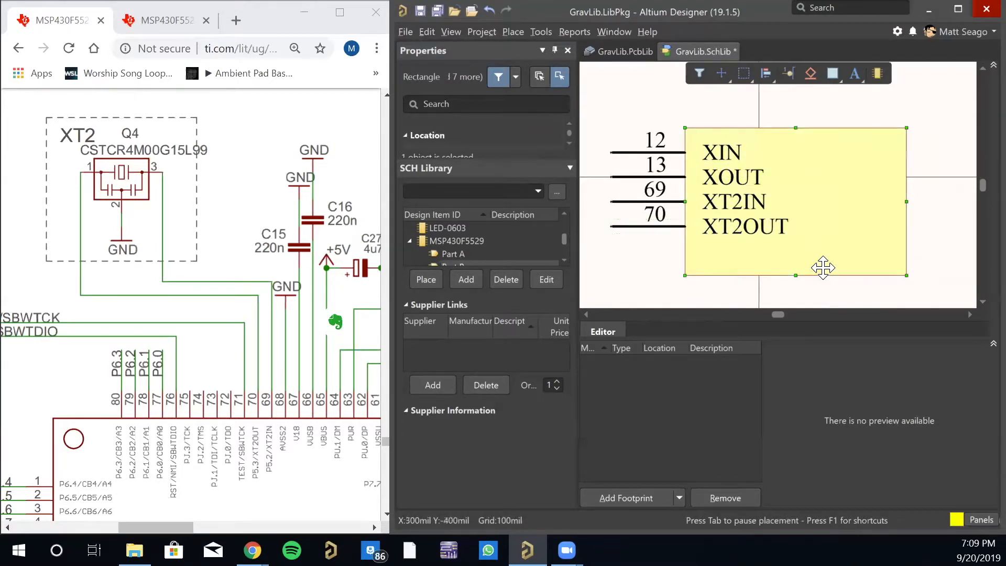
pyautogui.click(736, 100)
pyautogui.moveTo(631, 253); pyautogui.dragTo(596, 222, button='right')
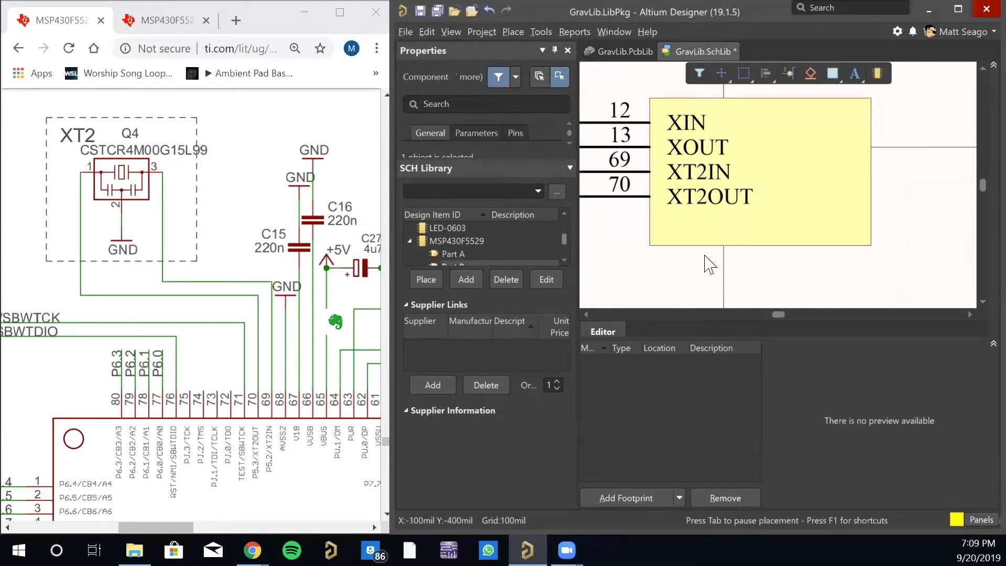
# - Examine U6 in the LaunchPad schematic, reading the pins along the chip's left edge from P6.4 down to VCORE
pyautogui.keyDown('ctrl'); pyautogui.scroll(-1, 708, 262); pyautogui.keyUp('ctrl')
pyautogui.scroll(-3, 219, 338)
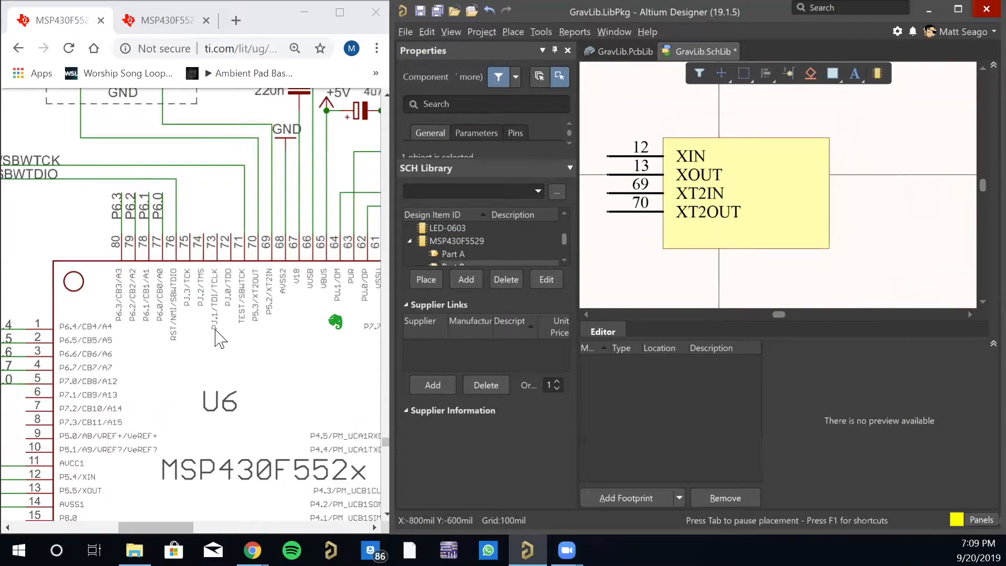
pyautogui.keyDown('ctrl'); pyautogui.scroll(-3, 219, 338); pyautogui.keyUp('ctrl')
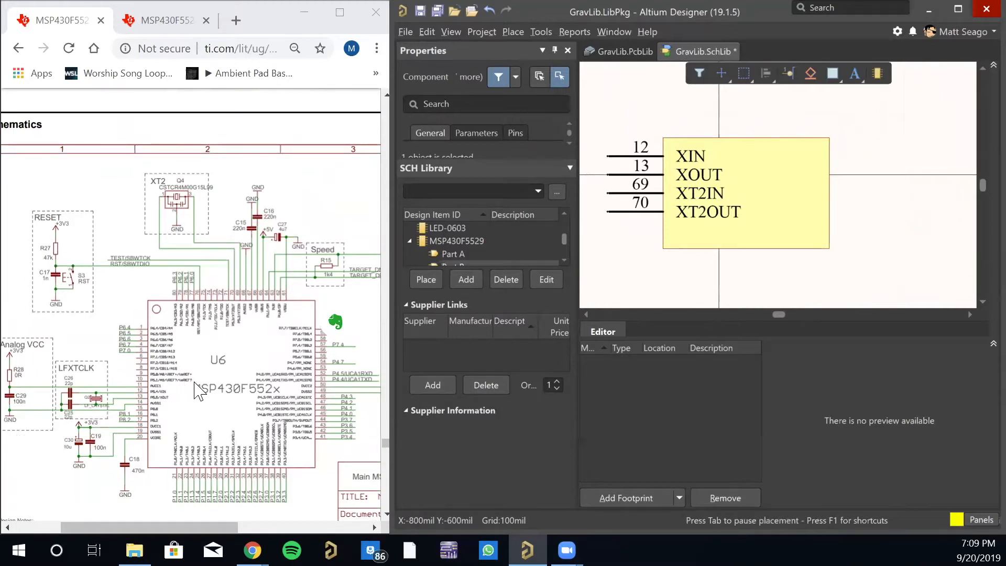
pyautogui.click(283, 373)
pyautogui.rightClick(279, 360)
pyautogui.click(202, 320)
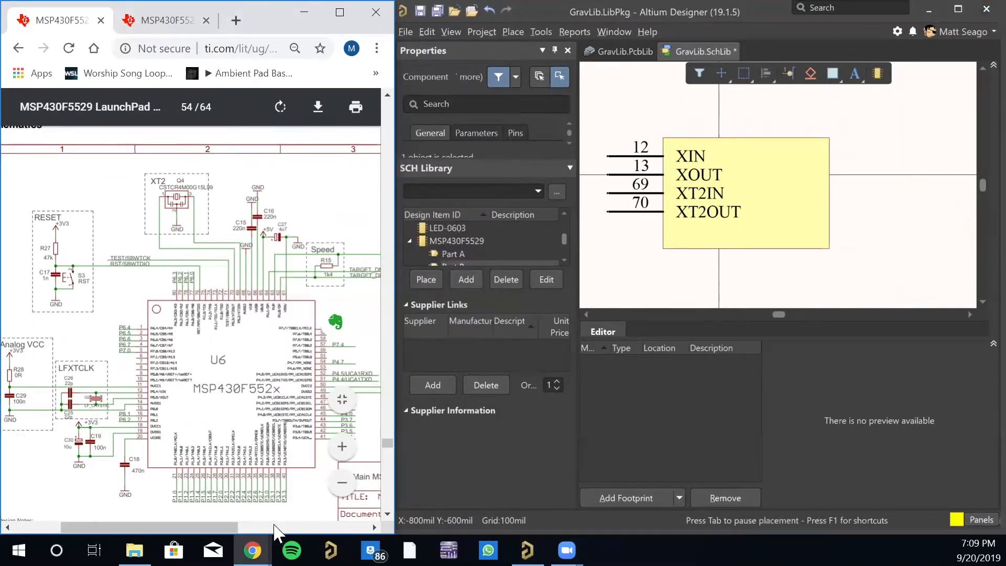
pyautogui.moveTo(219, 527); pyautogui.dragTo(192, 527)
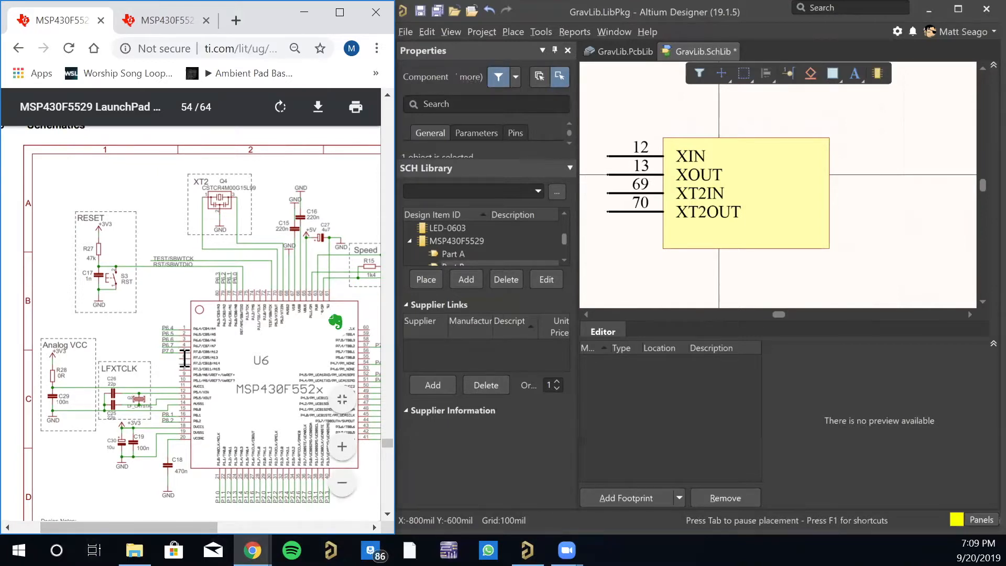
pyautogui.keyDown('ctrl'); pyautogui.scroll(1, 180, 367); pyautogui.keyUp('ctrl')
pyautogui.keyDown('ctrl'); pyautogui.scroll(4, 181, 366); pyautogui.keyUp('ctrl')
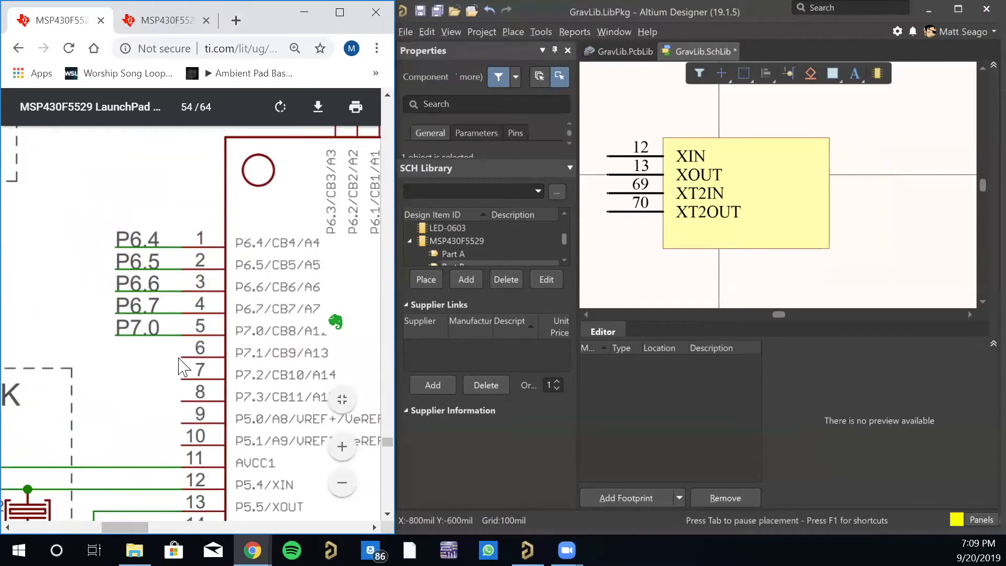
pyautogui.keyDown('ctrl'); pyautogui.scroll(-5, 181, 367); pyautogui.keyUp('ctrl')
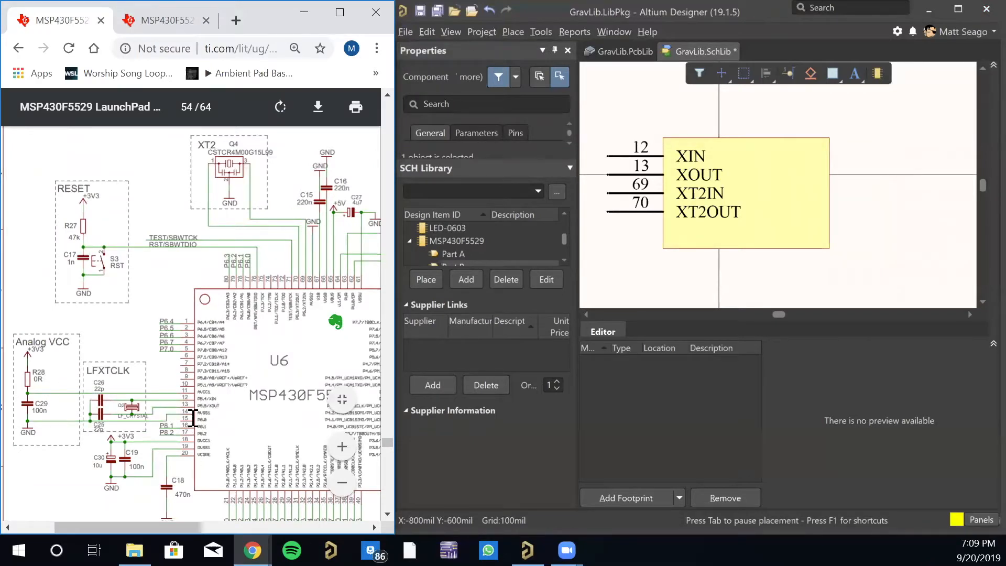
pyautogui.keyDown('ctrl'); pyautogui.scroll(3, 198, 403); pyautogui.keyUp('ctrl')
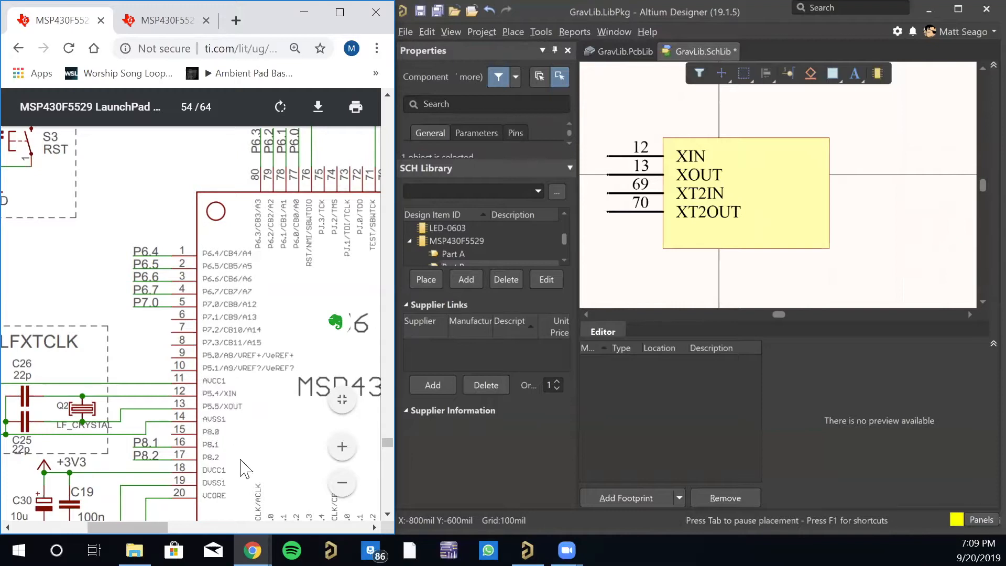
pyautogui.scroll(-3, 211, 441)
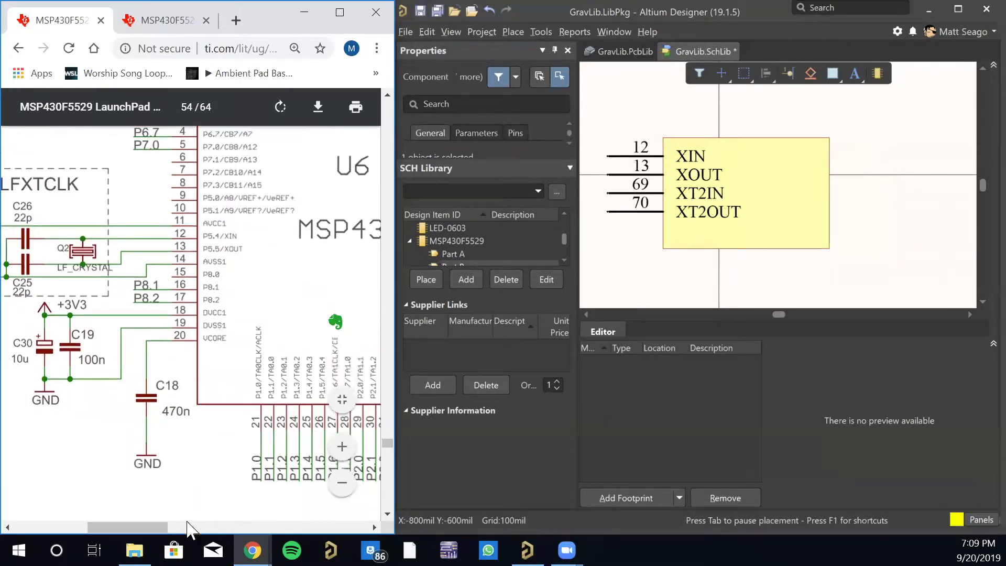
# - Examine the pins along U6's right and top edges in the LaunchPad schematic, including the supply and USB pins
pyautogui.moveTo(153, 526); pyautogui.dragTo(222, 520)
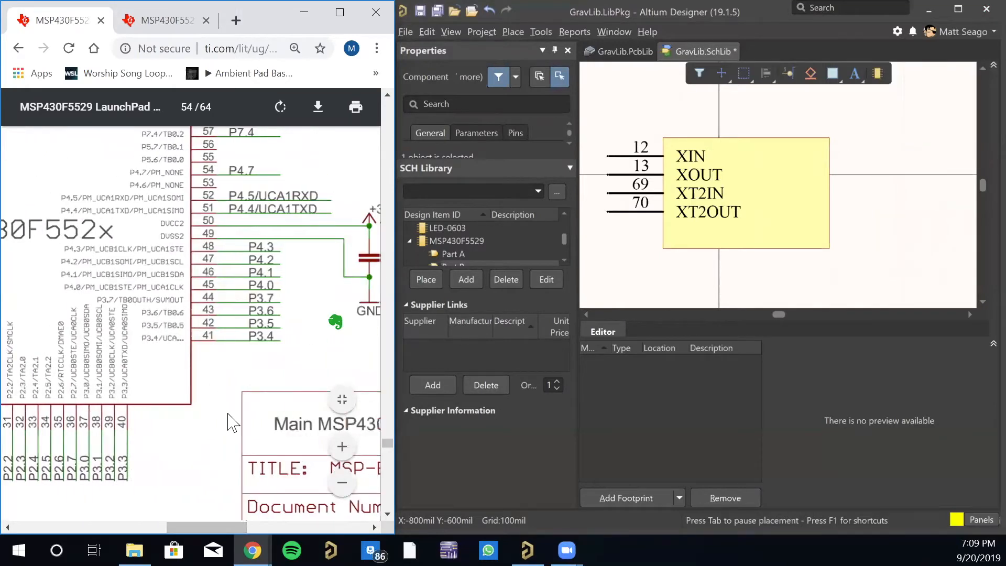
pyautogui.scroll(2, 294, 337)
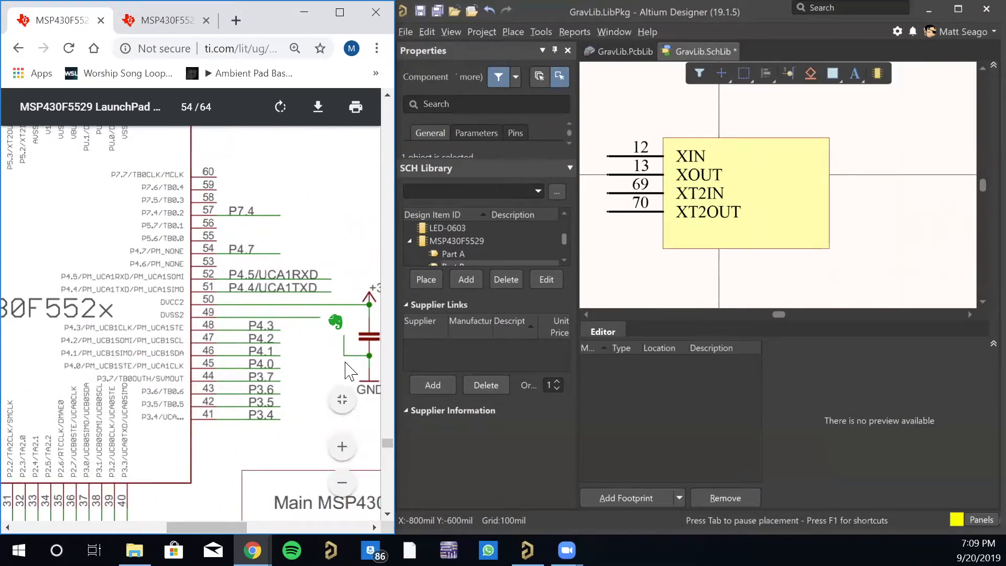
pyautogui.scroll(5, 213, 332)
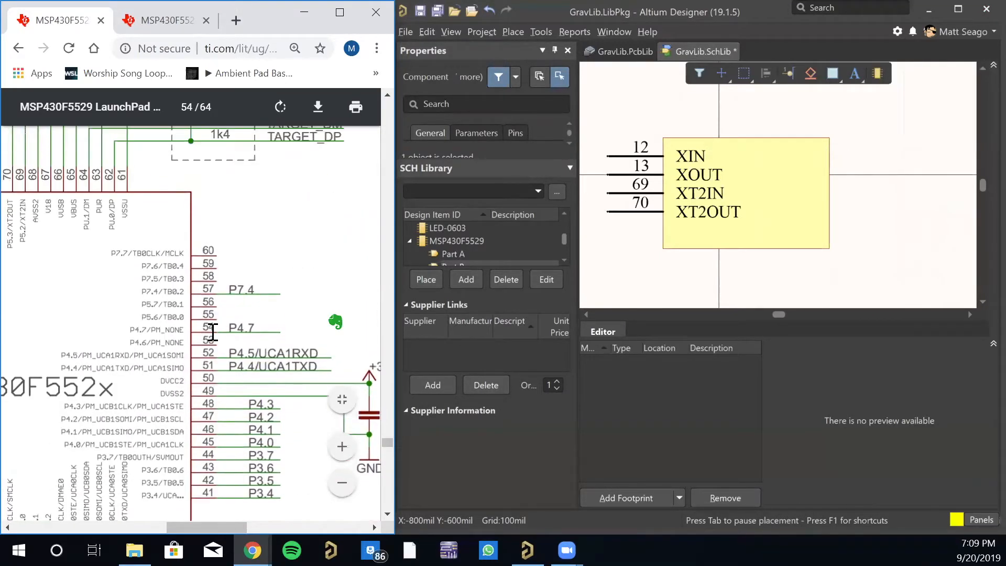
pyautogui.scroll(2, 212, 331)
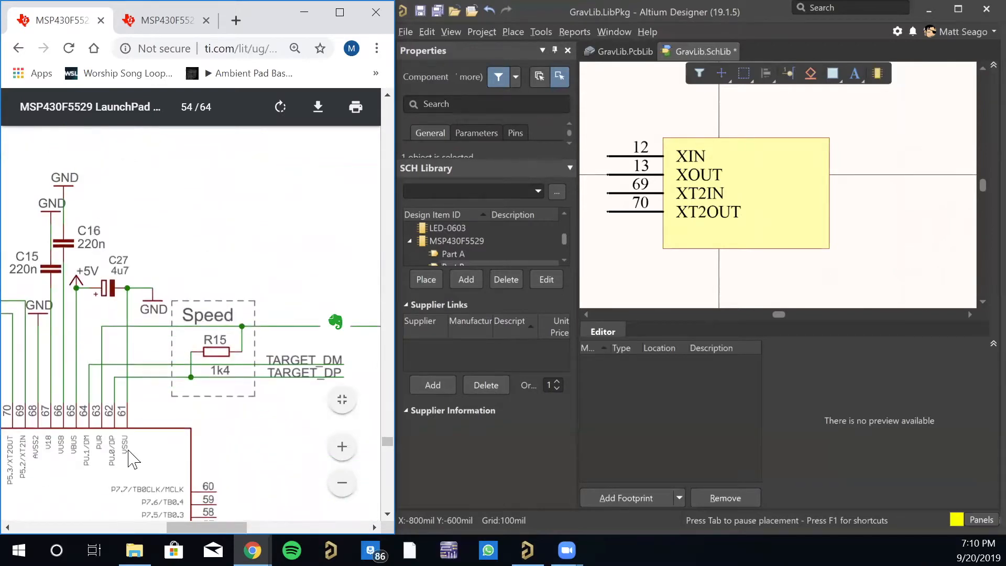
pyautogui.moveTo(238, 528); pyautogui.dragTo(211, 528)
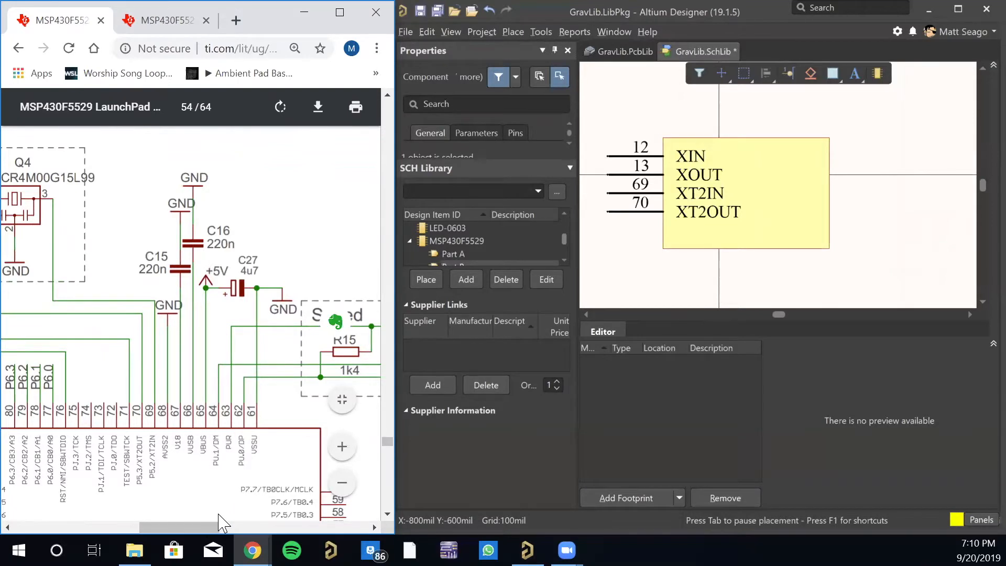
pyautogui.keyDown('ctrl'); pyautogui.scroll(1, 218, 514); pyautogui.keyUp('ctrl')
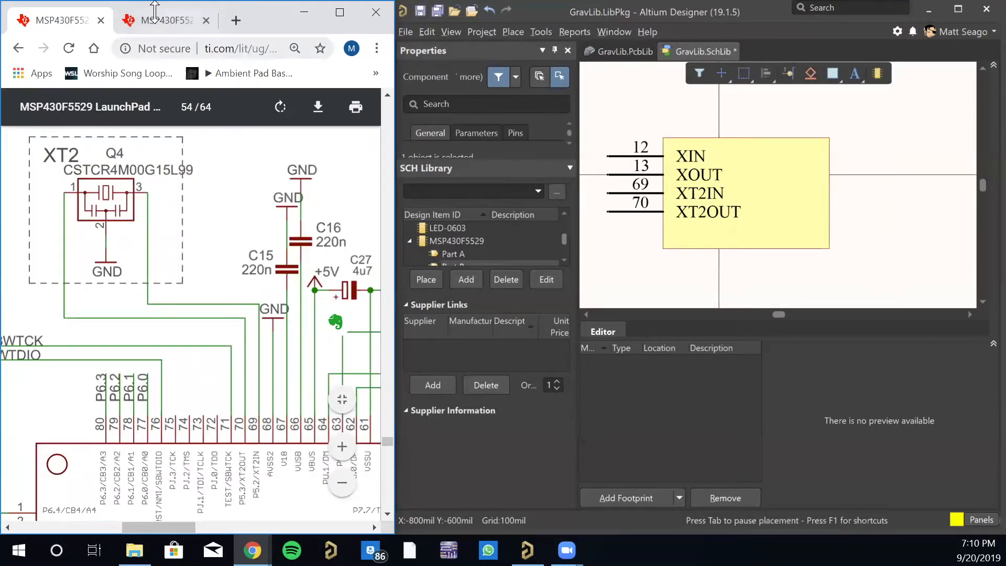
# - Search the MSP430F552x datasheet for "vbus" and read the pin 65 entry in the Terminal Functions table
pyautogui.click(163, 26)
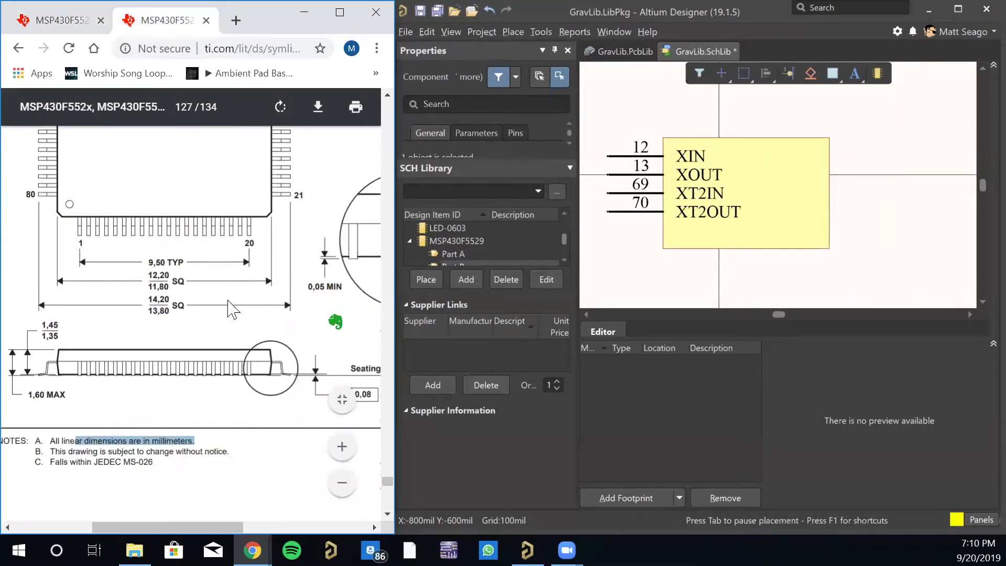
pyautogui.click(253, 321)
pyautogui.hotkey('ctrl', 'f')
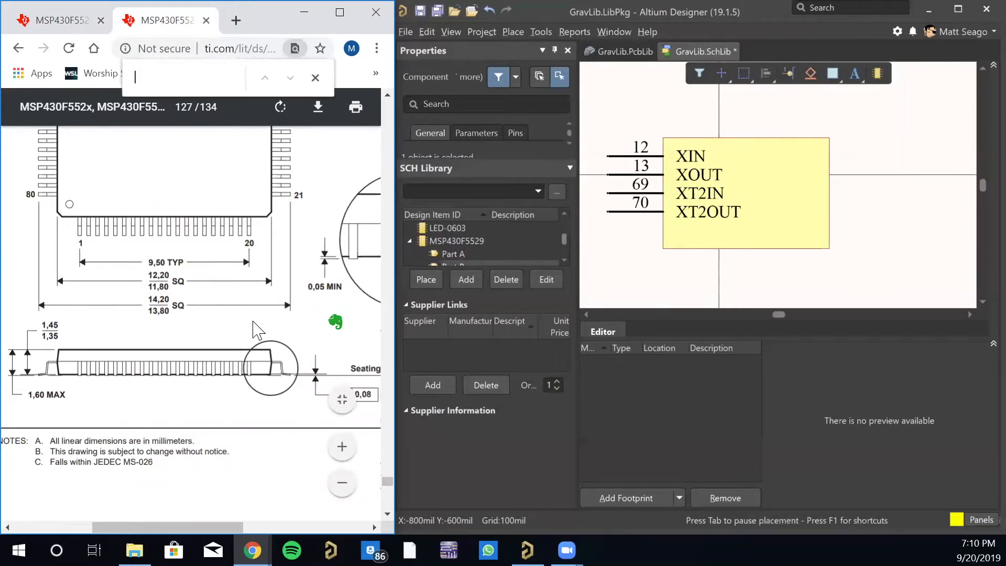
pyautogui.write('vbus')
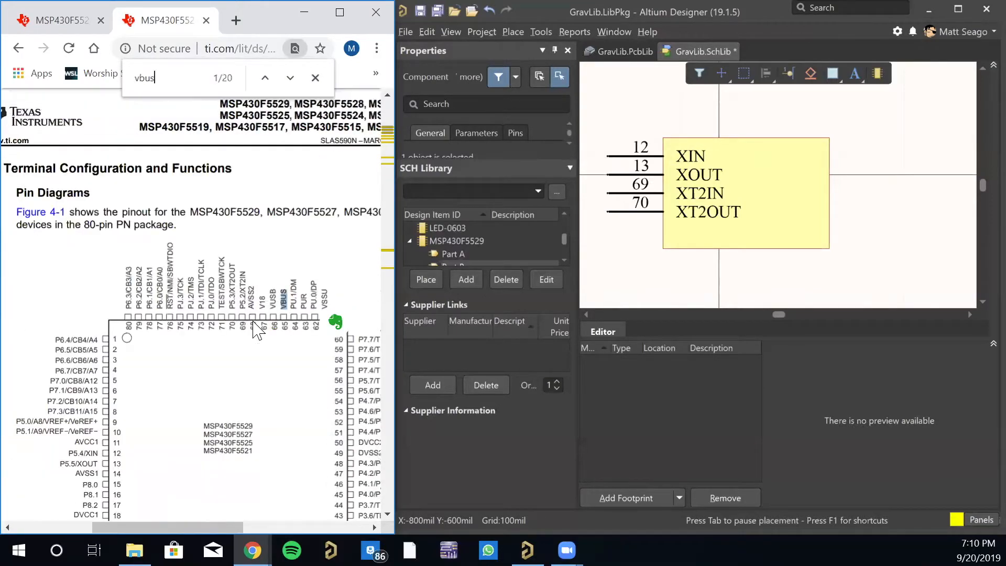
pyautogui.press('Return')
pyautogui.press('Return')
pyautogui.press('Return')
pyautogui.press('Return')
pyautogui.press('Return')
pyautogui.press('Return')
pyautogui.press('Return')
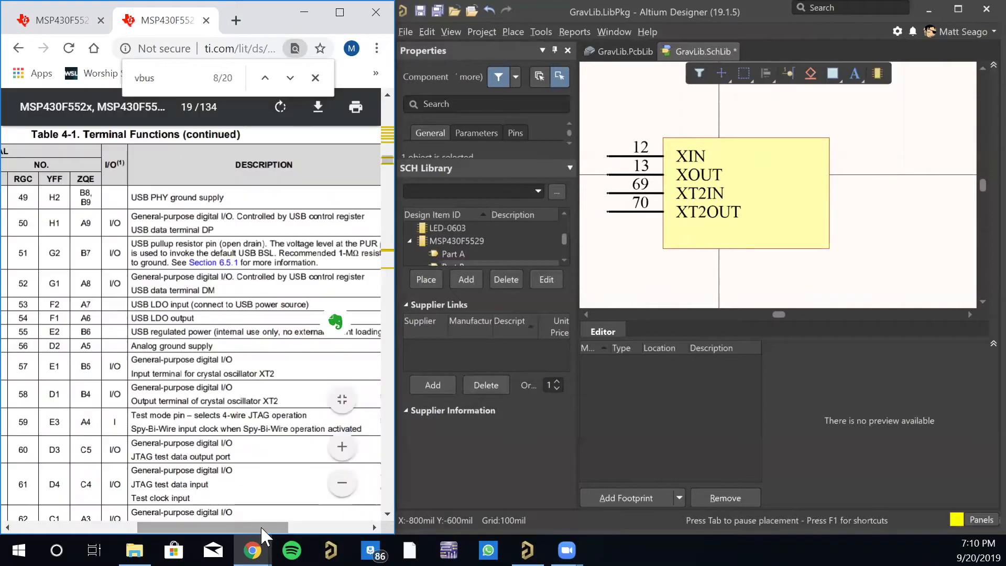
pyautogui.moveTo(131, 306); pyautogui.dragTo(297, 308)
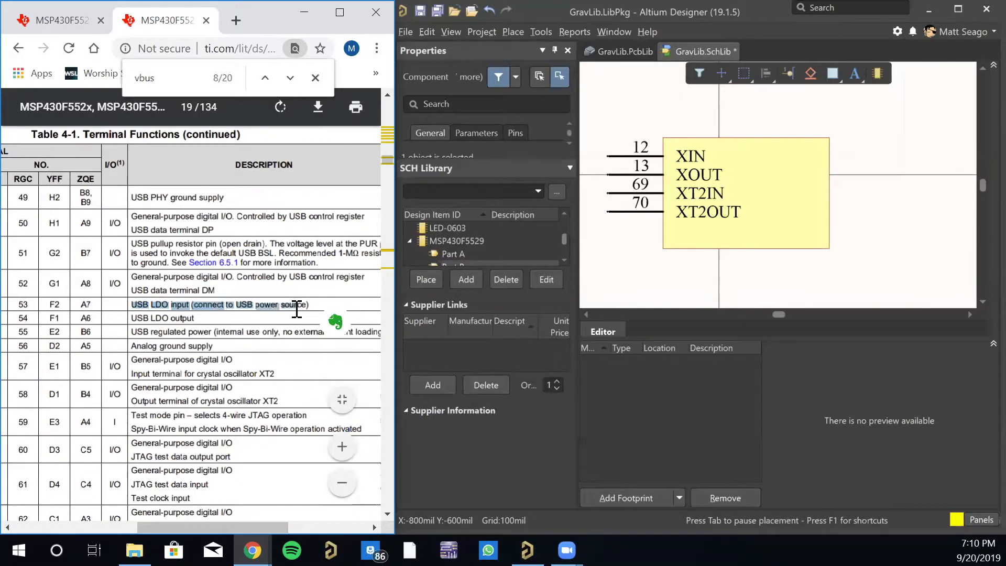
pyautogui.moveTo(220, 527)
pyautogui.mouseDown()
pyautogui.moveTo(130, 521)
pyautogui.moveTo(227, 519)
pyautogui.moveTo(204, 524)
pyautogui.mouseUp()
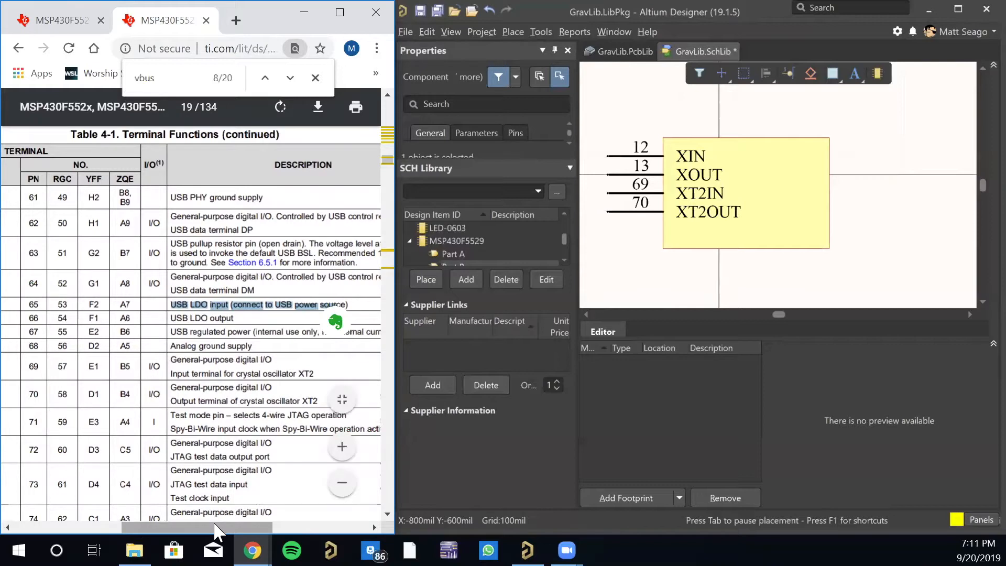
pyautogui.moveTo(213, 528); pyautogui.dragTo(187, 521)
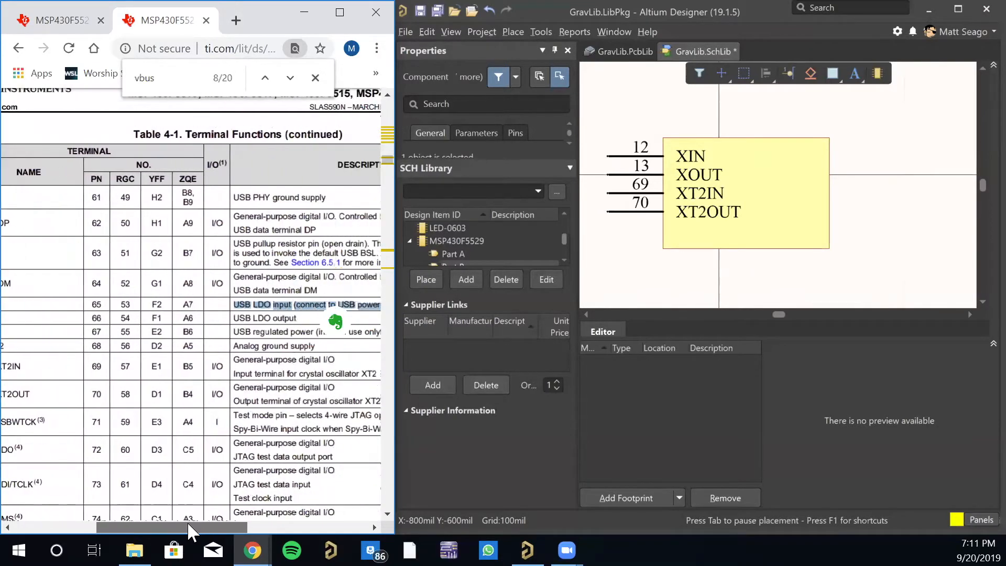
# - Read the VBUS references in the datasheet's Absolute Maximum Ratings and USB-PWR (USB Power System) tables
pyautogui.click(290, 78)
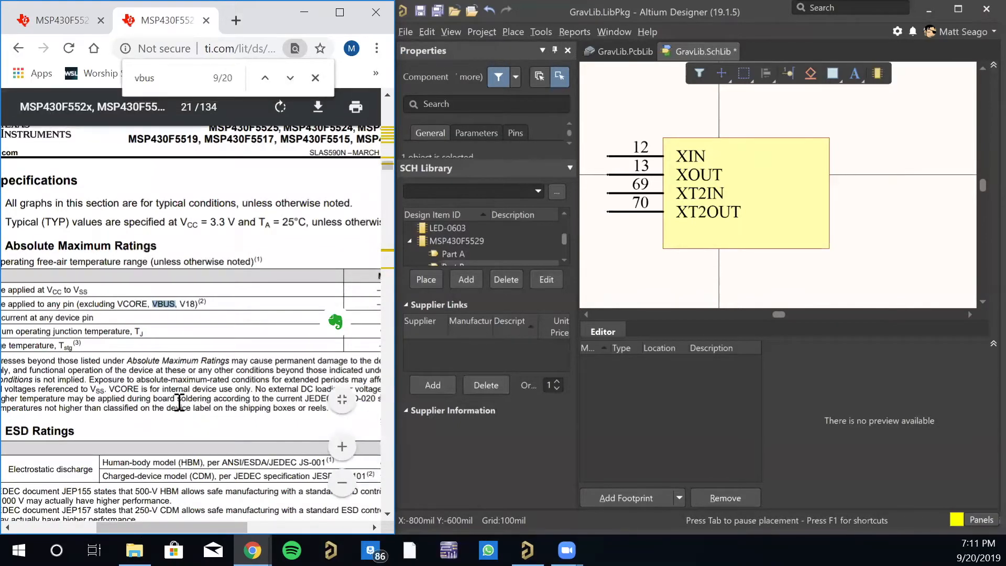
pyautogui.moveTo(195, 521); pyautogui.dragTo(170, 522)
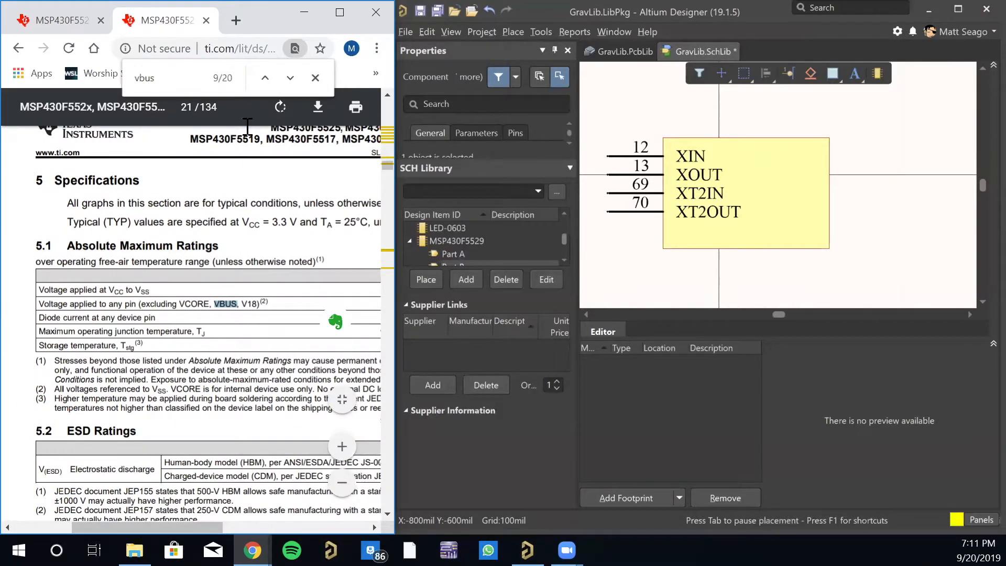
pyautogui.click(291, 78)
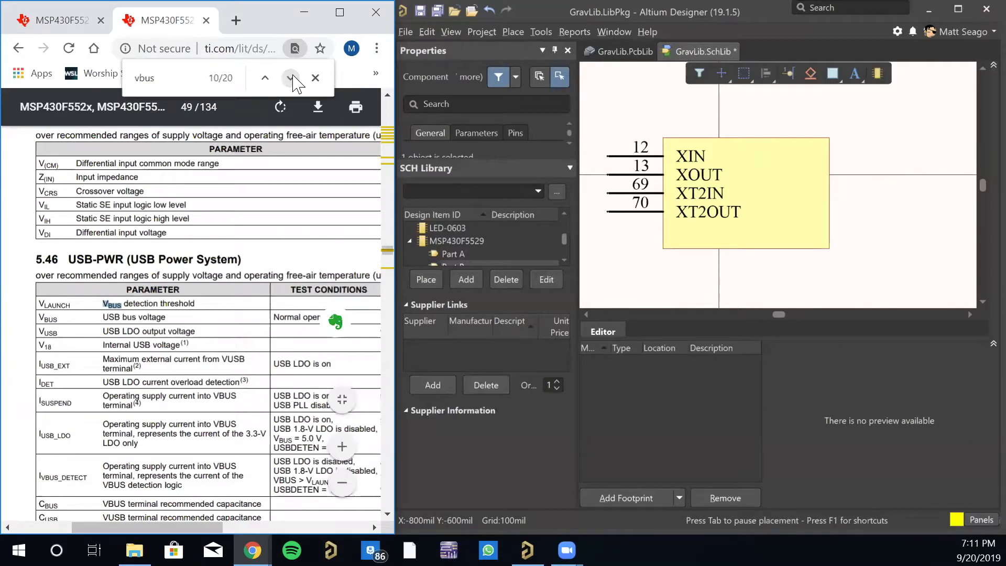
pyautogui.moveTo(160, 522); pyautogui.dragTo(246, 525)
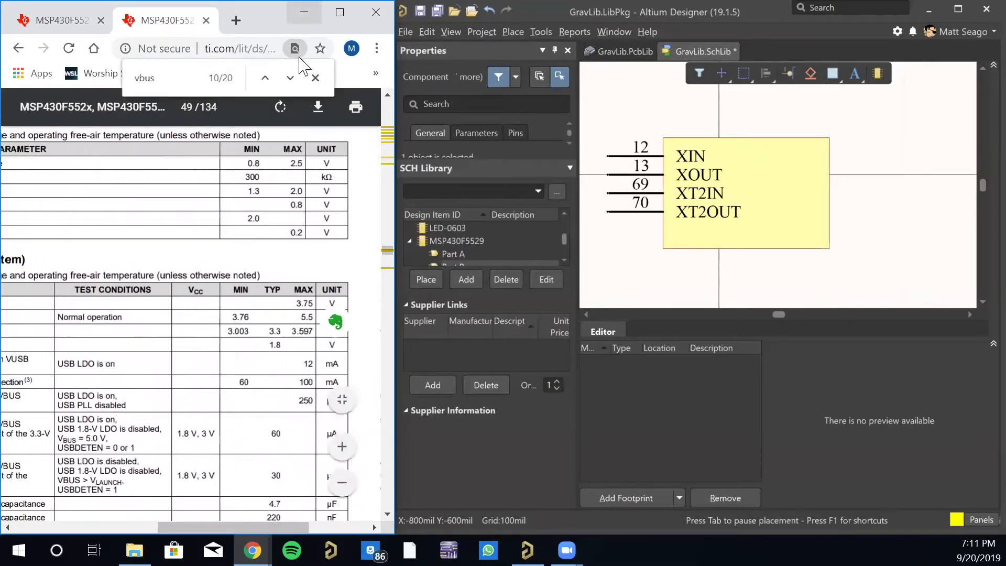
pyautogui.click(290, 78)
pyautogui.moveTo(149, 526); pyautogui.dragTo(288, 527)
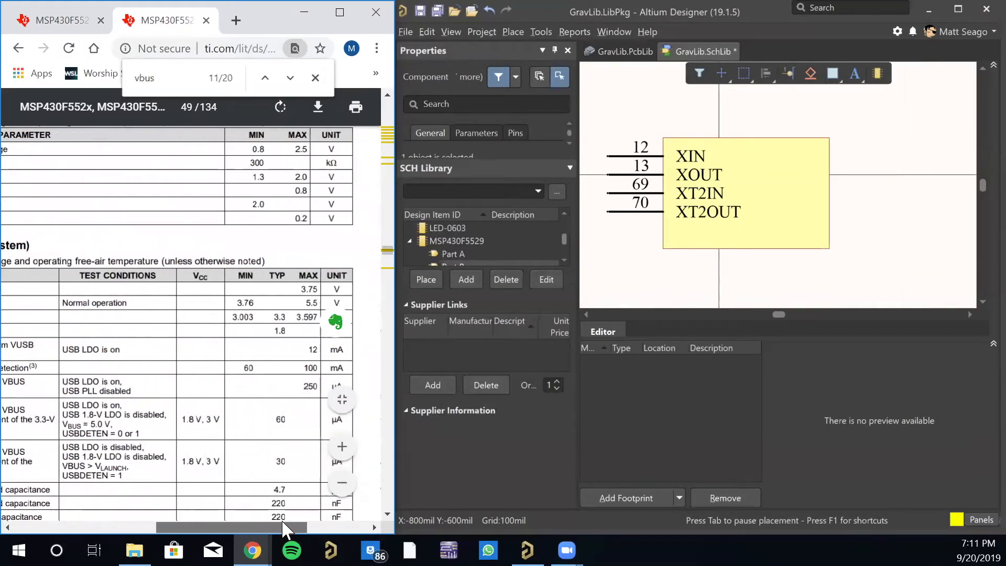
pyautogui.click(291, 79)
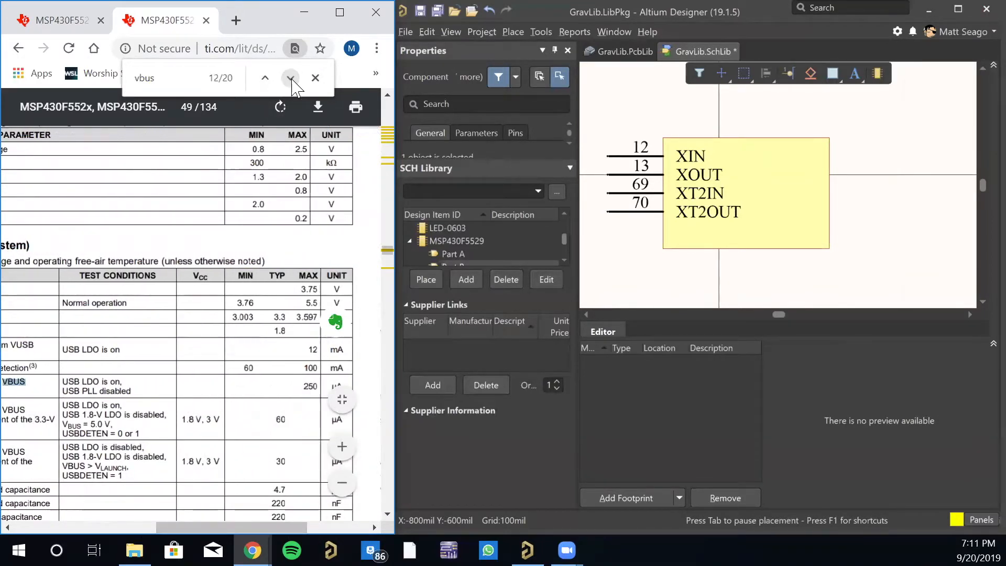
pyautogui.click(291, 78)
pyautogui.moveTo(194, 527); pyautogui.dragTo(126, 527)
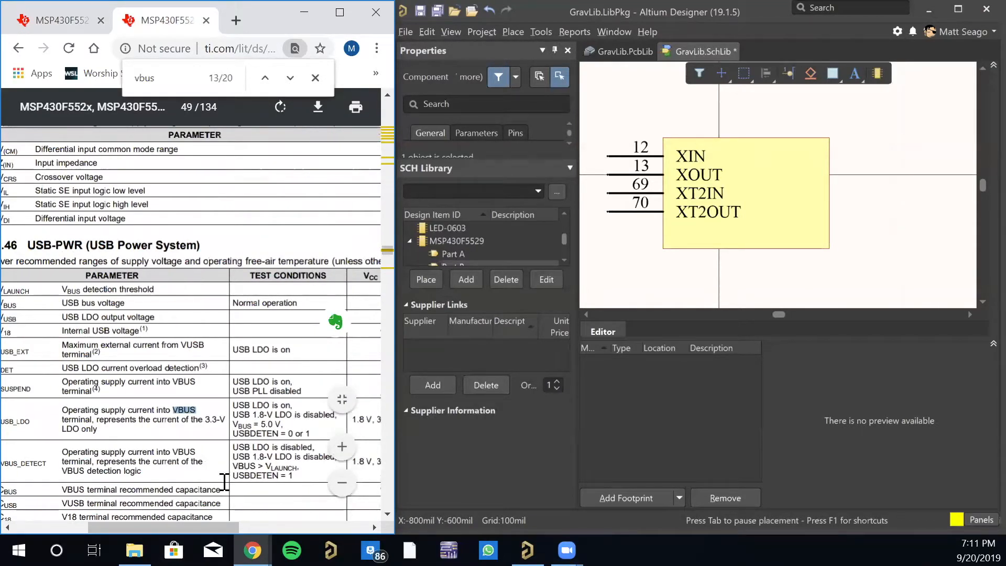
pyautogui.moveTo(192, 527); pyautogui.dragTo(163, 527)
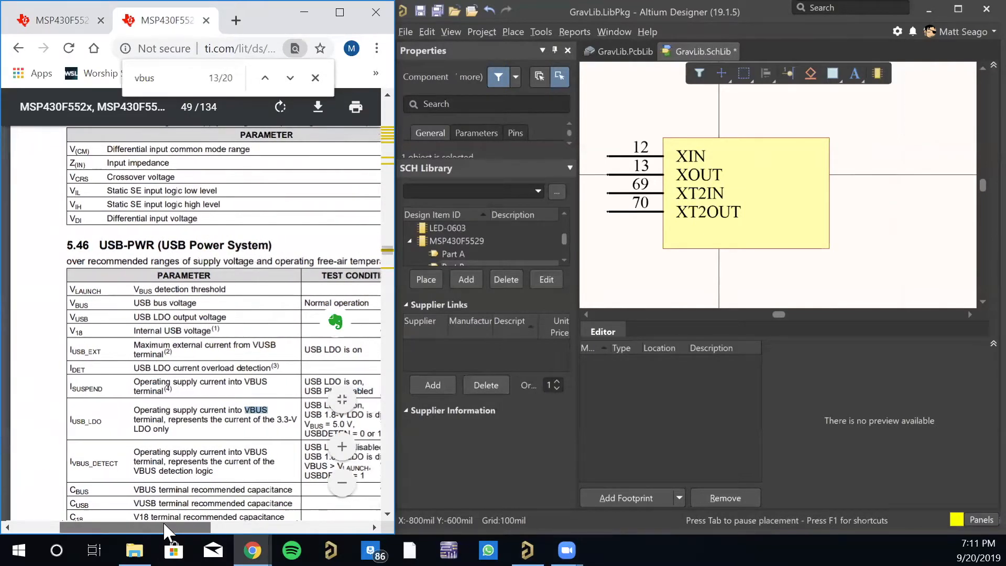
# - Go through the remaining "vbus" matches, checking the USB BSL pin requirements table and the 80-pin pinout diagrams
pyautogui.click(290, 78)
pyautogui.click(290, 79)
pyautogui.click(290, 78)
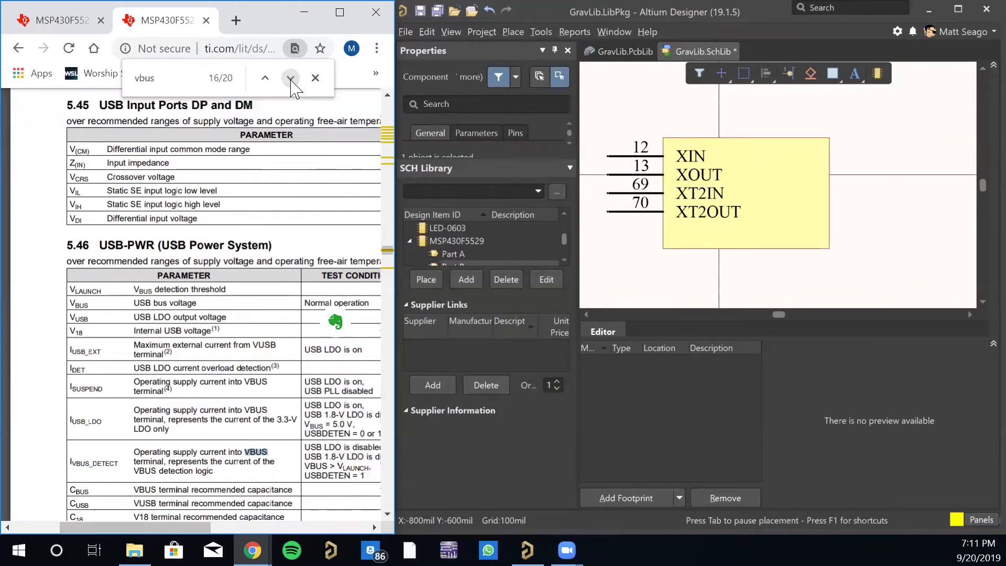
pyautogui.click(291, 78)
pyautogui.click(291, 78)
pyautogui.click(290, 78)
pyautogui.moveTo(158, 528); pyautogui.dragTo(209, 521)
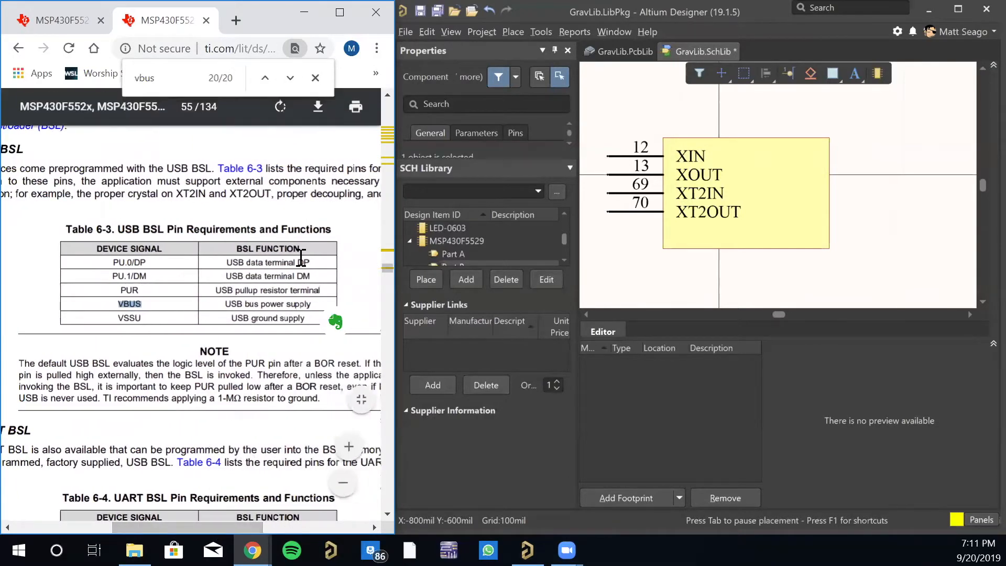
pyautogui.click(290, 78)
pyautogui.click(290, 78)
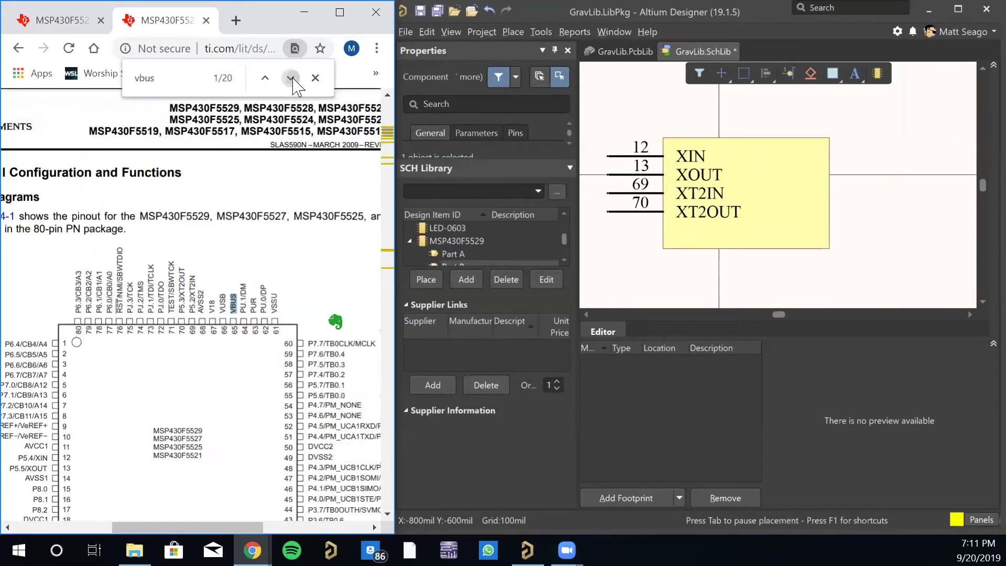
pyautogui.click(290, 78)
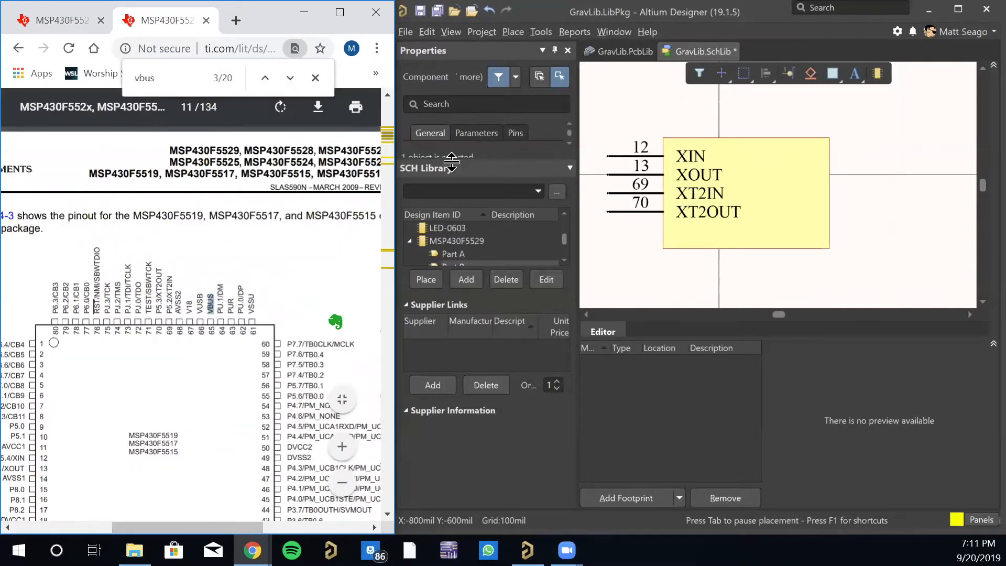
# - Return to the LaunchPad schematic and examine the connections to U6's top-edge pins, from the USB supply circuitry to the XT2 crystal
pyautogui.click(72, 21)
pyautogui.moveTo(182, 528); pyautogui.dragTo(219, 529)
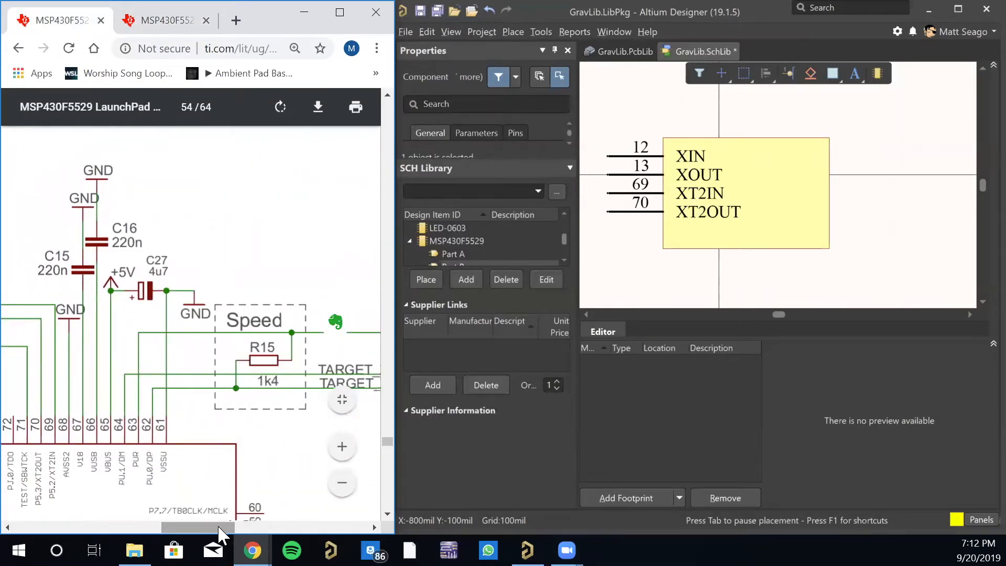
pyautogui.moveTo(221, 525); pyautogui.dragTo(151, 523)
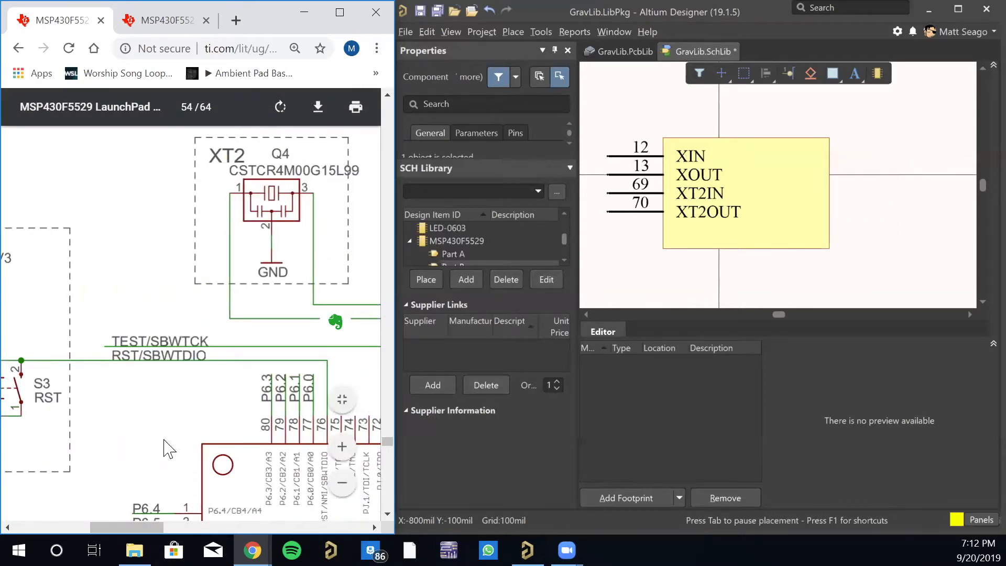
# - Check U6's supply pins on the LaunchPad schematic and place pin 18, named VCC, on the right edge of Part B's body
pyautogui.scroll(-6, 164, 442)
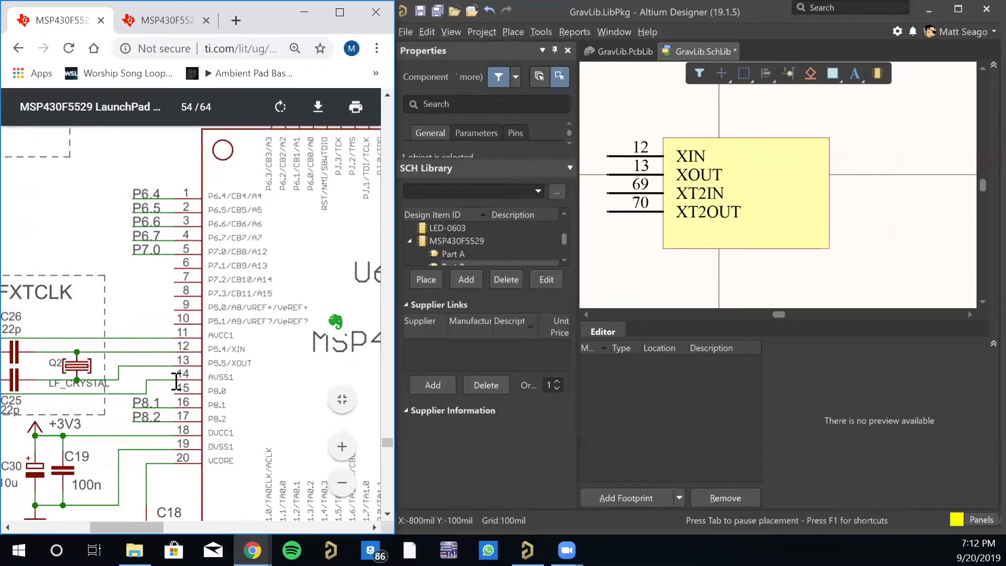
pyautogui.scroll(-2, 170, 381)
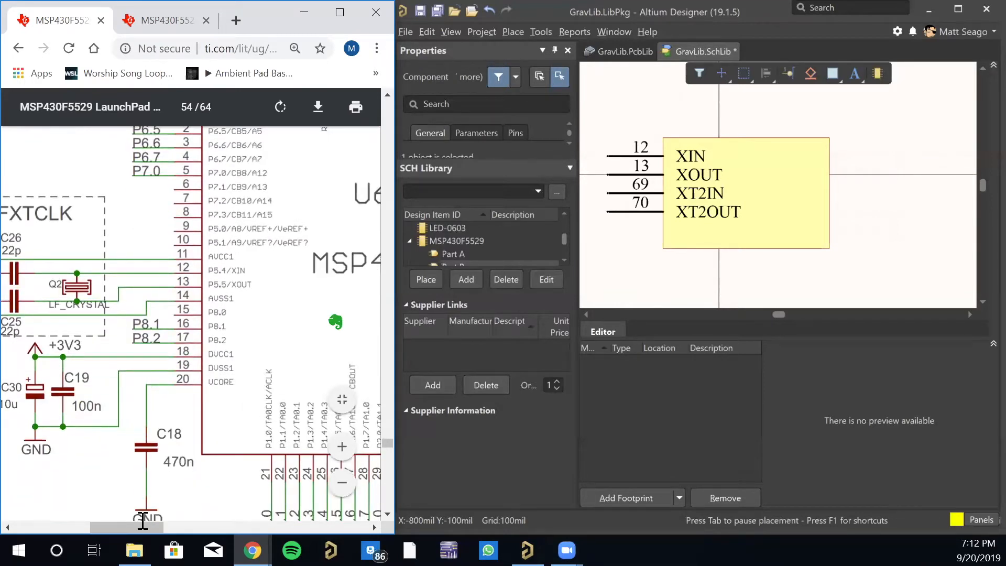
pyautogui.moveTo(142, 528)
pyautogui.mouseDown()
pyautogui.moveTo(124, 526)
pyautogui.moveTo(137, 524)
pyautogui.mouseUp()
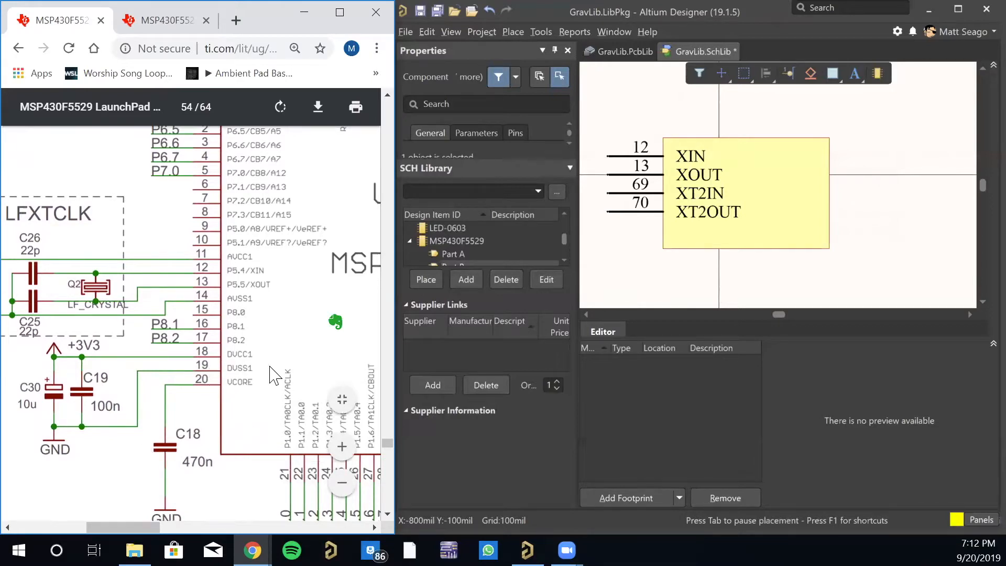
pyautogui.click(797, 77)
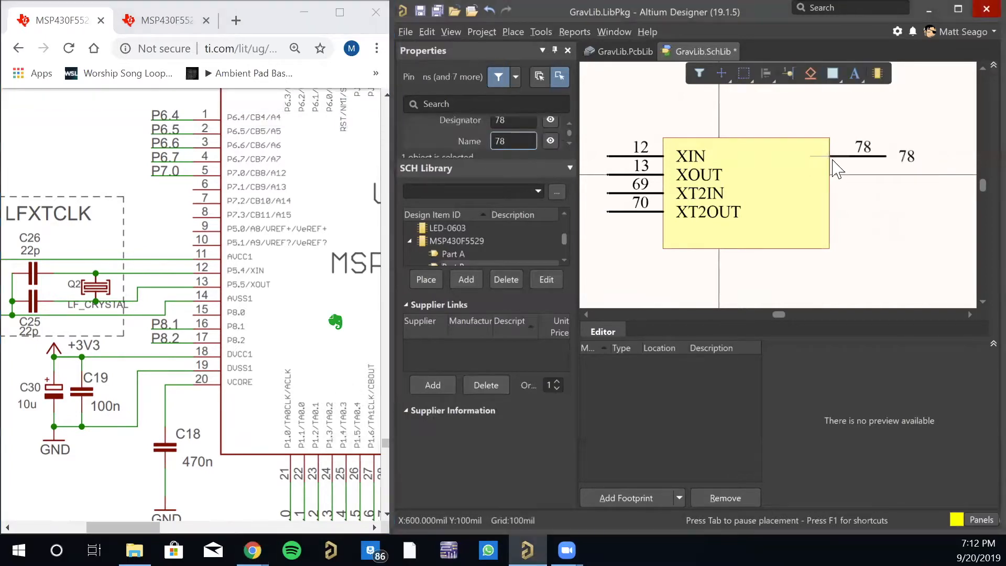
pyautogui.press('Tab')
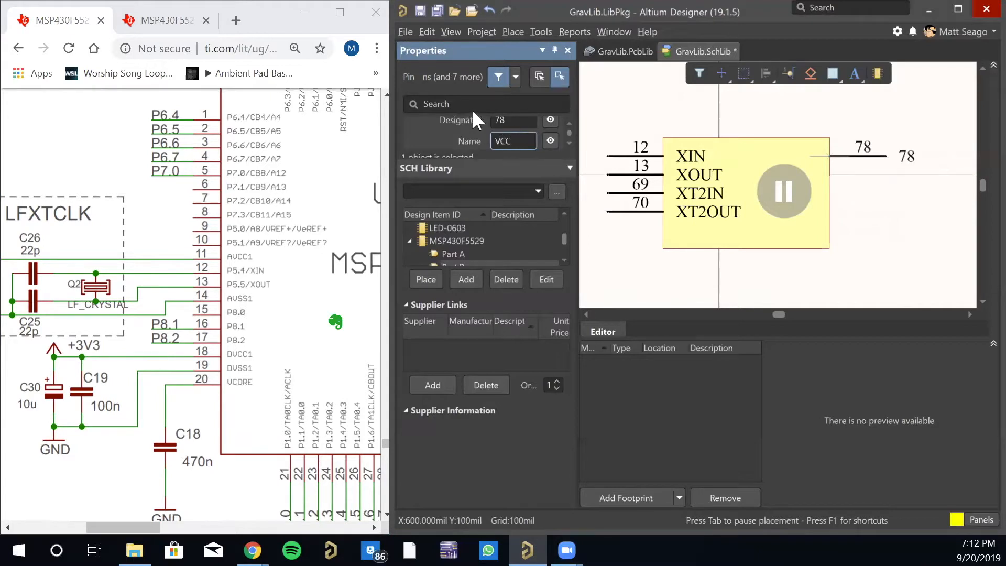
pyautogui.click(526, 121)
pyautogui.write('18')
pyautogui.press('Return')
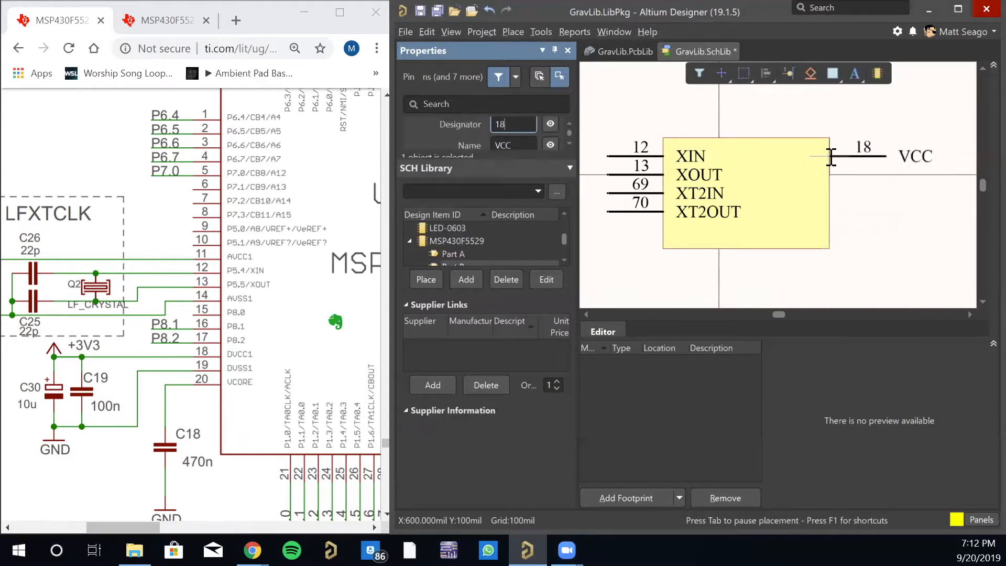
pyautogui.click(831, 157)
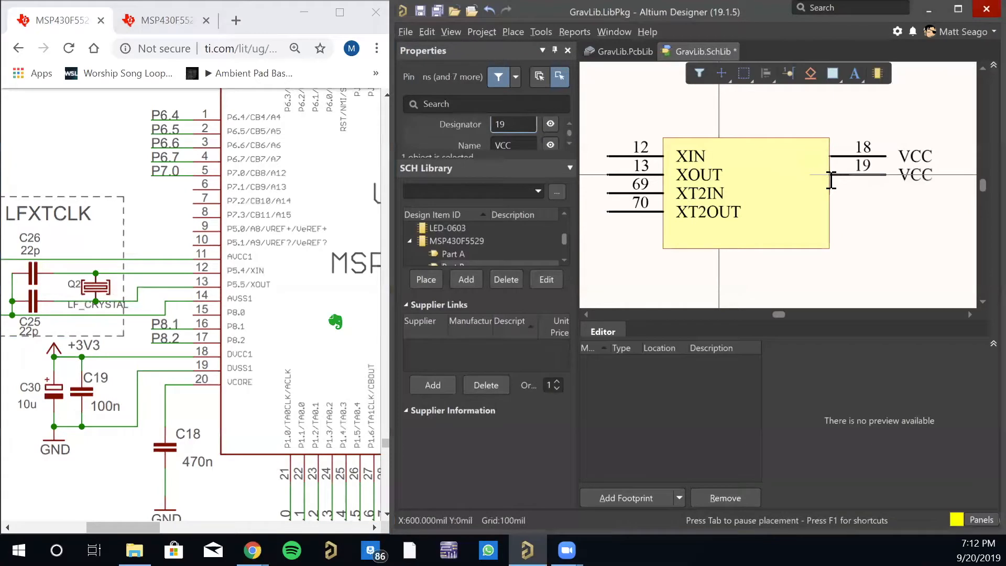
# - Place pin 11, named AVCC, directly below pin 18 on Part B, rotated so its name lies inside the body
pyautogui.press('Tab')
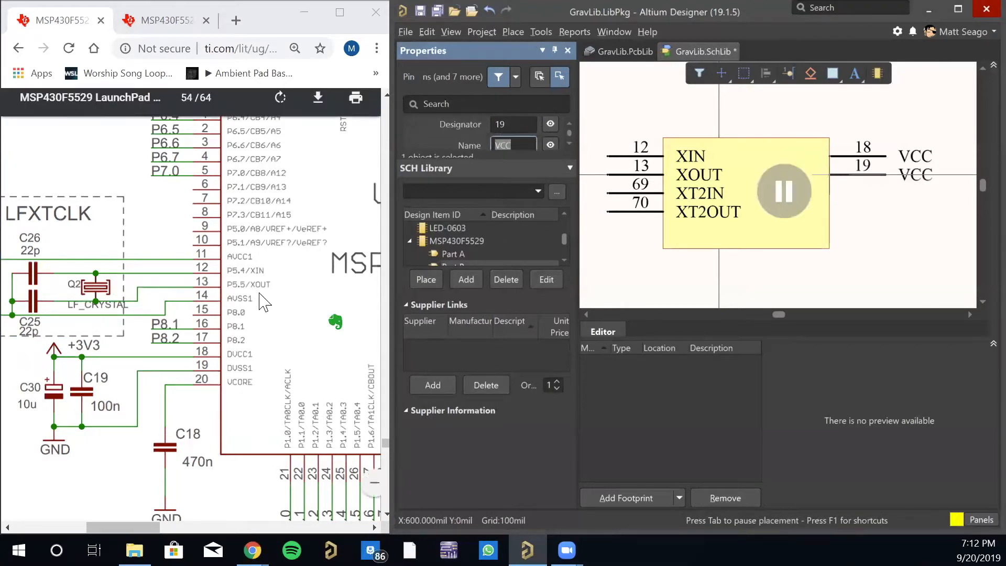
pyautogui.scroll(2, 265, 318)
pyautogui.scroll(3, 265, 319)
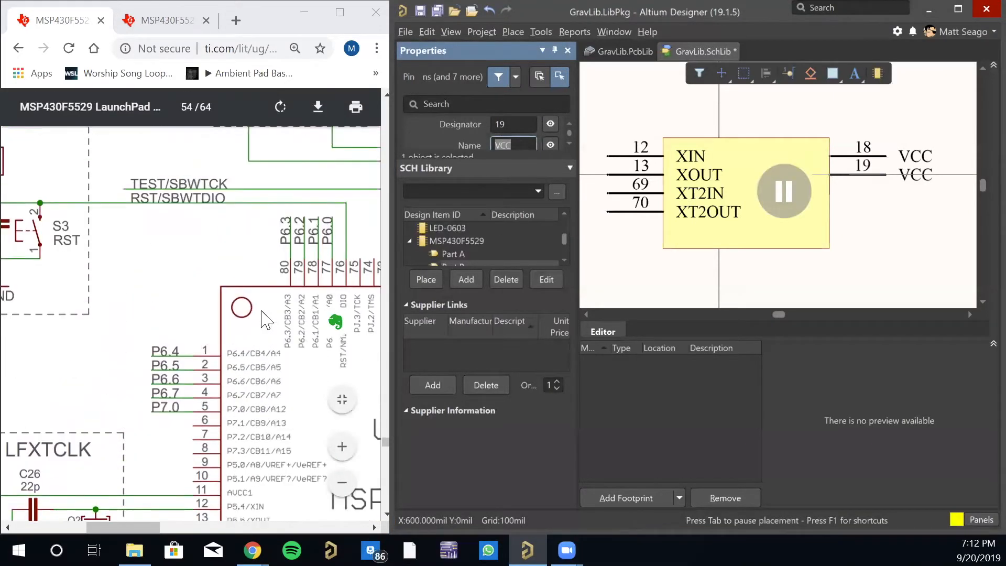
pyautogui.scroll(-3, 242, 348)
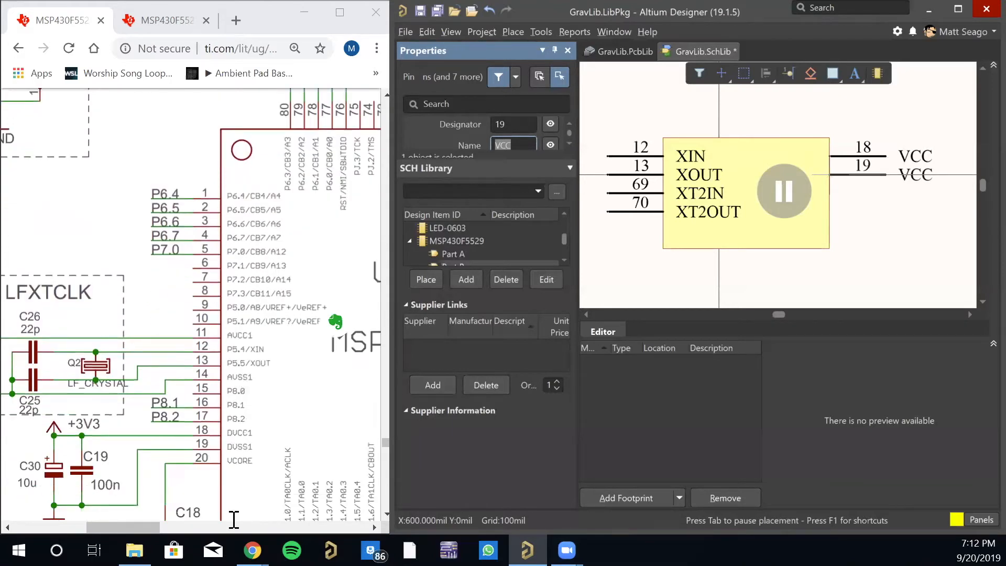
pyautogui.moveTo(135, 528); pyautogui.dragTo(160, 527)
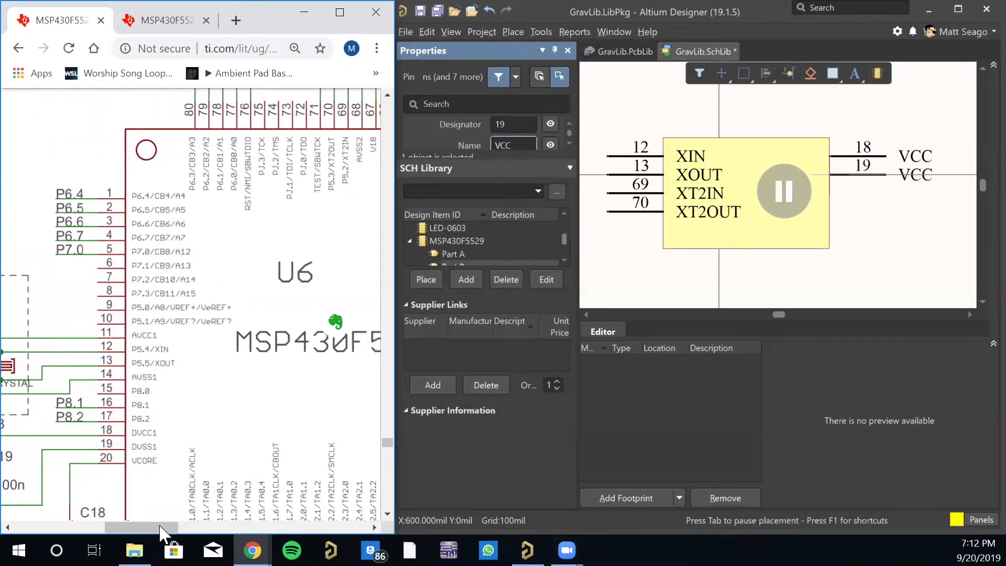
pyautogui.click(783, 207)
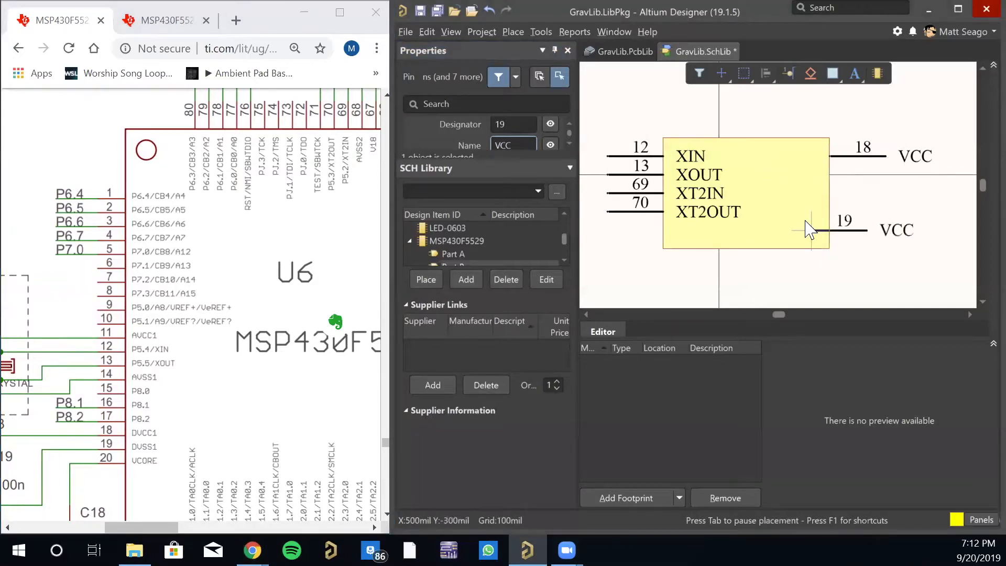
pyautogui.press('Tab')
pyautogui.click(524, 123)
pyautogui.write('11')
pyautogui.press('Tab')
pyautogui.write('A')
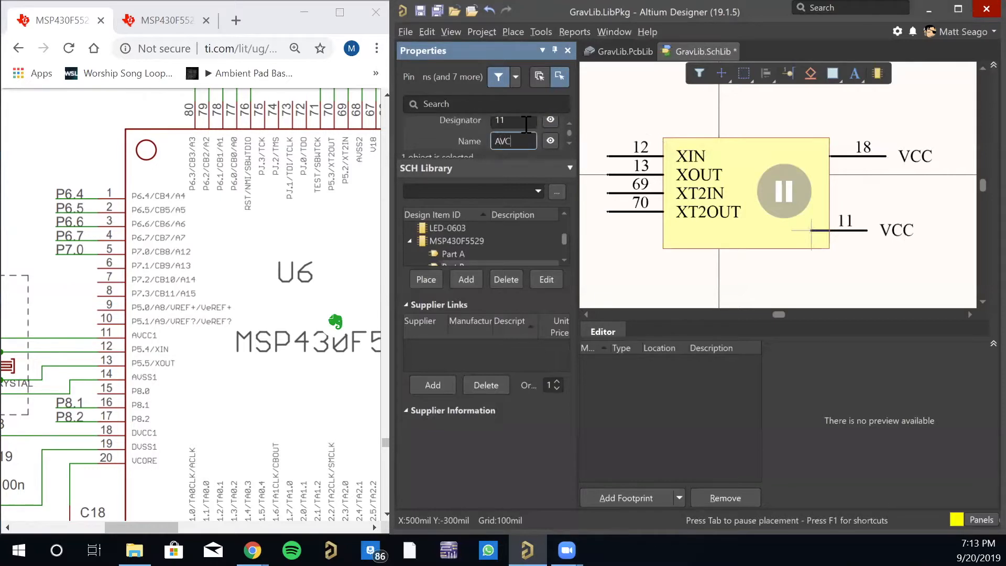
pyautogui.press('Return')
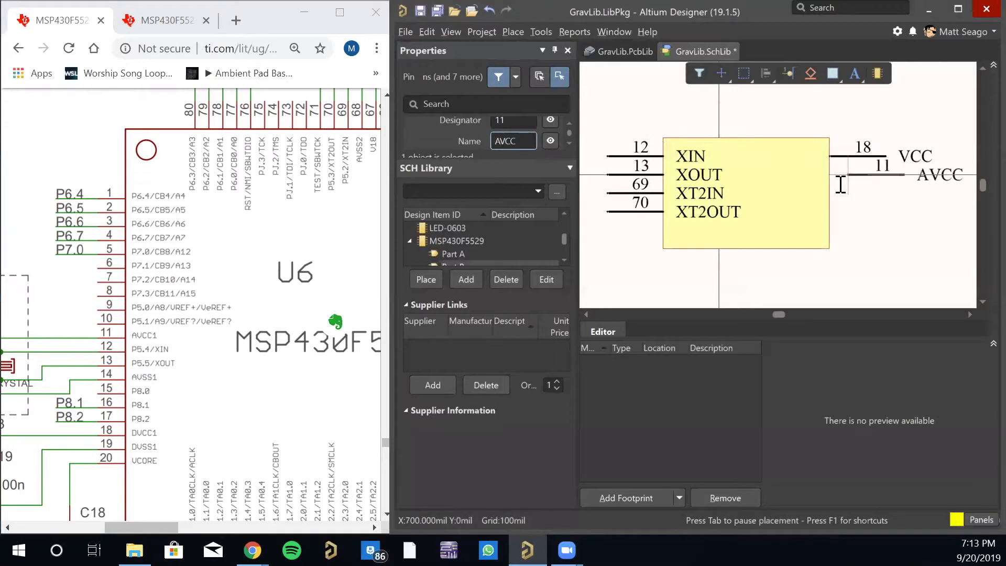
pyautogui.press('space')
pyautogui.press('space')
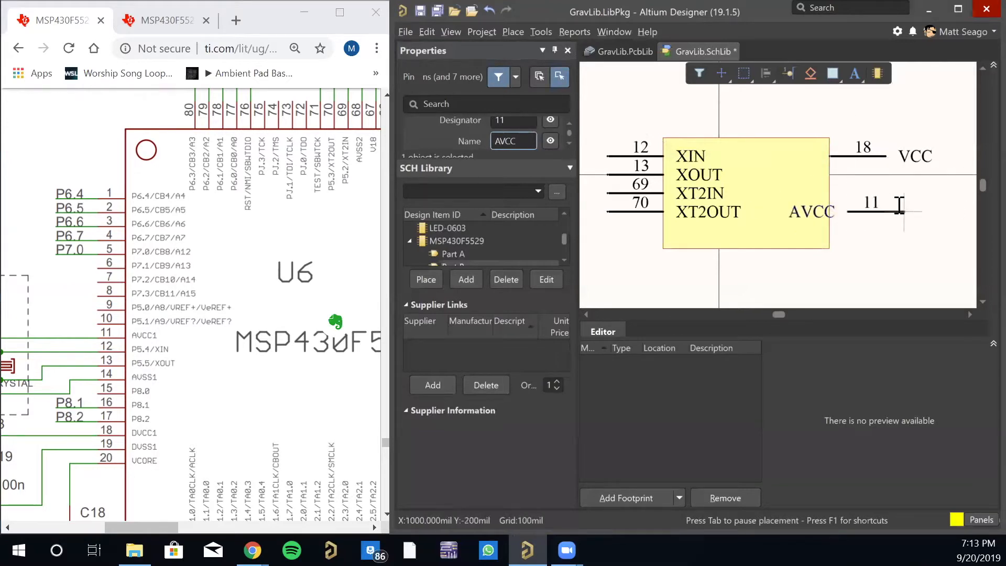
pyautogui.click(885, 174)
pyautogui.press('Escape')
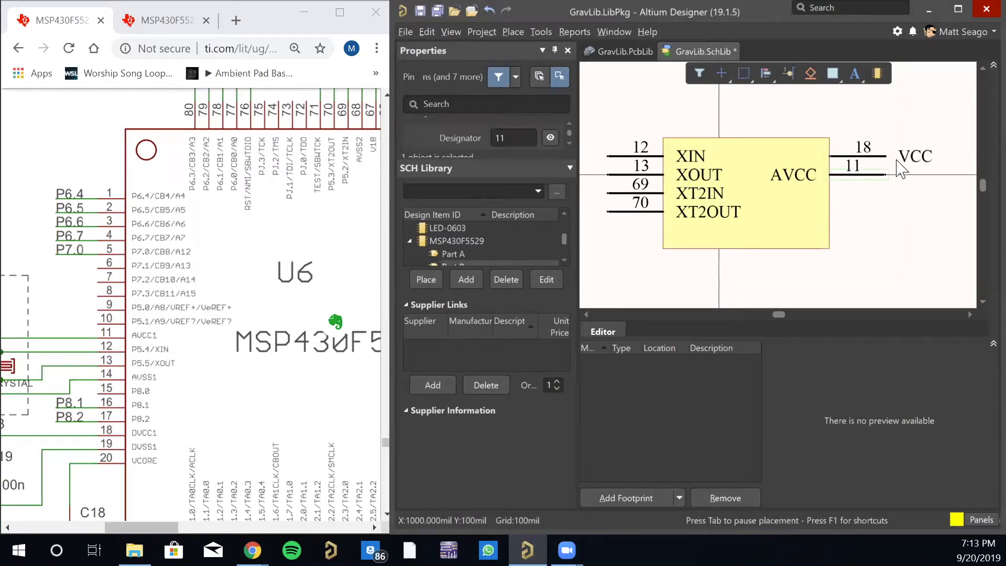
# - Rotate the VCC pin 18 by 180 degrees so its name lies inside the body and its outer end points outward
pyautogui.press('space')
pyautogui.moveTo(833, 156); pyautogui.dragTo(888, 156)
pyautogui.press('space')
pyautogui.click(912, 197)
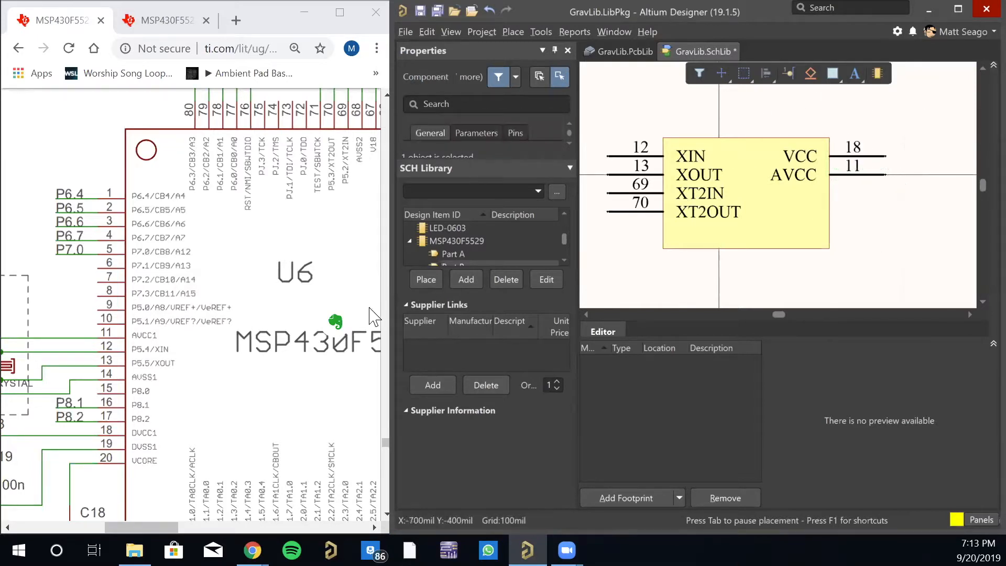
# - Examine U6's top-edge and right-edge pins on the LaunchPad schematic for further supply connections
pyautogui.scroll(3, 242, 327)
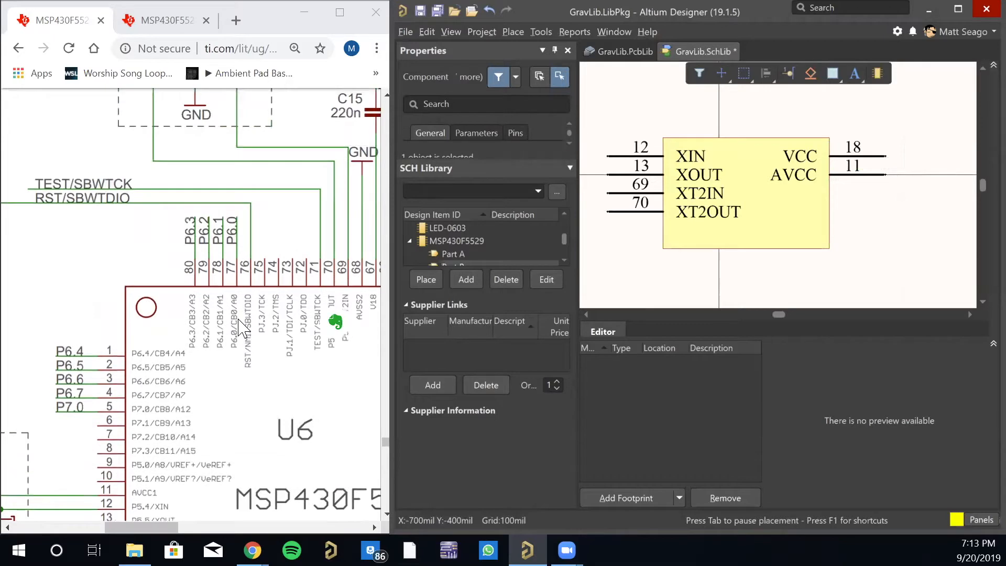
pyautogui.moveTo(156, 527); pyautogui.dragTo(178, 526)
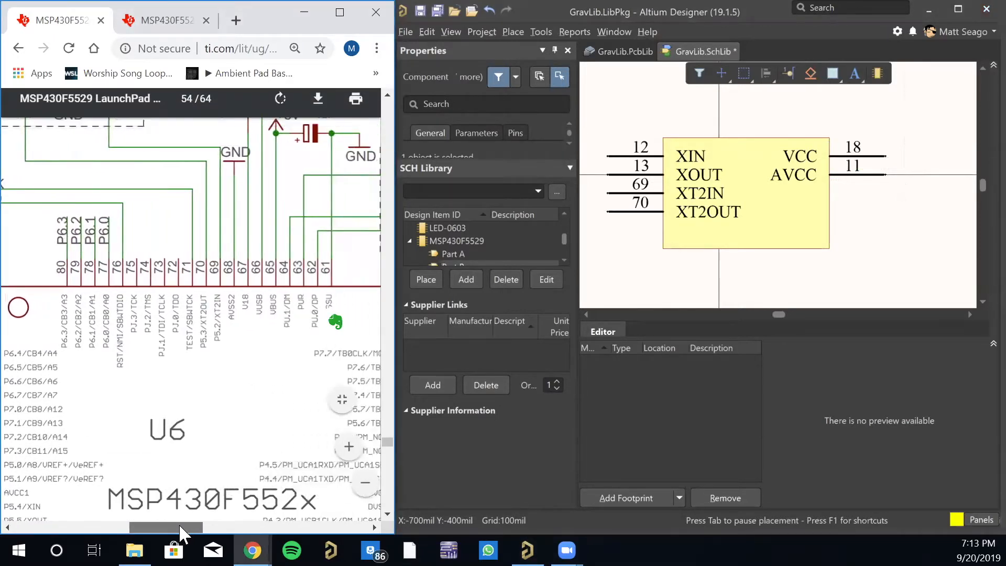
pyautogui.scroll(1, 194, 450)
pyautogui.scroll(3, 194, 451)
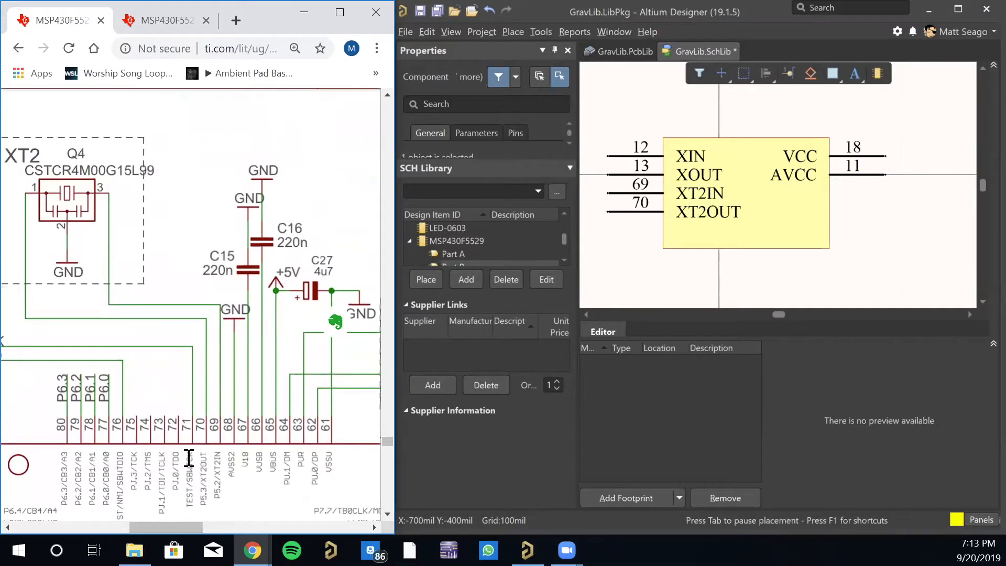
pyautogui.moveTo(188, 527); pyautogui.dragTo(222, 528)
pyautogui.scroll(-5, 248, 440)
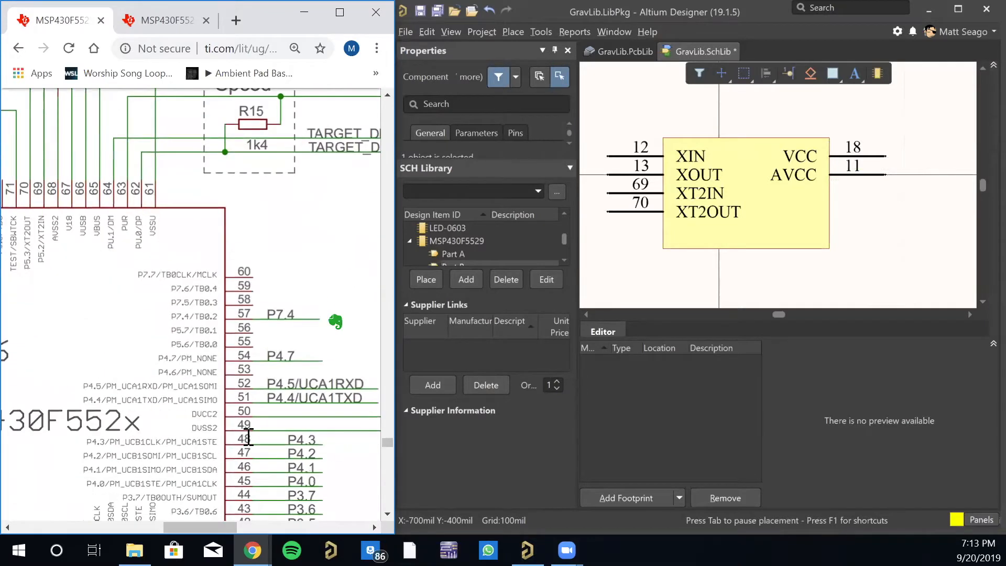
pyautogui.scroll(2, 245, 424)
pyautogui.scroll(-2, 242, 419)
pyautogui.moveTo(223, 528)
pyautogui.mouseDown()
pyautogui.moveTo(276, 524)
pyautogui.moveTo(230, 526)
pyautogui.mouseUp()
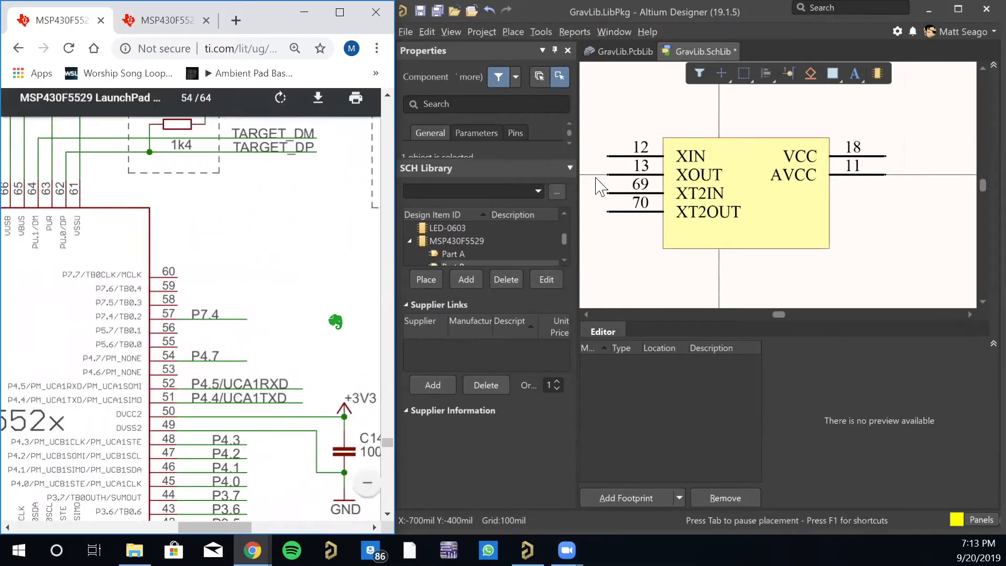
# - Place pin 50, named VCC, directly below the AVCC pin on Part B
pyautogui.click(789, 74)
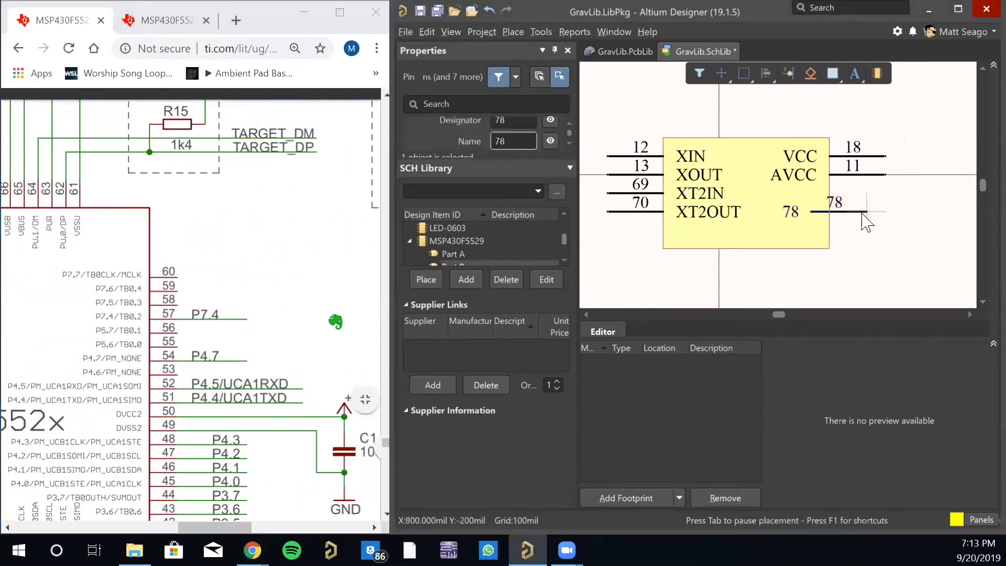
pyautogui.press('Tab')
pyautogui.click(527, 121)
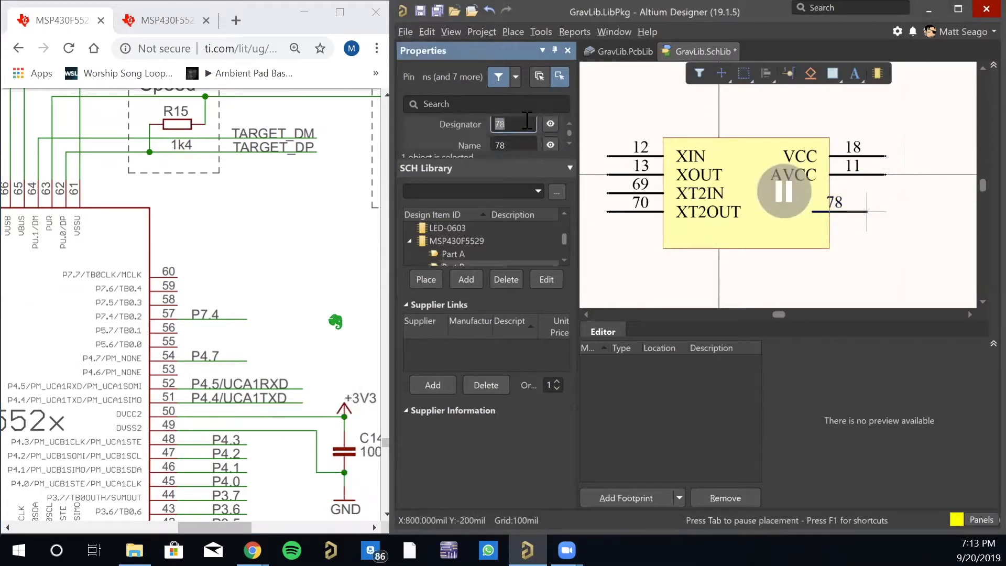
pyautogui.write('50')
pyautogui.press('Return')
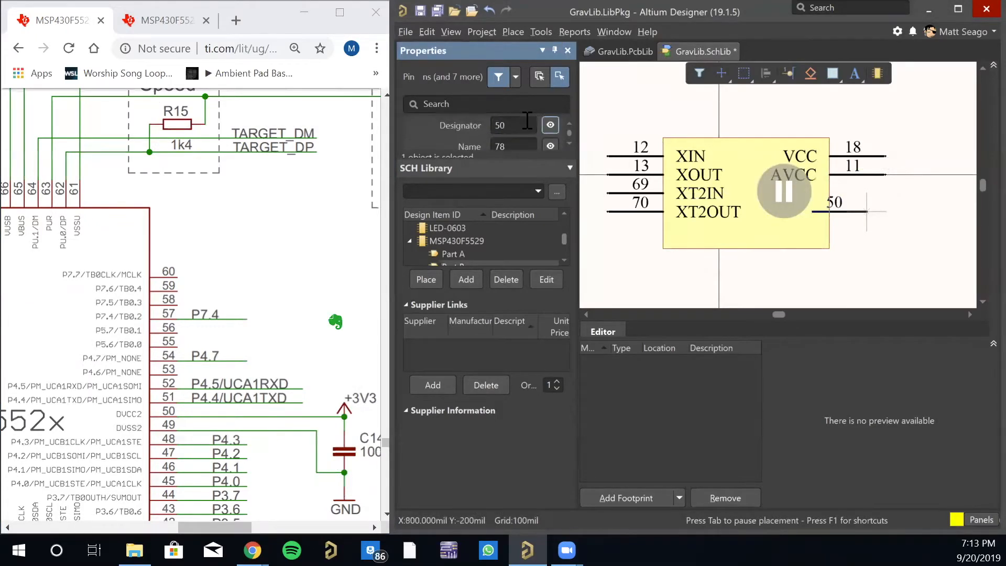
pyautogui.press('Tab')
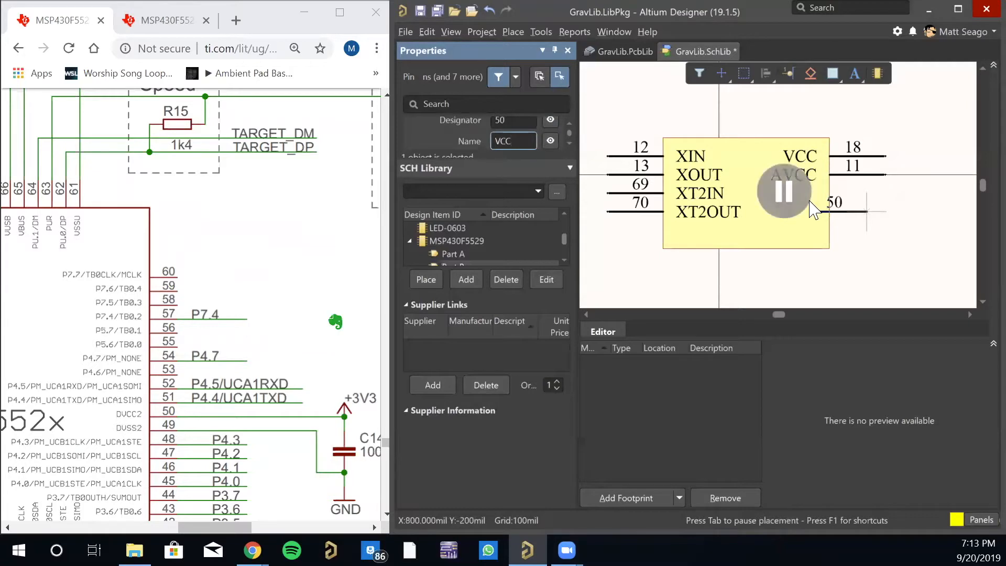
pyautogui.press('Return')
pyautogui.click(885, 194)
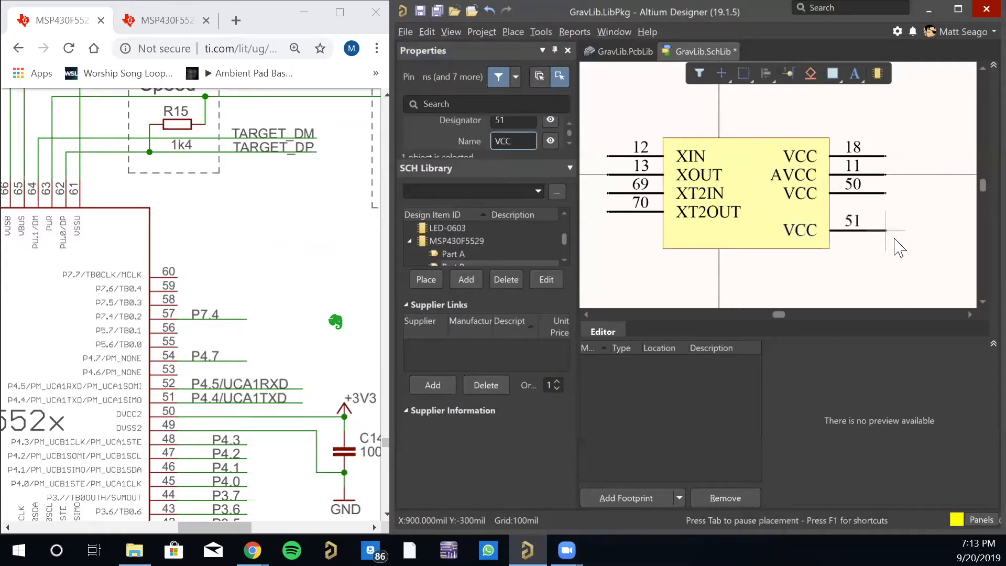
# - Examine U6's remaining supply and ground pins on the LaunchPad schematic, bringing the whole chip into view
pyautogui.scroll(-3, 251, 356)
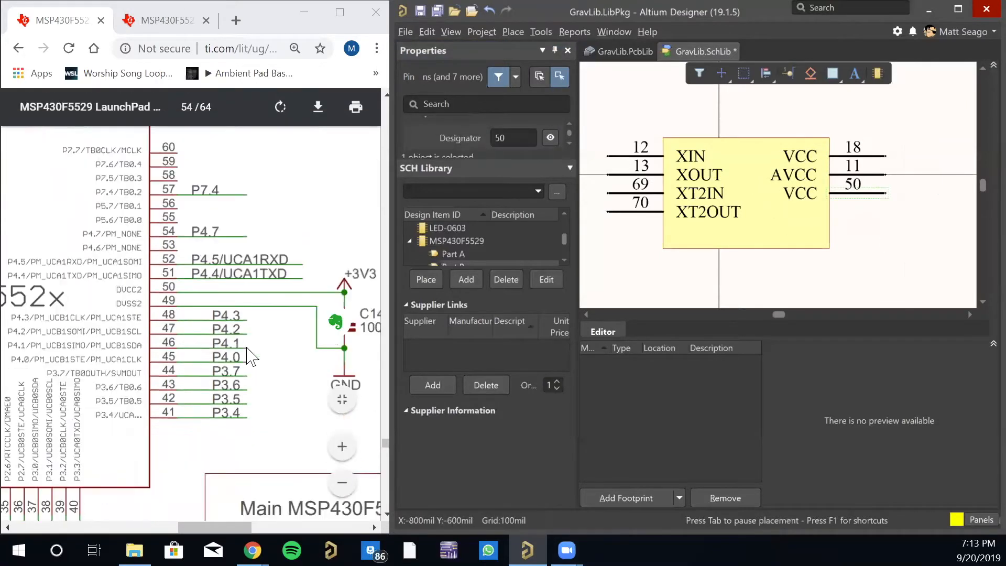
pyautogui.scroll(-2, 243, 356)
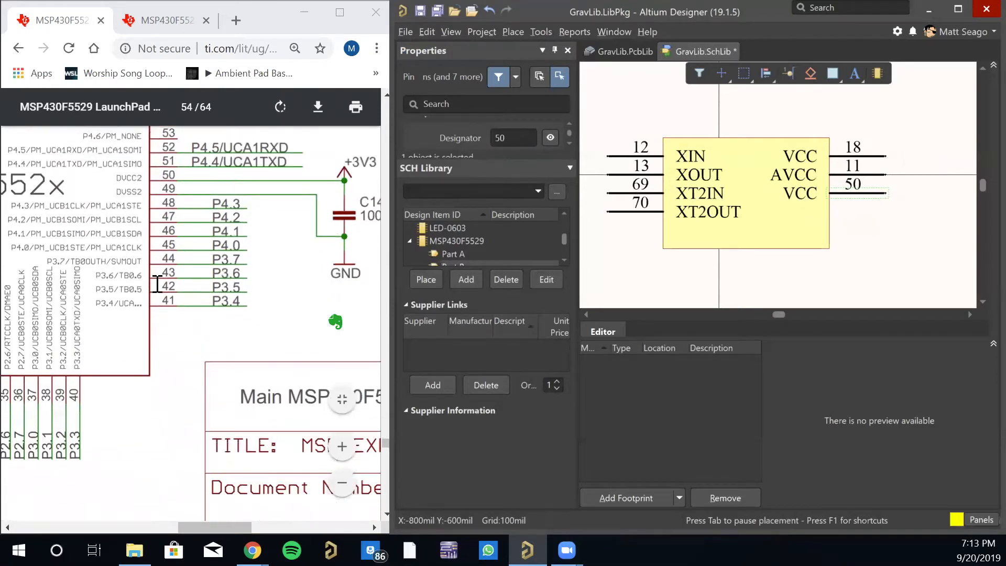
pyautogui.moveTo(240, 522); pyautogui.dragTo(139, 533)
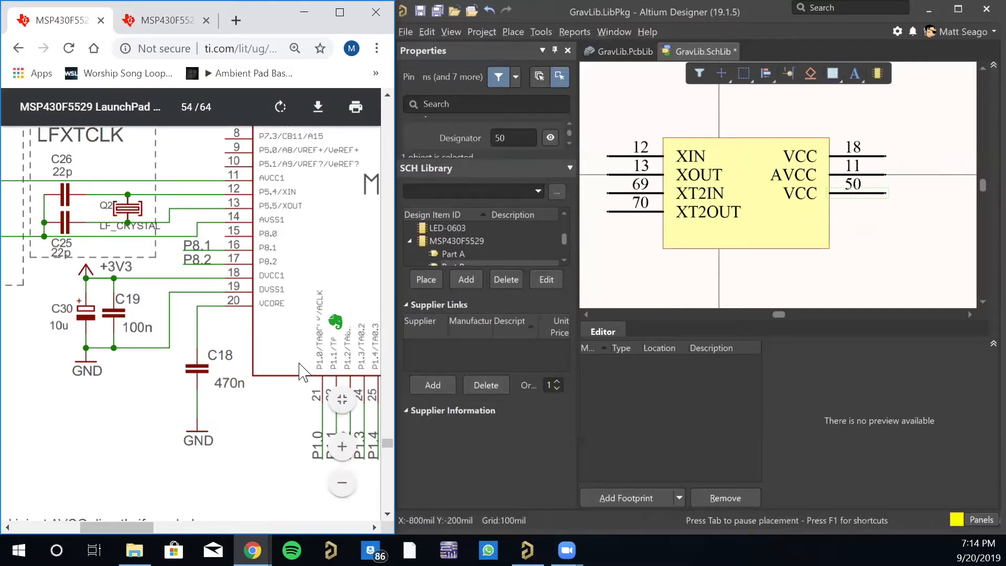
pyautogui.keyDown('ctrl'); pyautogui.scroll(-4, 302, 367); pyautogui.keyUp('ctrl')
pyautogui.rightClick(261, 345)
pyautogui.click(163, 506)
pyautogui.moveTo(161, 526); pyautogui.dragTo(222, 523)
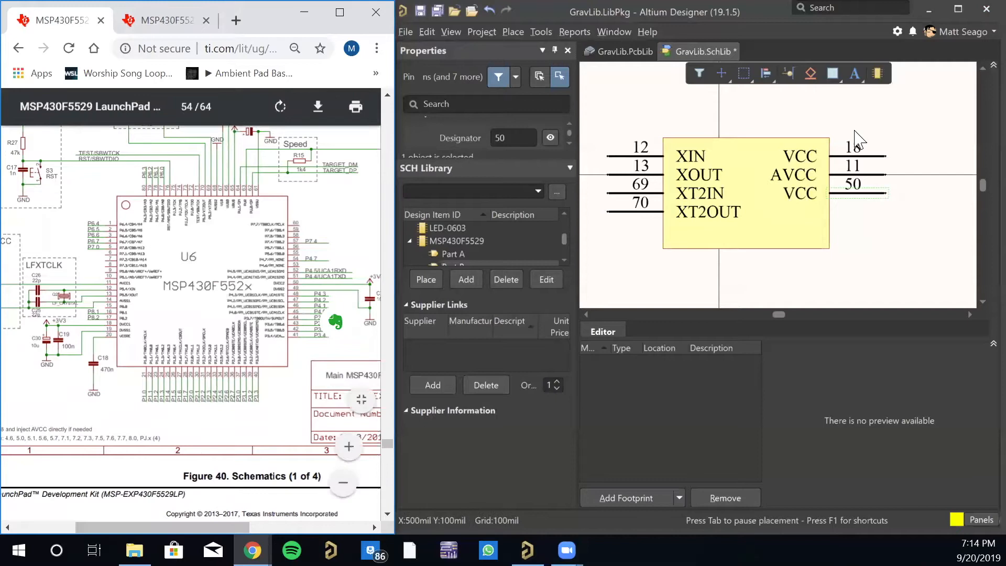
# - Place pin 14, named GND, directly below the VCC pin 50 on Part B
pyautogui.click(789, 74)
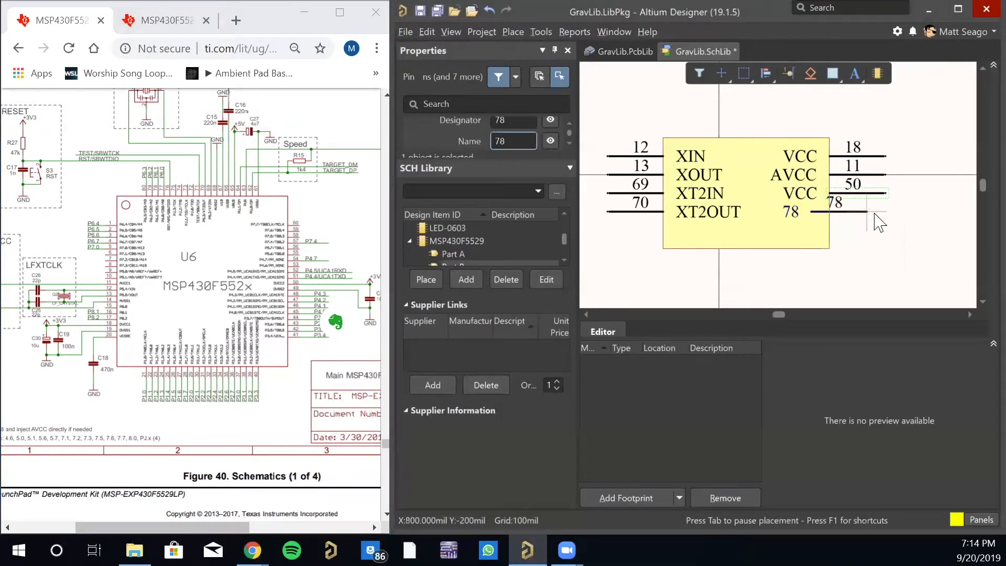
pyautogui.press('Tab')
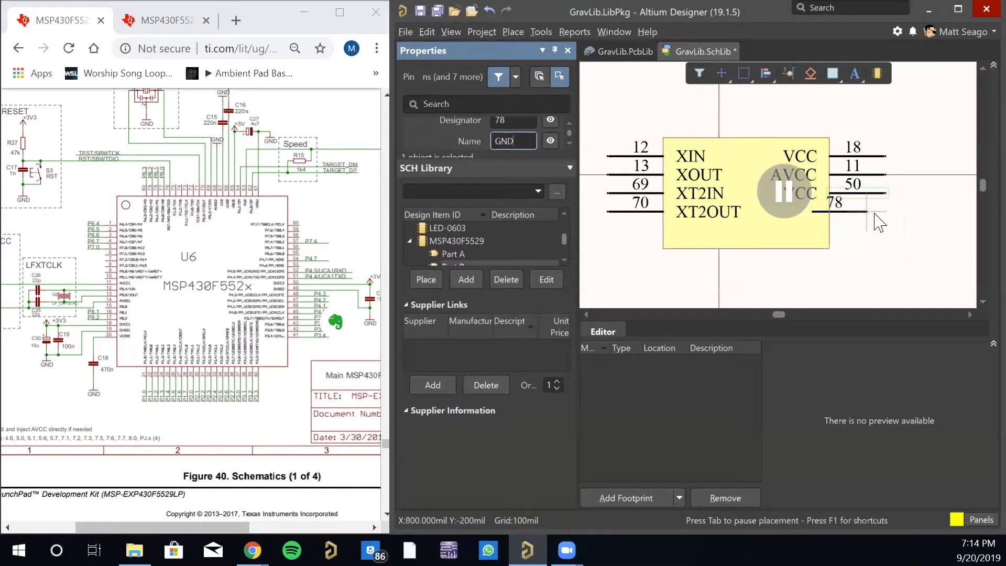
pyautogui.click(519, 119)
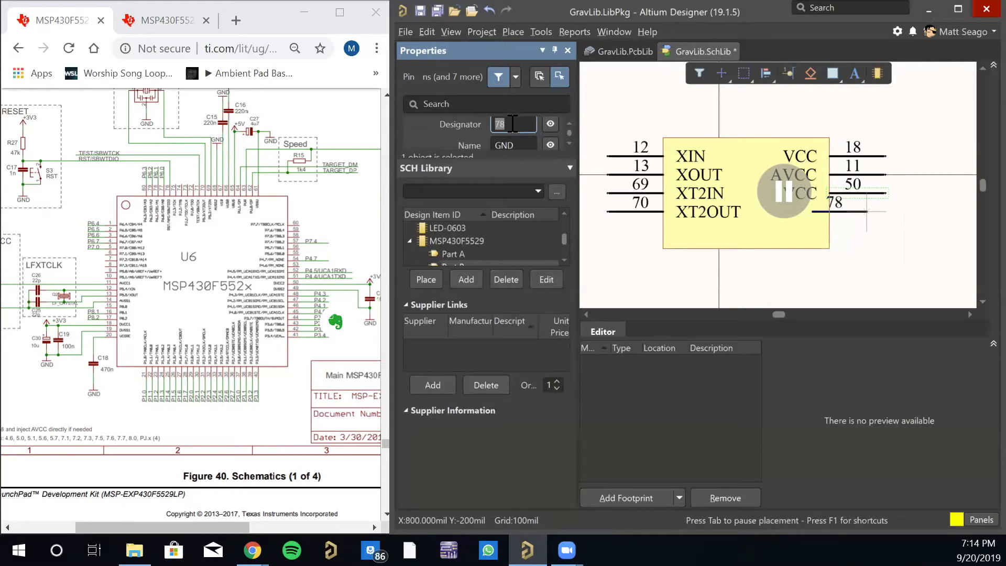
pyautogui.write('14')
pyautogui.press('Return')
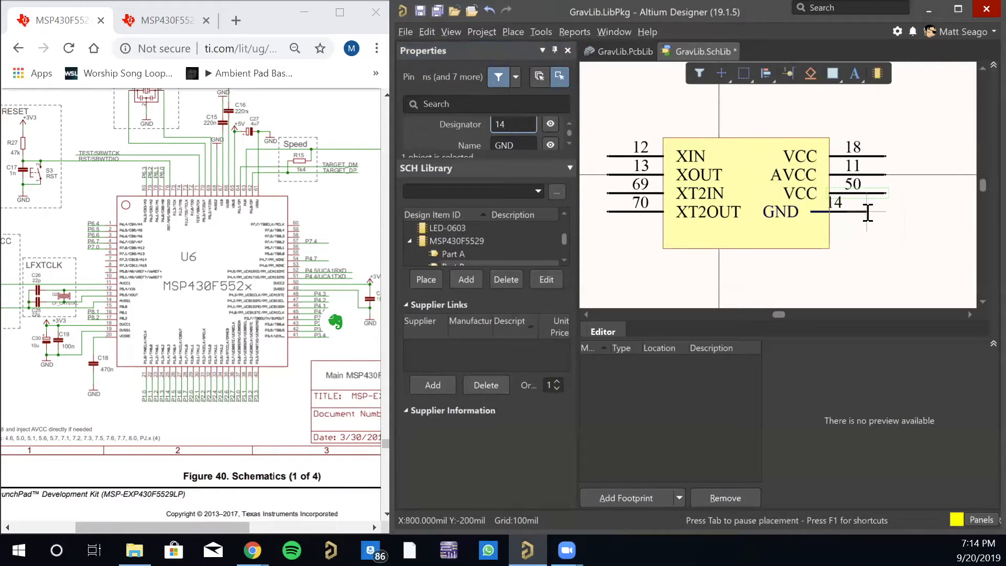
pyautogui.click(881, 211)
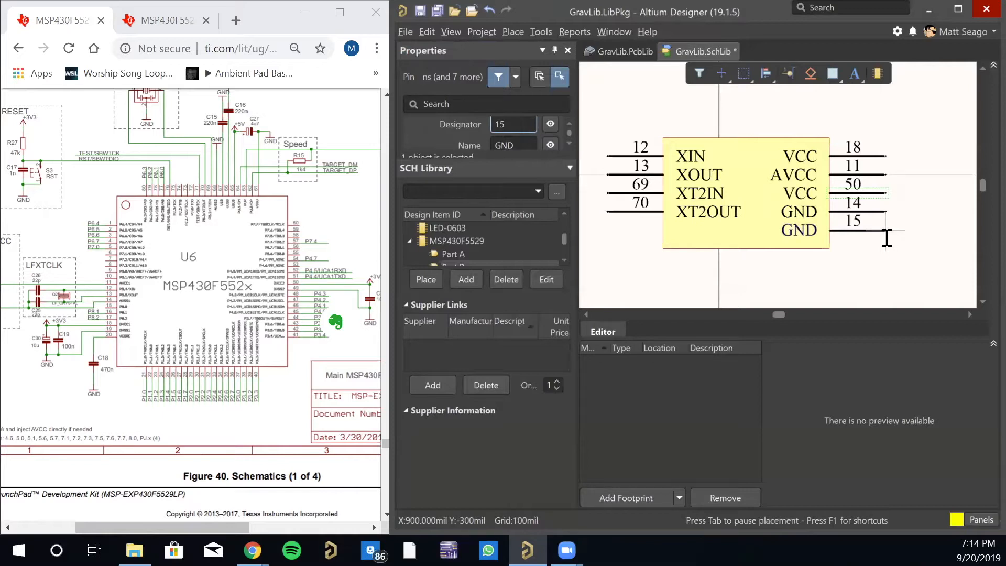
# - Place another GND pin with designator 19 directly below pin 14
pyautogui.press('Tab')
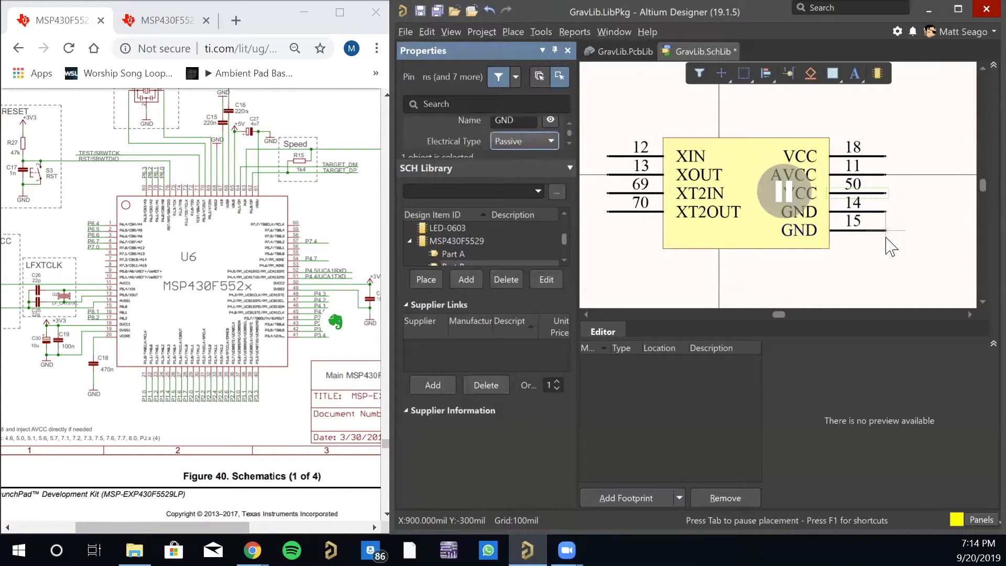
pyautogui.press('Tab')
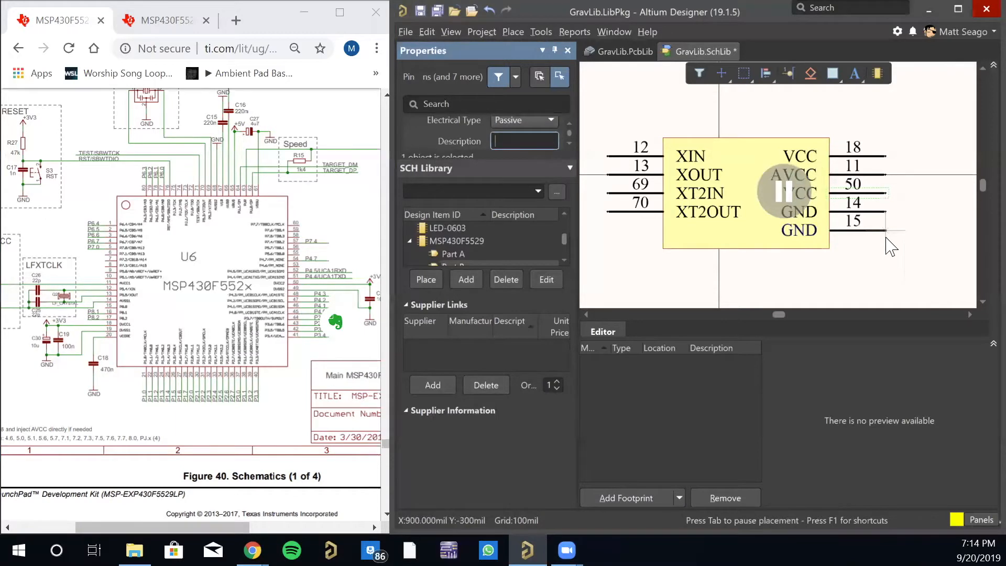
pyautogui.press('Return')
pyautogui.press('Tab')
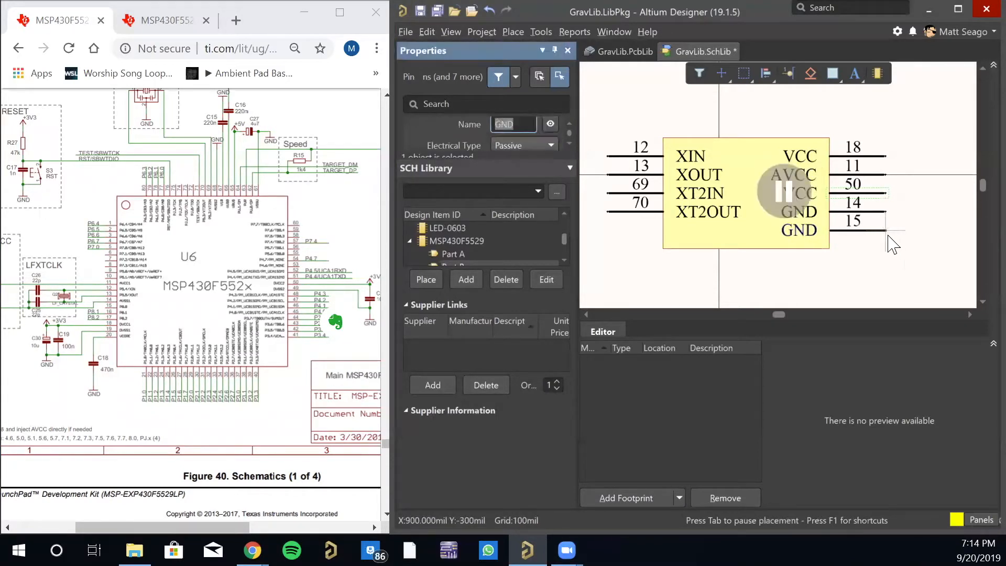
pyautogui.scroll(-4, 530, 134)
pyautogui.scroll(5, 510, 134)
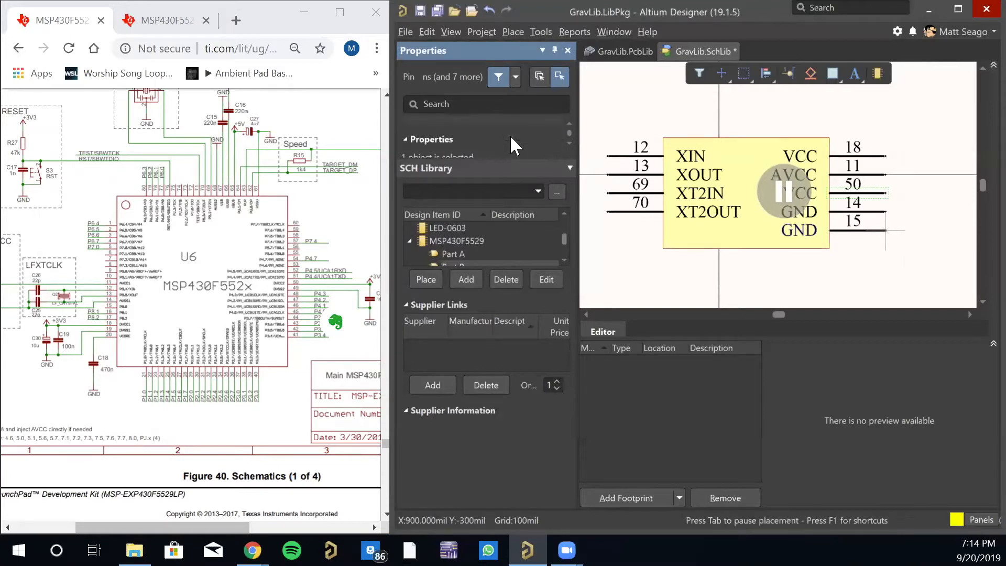
pyautogui.moveTo(512, 160); pyautogui.dragTo(503, 237)
pyautogui.click(507, 165)
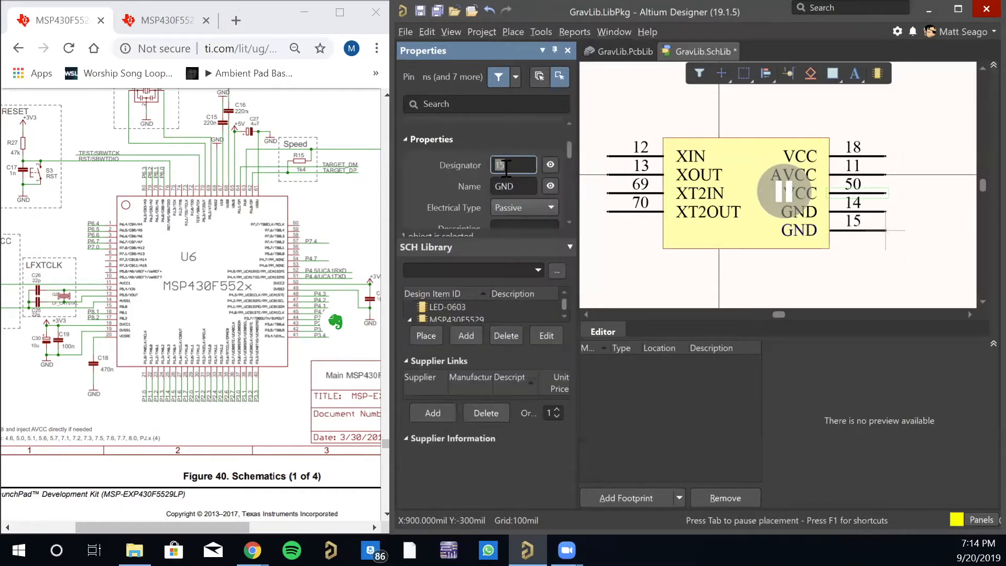
pyautogui.write('19')
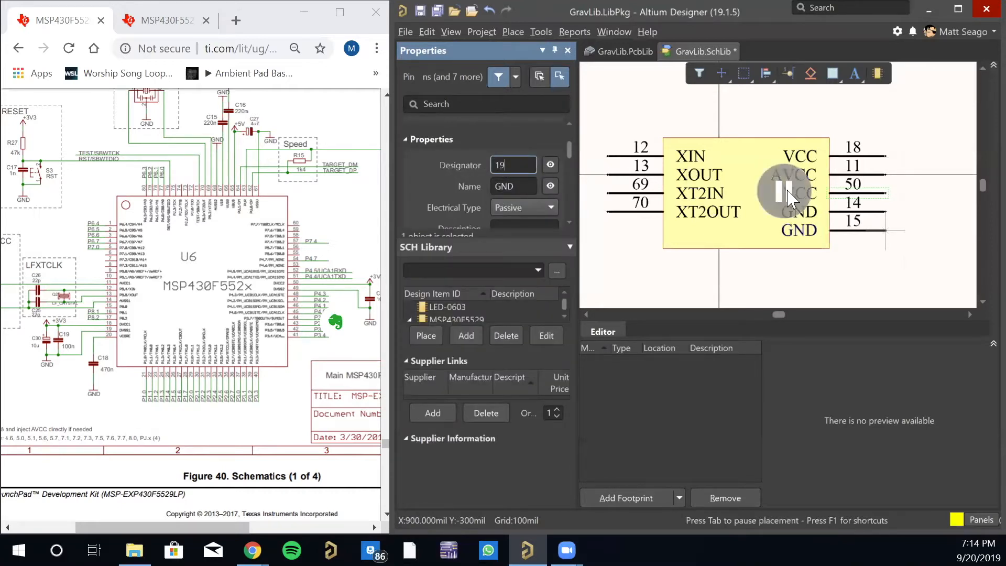
pyautogui.press('Return')
pyautogui.click(884, 231)
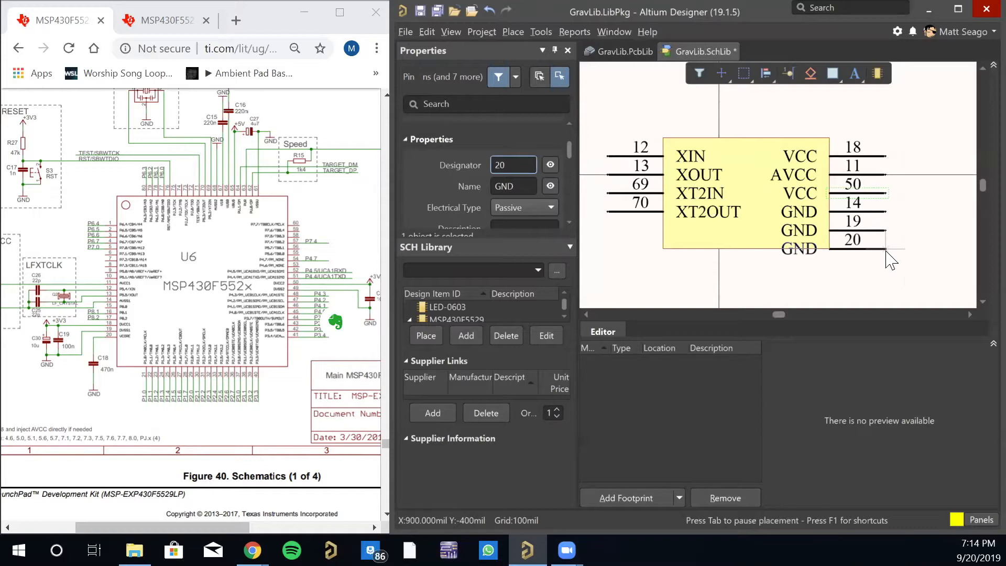
# - Place another GND pin with designator 49 directly below pin 19
pyautogui.press('Tab')
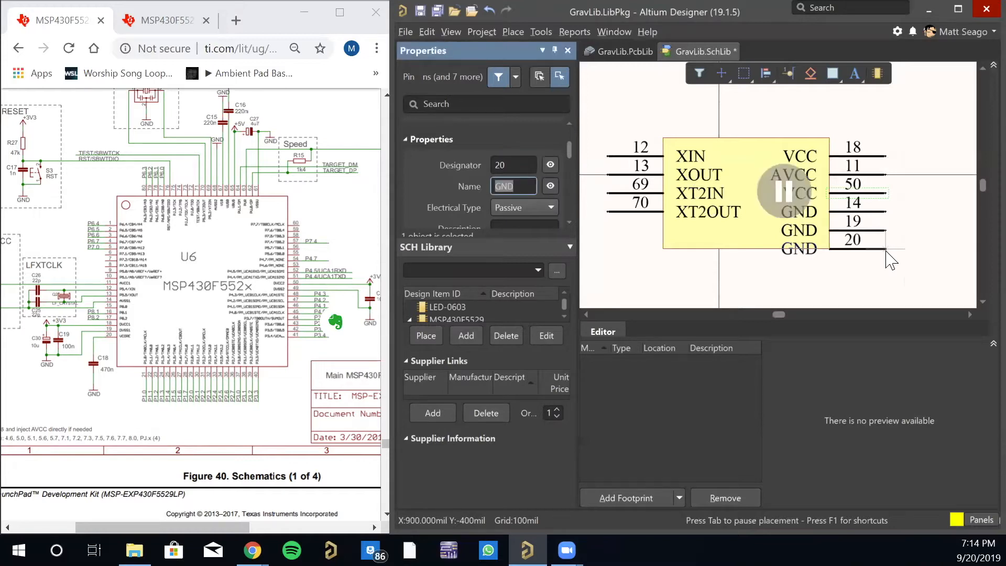
pyautogui.hotkey('shift', 'Tab')
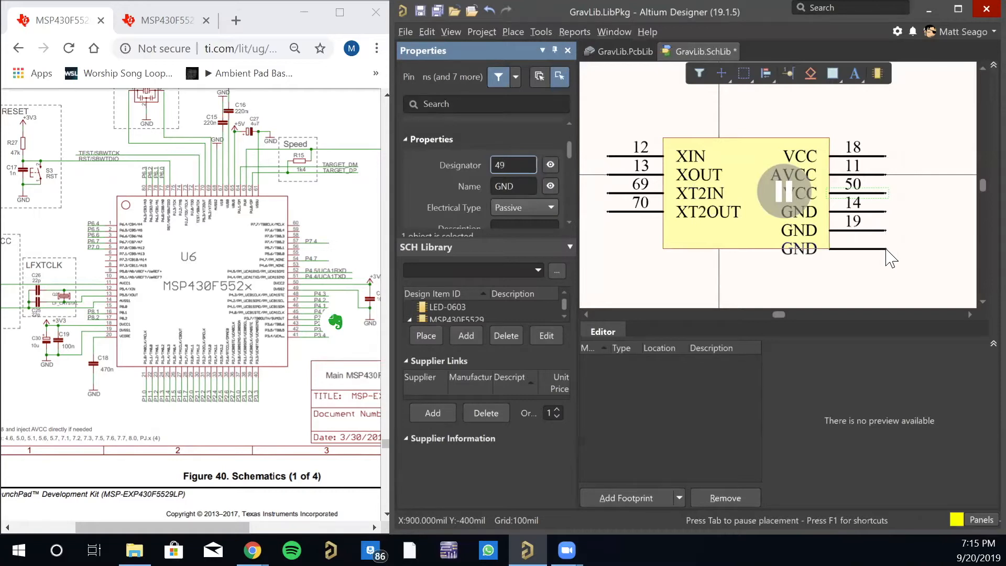
pyautogui.press('Return')
pyautogui.click(885, 250)
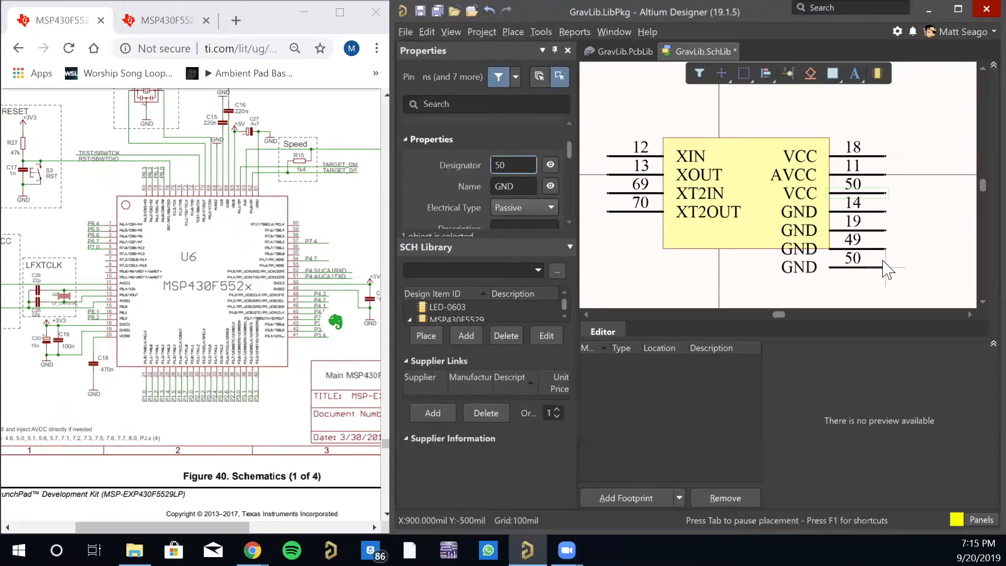
# - Place another GND pin with designator 61 directly below pin 49 and end pin placement
pyautogui.press('Tab')
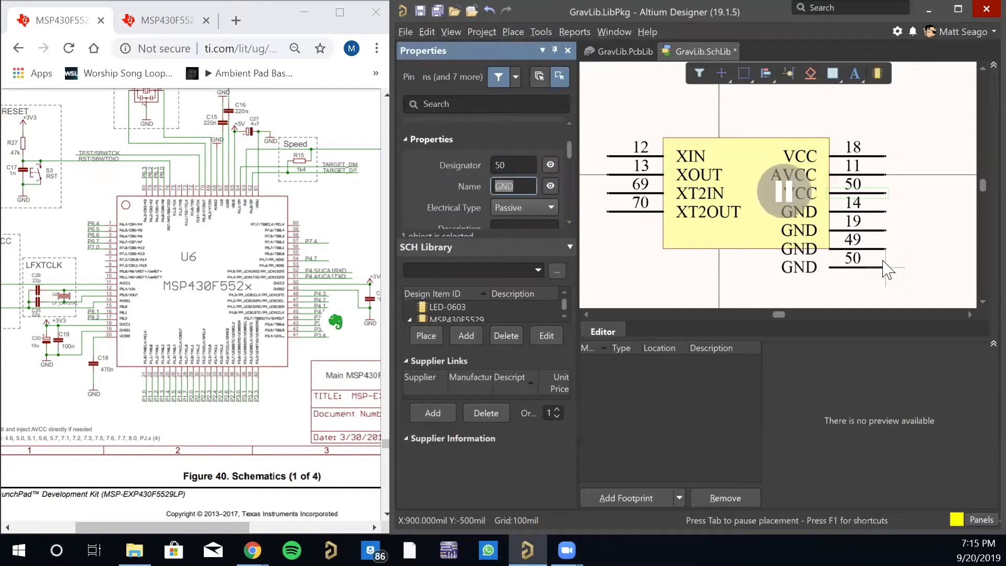
pyautogui.write('61')
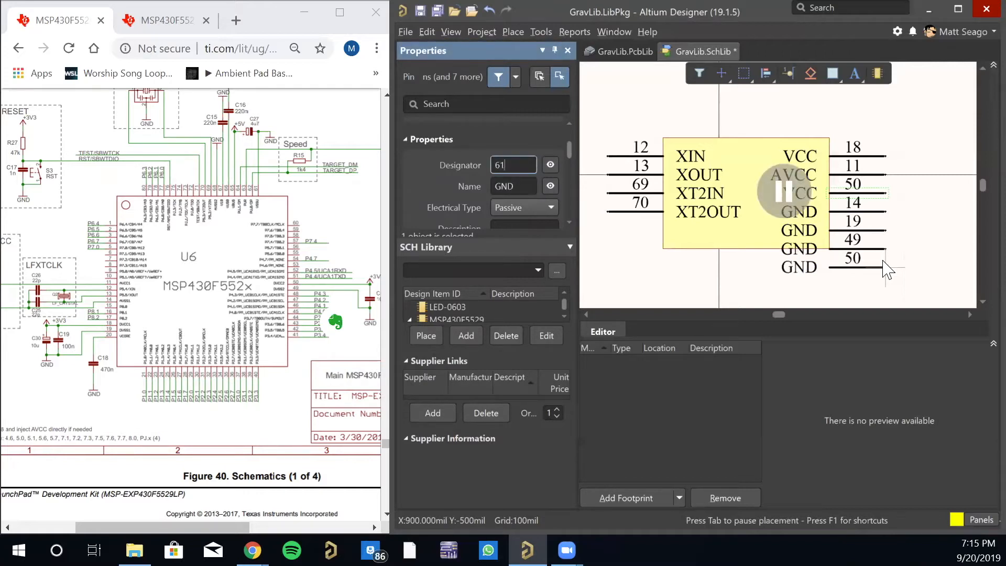
pyautogui.press('Return')
pyautogui.click(886, 267)
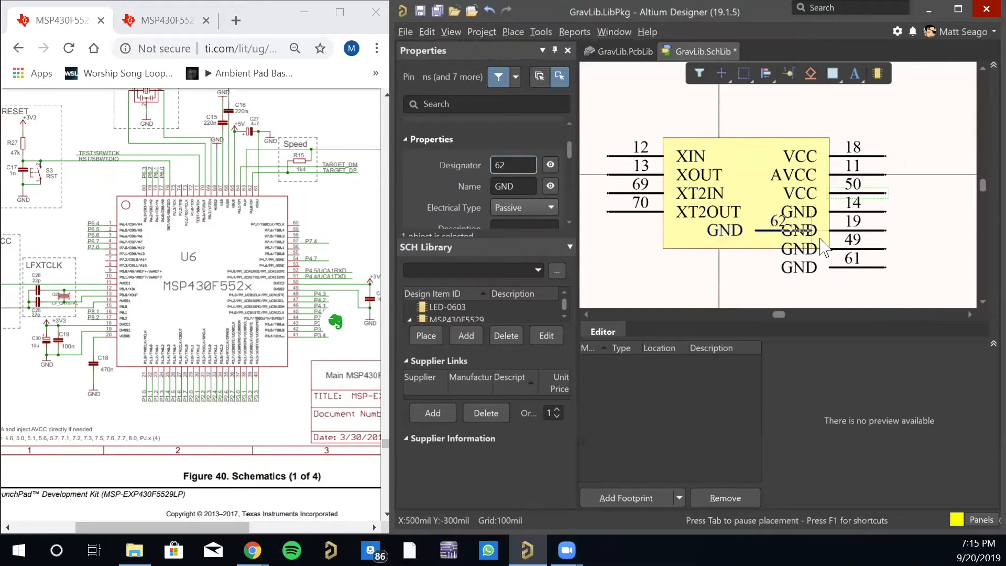
pyautogui.press('Escape')
# - Examine U6's top-edge pins on the LaunchPad schematic for further ground connections
pyautogui.keyDown('ctrl'); pyautogui.scroll(5, 253, 209); pyautogui.keyUp('ctrl')
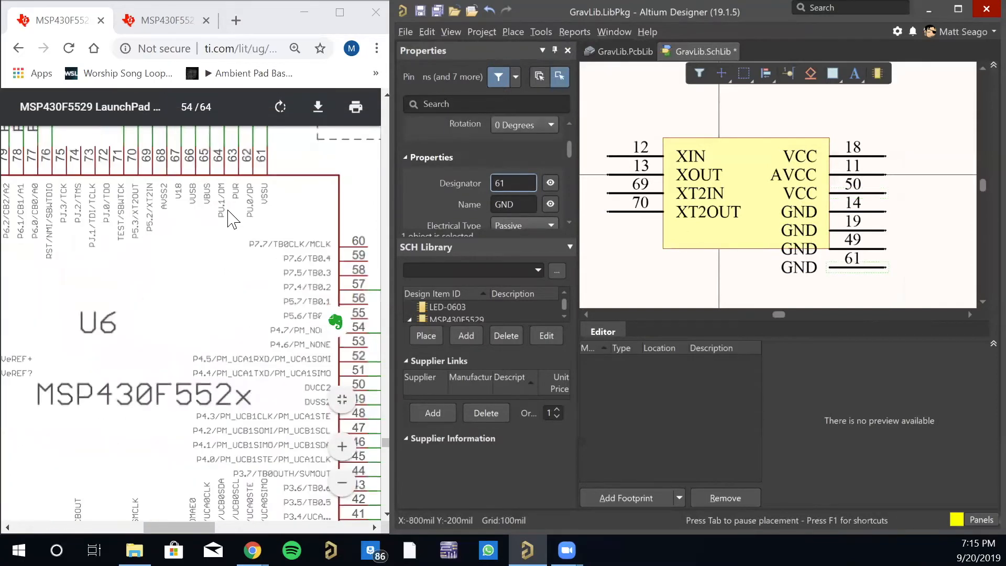
pyautogui.keyDown('ctrl'); pyautogui.scroll(-5, 155, 312); pyautogui.keyUp('ctrl')
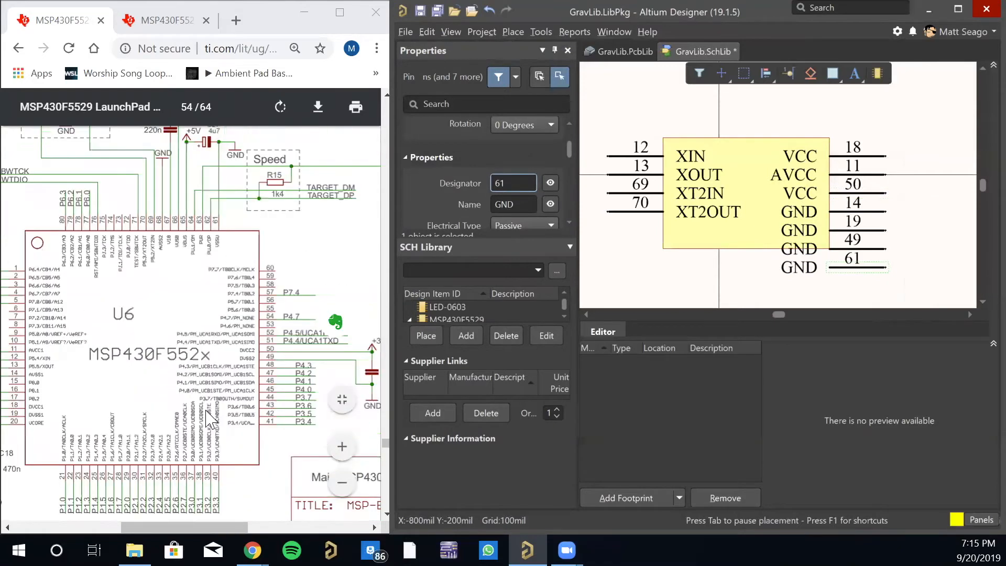
pyautogui.click(215, 528)
pyautogui.moveTo(215, 533); pyautogui.dragTo(192, 533)
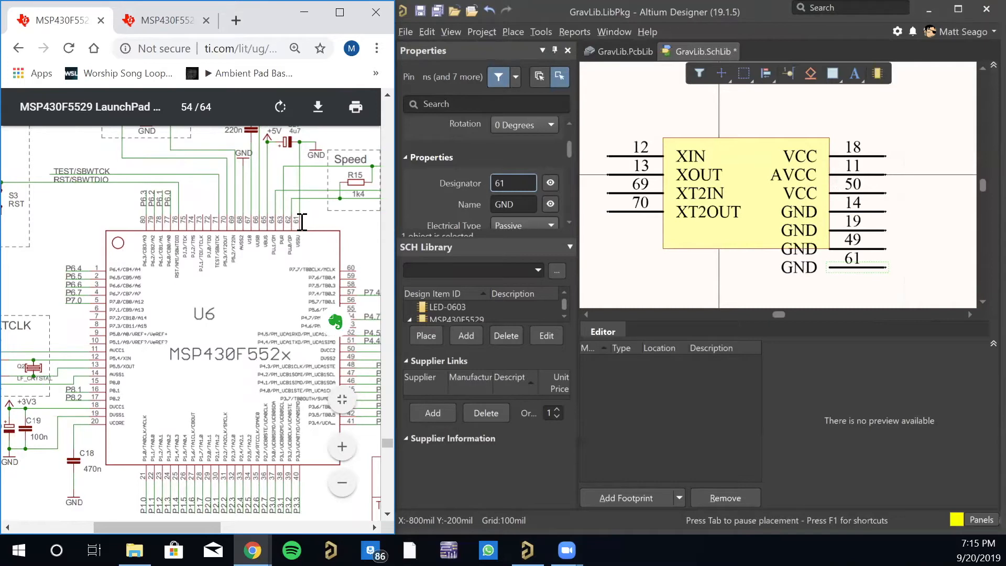
pyautogui.scroll(2, 260, 220)
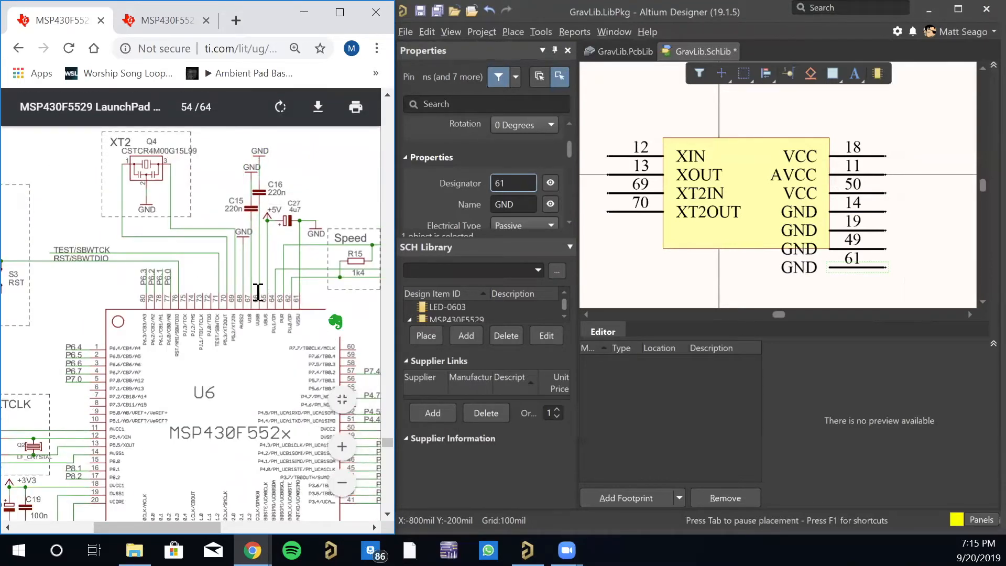
pyautogui.keyDown('ctrl'); pyautogui.scroll(2, 265, 330); pyautogui.keyUp('ctrl')
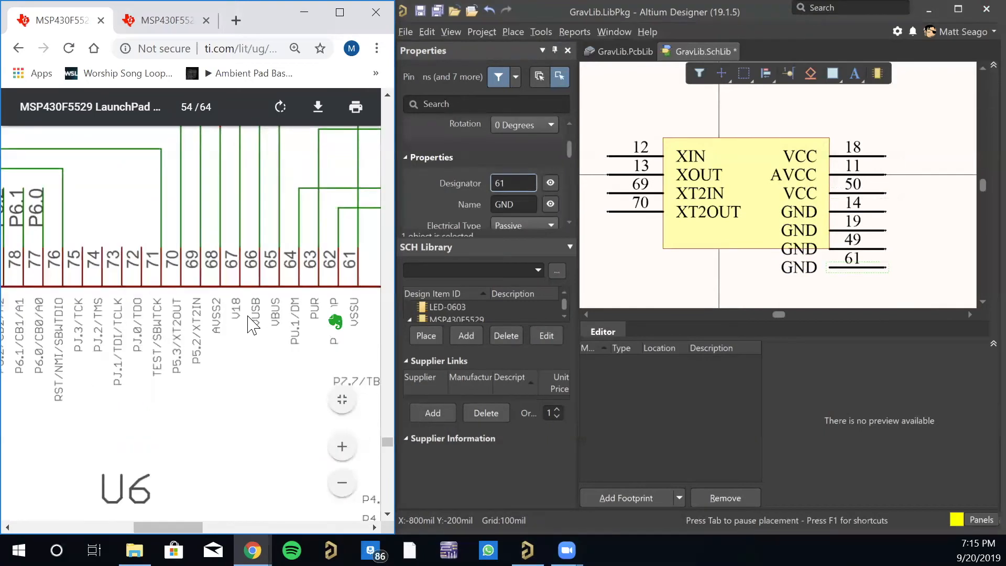
pyautogui.keyDown('ctrl'); pyautogui.scroll(-2, 251, 325); pyautogui.keyUp('ctrl')
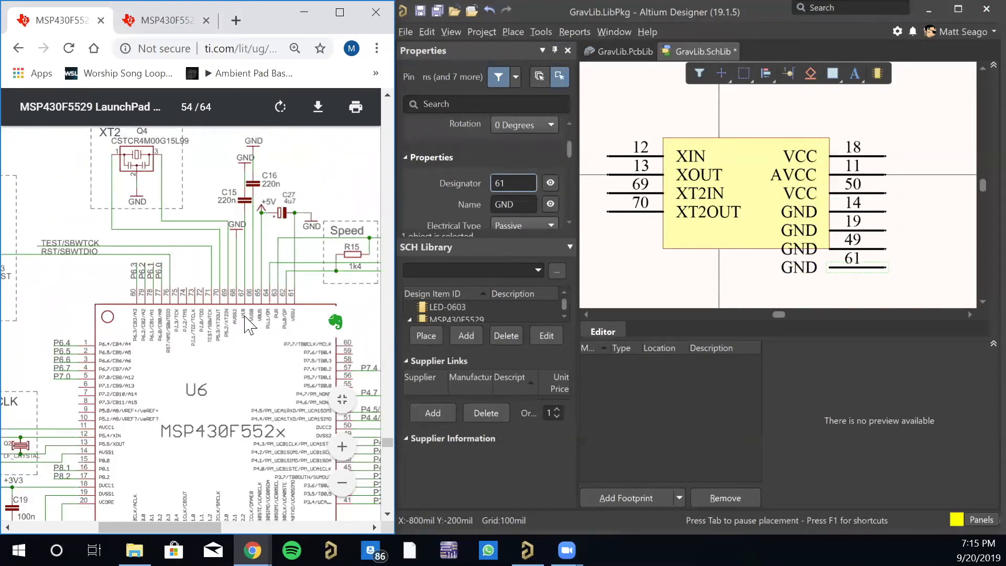
pyautogui.keyDown('ctrl'); pyautogui.scroll(3, 248, 325); pyautogui.keyUp('ctrl')
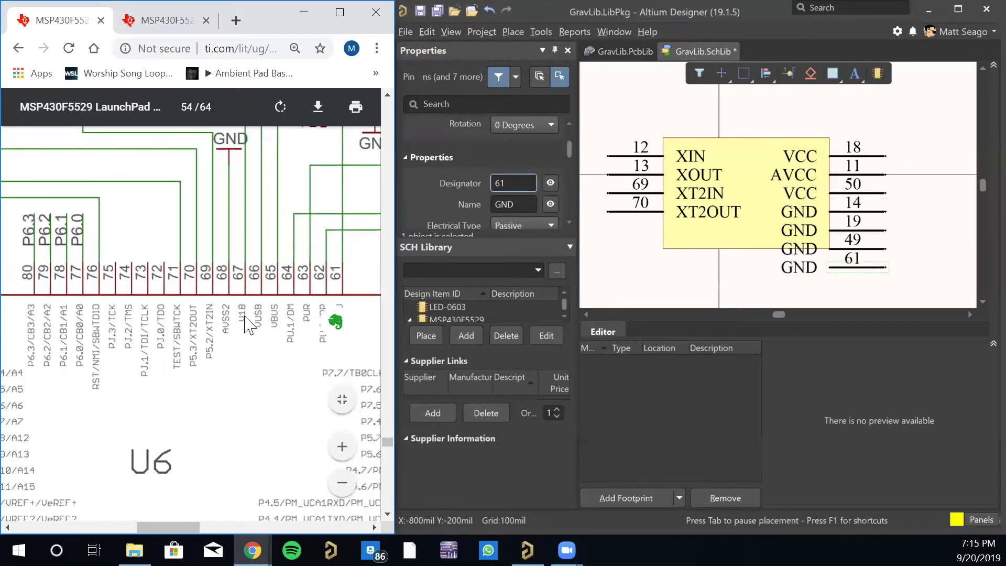
pyautogui.keyDown('ctrl'); pyautogui.scroll(-2, 249, 325); pyautogui.keyUp('ctrl')
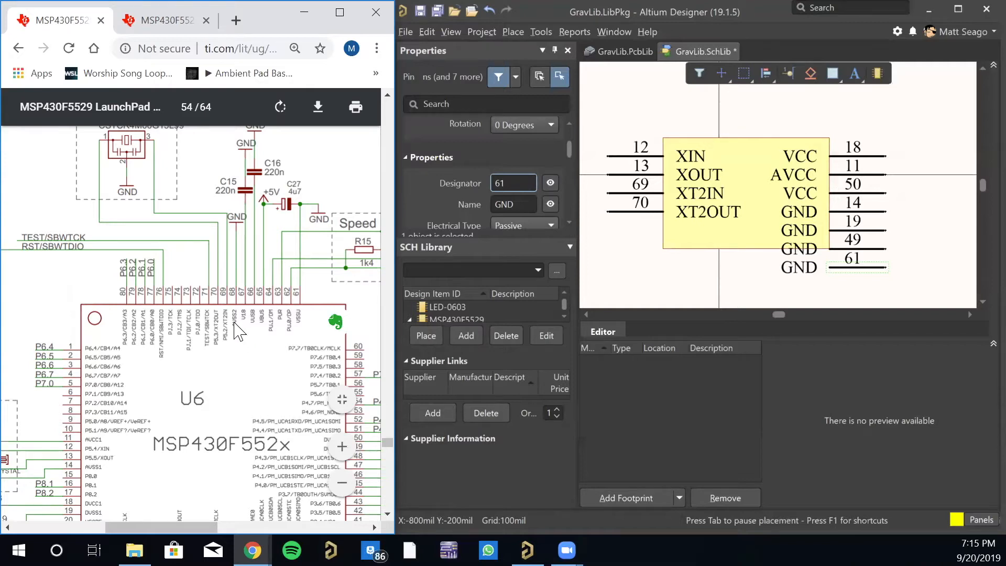
# - Place pin 68, named GND, directly below pin 61 and end pin placement
pyautogui.click(788, 73)
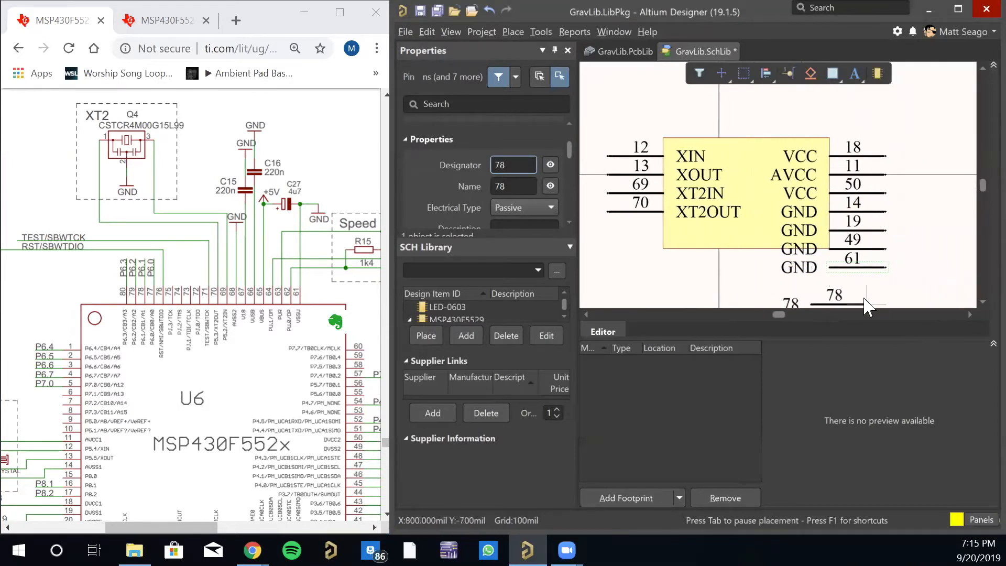
pyautogui.press('Tab')
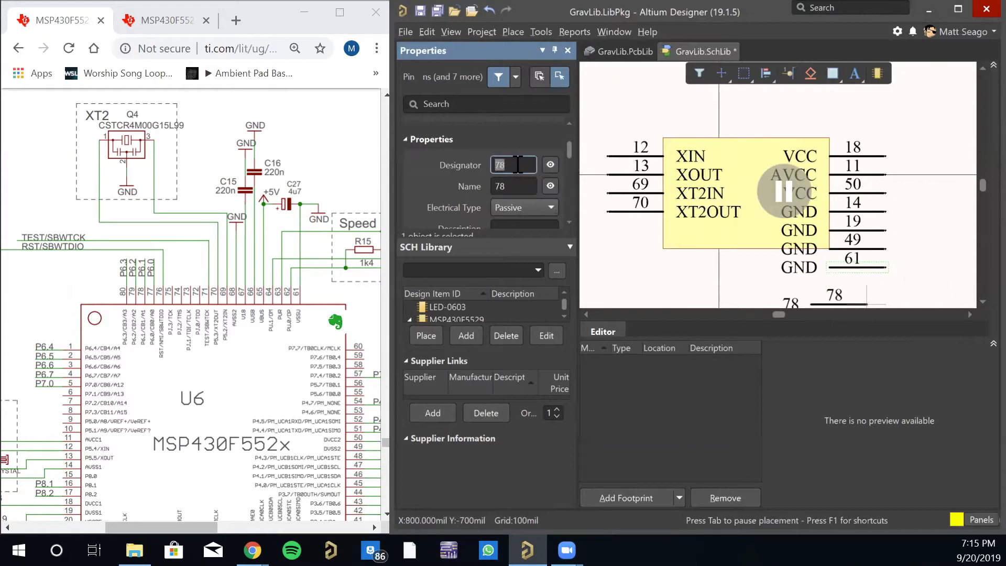
pyautogui.press('BackSpace')
pyautogui.write('68')
pyautogui.press('Tab')
pyautogui.write('GND')
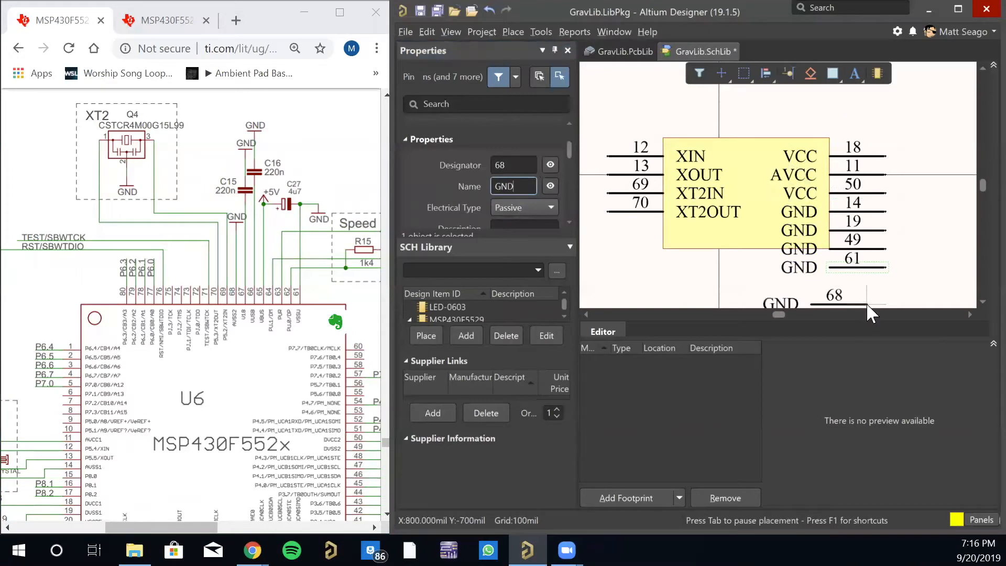
pyautogui.click(886, 285)
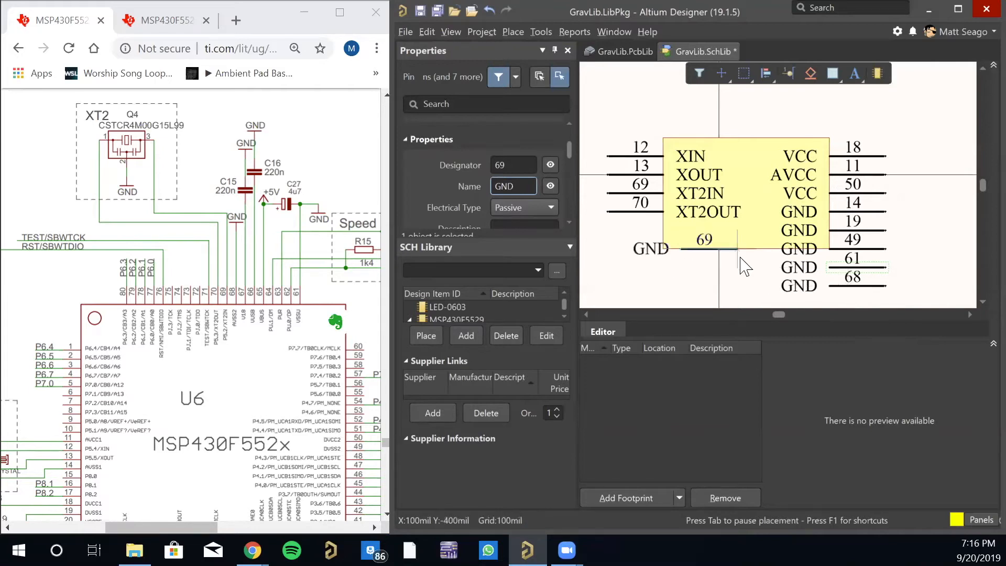
pyautogui.press('Escape')
# - Extend the lower edge of Part B's body rectangle to Y -700 mil so it encloses all the GND pins
pyautogui.click(729, 250)
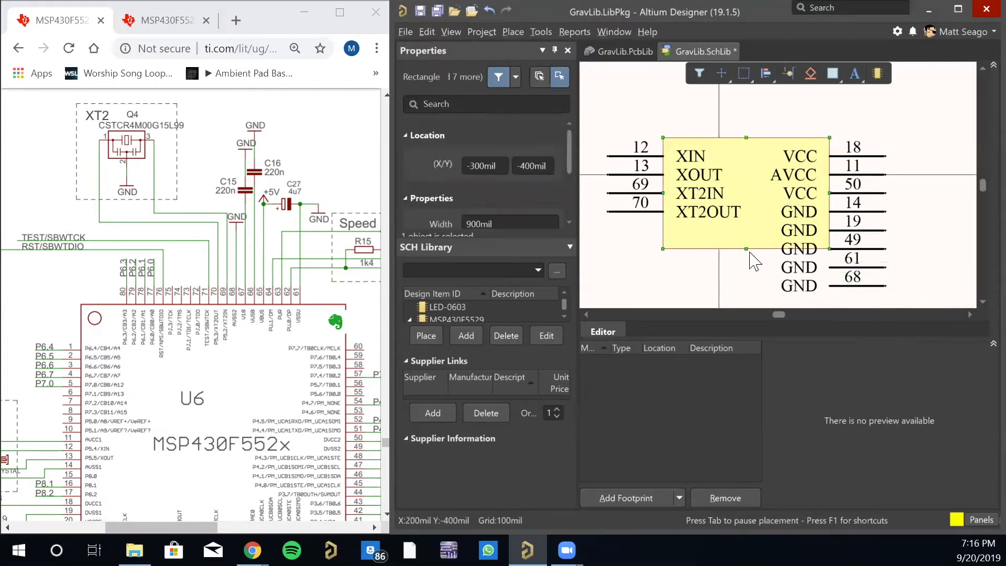
pyautogui.moveTo(754, 248); pyautogui.dragTo(758, 303)
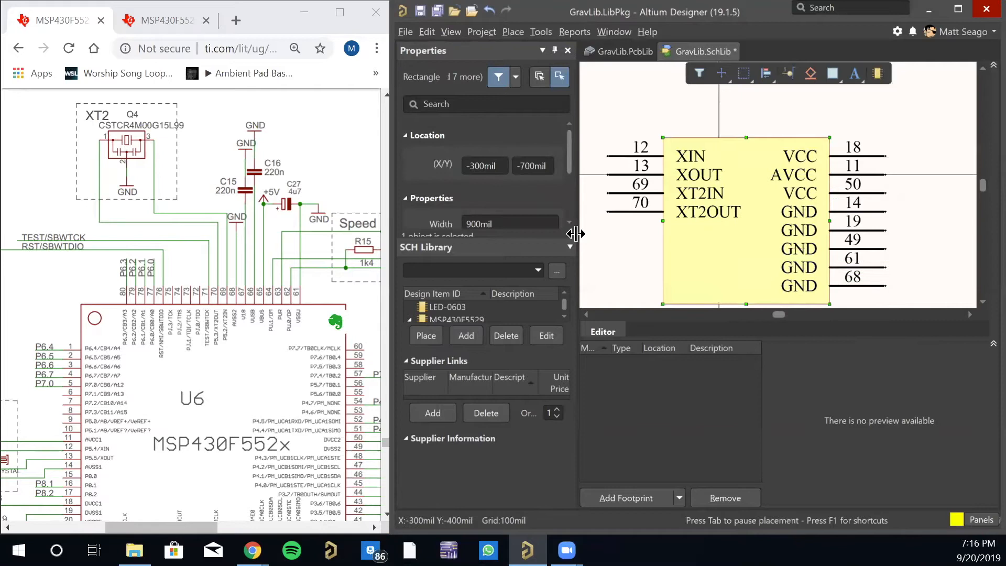
pyautogui.click(635, 260)
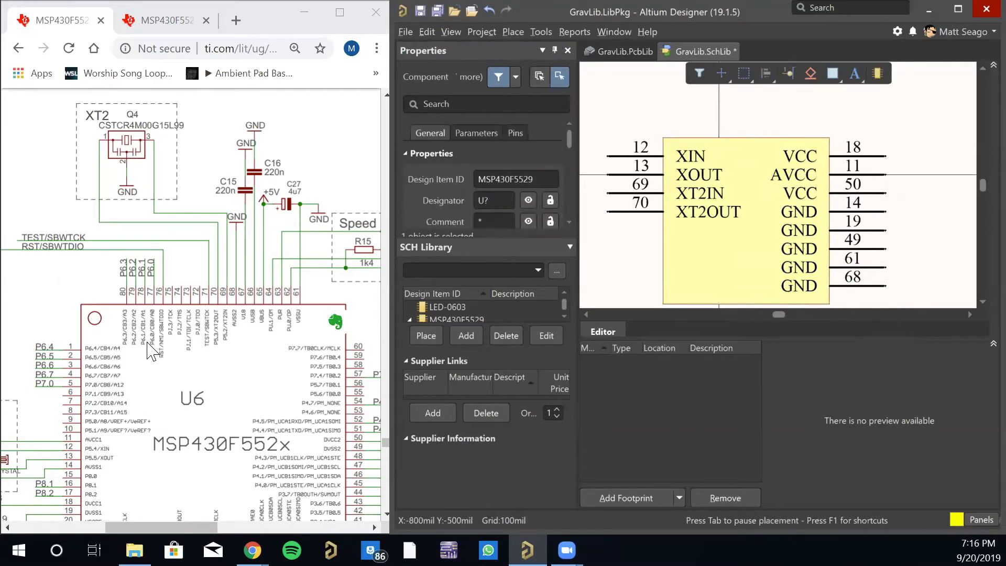
# - Open Part A of MSP430F5529 and extend the lower edge of its body rectangle to about Y -600 mil
pyautogui.moveTo(171, 527)
pyautogui.mouseDown()
pyautogui.moveTo(130, 526)
pyautogui.moveTo(146, 527)
pyautogui.mouseUp()
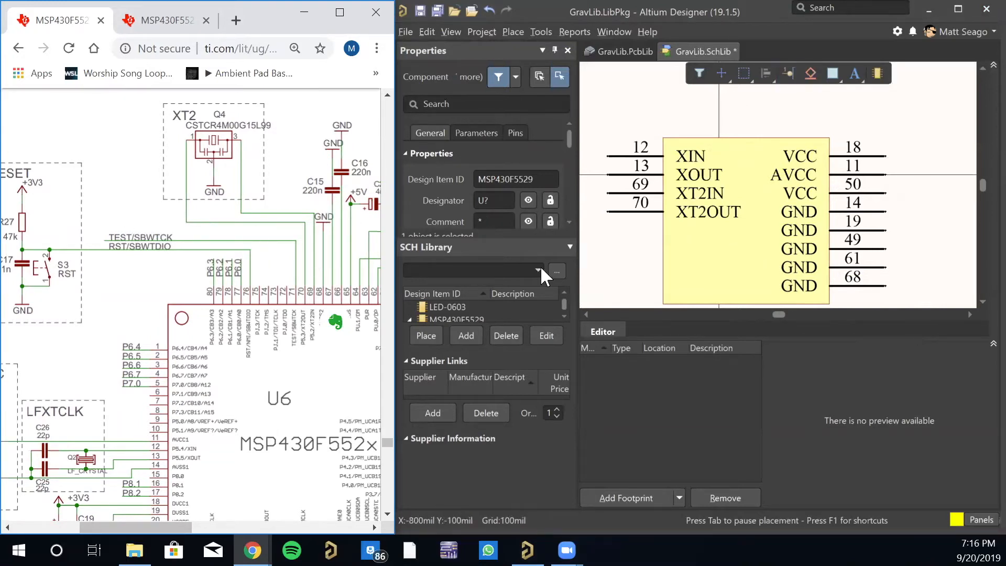
pyautogui.scroll(-1, 452, 309)
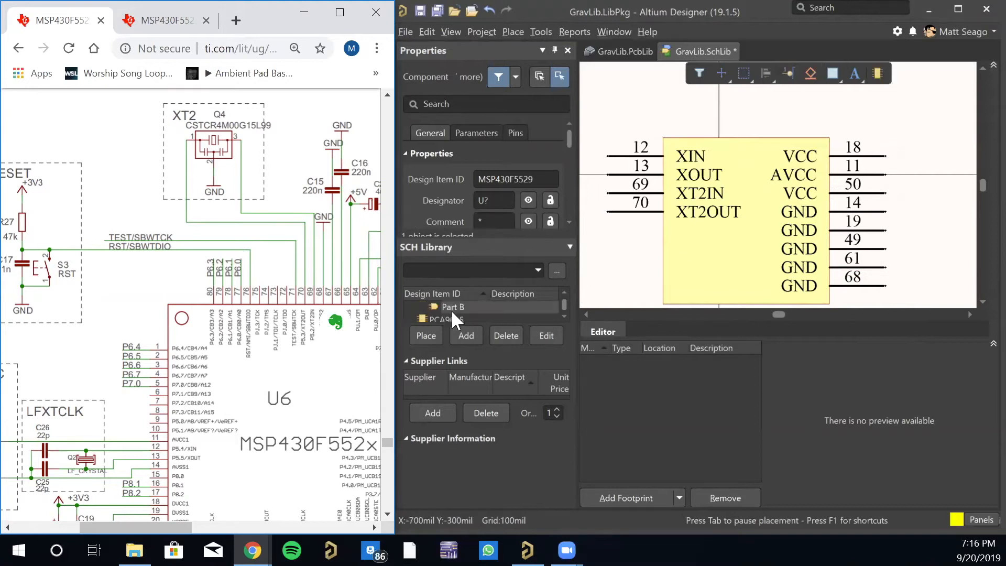
pyautogui.click(564, 290)
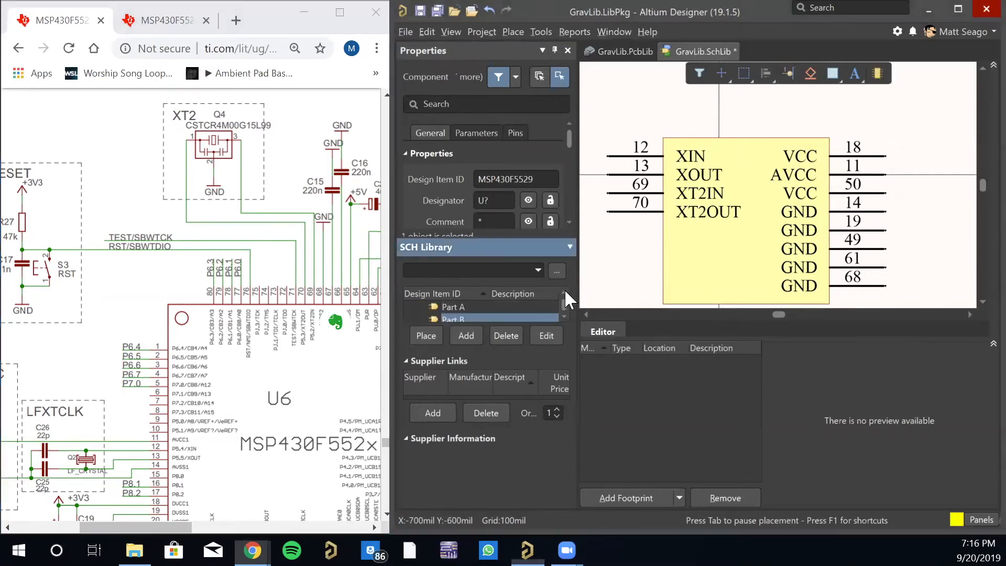
pyautogui.click(468, 306)
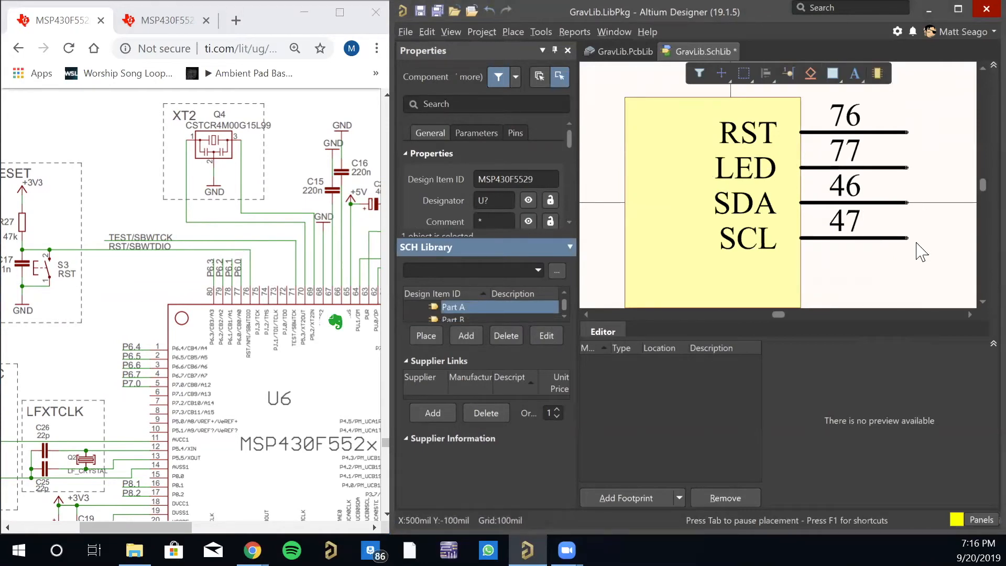
pyautogui.click(711, 292)
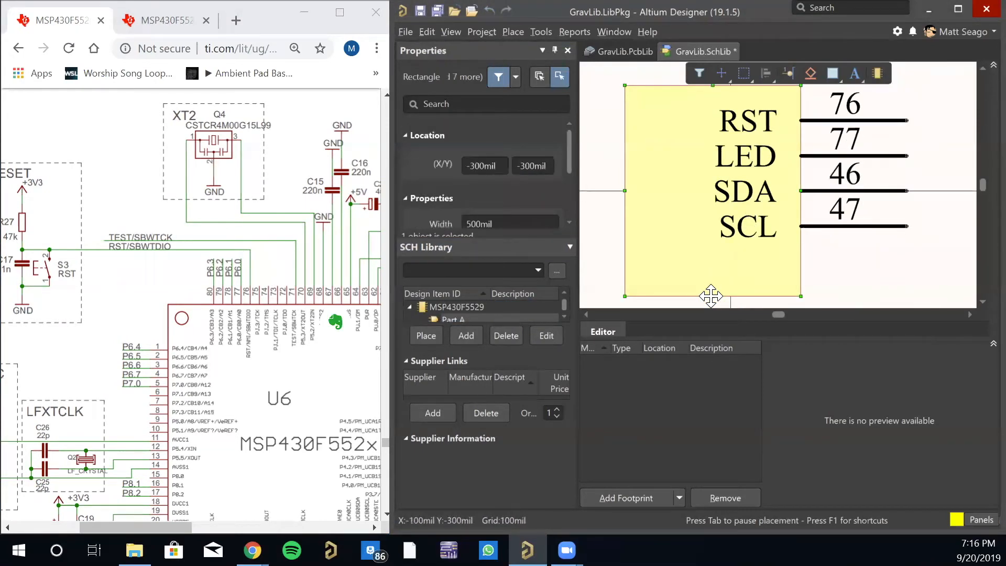
pyautogui.moveTo(712, 296); pyautogui.dragTo(713, 306)
# - Place pin 71, named TST, directly below the SCL pin and end pin placement
pyautogui.press('Tab')
pyautogui.write('TST')
pyautogui.hotkey('shift', 'Tab')
pyautogui.write('71')
pyautogui.click(907, 133)
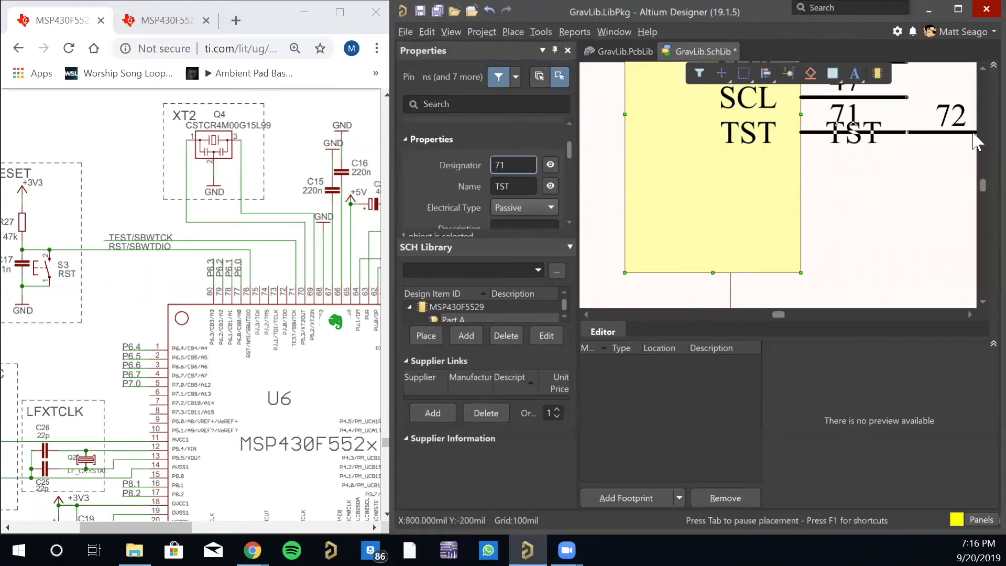
pyautogui.rightClick(975, 142)
# - Check U6's UART pins on the LaunchPad schematic and place pin 52, named RX, directly below TST
pyautogui.scroll(-5, 195, 188)
pyautogui.moveTo(193, 354); pyautogui.dragTo(211, 355)
pyautogui.scroll(12, 279, 428)
pyautogui.moveTo(152, 527); pyautogui.dragTo(260, 527)
pyautogui.click(910, 146)
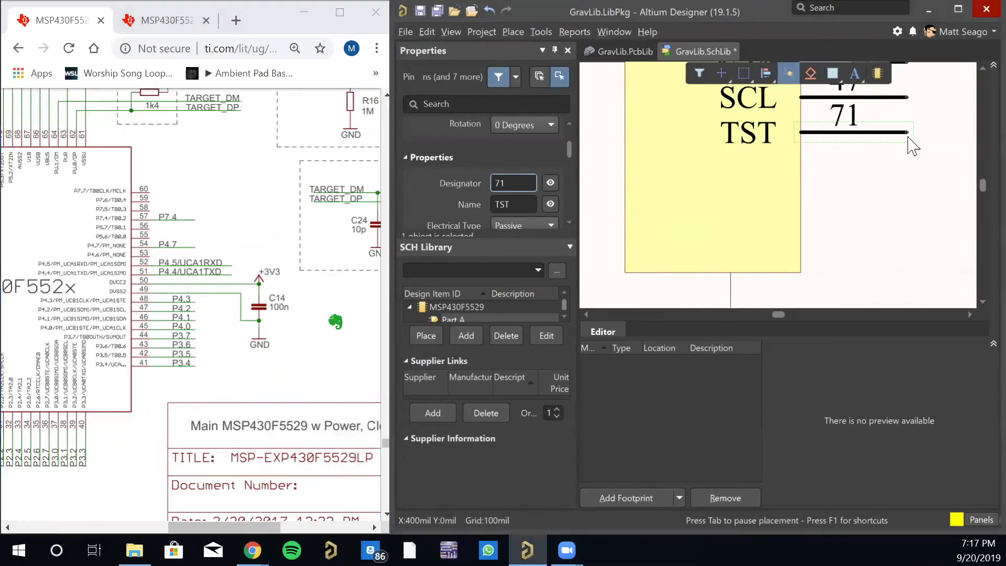
pyautogui.press('p')
pyautogui.press('p')
pyautogui.press('Tab')
pyautogui.write('RX')
pyautogui.hotkey('shift', 'Tab')
pyautogui.write('52')
pyautogui.click(896, 165)
# - Place pin 51, named TX, directly below the RX pin
pyautogui.press('Tab')
pyautogui.write('TX')
pyautogui.hotkey('shift', 'Tab')
pyautogui.write('51')
pyautogui.click(908, 198)
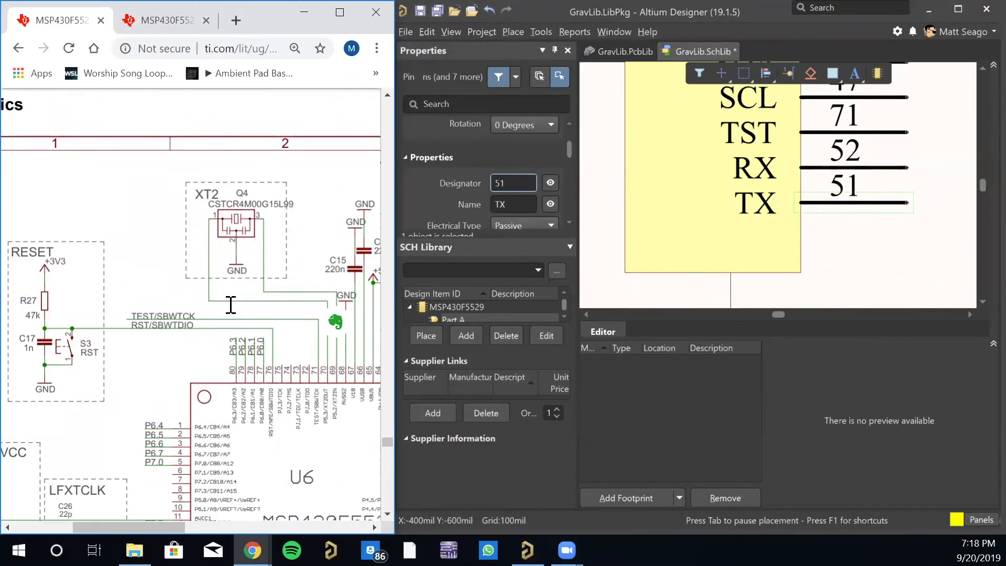
# - Place pin 28, named CTS, directly below TX, and pin 4, named RTS, directly below CTS, following the schematic's header connections
pyautogui.scroll(-10, 141, 427)
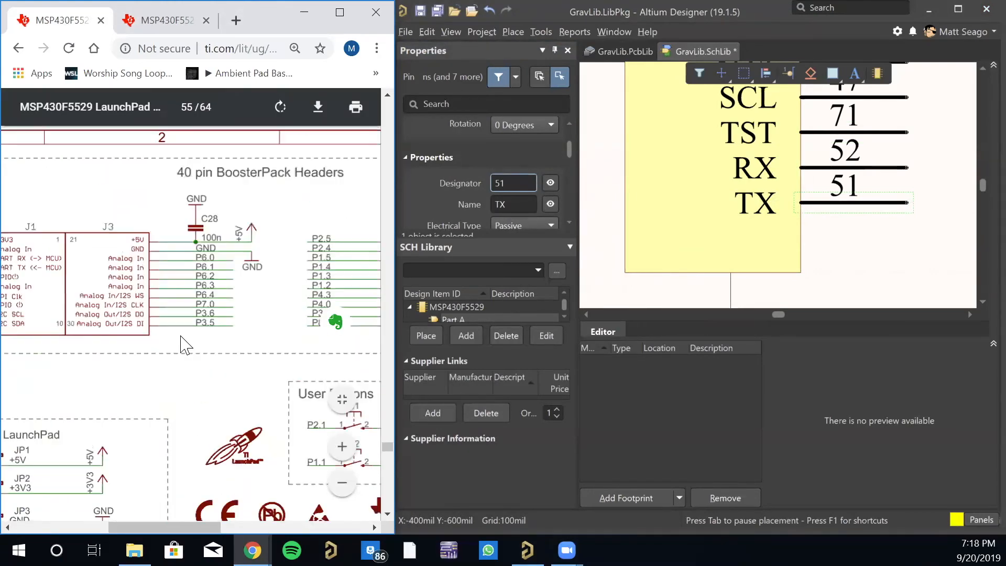
pyautogui.scroll(8, 142, 427)
pyautogui.press('p')
pyautogui.press('p')
pyautogui.press('Tab')
pyautogui.write('CTS')
pyautogui.hotkey('shift', 'Tab')
pyautogui.write('28RTS')
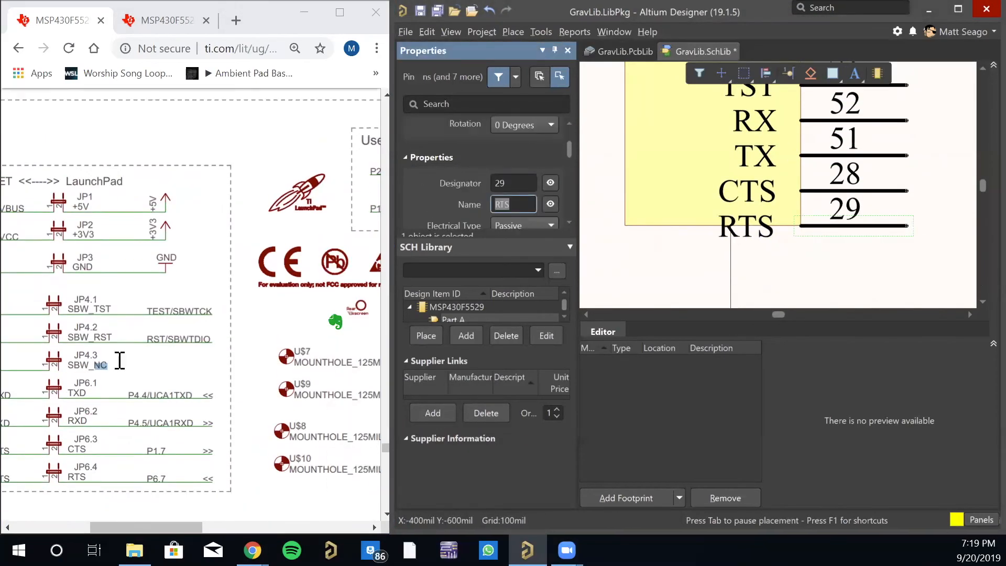
pyautogui.scroll(15, 119, 359)
pyautogui.hotkey('shift', 'Tab')
pyautogui.write('4')
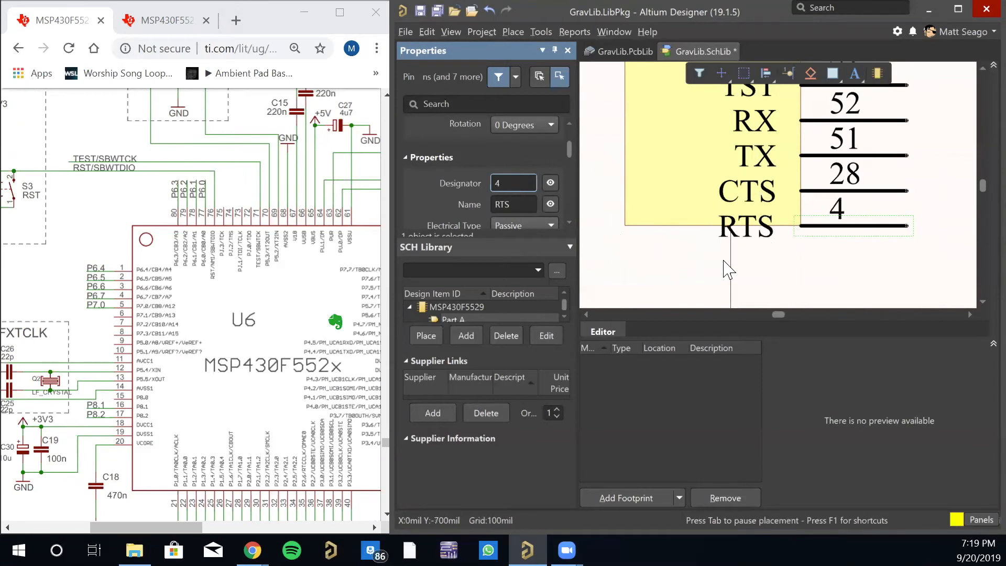
# - Extend the lower edge of Part A's body rectangle to about Y -700 mil to enclose RTS, and save all documents
pyautogui.click(692, 231)
pyautogui.moveTo(712, 225); pyautogui.dragTo(712, 260)
pyautogui.click(608, 253)
pyautogui.keyDown('ctrl'); pyautogui.scroll(-4, 652, 220); pyautogui.keyUp('ctrl')
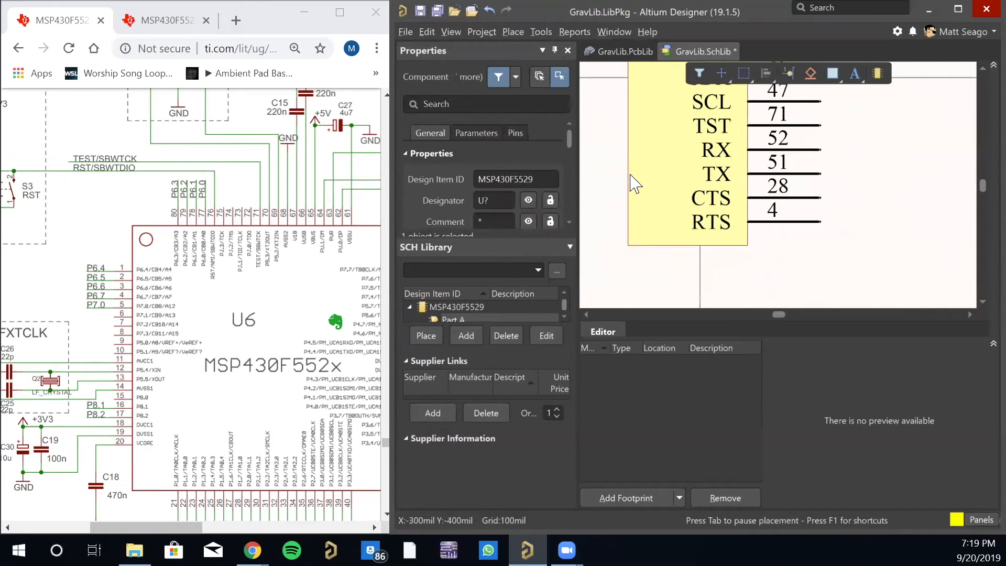
pyautogui.click(433, 7)
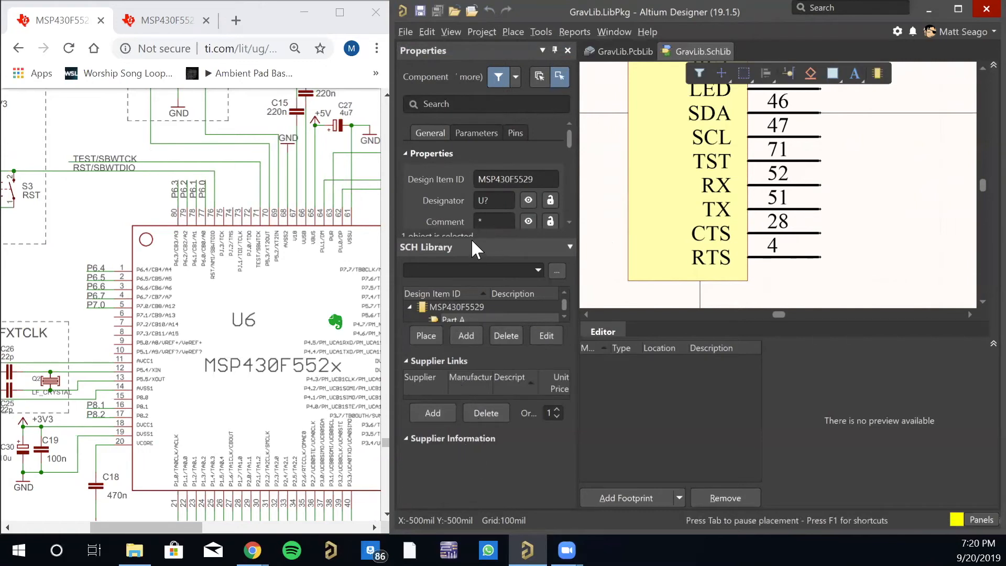
# - Show the project tree and compile the integrated library GravLib.LibPkg
pyautogui.moveTo(472, 236); pyautogui.dragTo(469, 390)
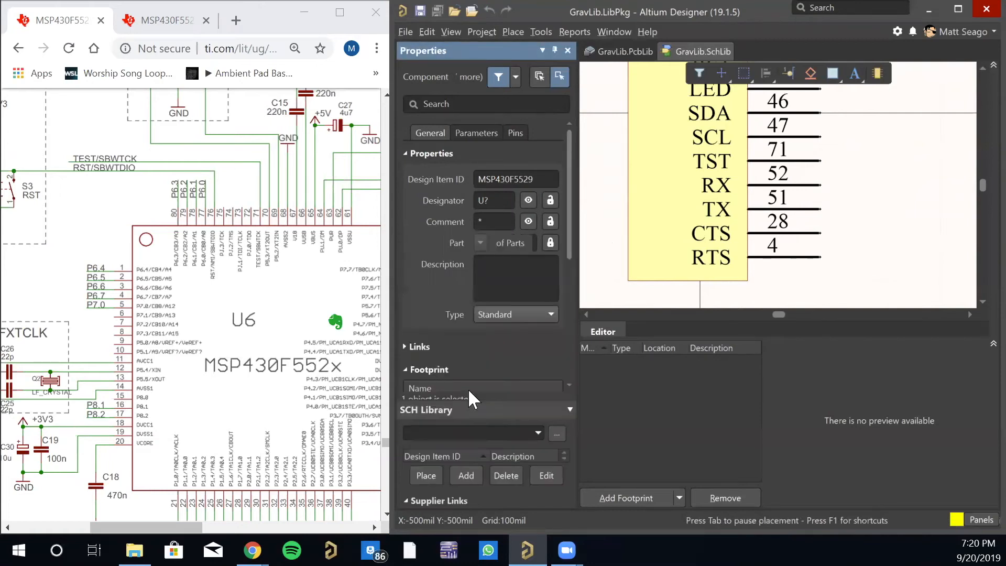
pyautogui.click(451, 27)
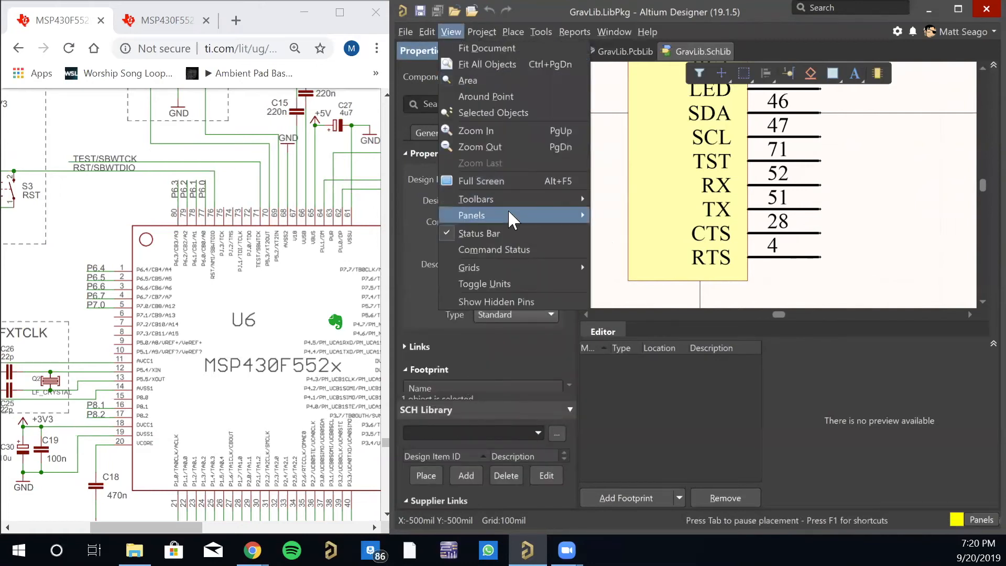
pyautogui.moveTo(507, 212)
pyautogui.click(643, 375)
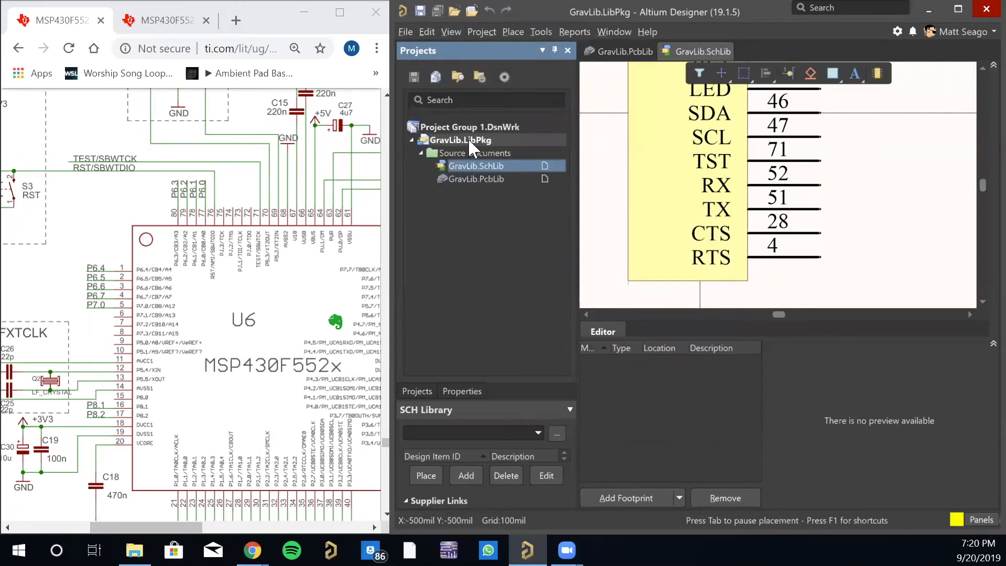
pyautogui.rightClick(473, 138)
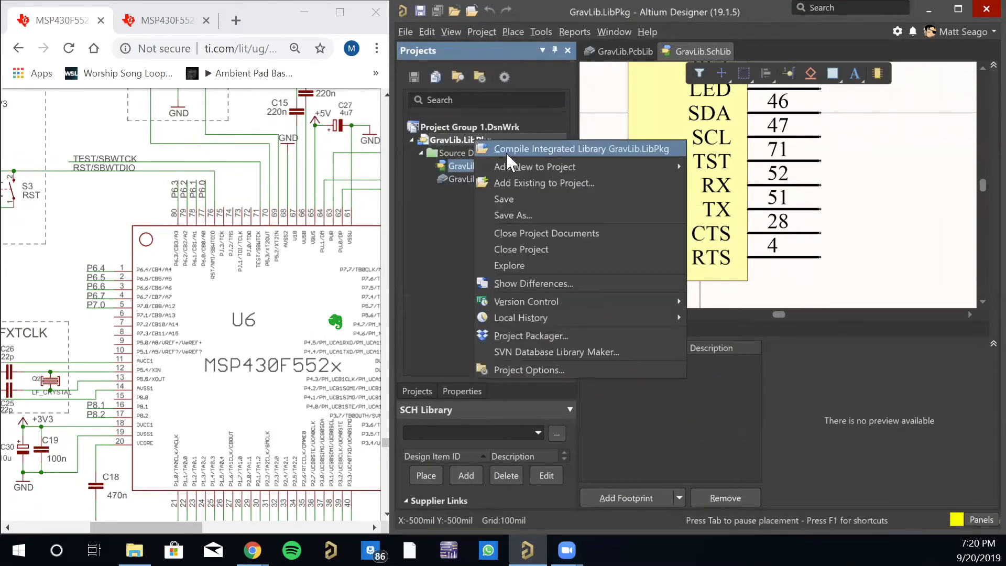
pyautogui.click(504, 146)
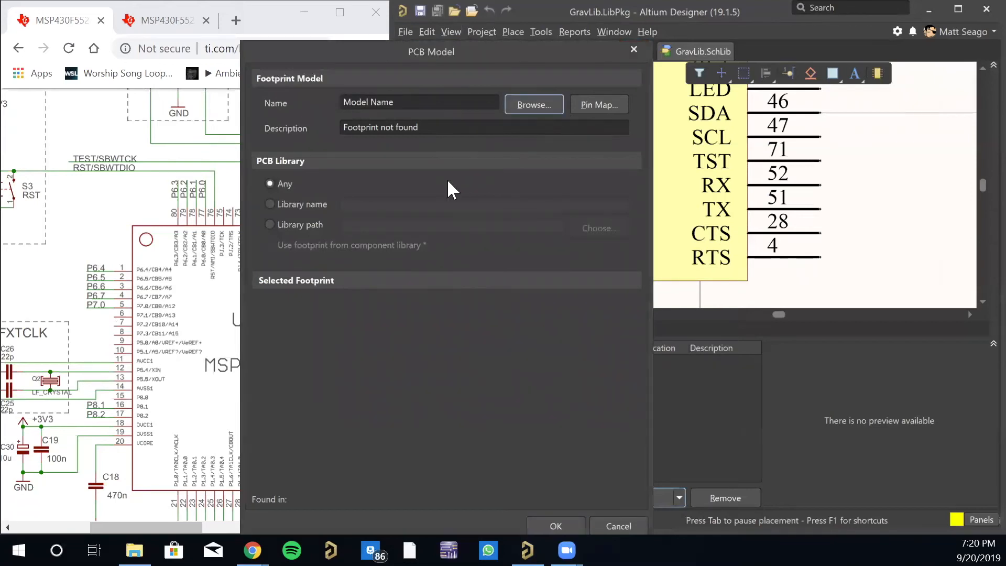
# - Assign the MSP430F5529 footprint from GravLib.PcbLib to the component and save all documents
pyautogui.click(524, 103)
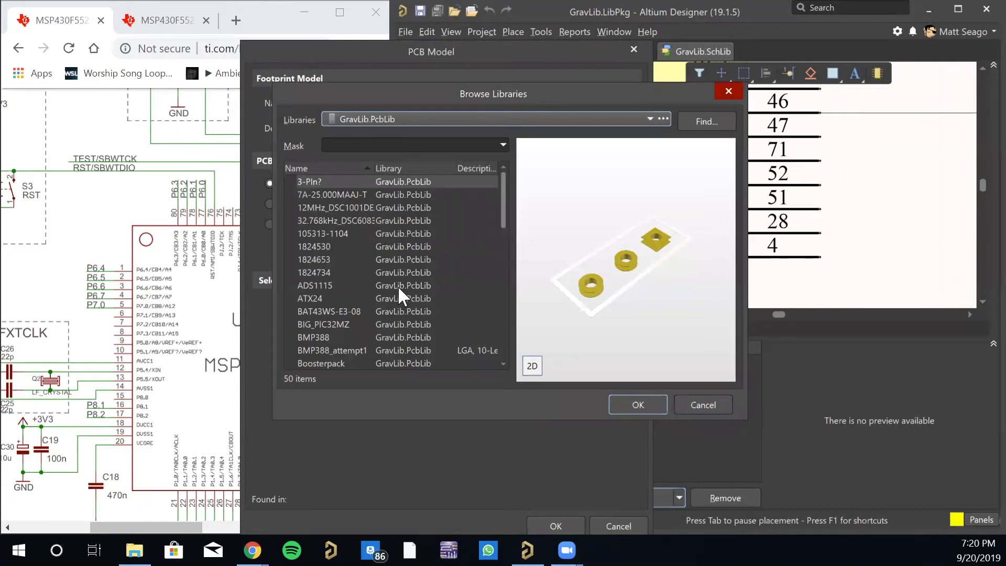
pyautogui.scroll(-12, 388, 284)
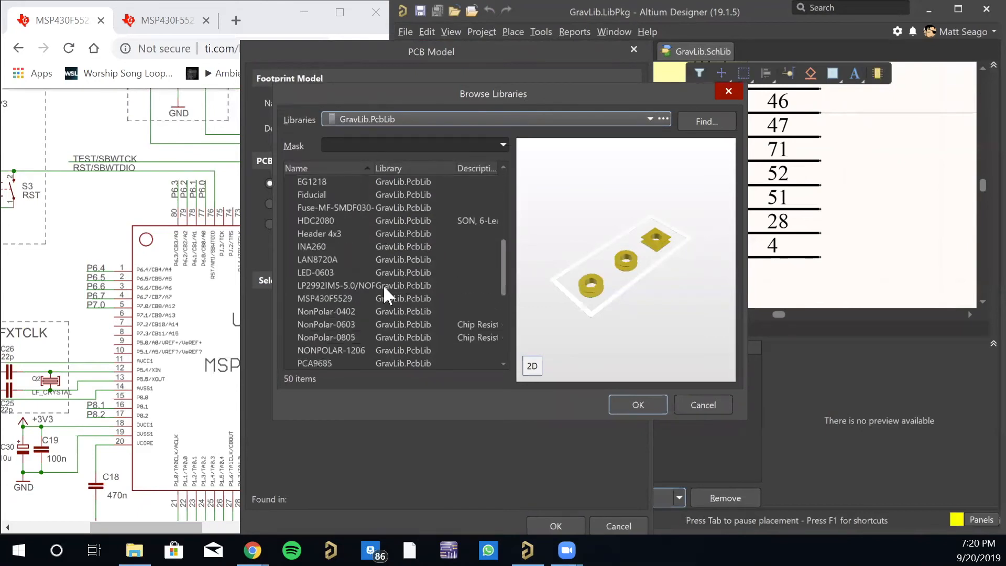
pyautogui.scroll(2, 382, 298)
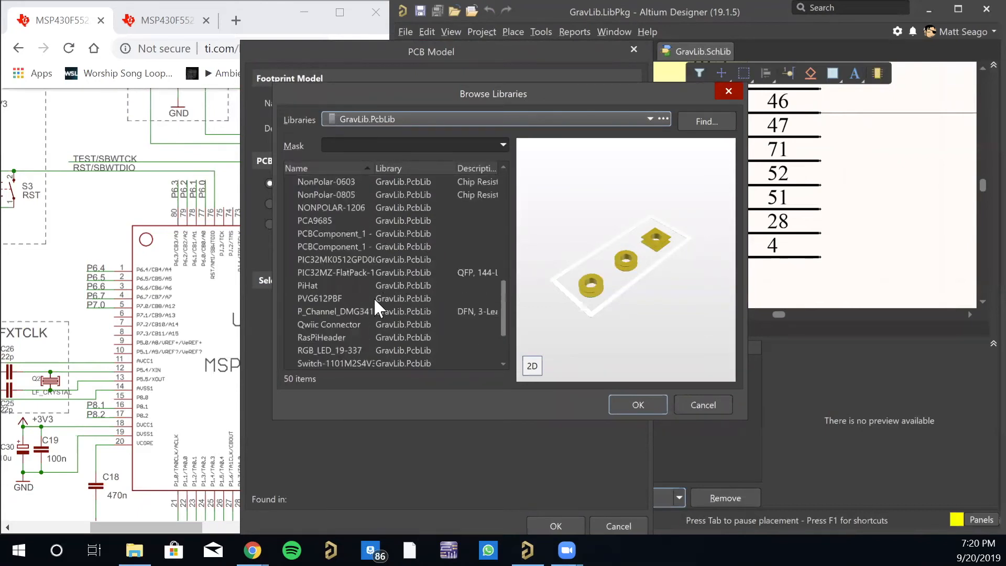
pyautogui.scroll(2, 335, 279)
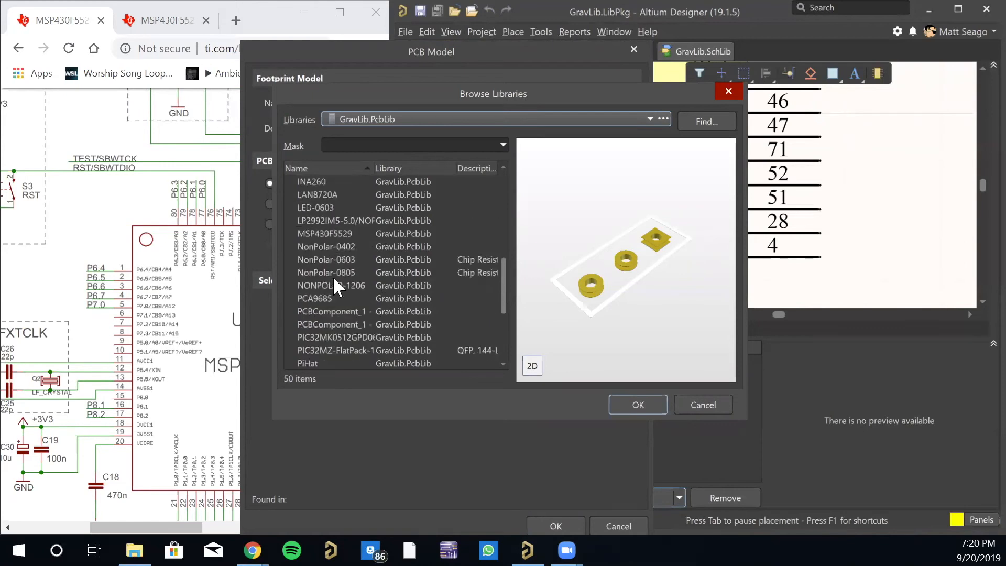
pyautogui.click(332, 234)
pyautogui.click(635, 401)
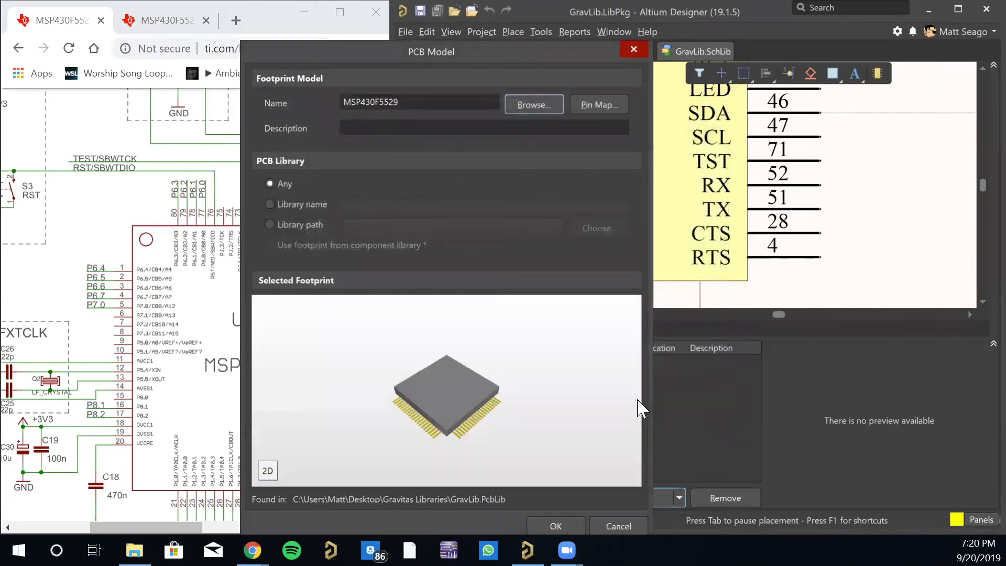
pyautogui.click(550, 523)
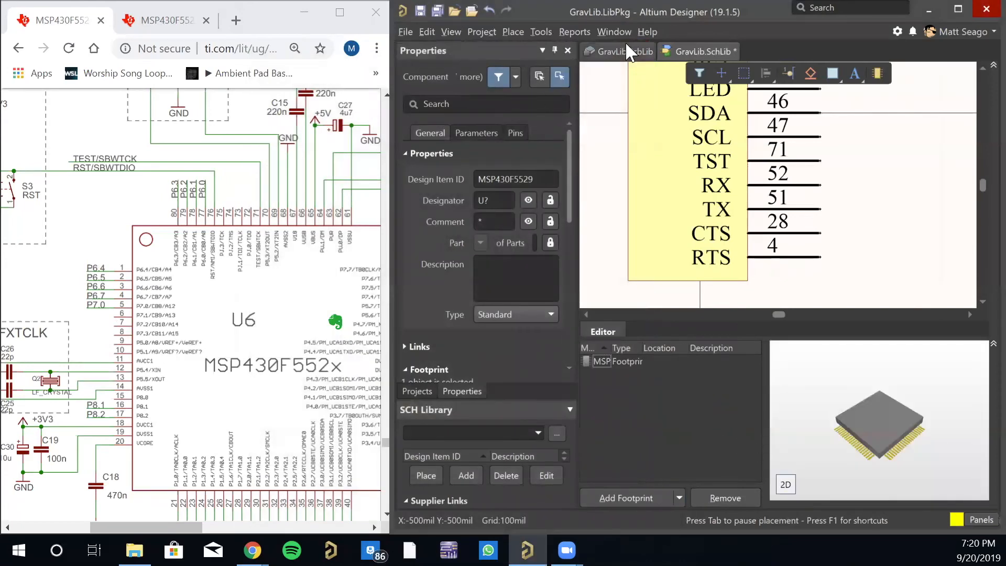
pyautogui.click(437, 13)
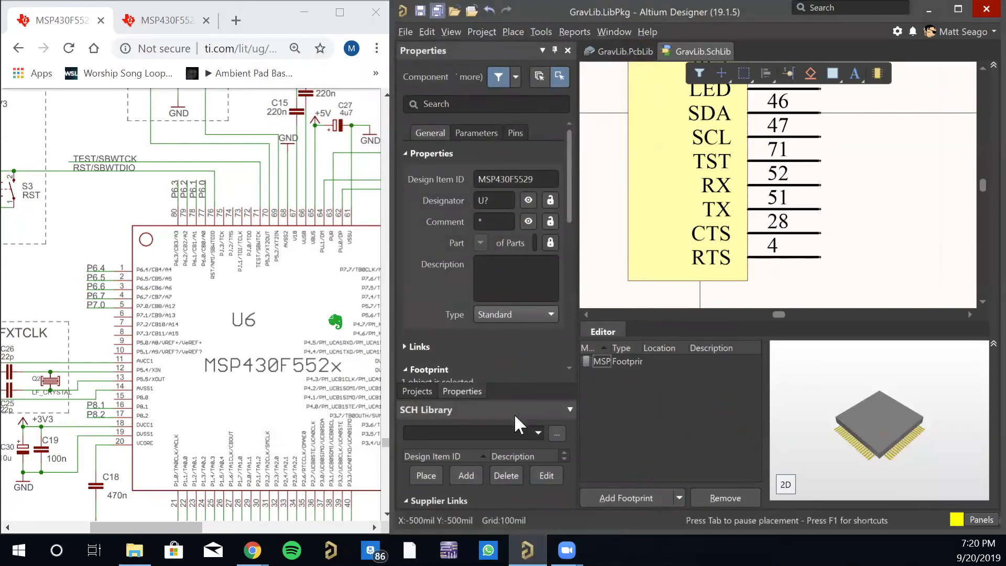
# - Recompile the integrated library GravLib.LibPkg with the footprint assigned
pyautogui.click(419, 391)
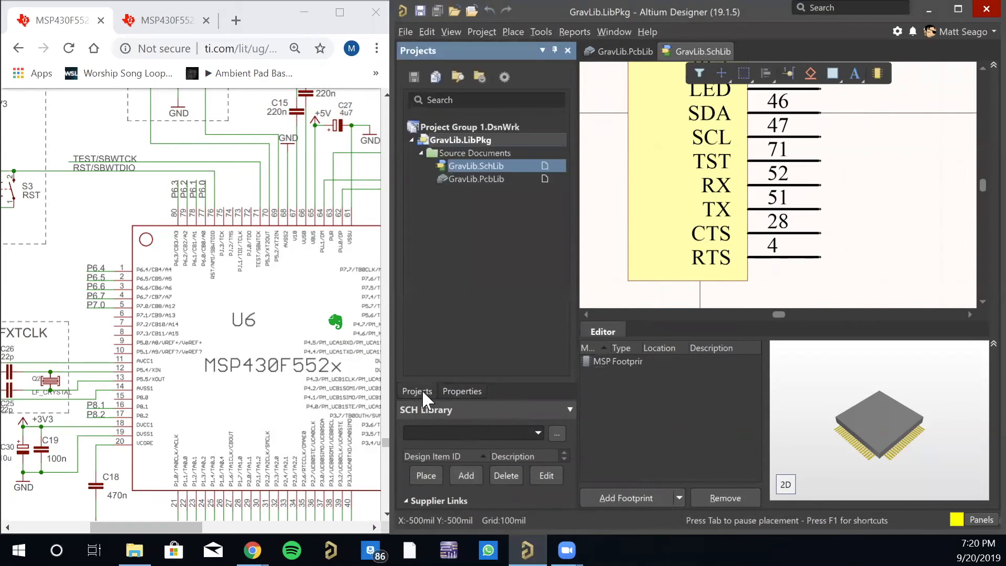
pyautogui.rightClick(469, 139)
pyautogui.click(501, 150)
# - Add another empty part to the MSP430F5529 component and save all documents
pyautogui.click(878, 76)
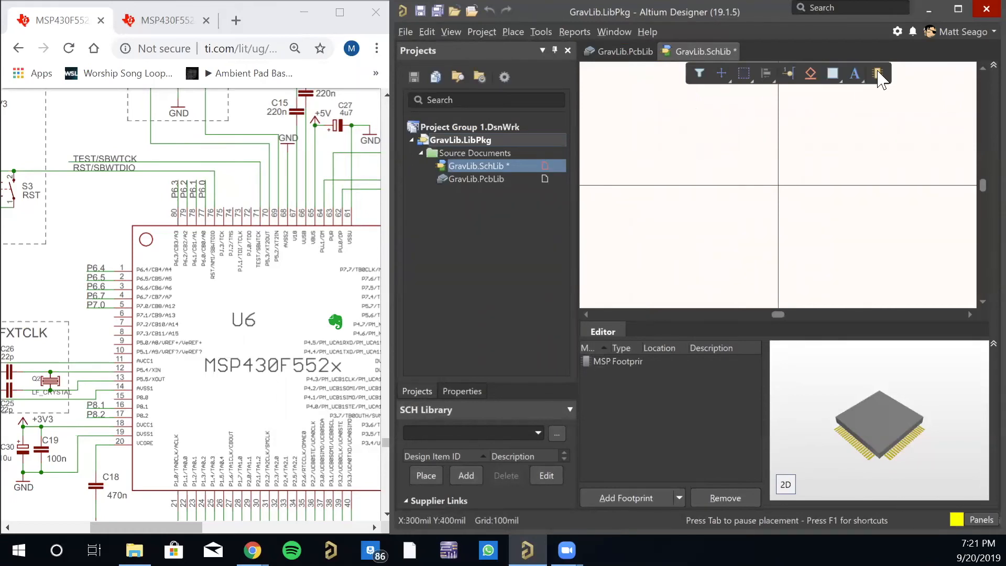
pyautogui.click(503, 204)
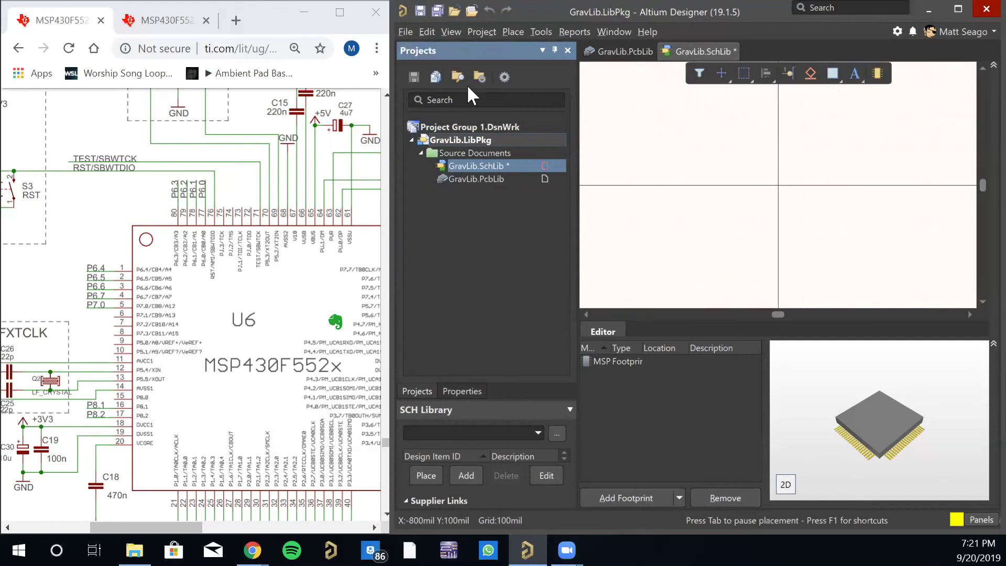
pyautogui.click(441, 14)
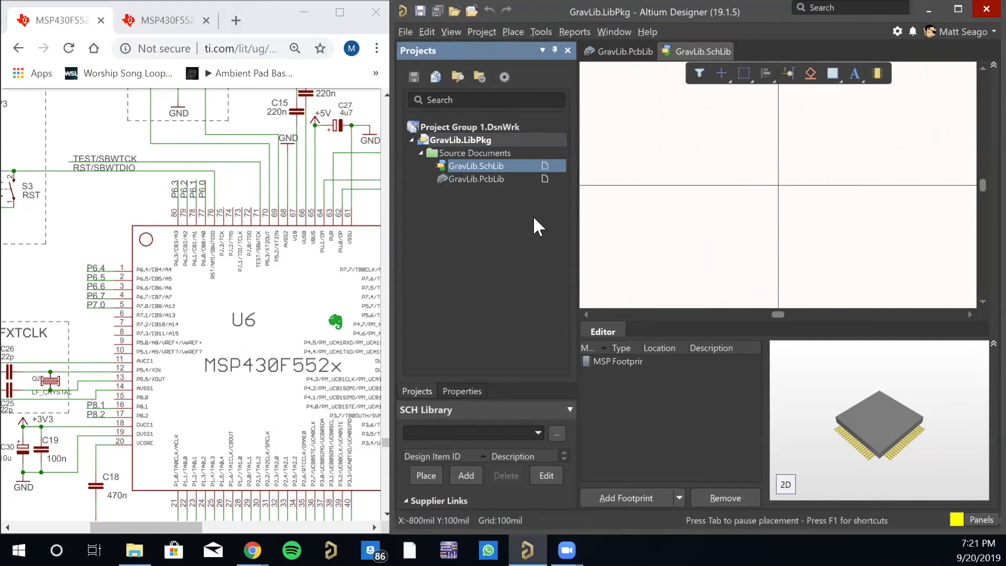